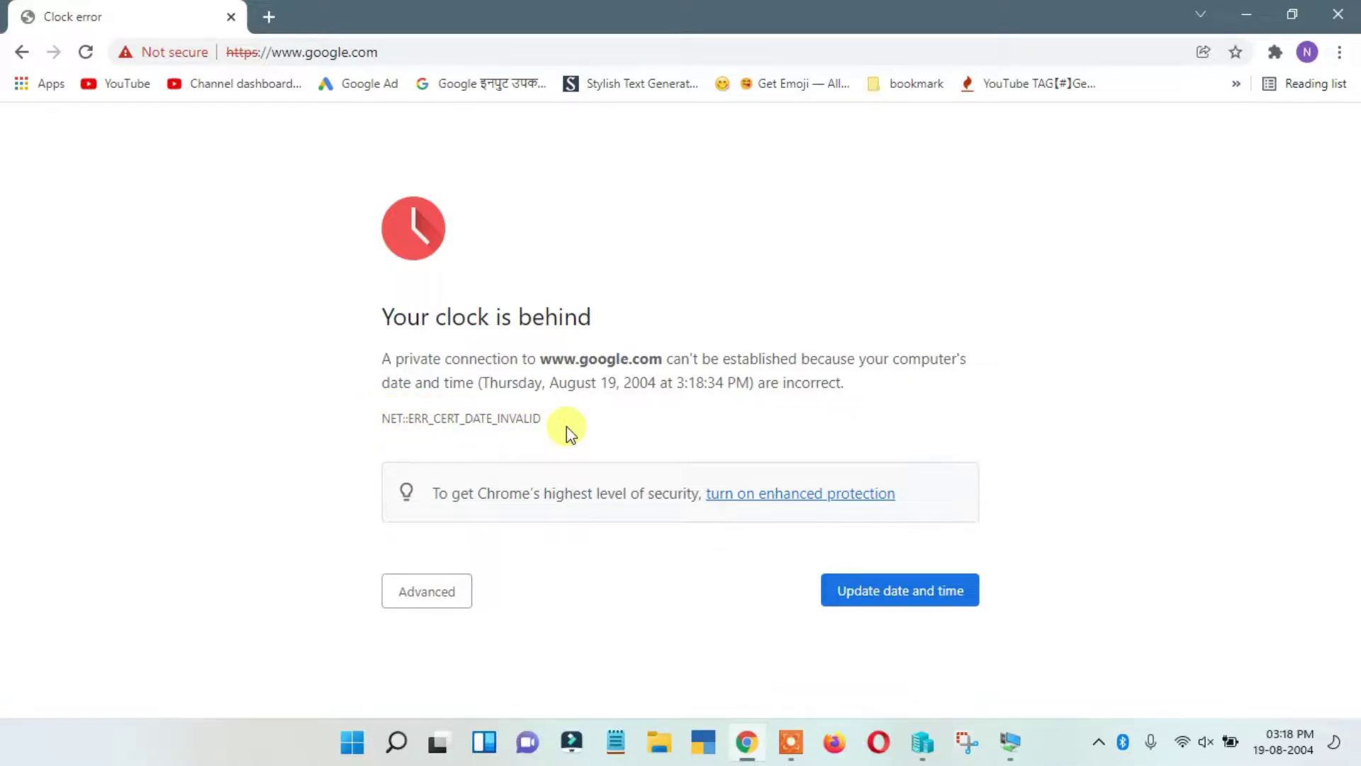
- Read Chrome's 'Your clock is behind' explanation and error code, then minimize Chrome
{"action": "left_click_drag", "start_coordinate": [382, 316], "coordinate": [623, 333]}
{"action": "left_click", "coordinate": [755, 338]}
{"action": "left_click_drag", "start_coordinate": [383, 358], "coordinate": [642, 358]}
{"action": "left_click", "coordinate": [744, 379]}
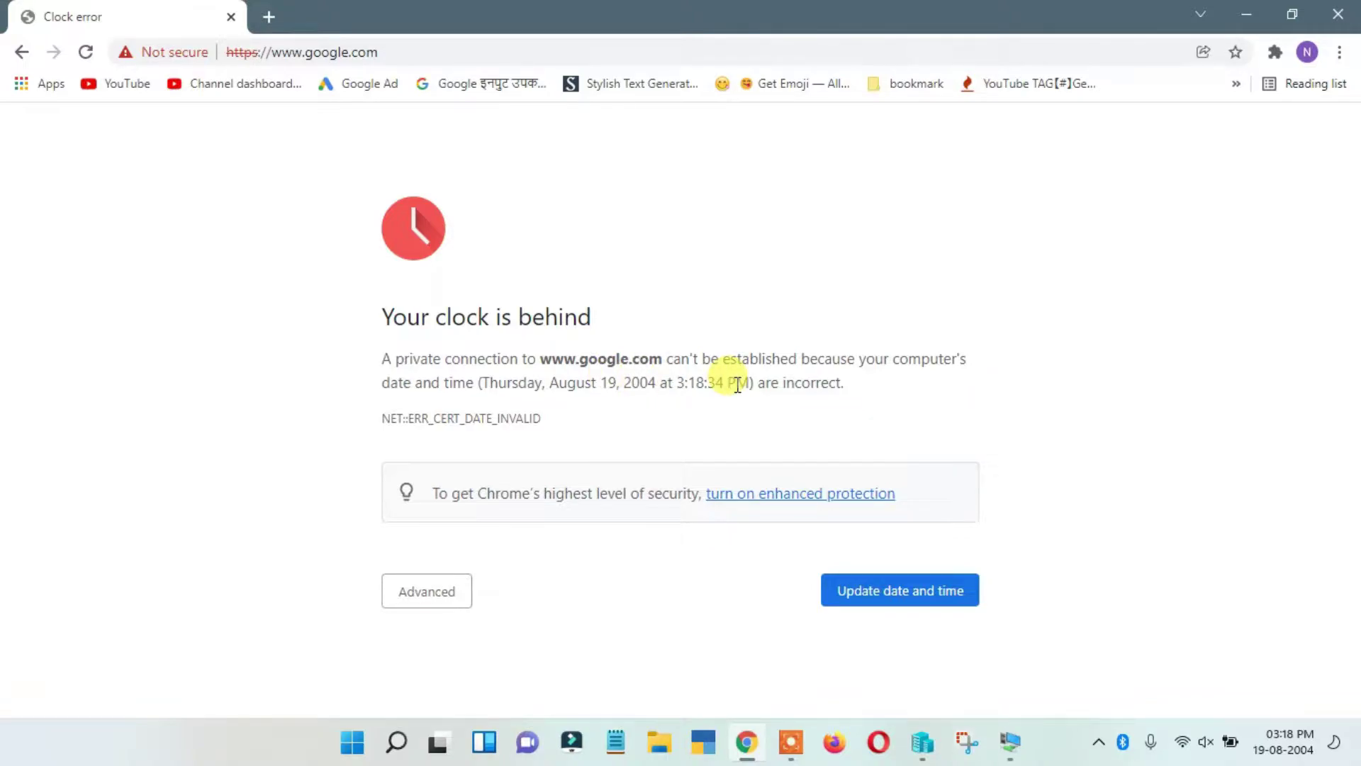
{"action": "left_click_drag", "start_coordinate": [385, 419], "coordinate": [602, 424]}
{"action": "left_click", "coordinate": [629, 422]}
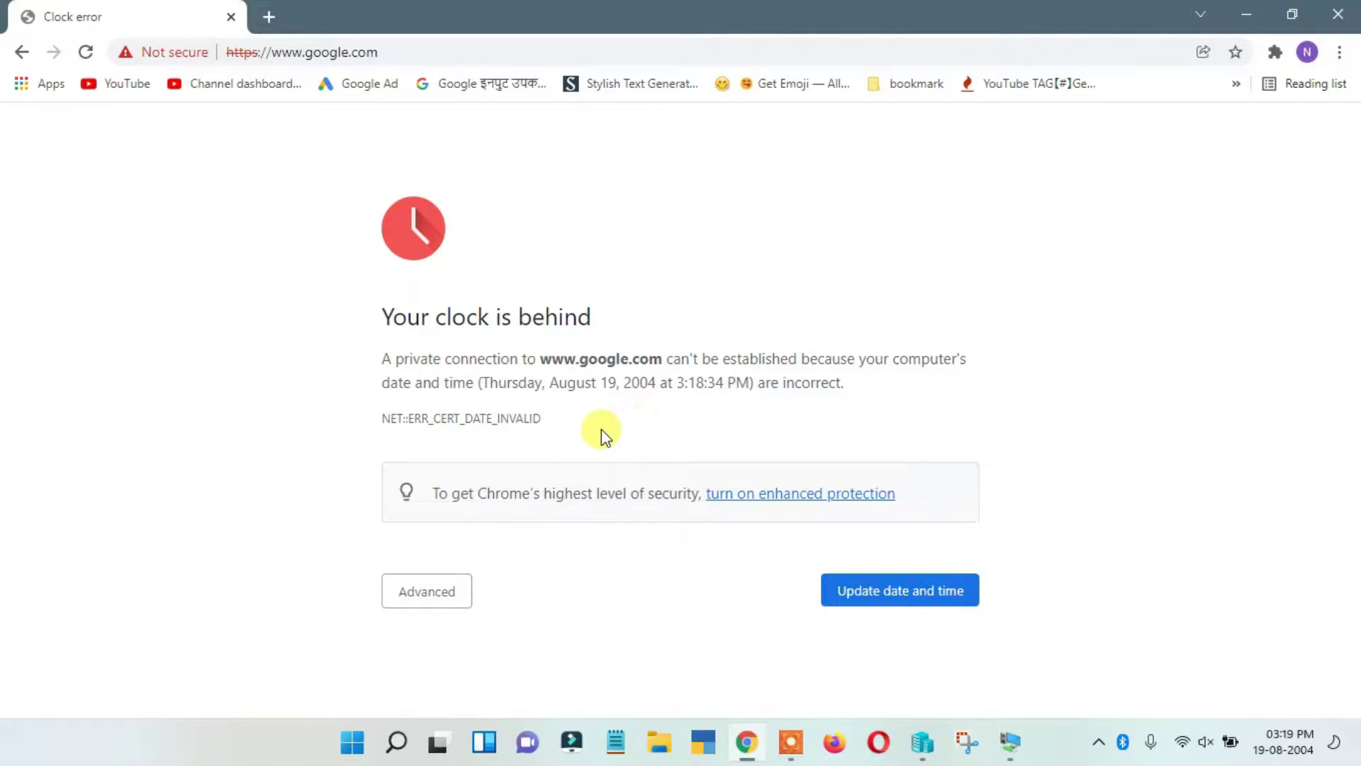
{"action": "left_click", "coordinate": [1246, 14]}
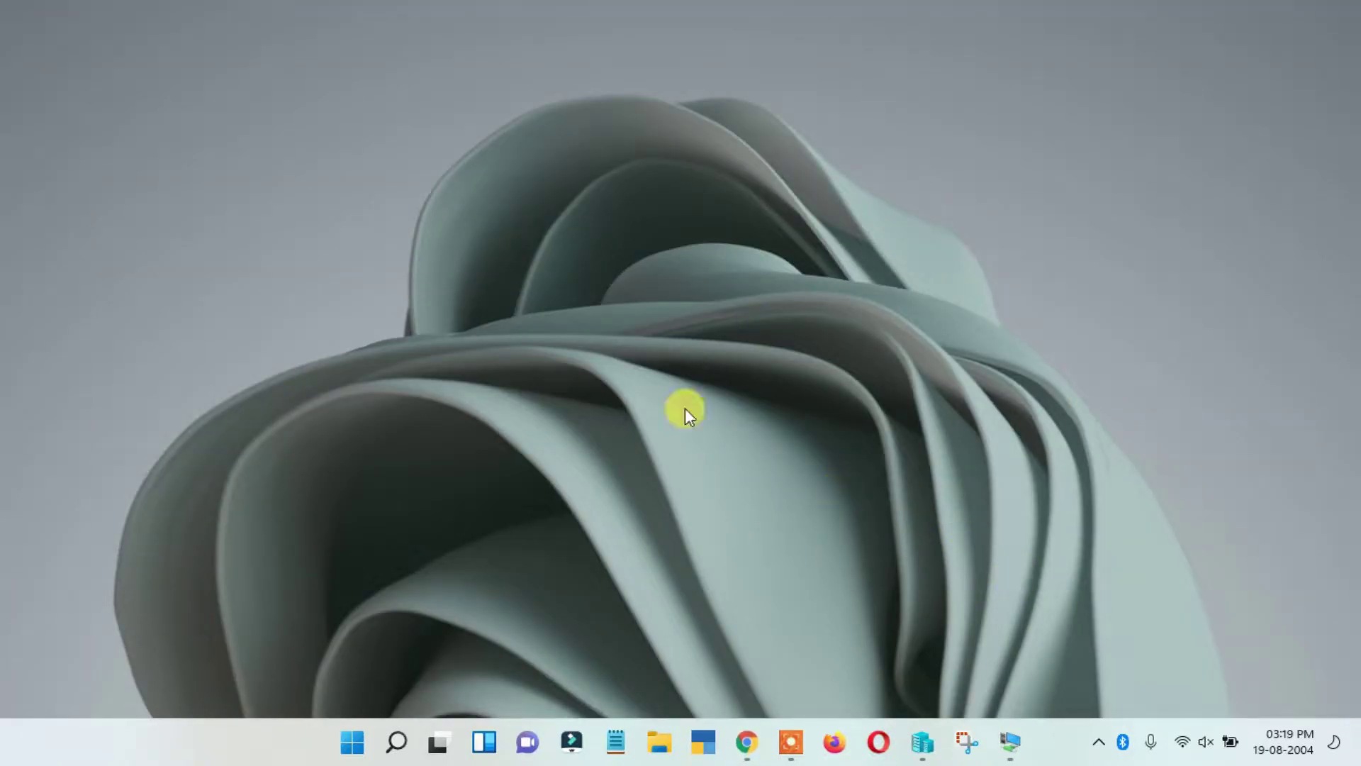
- Dismiss the host desktop menu and switch to the Windows 7 virtual machine
{"action": "right_click", "coordinate": [902, 244]}
{"action": "right_click", "coordinate": [883, 198]}
{"action": "left_click", "coordinate": [940, 282]}
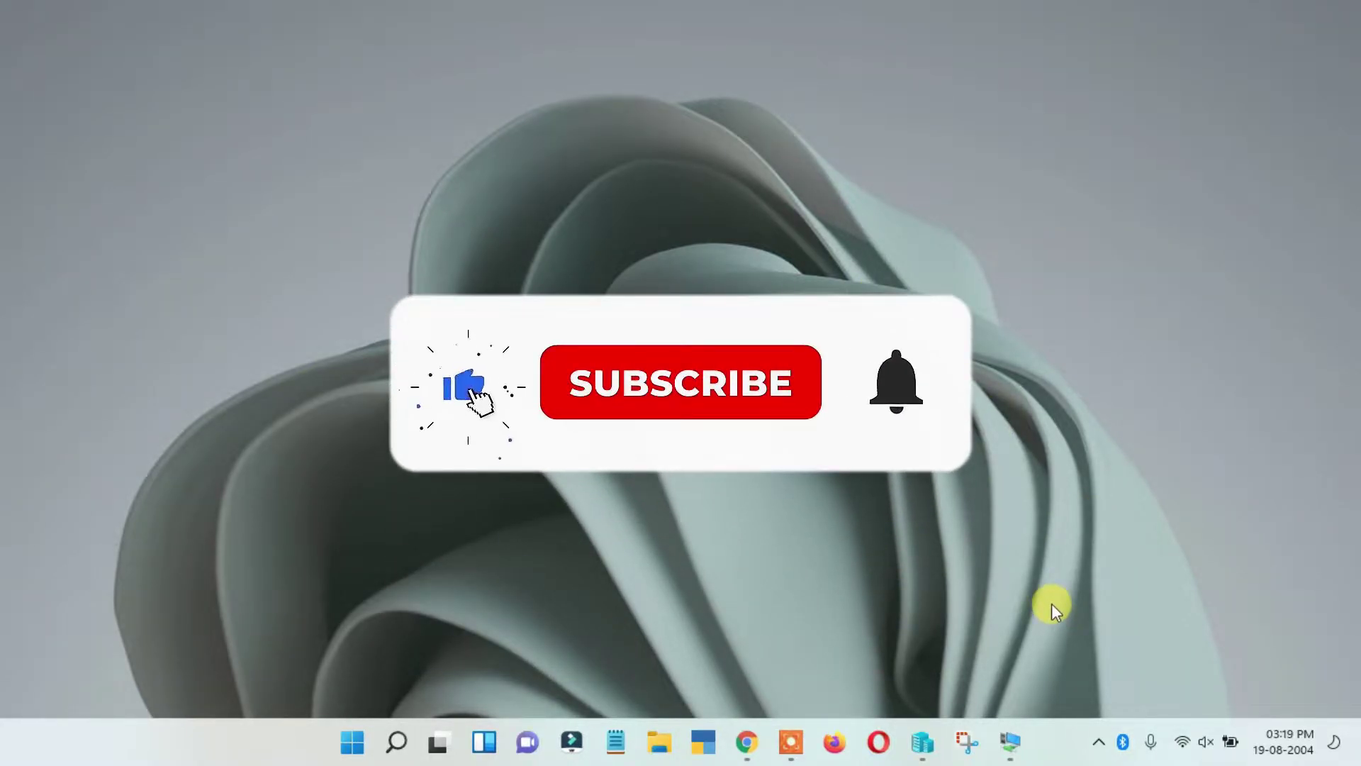
{"action": "left_click", "coordinate": [1010, 740]}
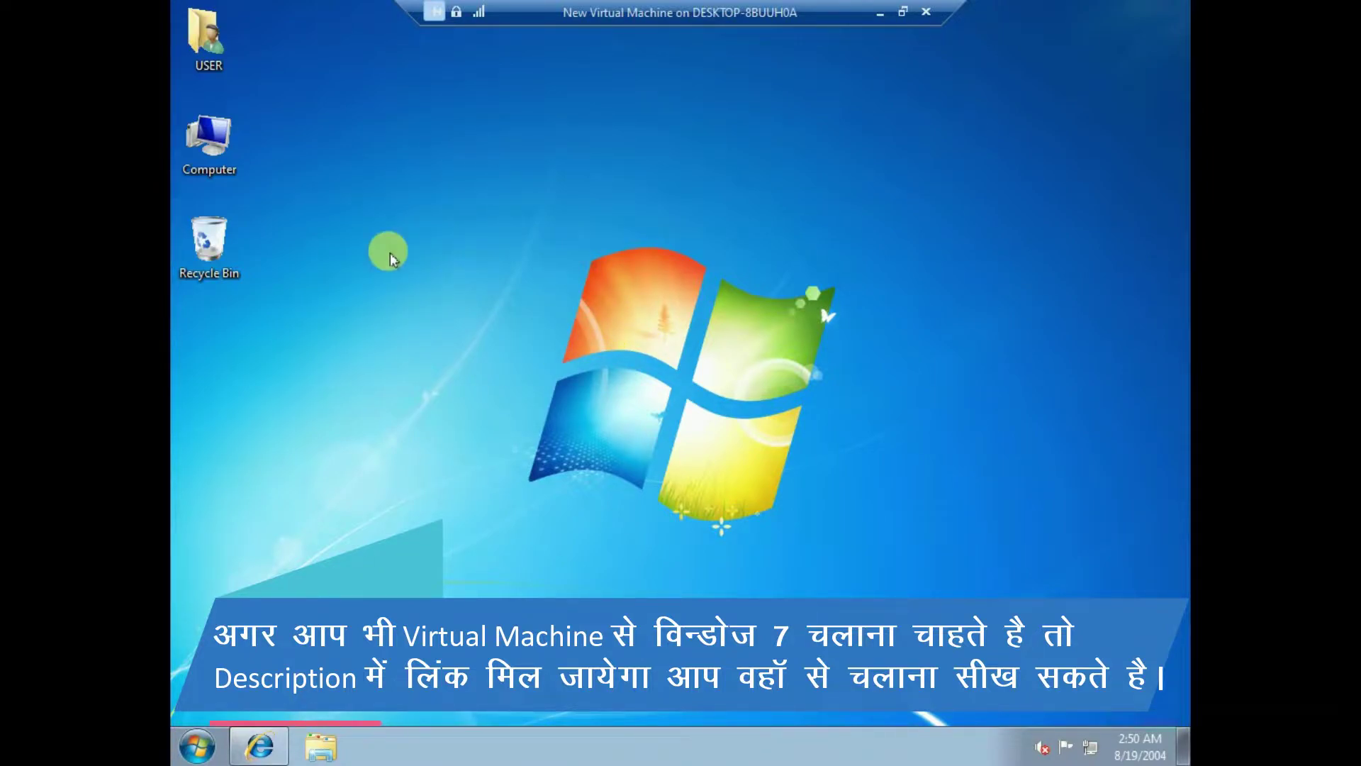
- View the Computer's system properties in Windows 7, then close the System window
{"action": "right_click", "coordinate": [214, 144]}
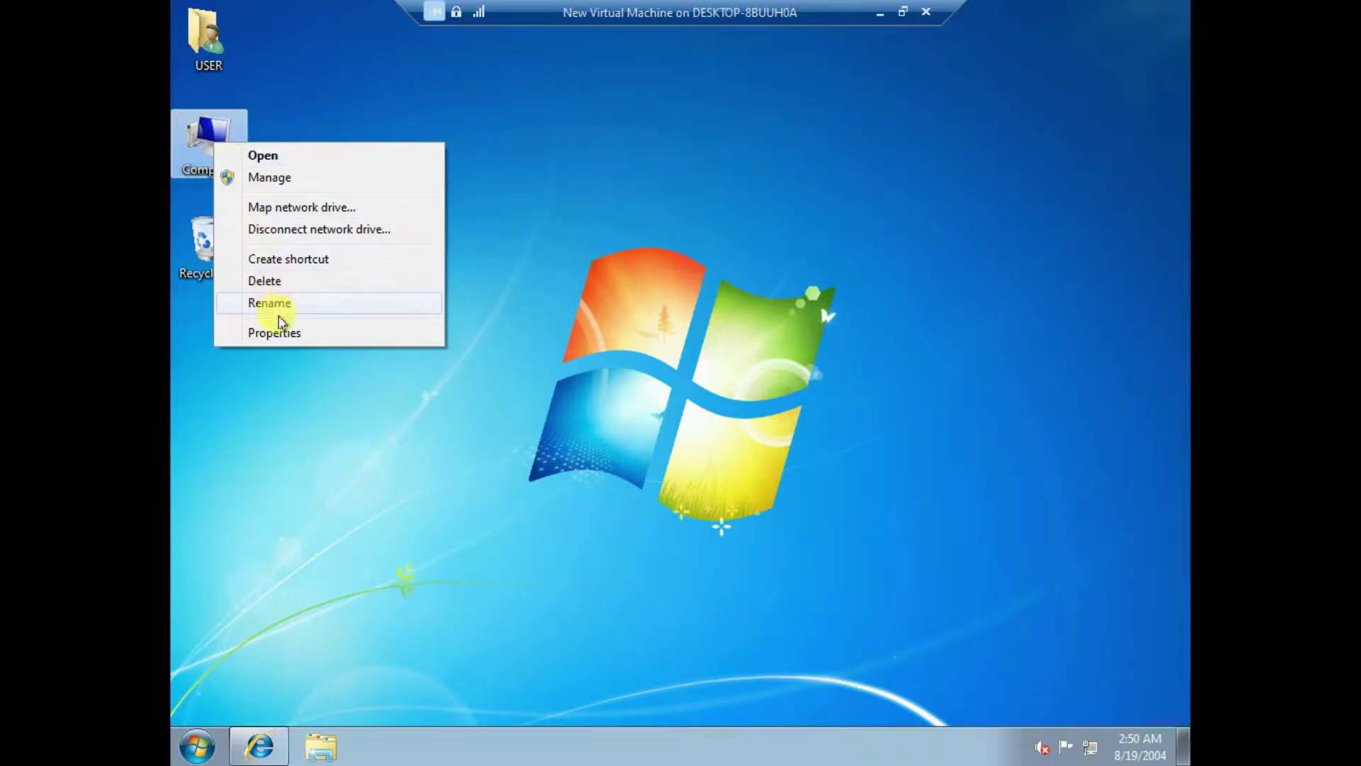
{"action": "left_click", "coordinate": [282, 332]}
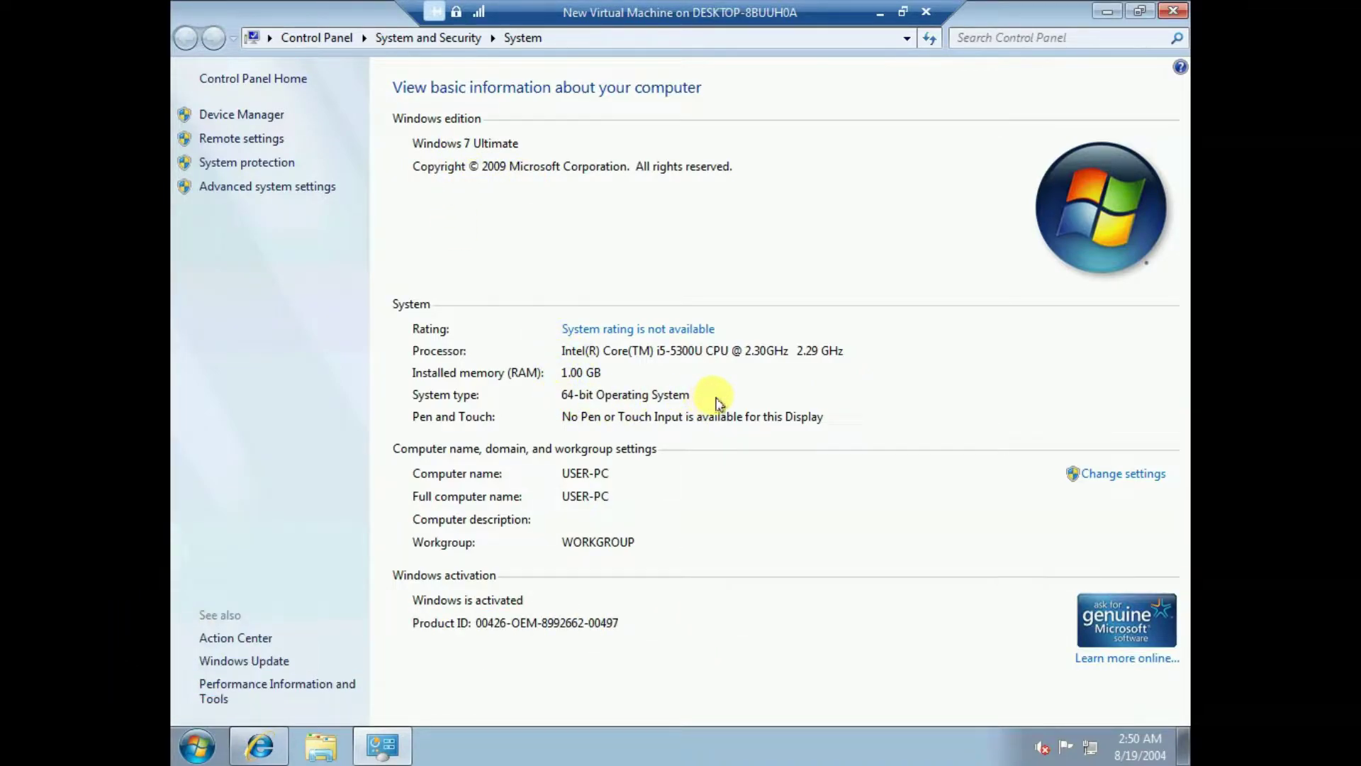
{"action": "left_click", "coordinate": [1173, 11]}
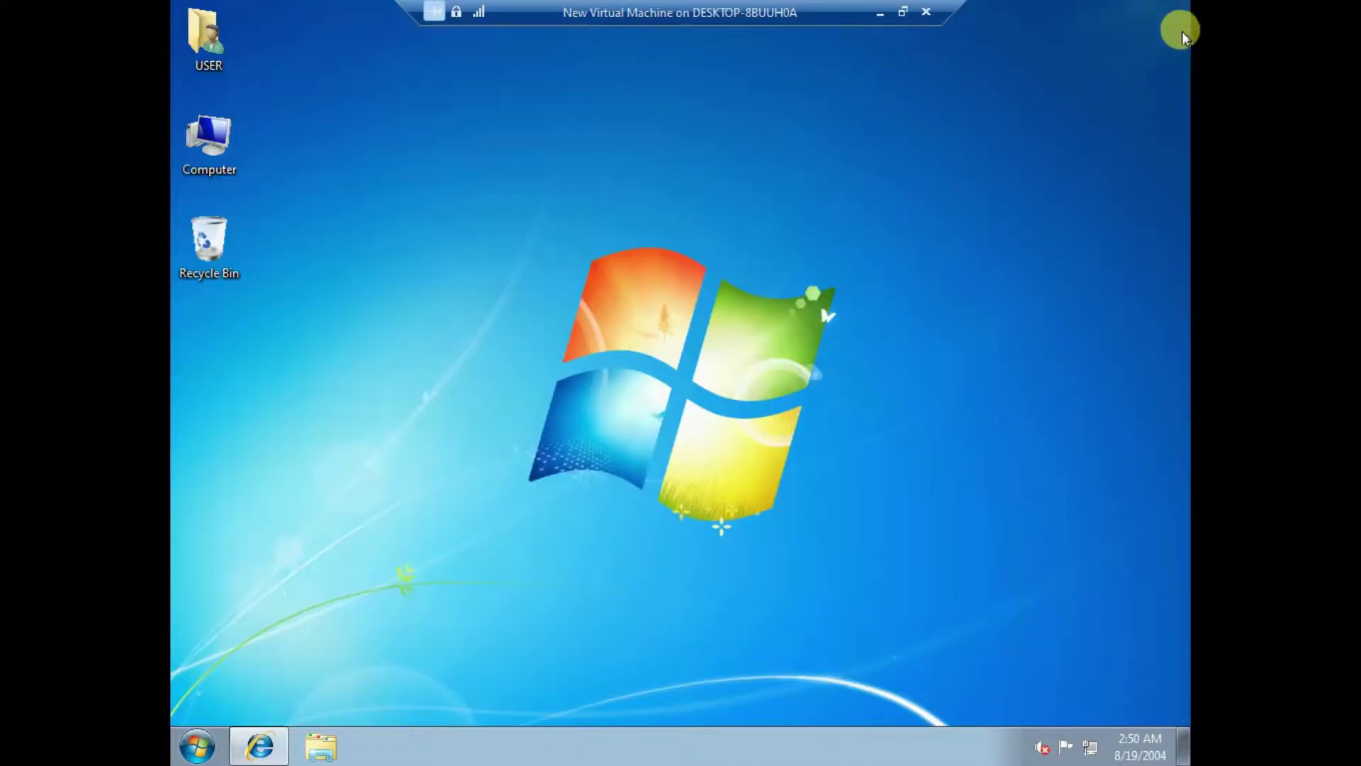
- Close the old Internet Explorer window and launch a fresh one
{"action": "right_click", "coordinate": [259, 744]}
{"action": "left_click", "coordinate": [277, 705]}
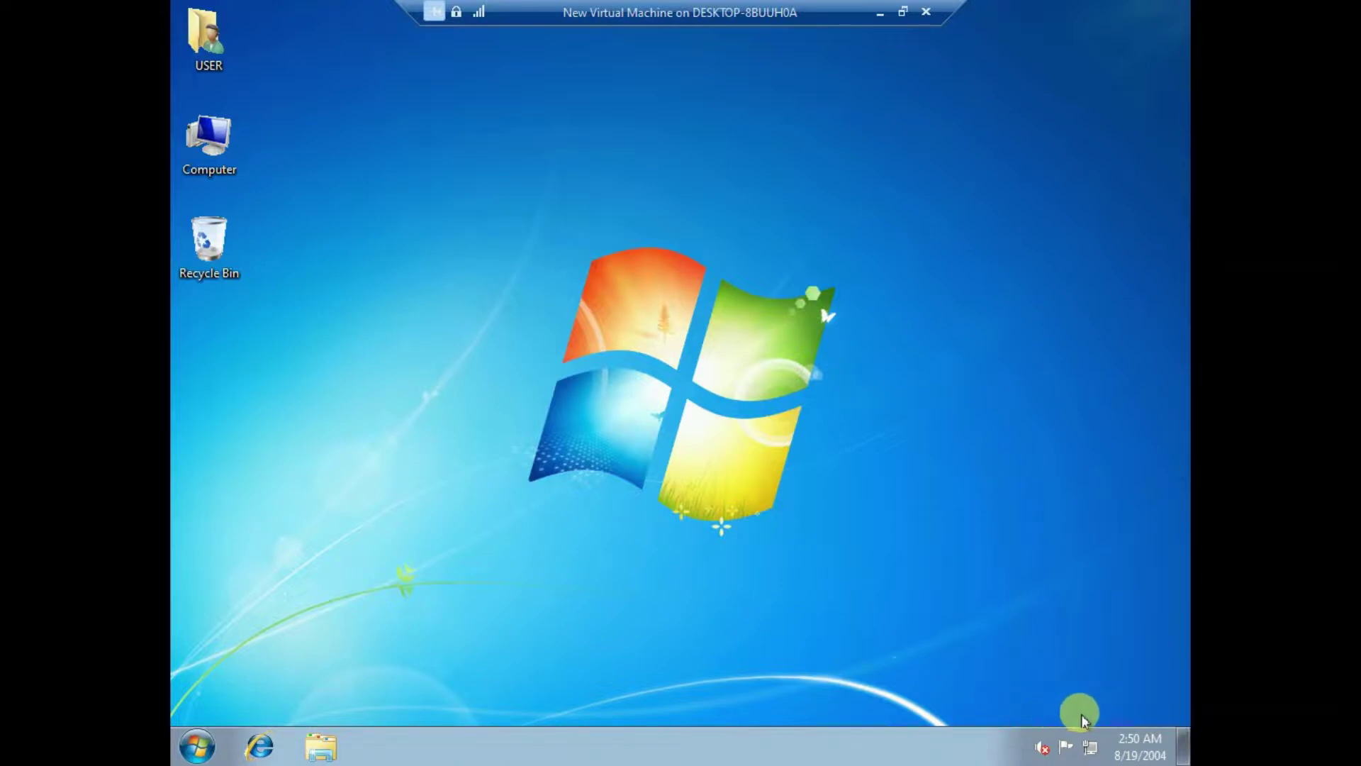
{"action": "left_click", "coordinate": [277, 744]}
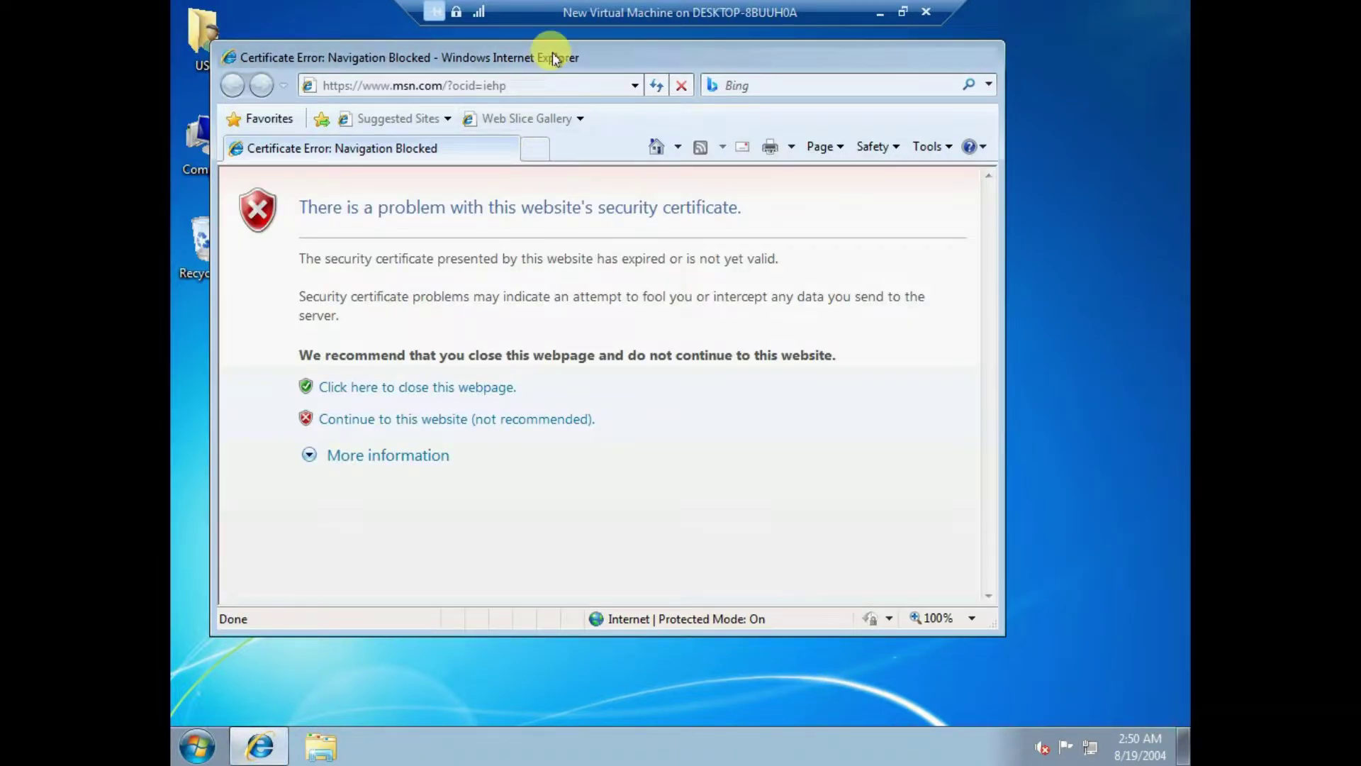
- Maximize Internet Explorer and read msn.com's certificate error explanation
{"action": "double_click", "coordinate": [556, 55]}
{"action": "left_click", "coordinate": [408, 40]}
{"action": "left_click", "coordinate": [708, 448]}
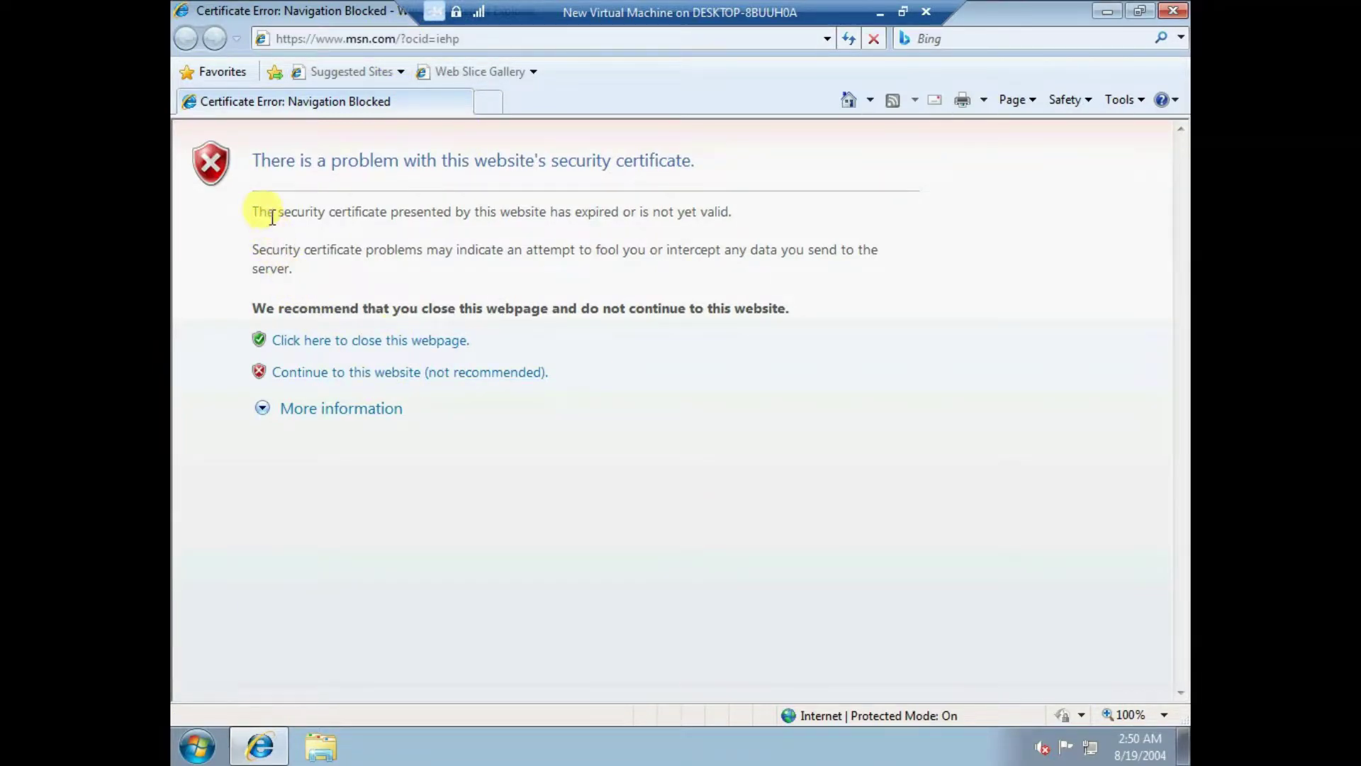
{"action": "left_click_drag", "start_coordinate": [250, 213], "coordinate": [405, 211]}
{"action": "left_click", "coordinate": [434, 213]}
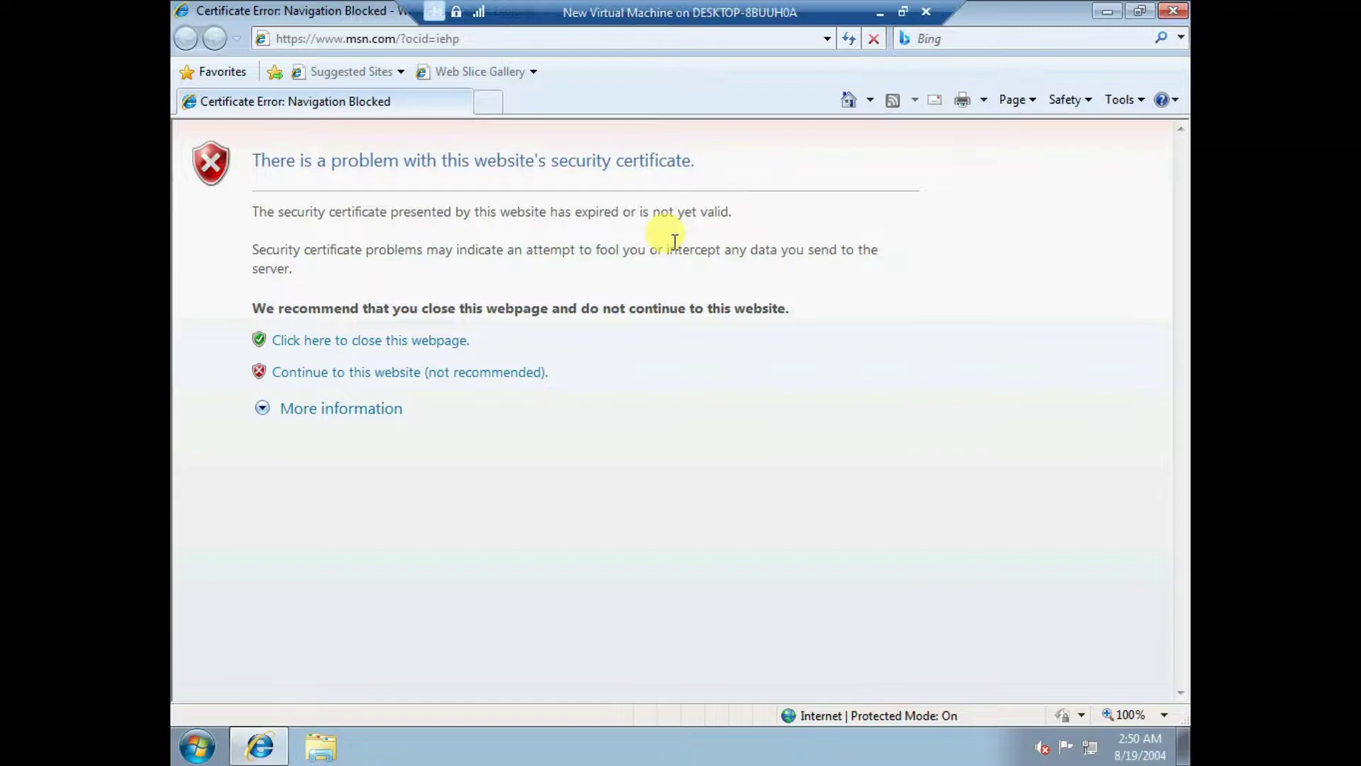
{"action": "left_click_drag", "start_coordinate": [516, 255], "coordinate": [663, 263]}
{"action": "left_click", "coordinate": [727, 257]}
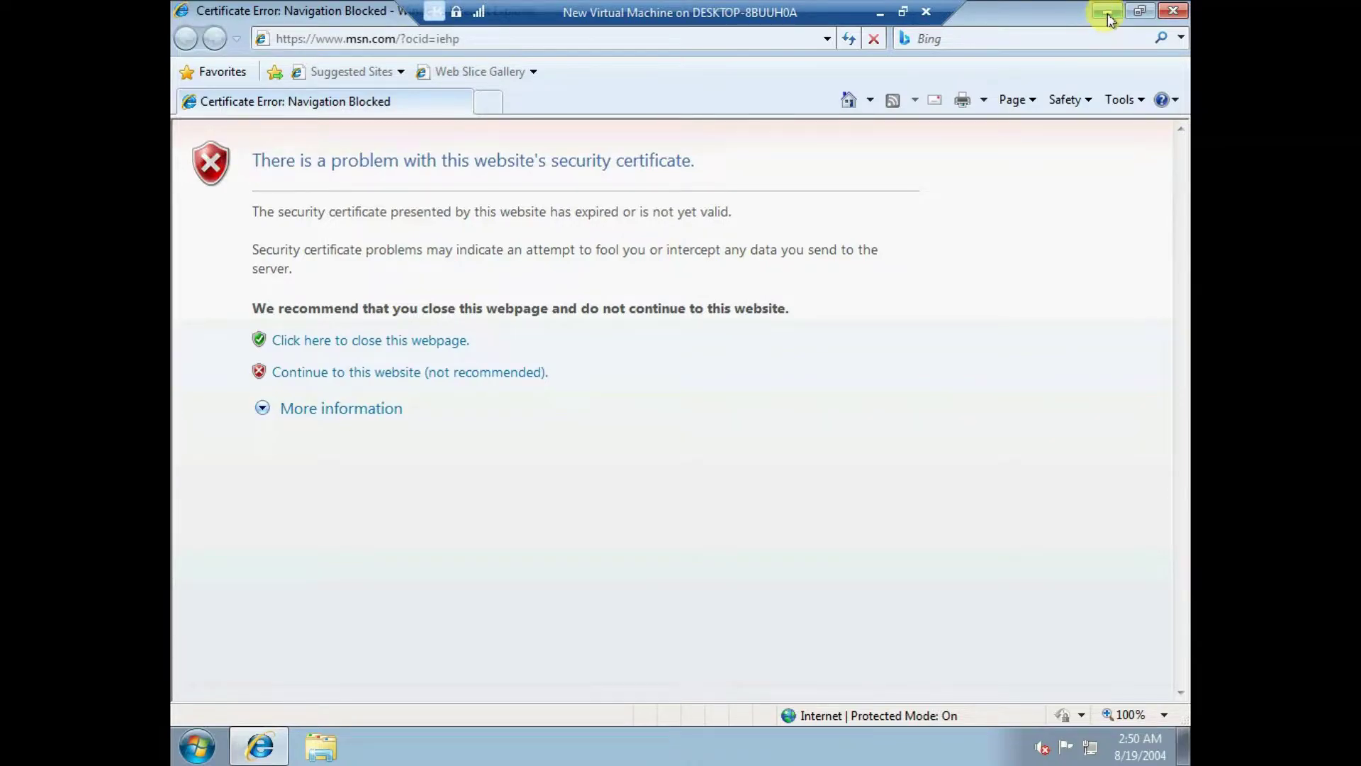
- Compare with Chrome's error on the host, then take the VM out of full screen
{"action": "left_click", "coordinate": [879, 12]}
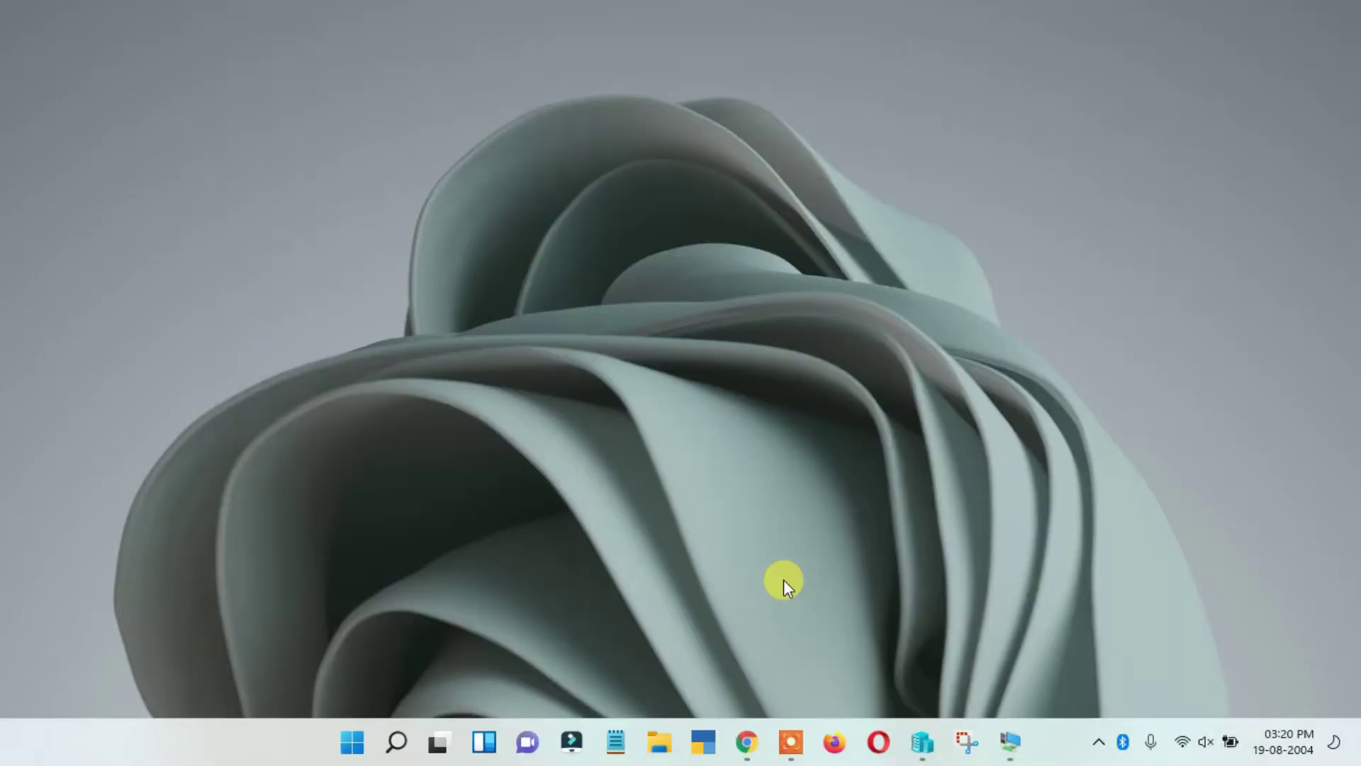
{"action": "left_click", "coordinate": [745, 737]}
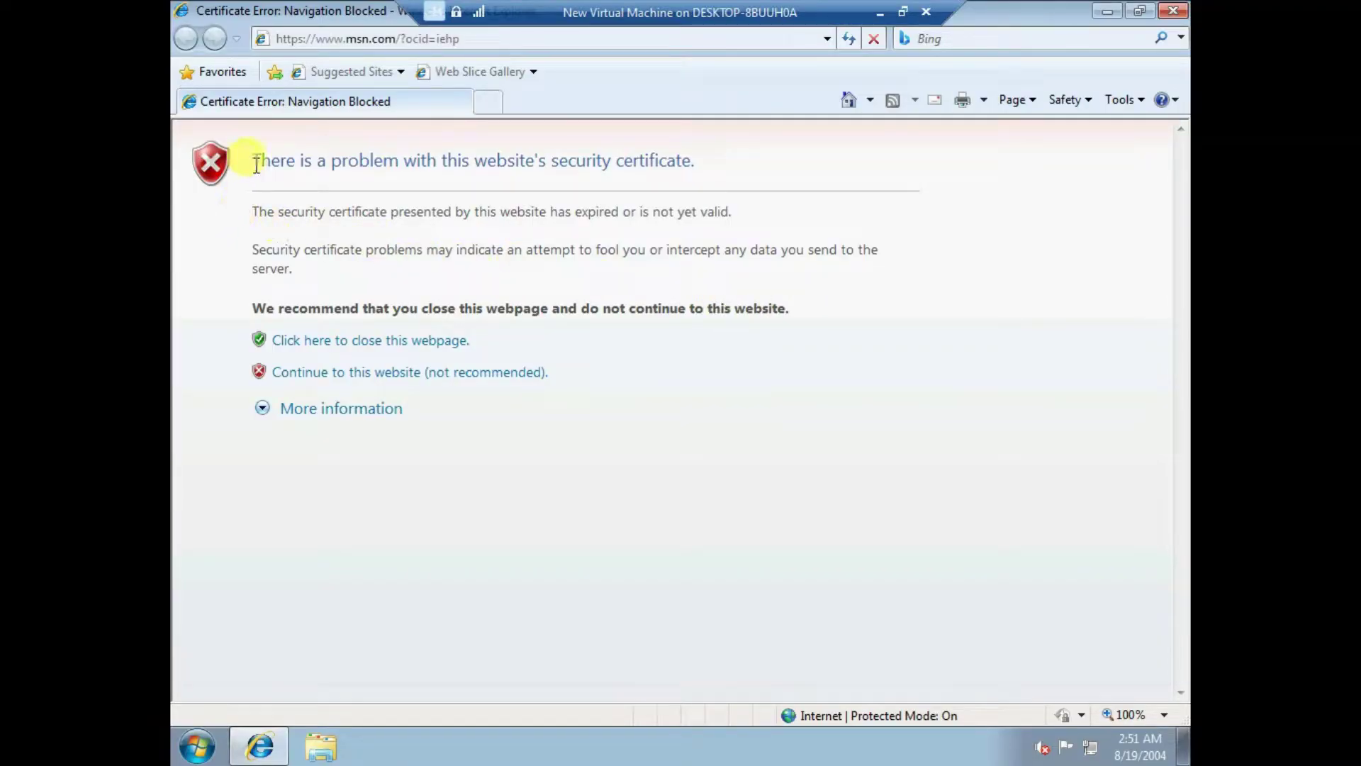
{"action": "left_click_drag", "start_coordinate": [259, 159], "coordinate": [702, 256]}
{"action": "left_click", "coordinate": [853, 278]}
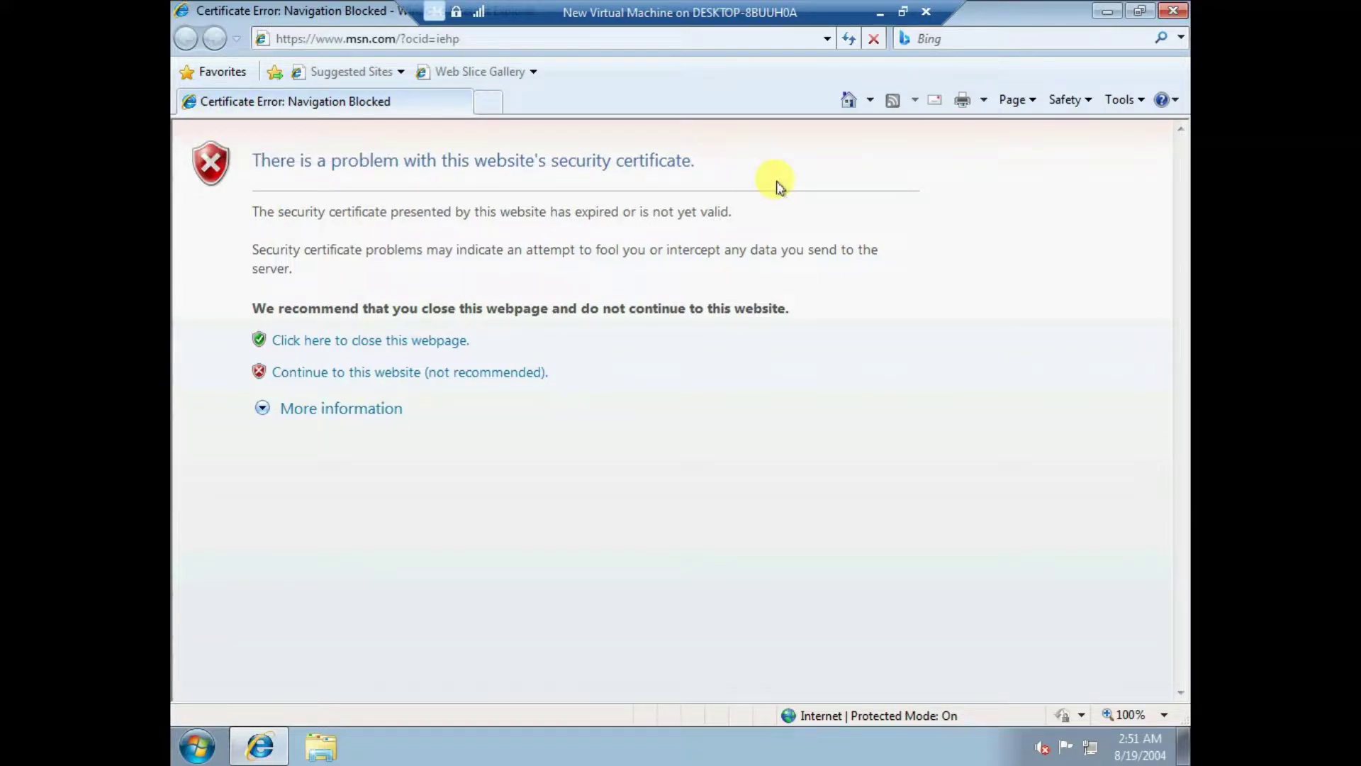
{"action": "left_click", "coordinate": [878, 14]}
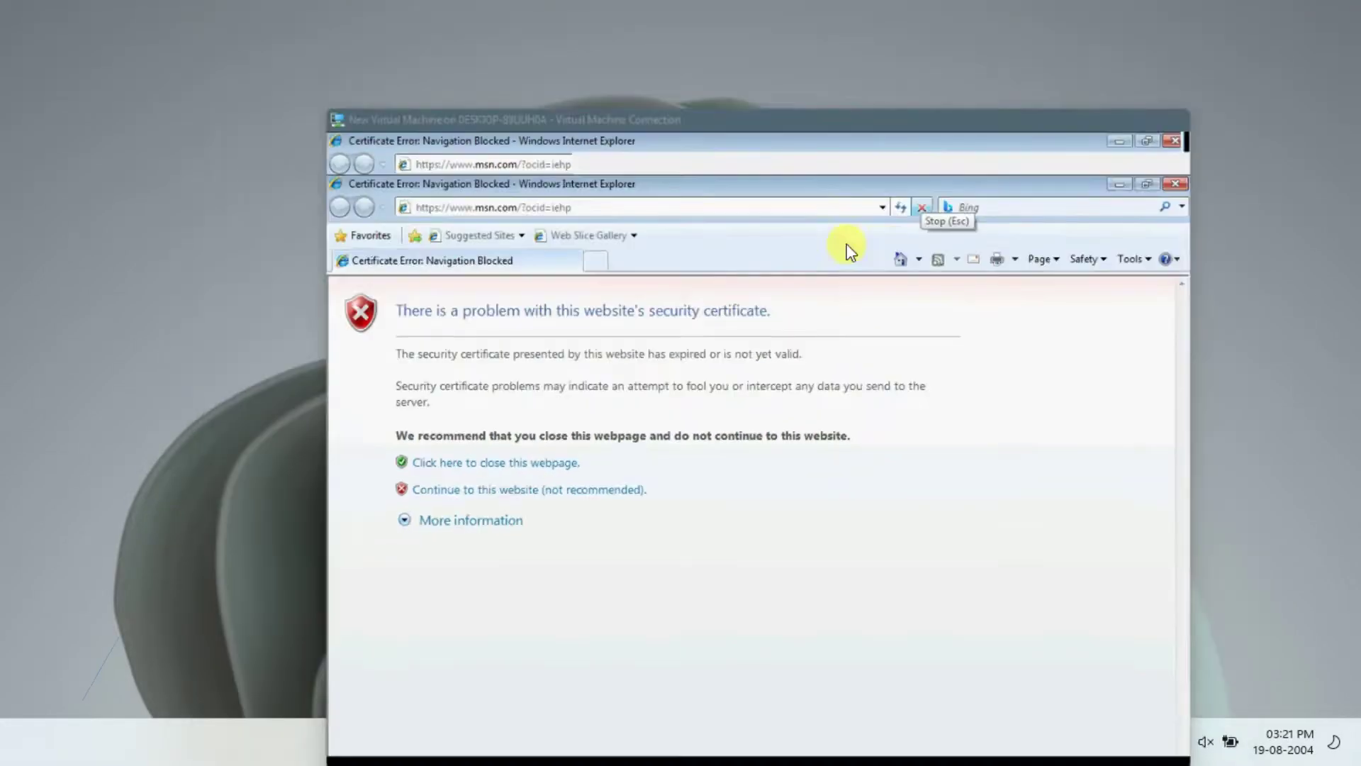
- Reread the 'Your clock is behind' heading on Chrome's error page
{"action": "left_click", "coordinate": [746, 740]}
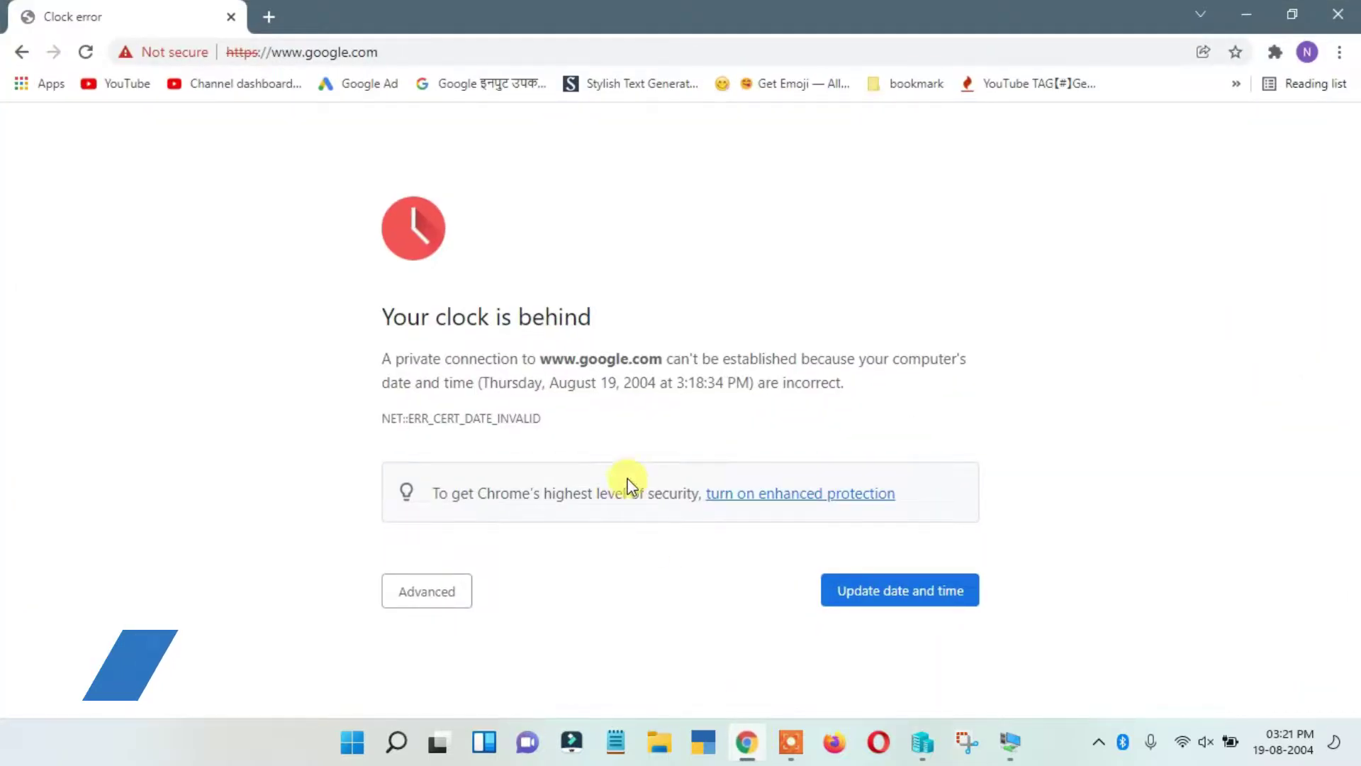
{"action": "left_click_drag", "start_coordinate": [384, 317], "coordinate": [483, 319]}
{"action": "left_click", "coordinate": [537, 321]}
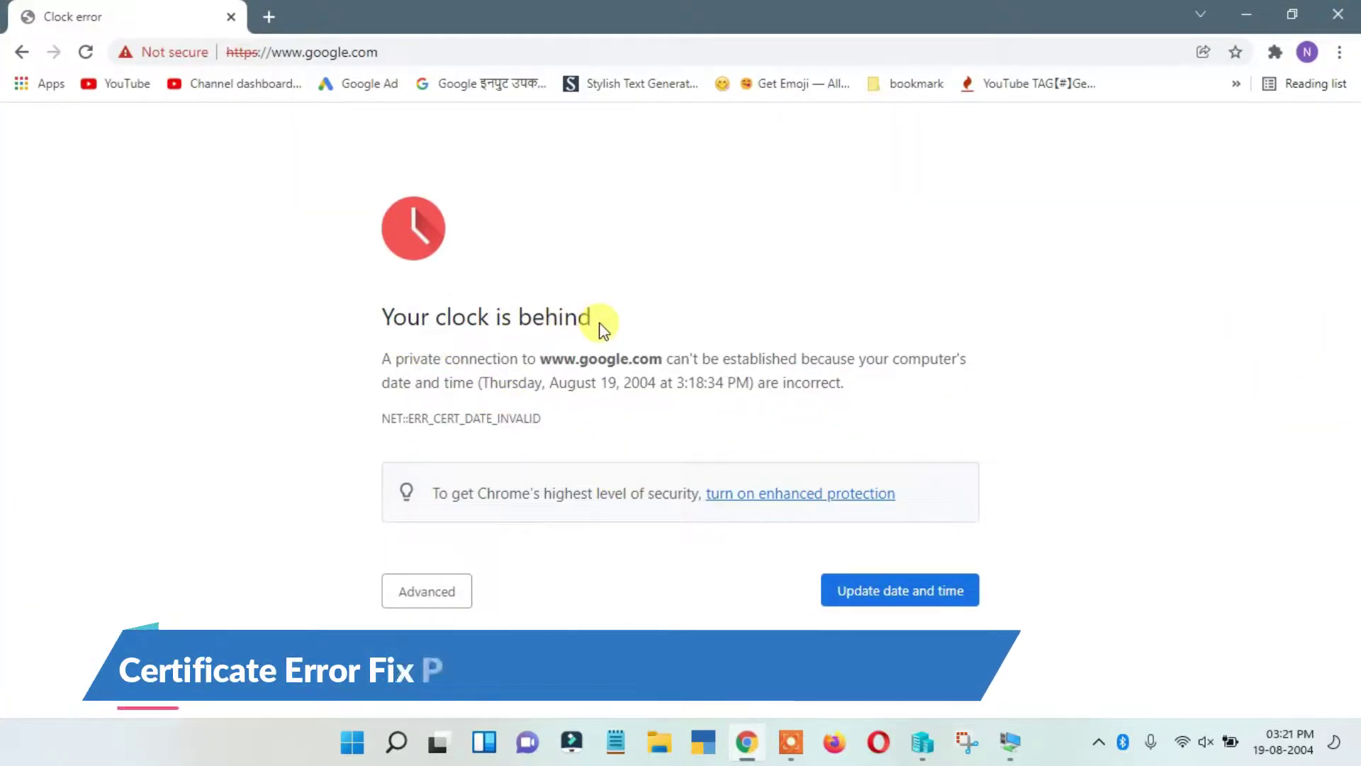
{"action": "left_click_drag", "start_coordinate": [381, 316], "coordinate": [486, 315]}
{"action": "left_click", "coordinate": [576, 314]}
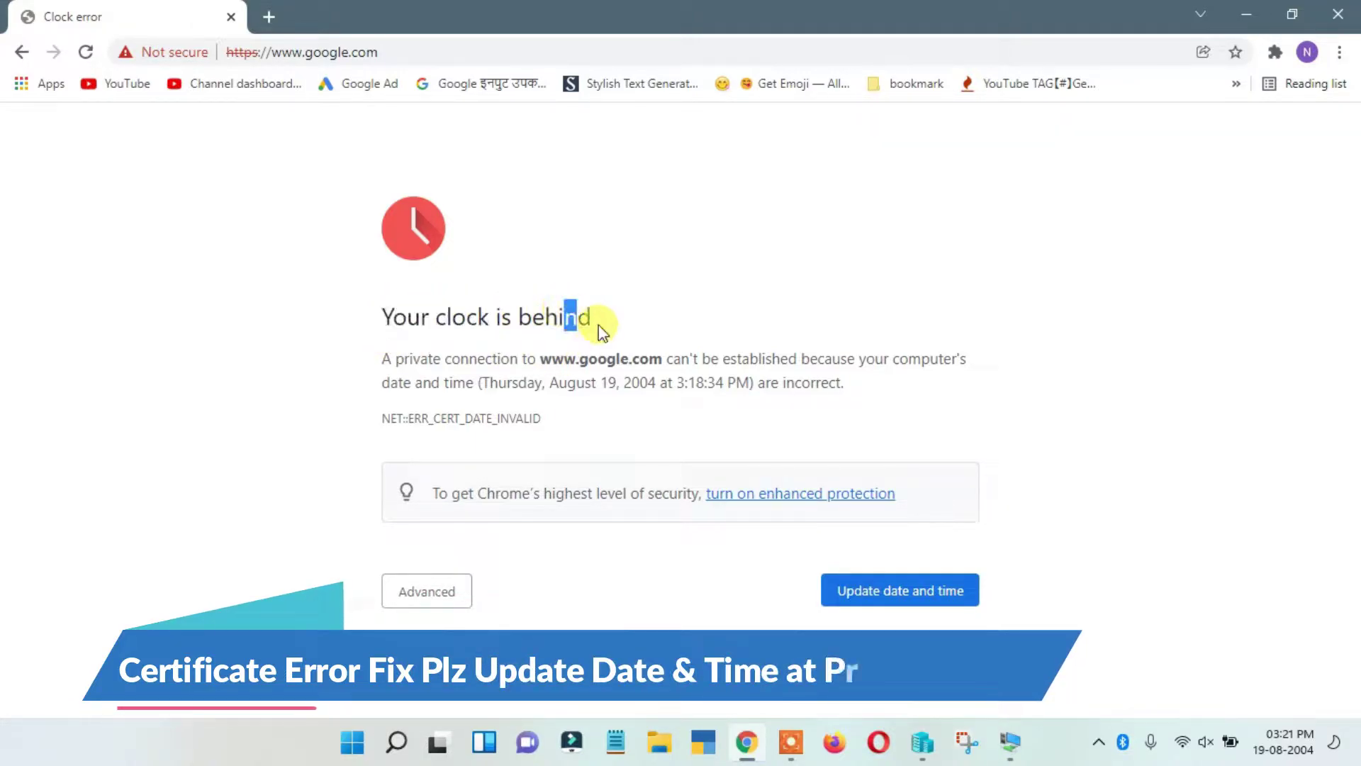
{"action": "left_click_drag", "start_coordinate": [594, 313], "coordinate": [477, 313]}
{"action": "left_click", "coordinate": [441, 321]}
{"action": "left_click", "coordinate": [650, 314]}
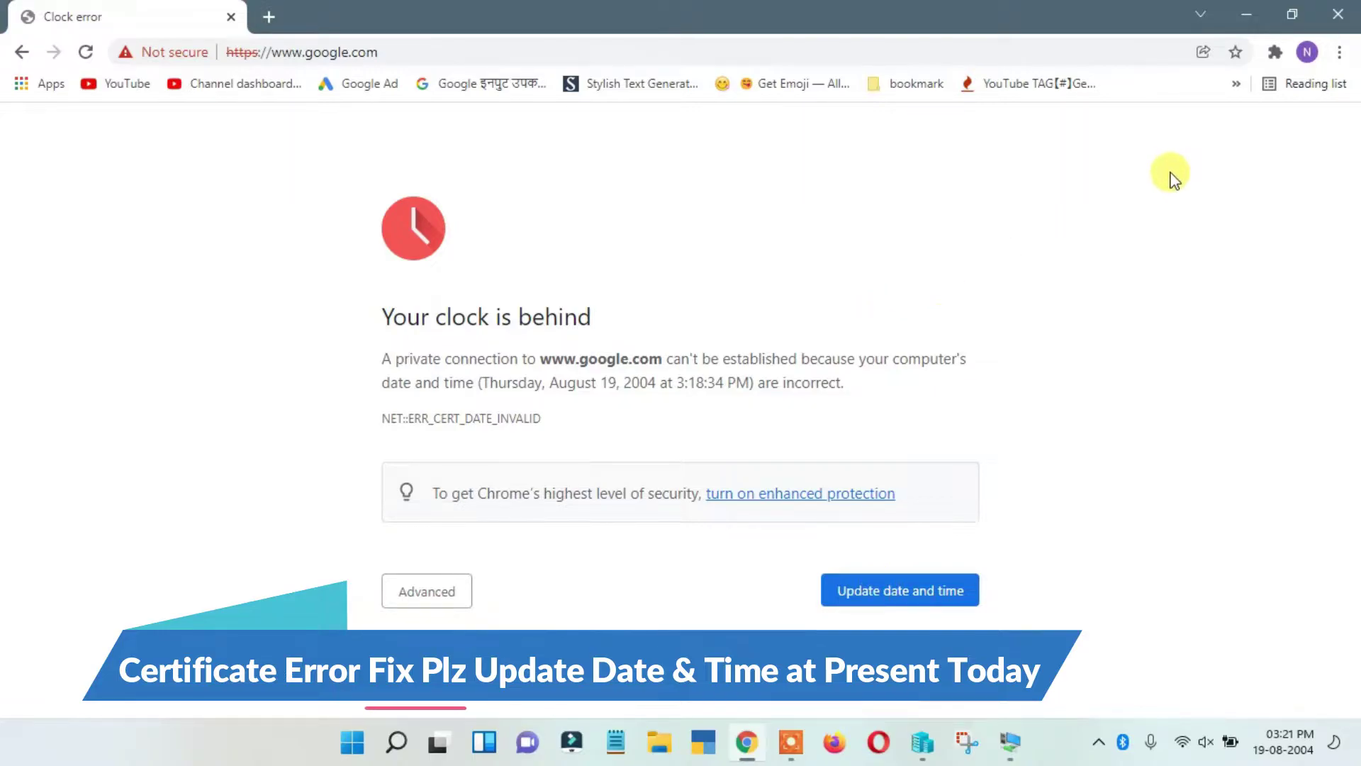
- Minimize Chrome, return to the Windows 7 VM, and minimize Internet Explorer
{"action": "left_click", "coordinate": [1246, 14]}
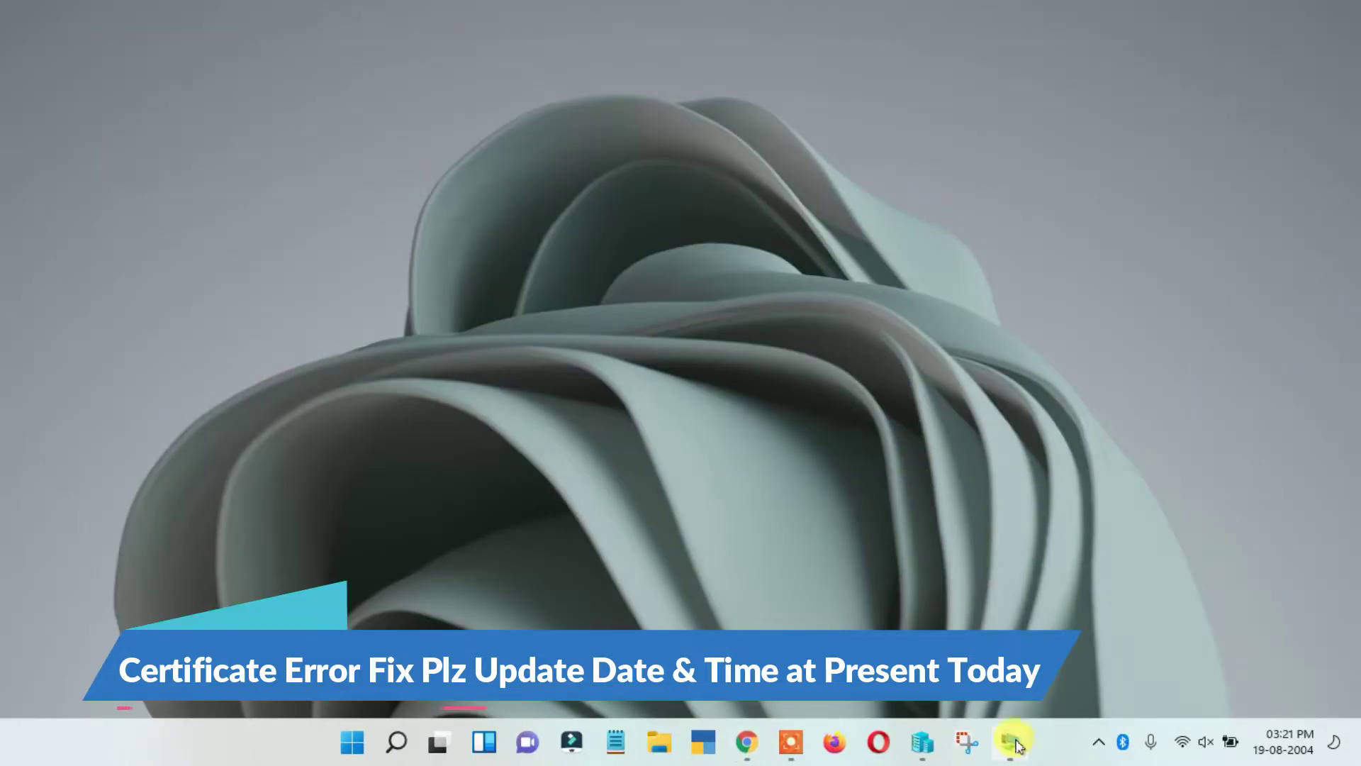
{"action": "left_click", "coordinate": [1012, 743]}
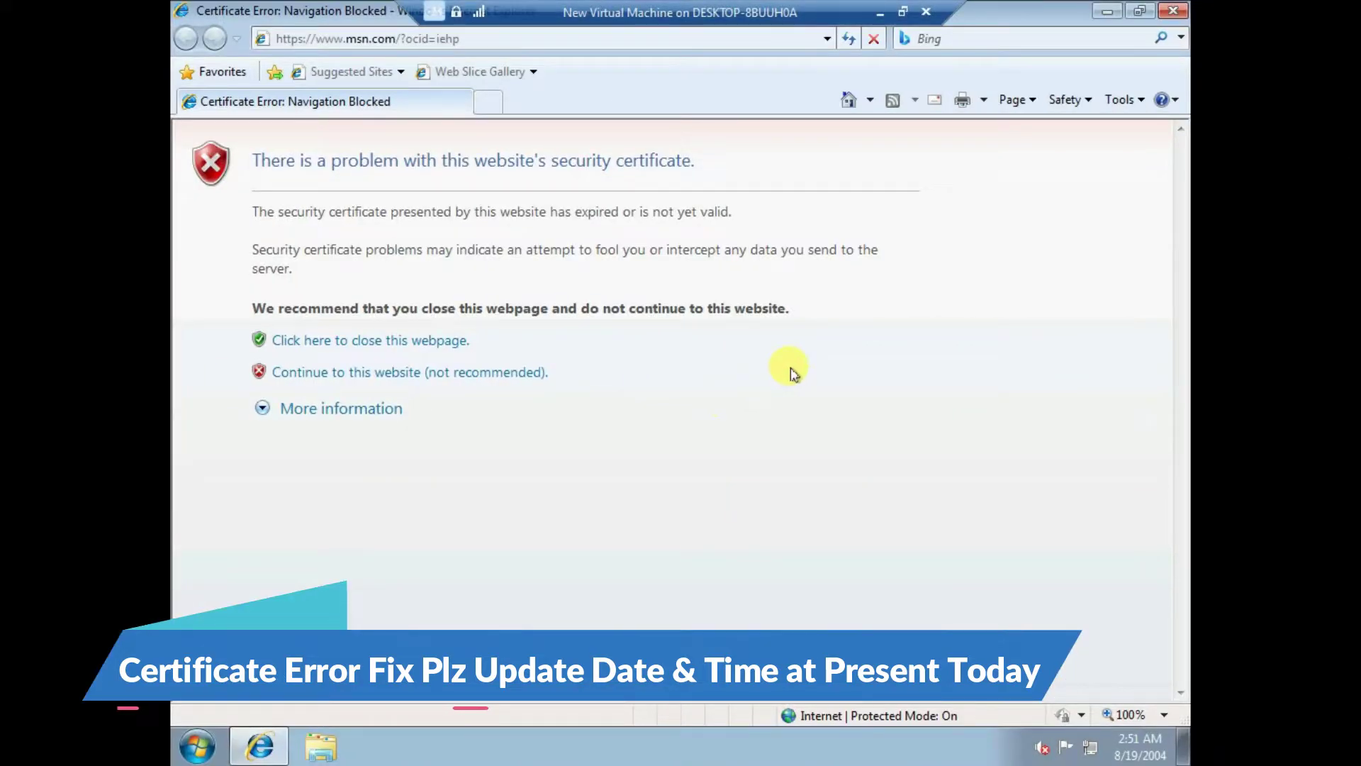
{"action": "left_click", "coordinate": [1107, 11]}
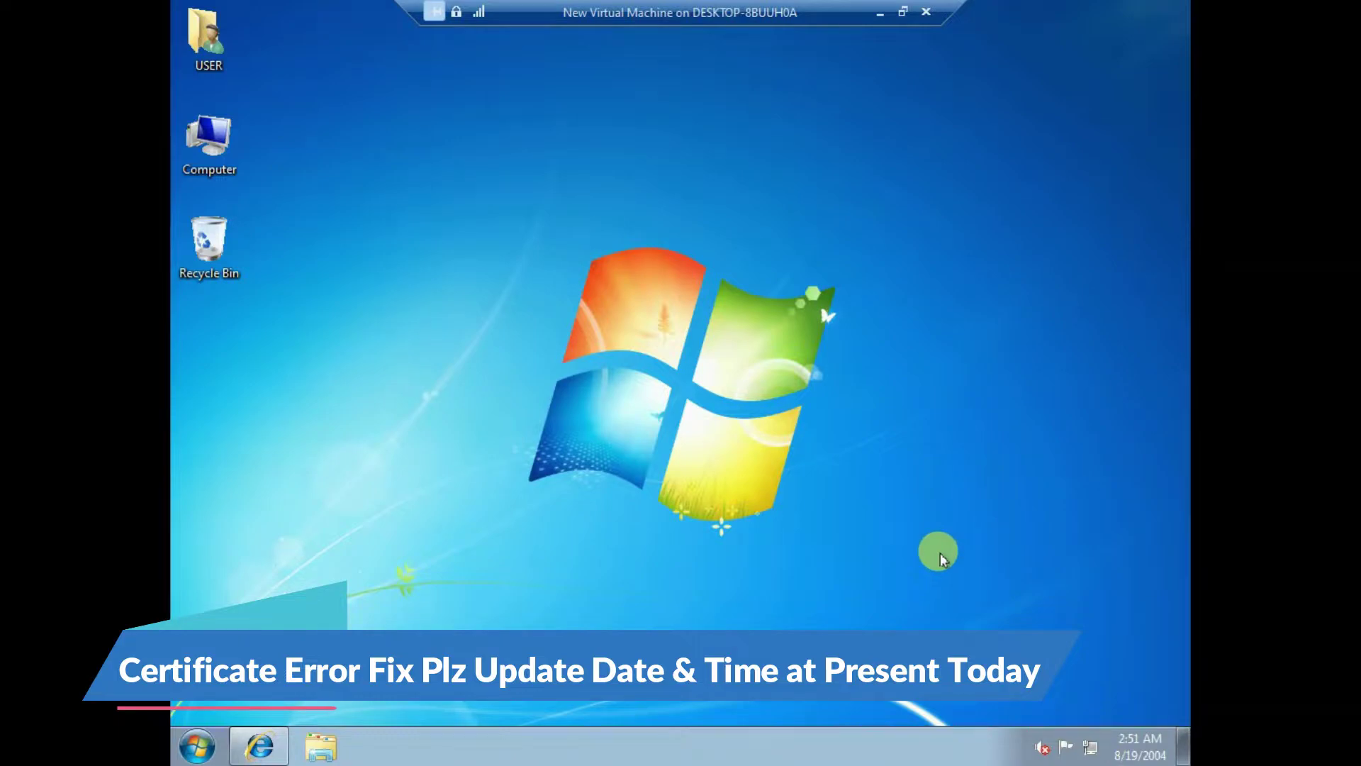
- Open the Windows 7 date editor and navigate its calendar to the 2020s decade
{"action": "left_click", "coordinate": [1138, 746]}
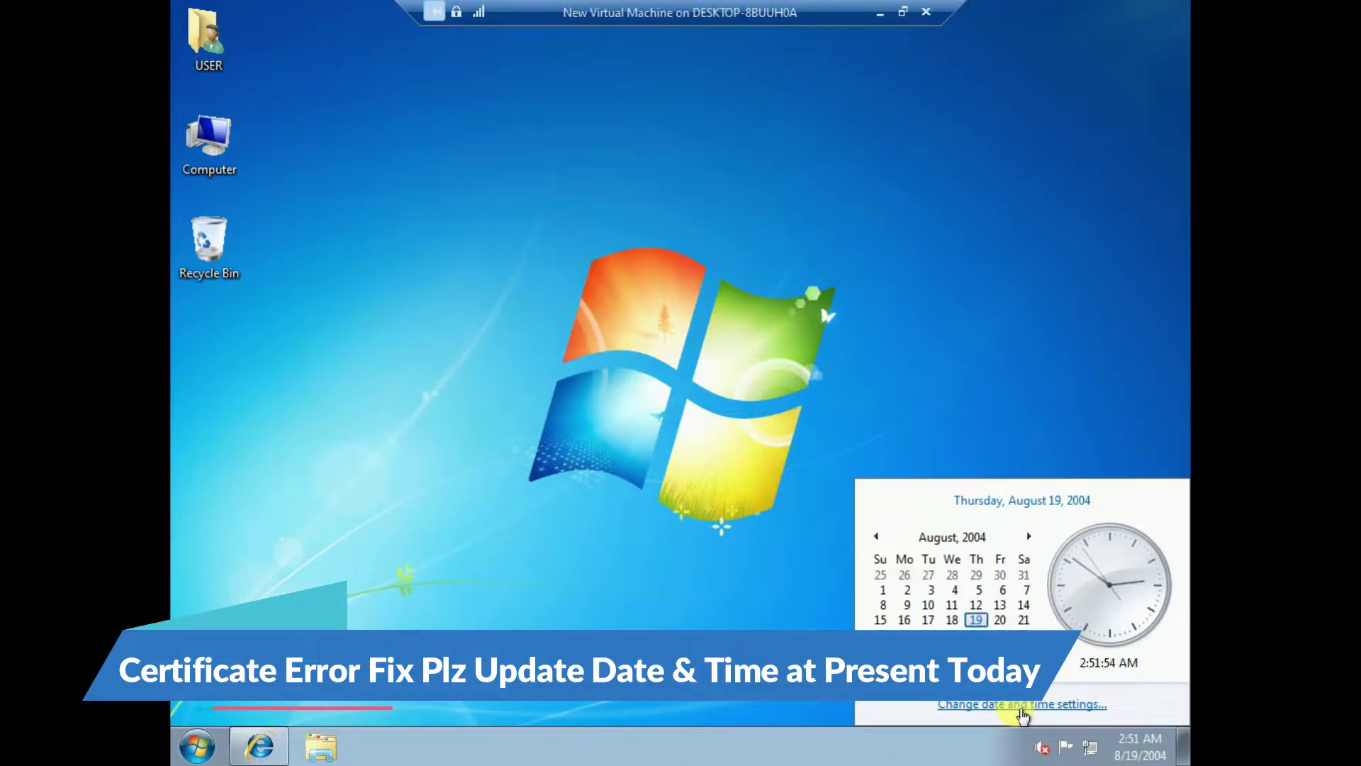
{"action": "left_click", "coordinate": [1021, 709]}
{"action": "left_click_drag", "start_coordinate": [488, 194], "coordinate": [504, 121]}
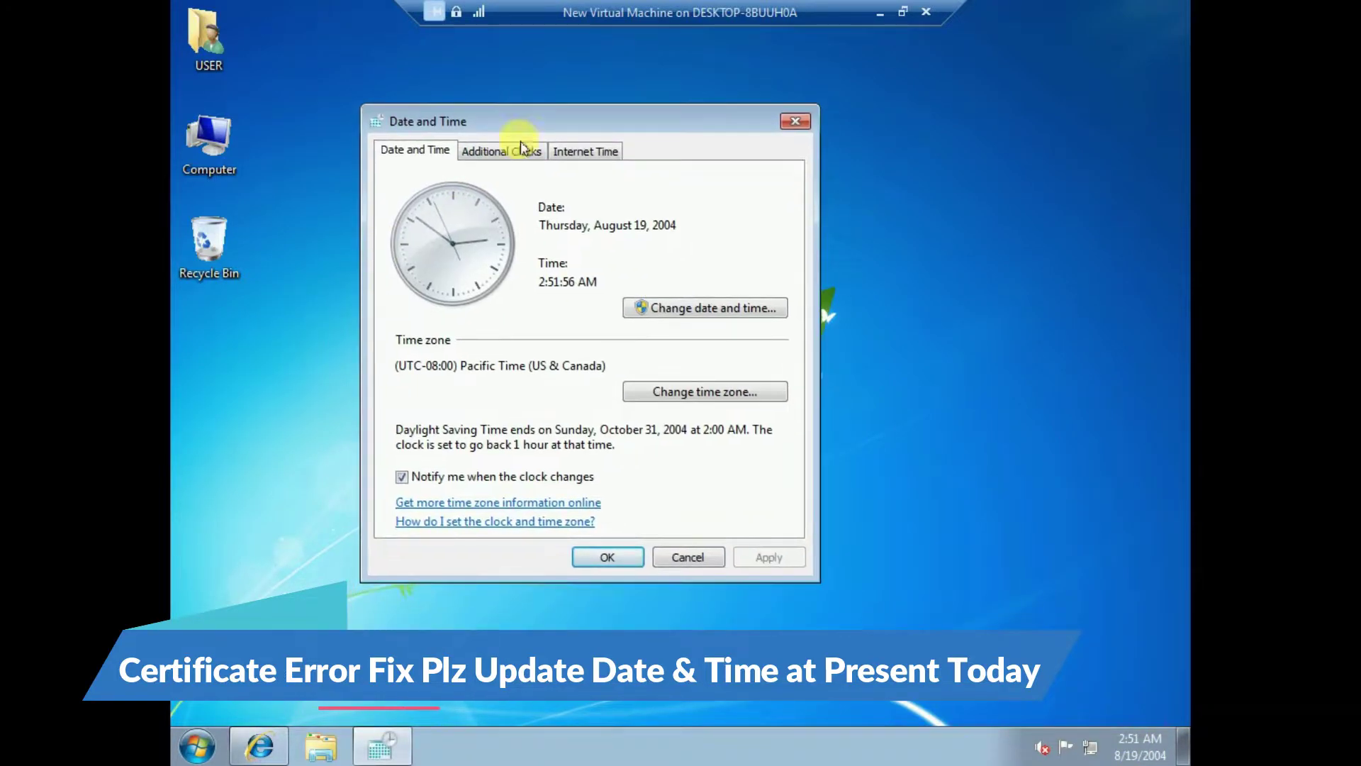
{"action": "left_click", "coordinate": [728, 307]}
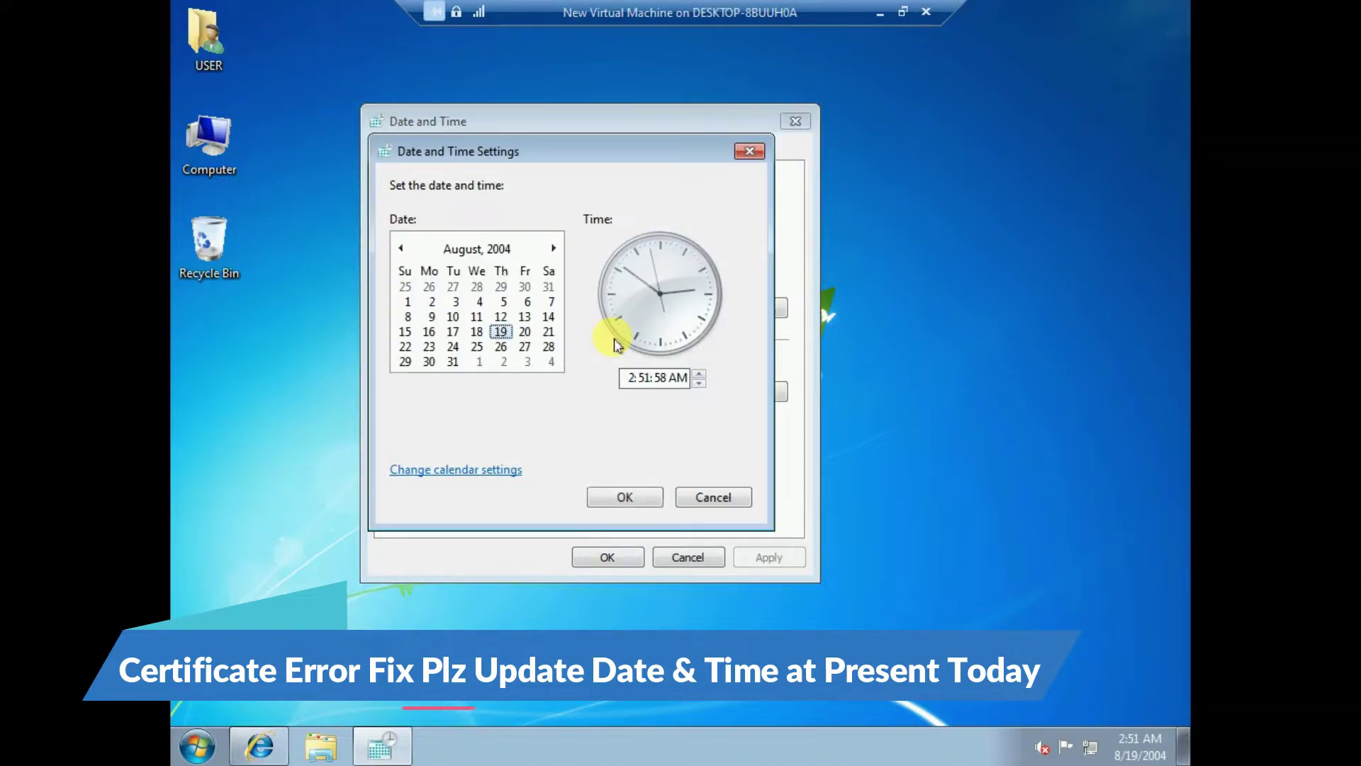
{"action": "double_click", "coordinate": [496, 248]}
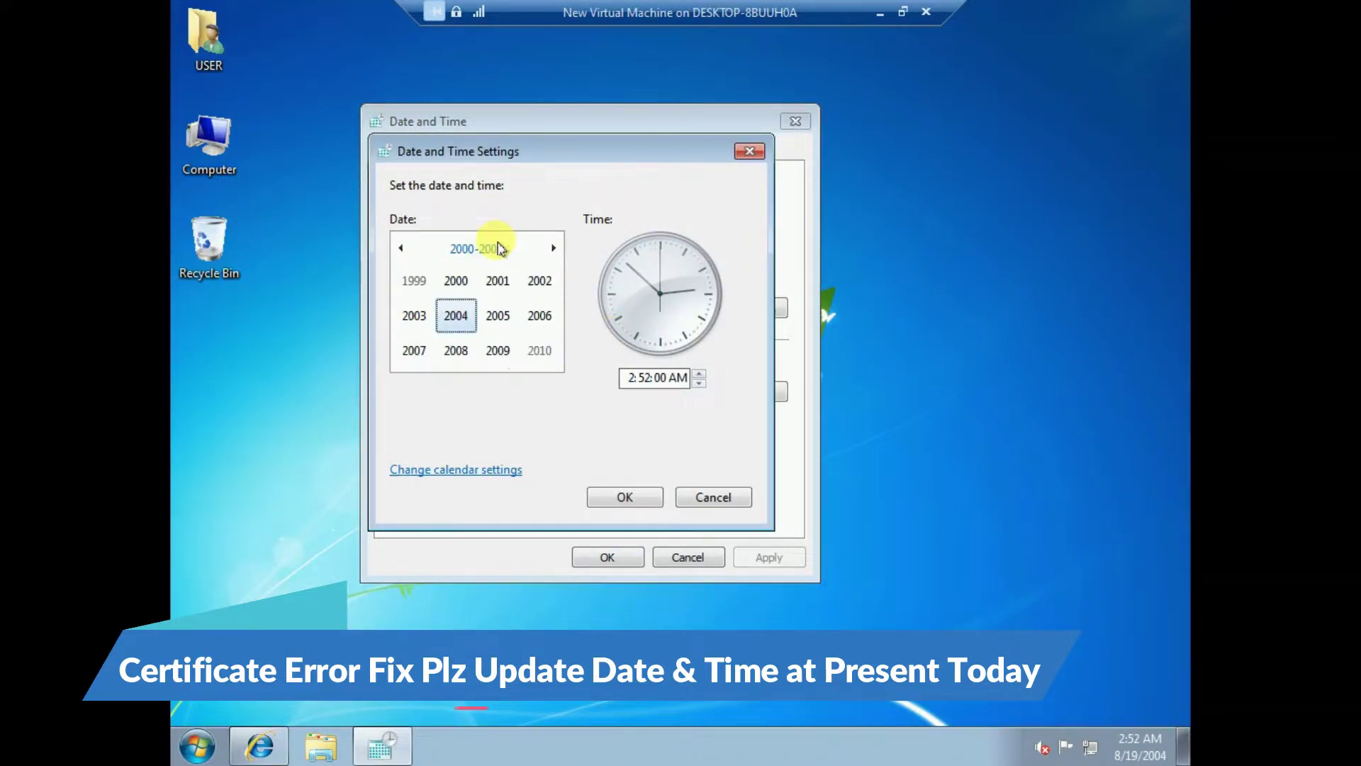
{"action": "left_click", "coordinate": [555, 250]}
{"action": "left_click", "coordinate": [554, 250]}
{"action": "left_click", "coordinate": [555, 250]}
{"action": "left_click", "coordinate": [554, 250]}
{"action": "left_click", "coordinate": [555, 250]}
{"action": "left_click", "coordinate": [401, 248]}
{"action": "left_click", "coordinate": [401, 248]}
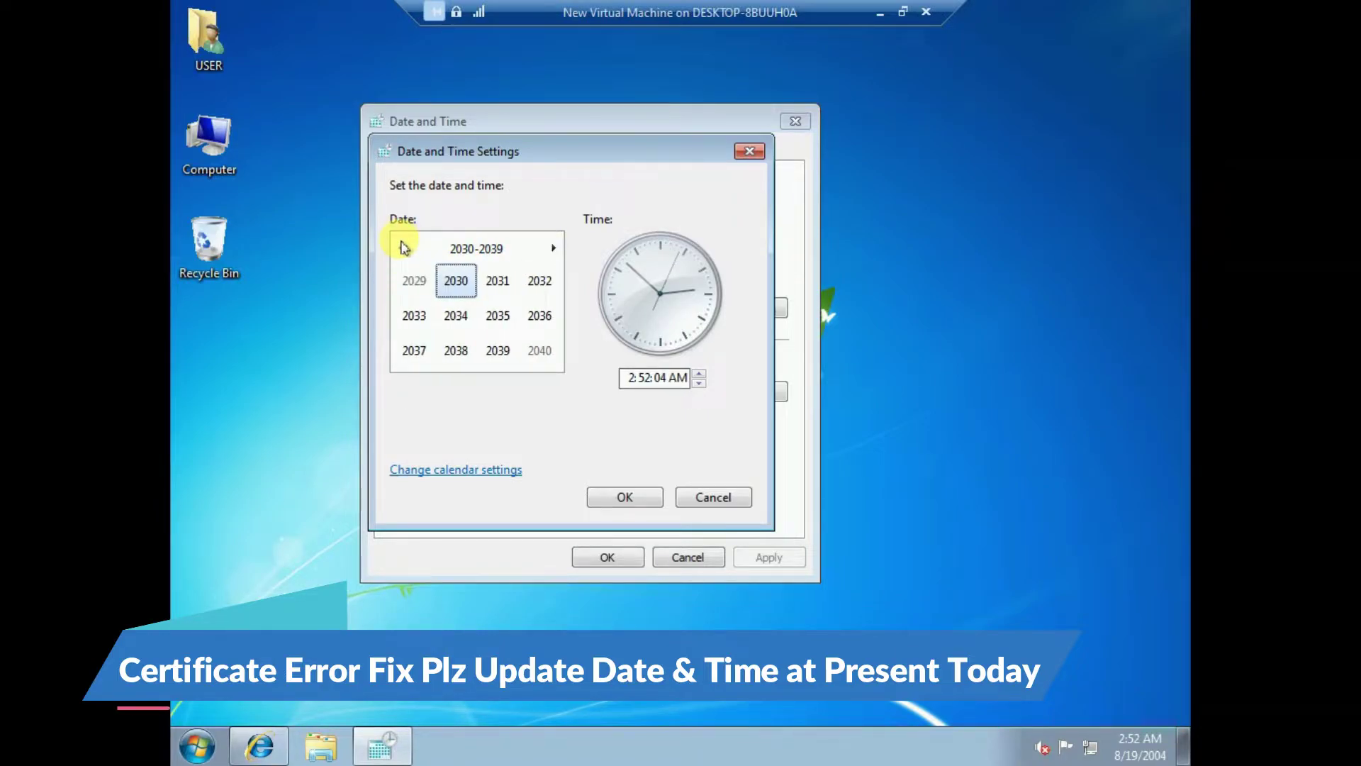
{"action": "left_click", "coordinate": [401, 248]}
- Set the date to December 27, 2021 and confirm both dialogs
{"action": "left_click", "coordinate": [498, 280]}
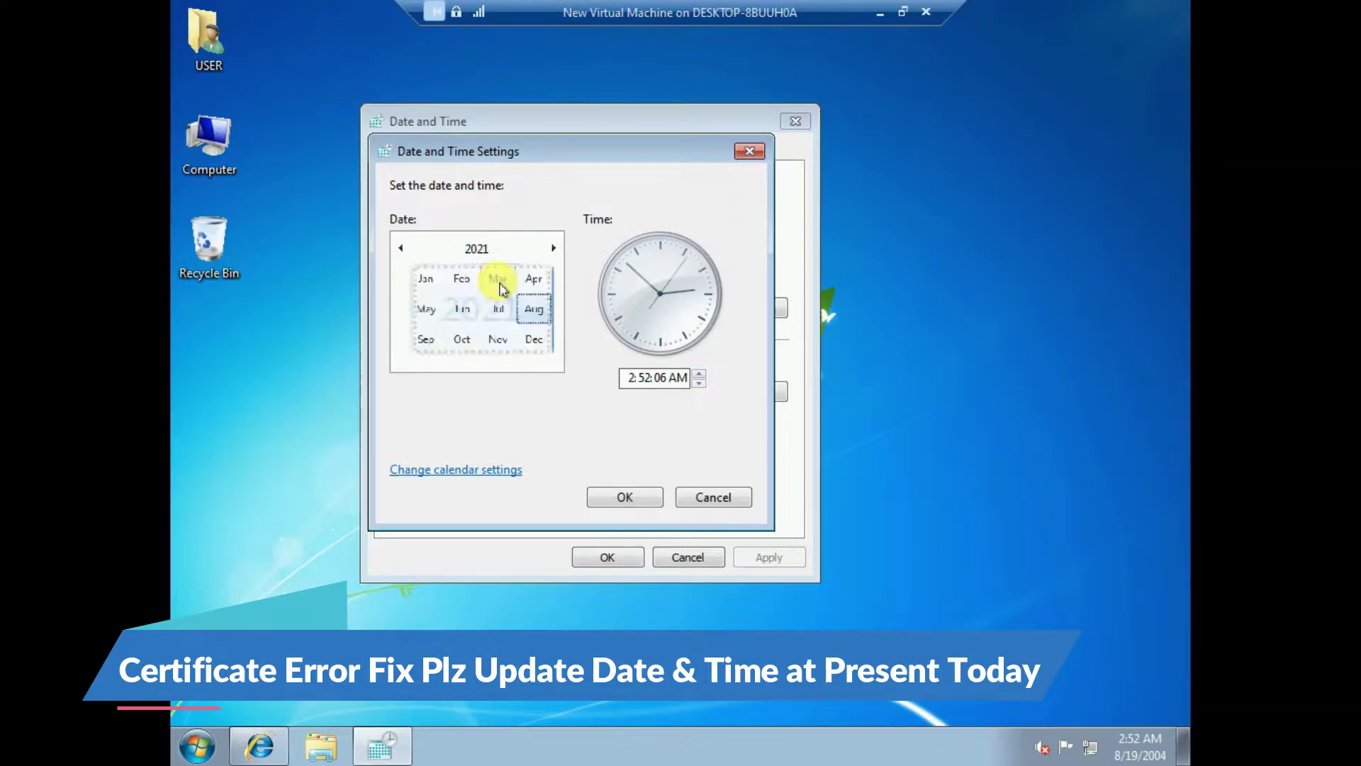
{"action": "left_click", "coordinate": [532, 332]}
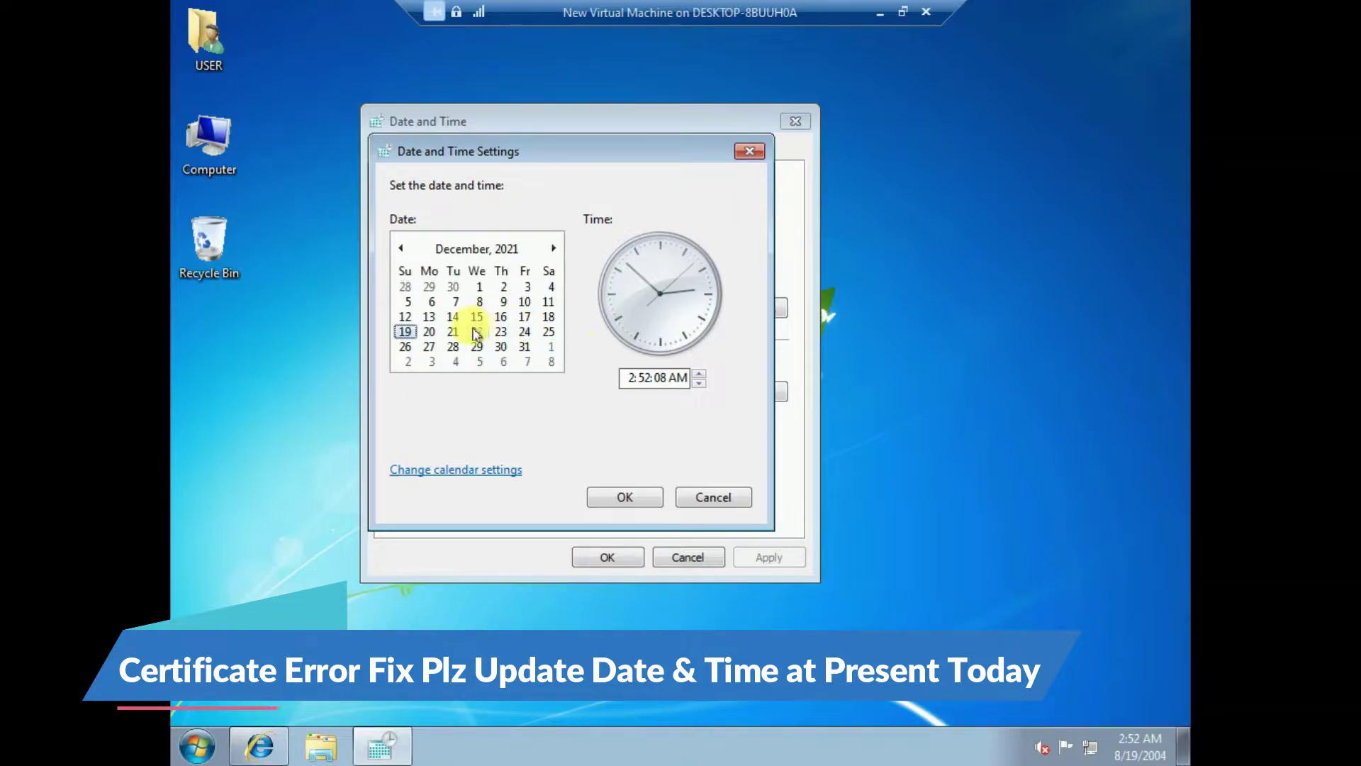
{"action": "left_click", "coordinate": [429, 347]}
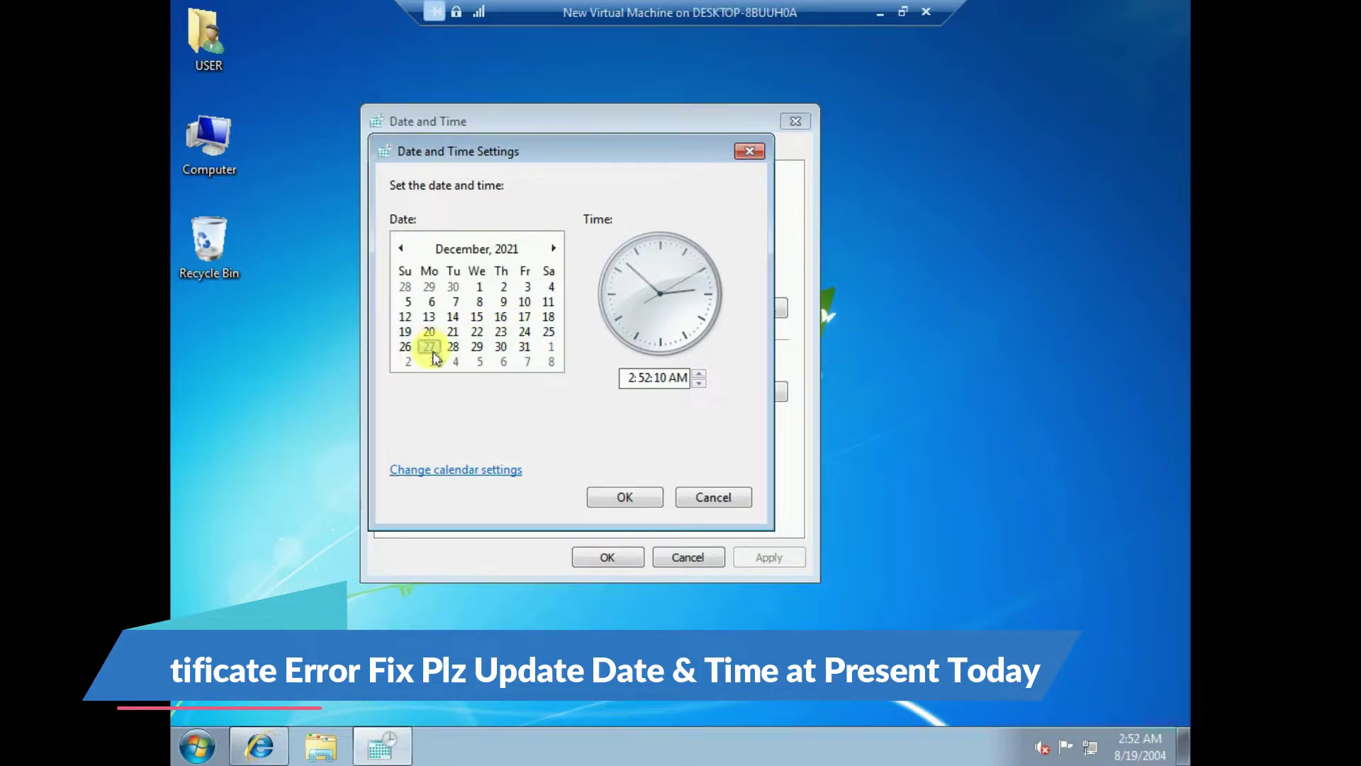
{"action": "left_click", "coordinate": [647, 499]}
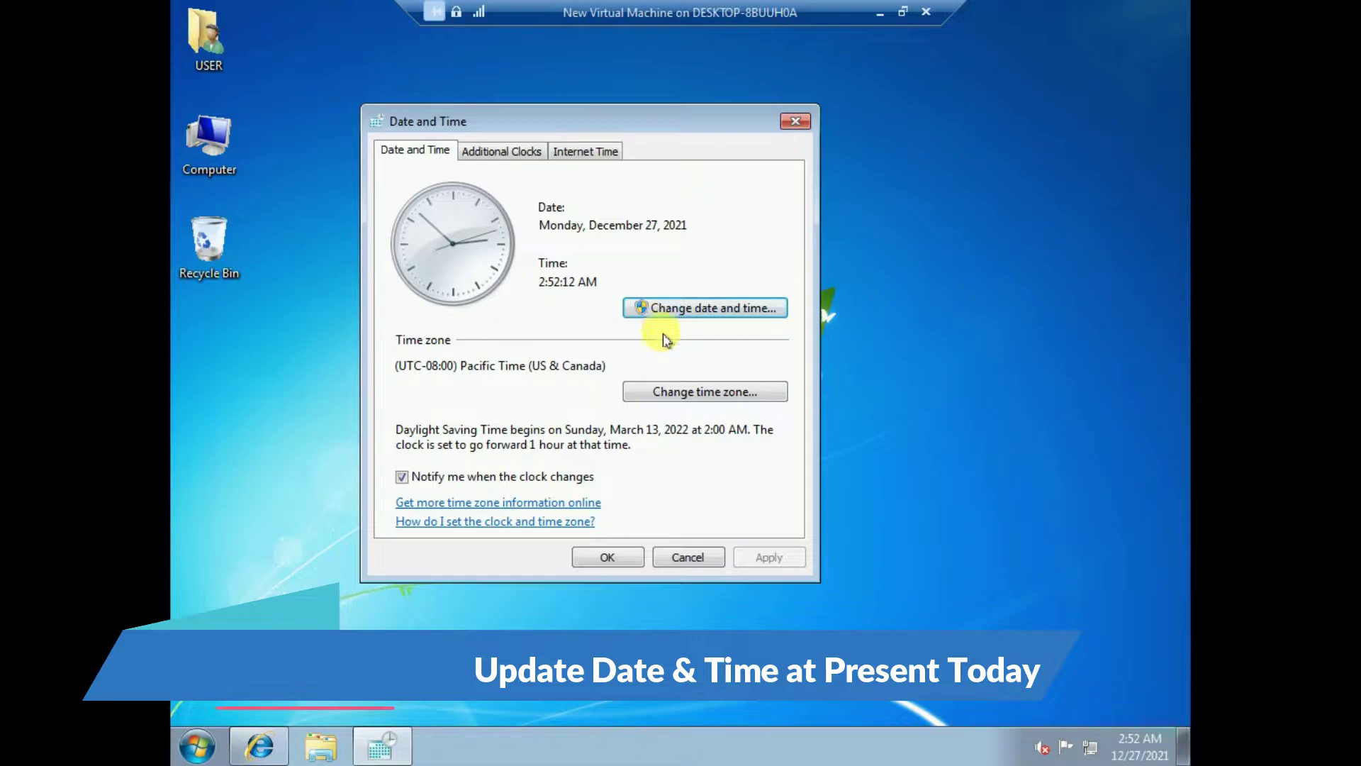
{"action": "left_click", "coordinate": [620, 556]}
- Refresh the desktop and bring Internet Explorer back up
{"action": "right_click", "coordinate": [810, 240]}
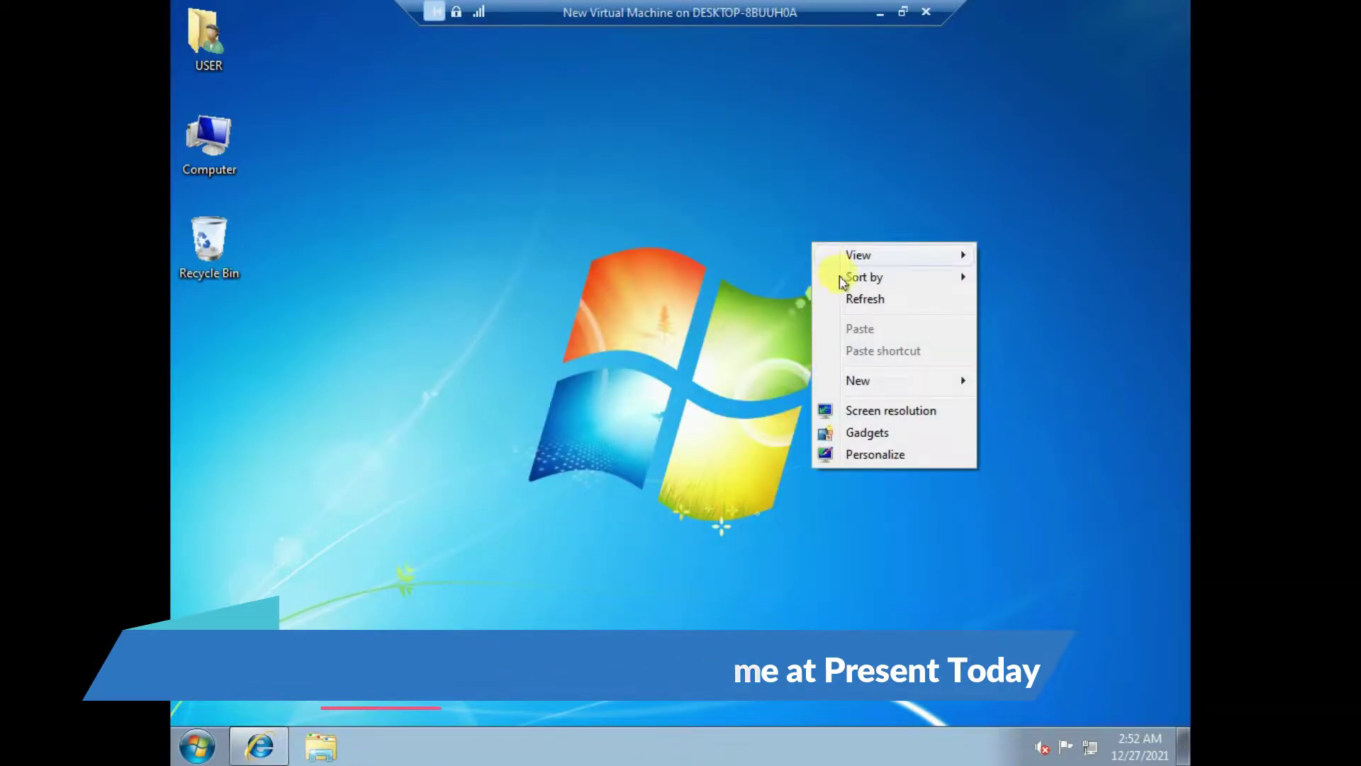
{"action": "left_click", "coordinate": [830, 299]}
{"action": "left_click", "coordinate": [259, 744]}
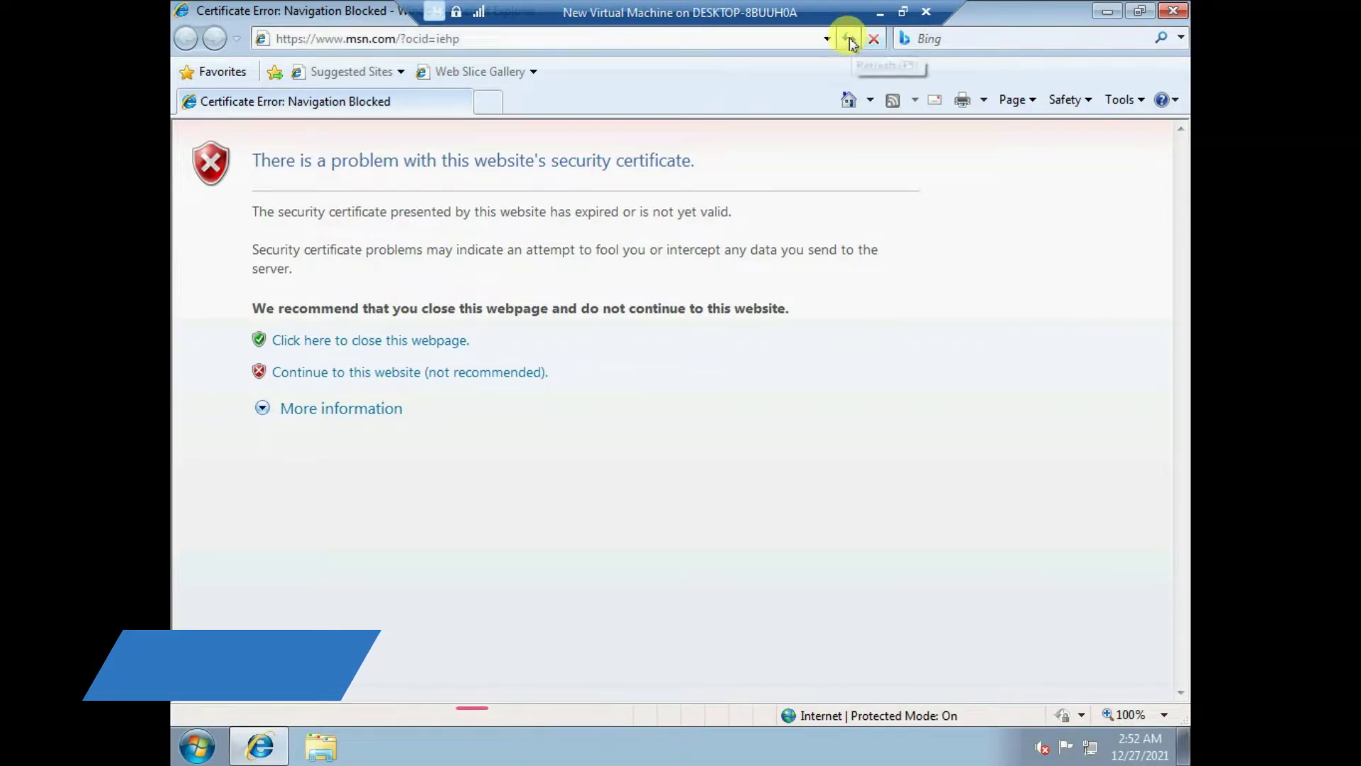
- Reload msn.com so the MSN India homepage loads, then open the clock flyout
{"action": "left_click", "coordinate": [849, 38]}
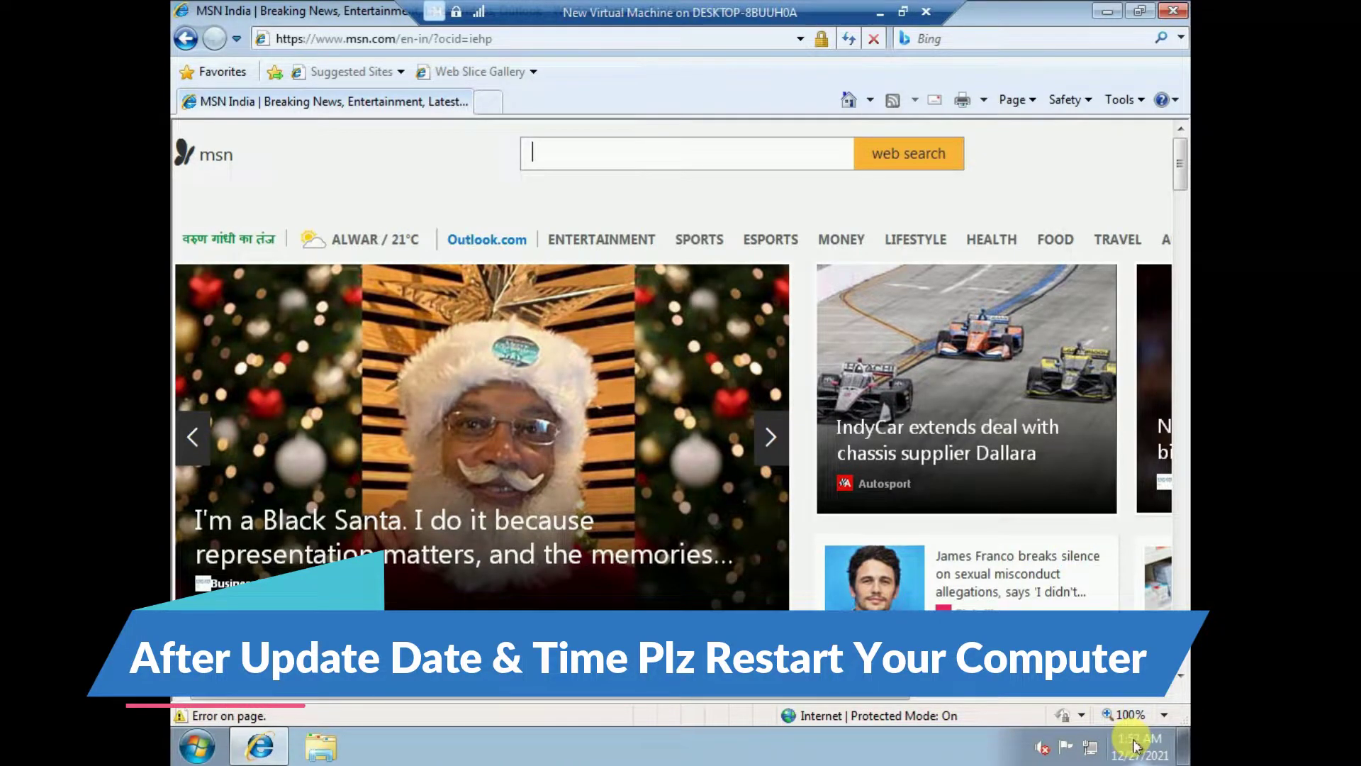
{"action": "left_click", "coordinate": [1135, 746]}
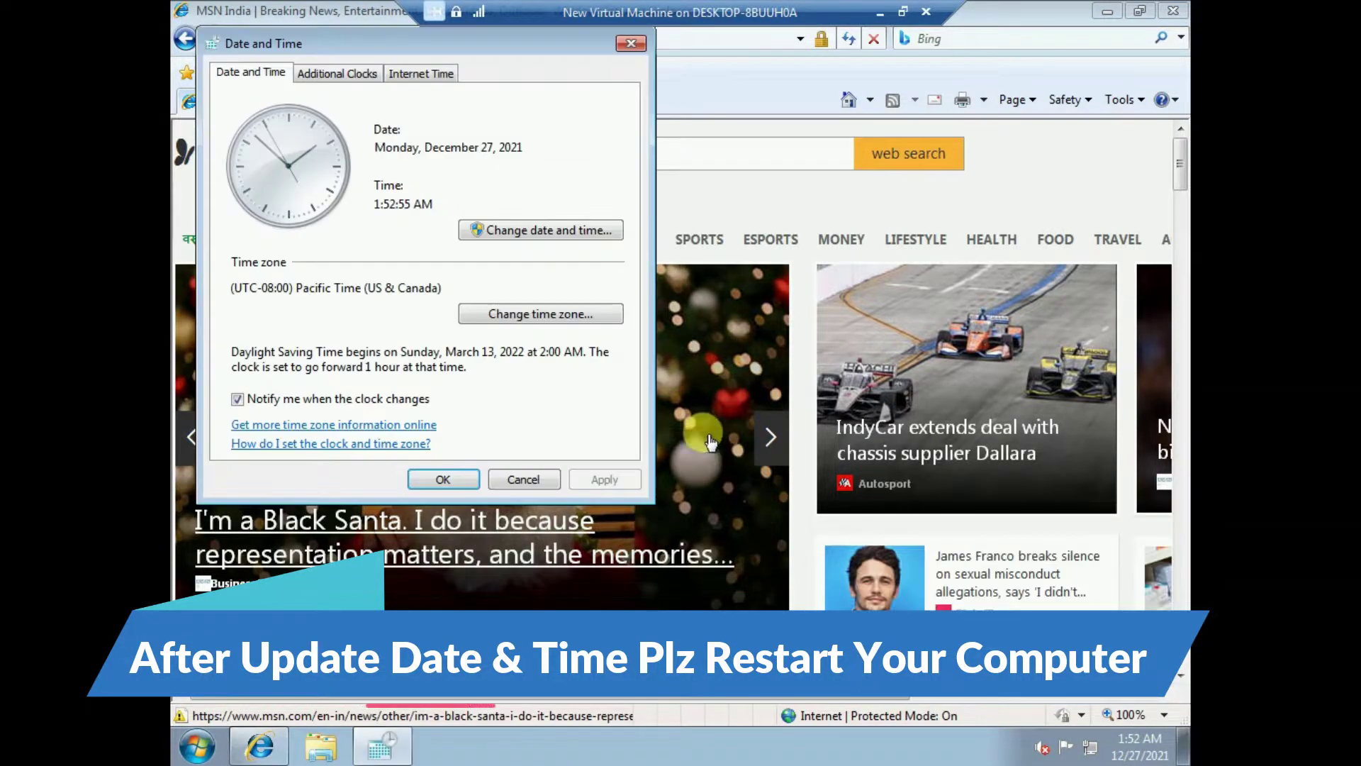
- Change the time zone to (UTC+05:30) Chennai, Kolkata, Mumbai, New Delhi and check the clock
{"action": "left_click_drag", "start_coordinate": [505, 56], "coordinate": [569, 80]}
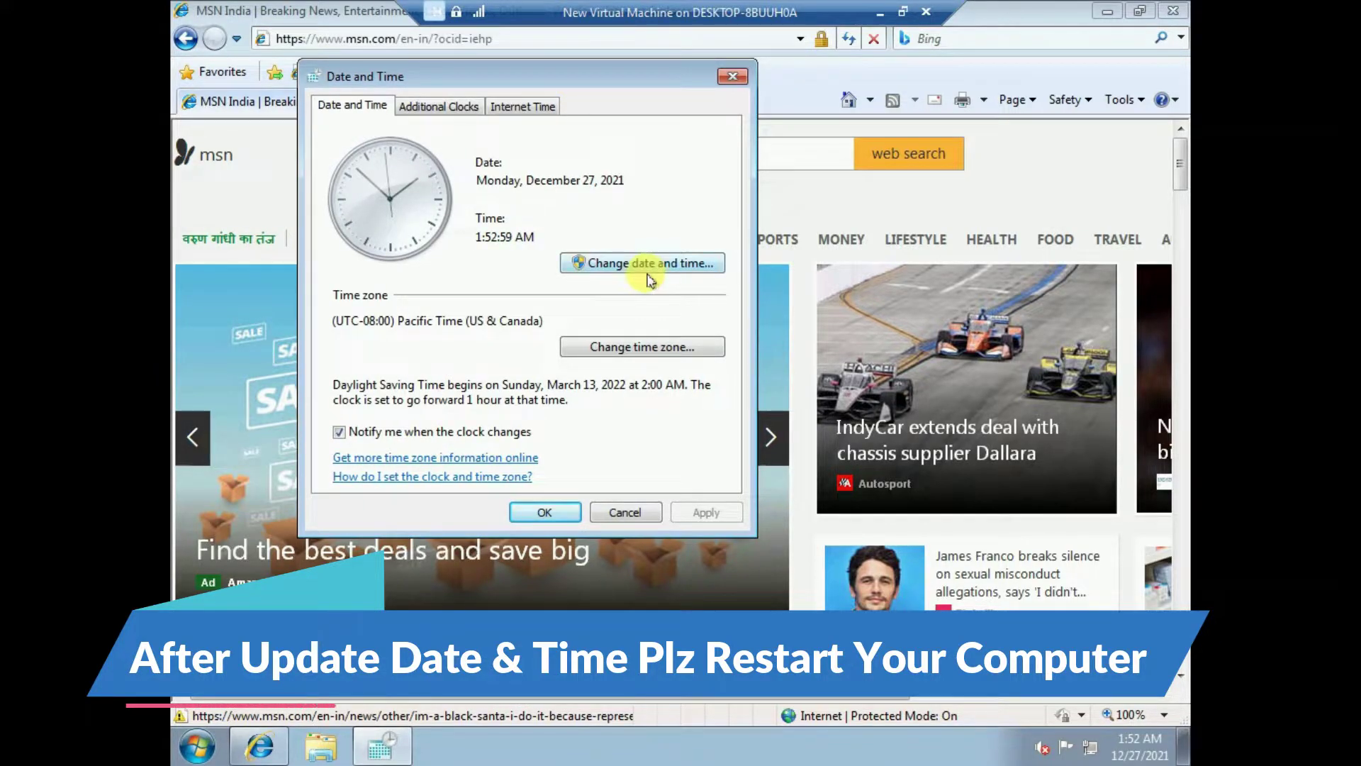
{"action": "left_click_drag", "start_coordinate": [597, 70], "coordinate": [752, 101]}
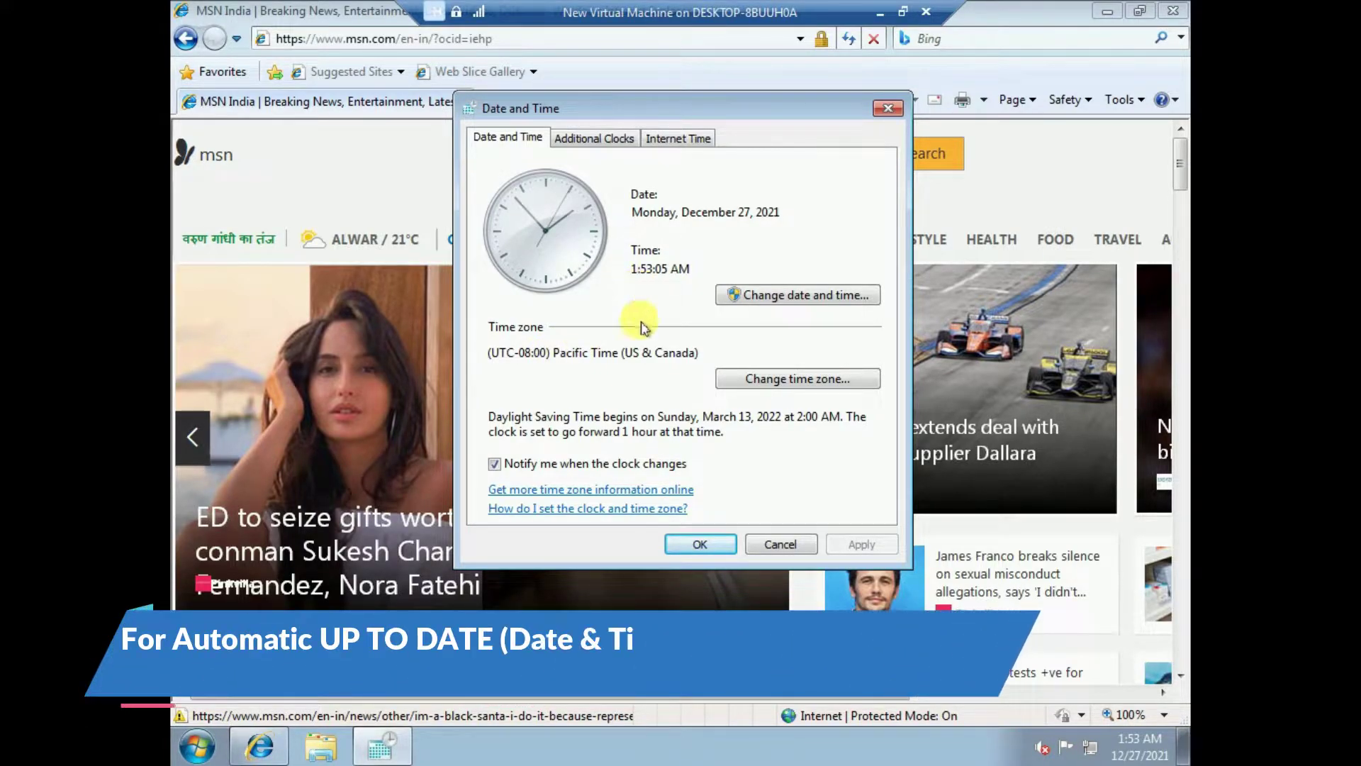
{"action": "left_click", "coordinate": [775, 385]}
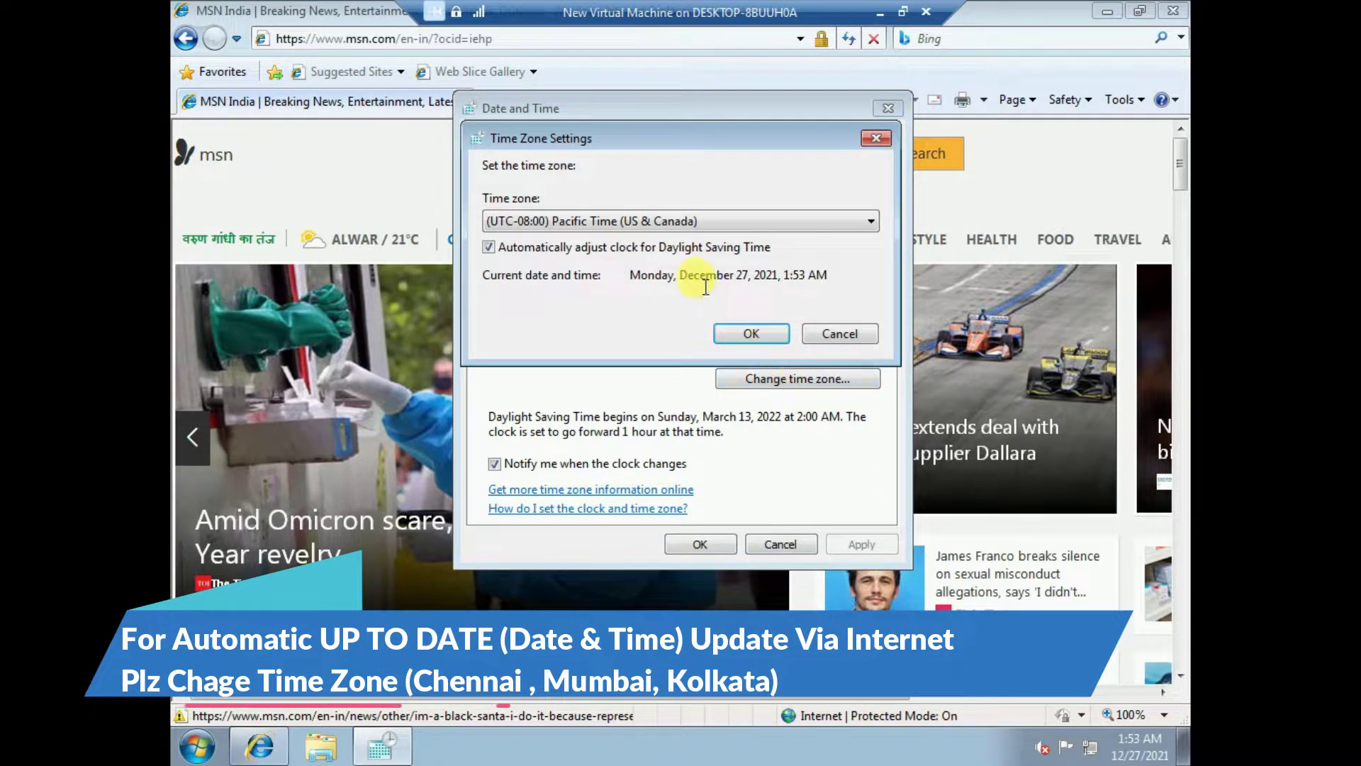
{"action": "left_click", "coordinate": [771, 220]}
{"action": "scroll", "coordinate": [684, 468], "scroll_direction": "down", "scroll_amount": 4}
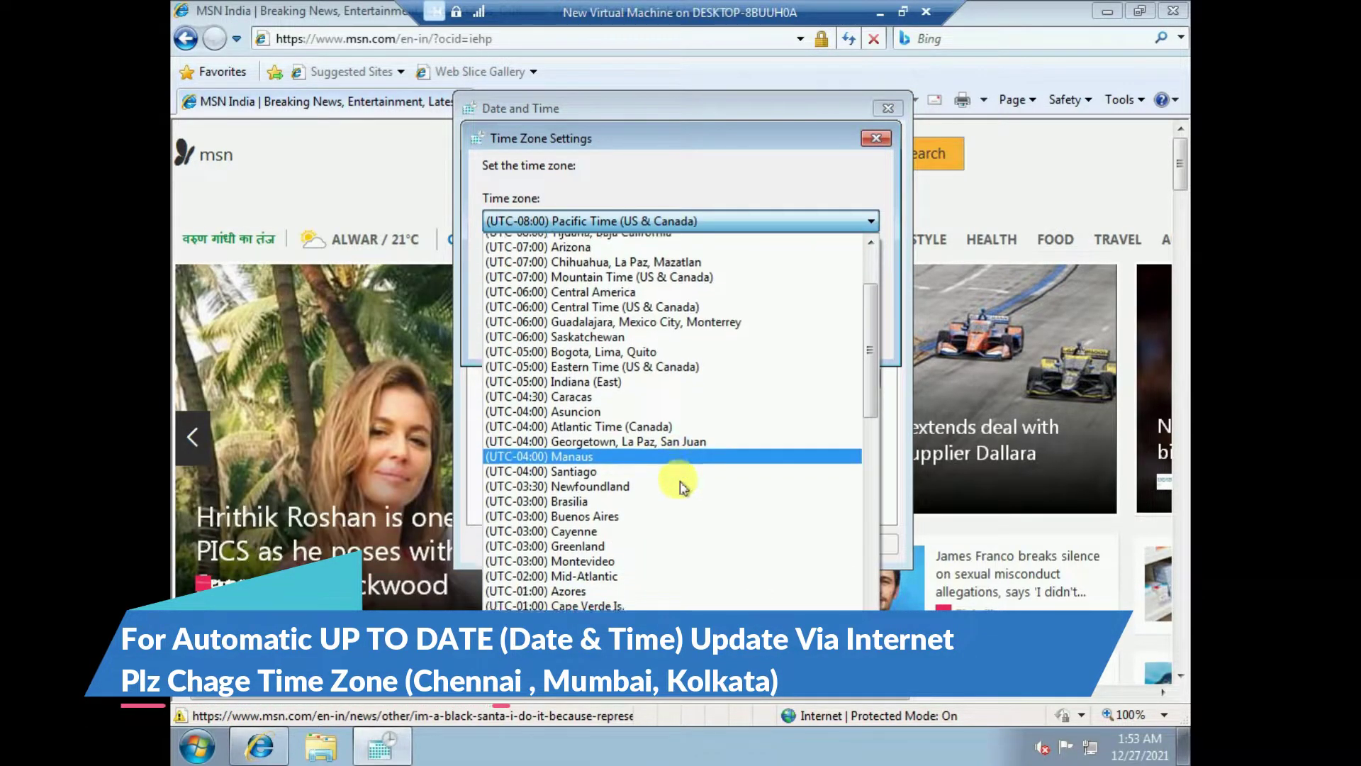
{"action": "scroll", "coordinate": [682, 481], "scroll_direction": "down", "scroll_amount": 5}
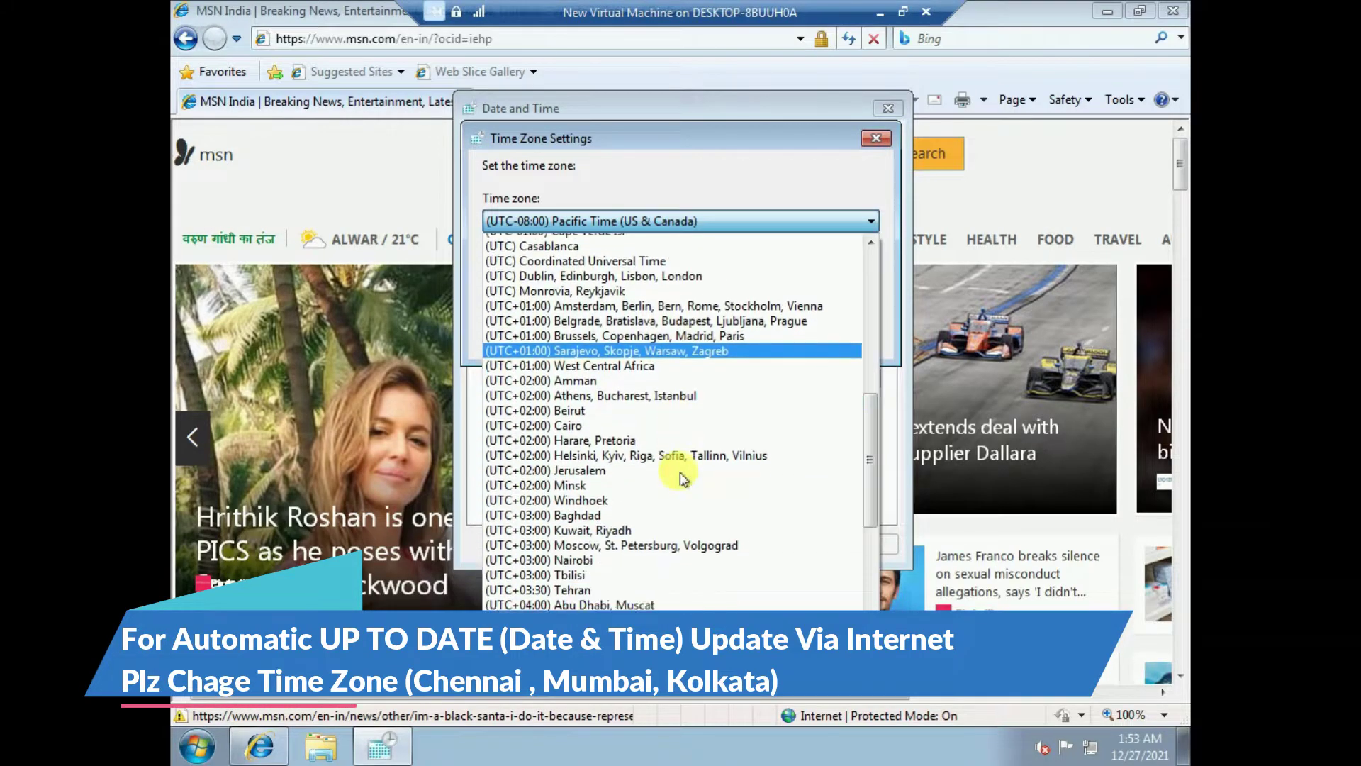
{"action": "scroll", "coordinate": [681, 477], "scroll_direction": "down", "scroll_amount": 5}
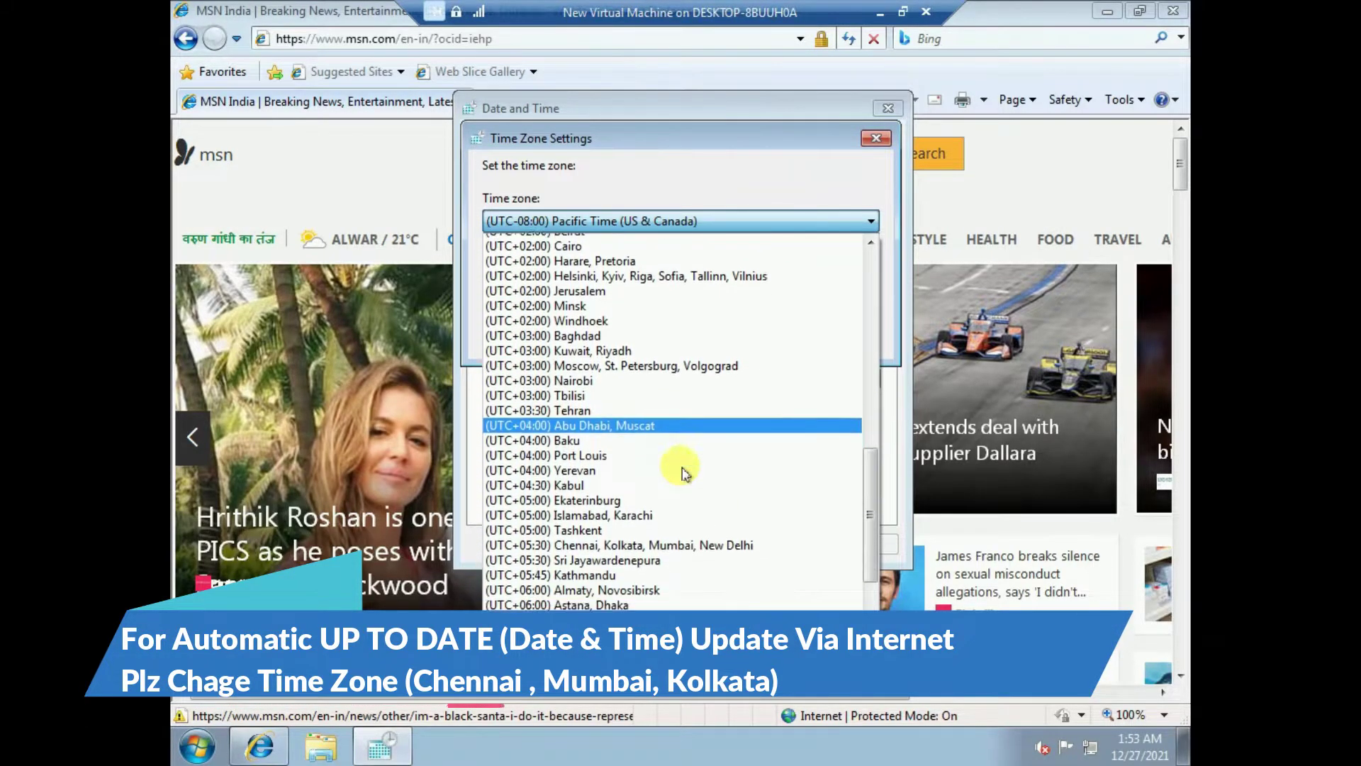
{"action": "scroll", "coordinate": [681, 472], "scroll_direction": "down", "scroll_amount": 1}
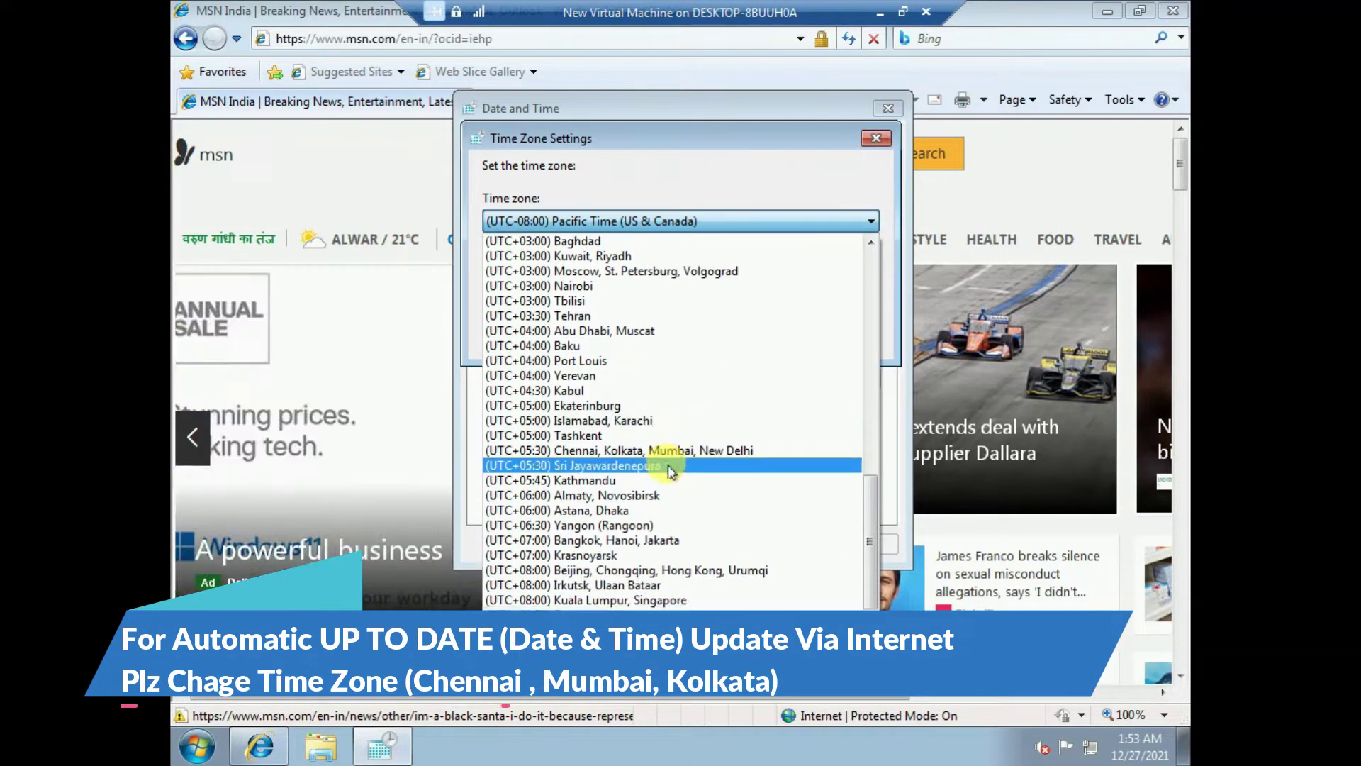
{"action": "left_click", "coordinate": [616, 452]}
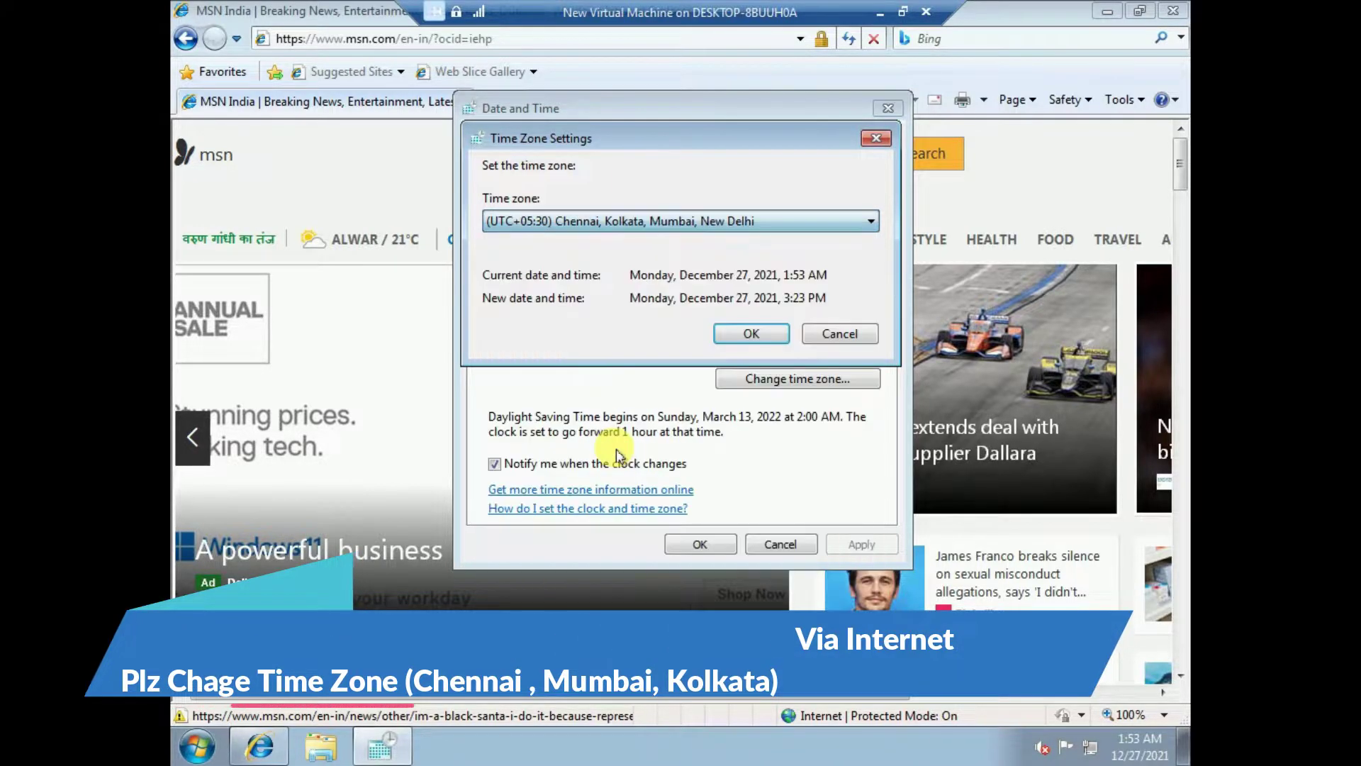
{"action": "left_click", "coordinate": [750, 334]}
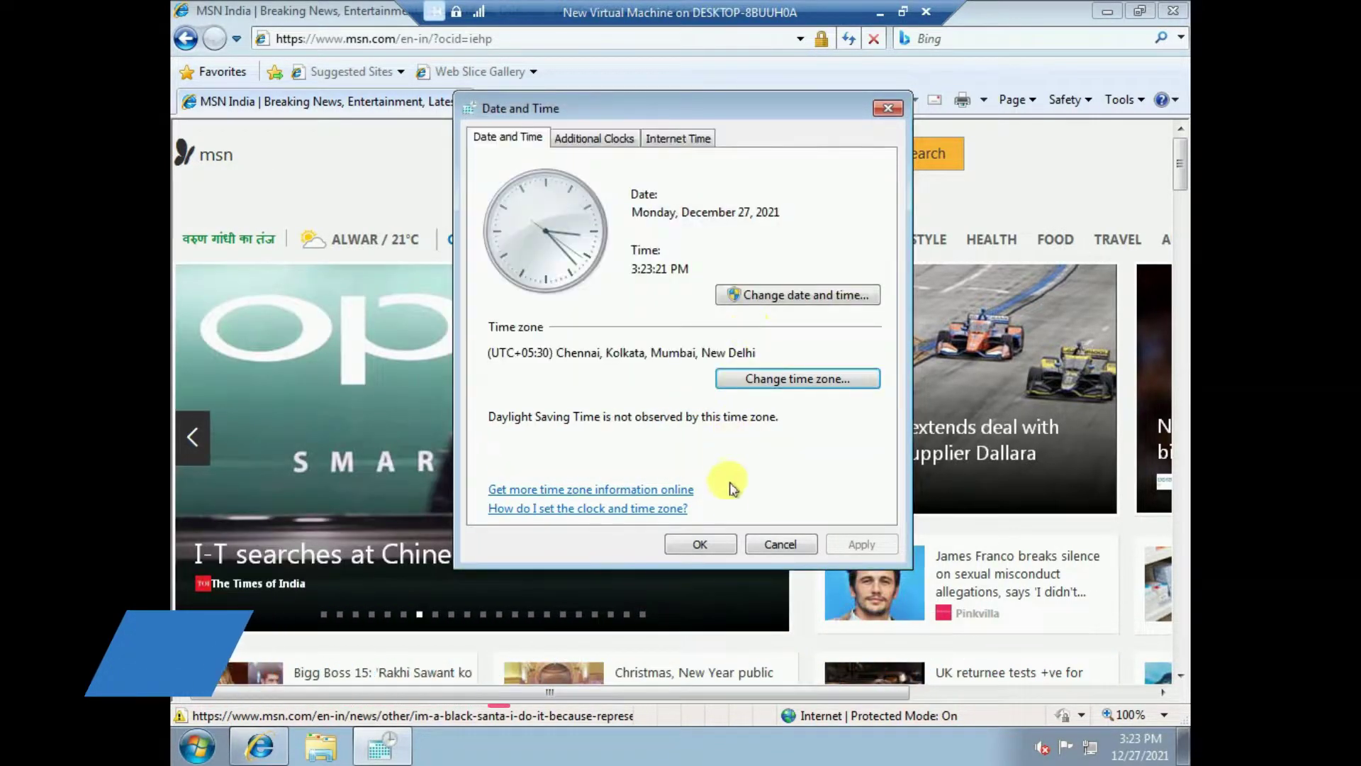
{"action": "left_click", "coordinate": [705, 544]}
{"action": "left_click", "coordinate": [1141, 748]}
{"action": "mouse_move", "coordinate": [1149, 757]}
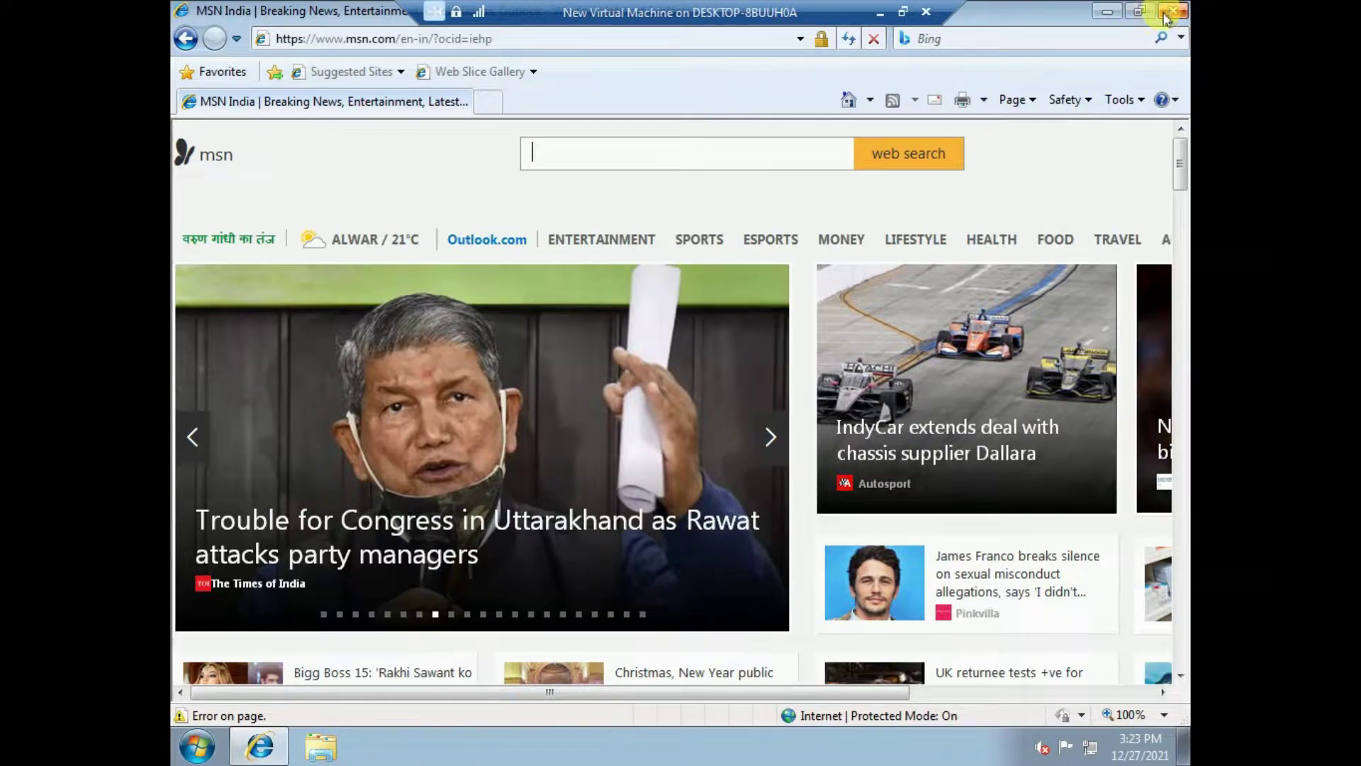
- Go to google.com, search for 'chrome', and open the Download Google Chrome result
{"action": "left_click", "coordinate": [477, 40]}
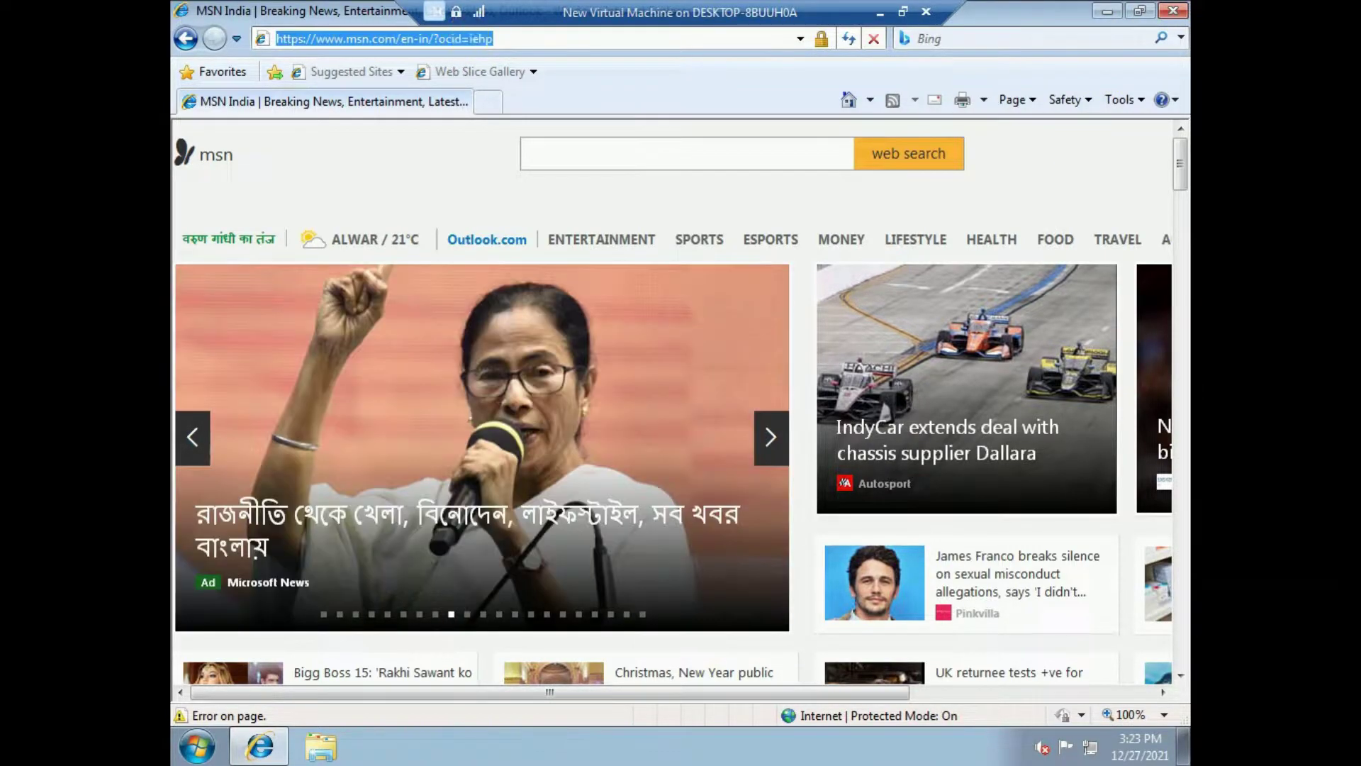
{"action": "type", "text": "goo"}
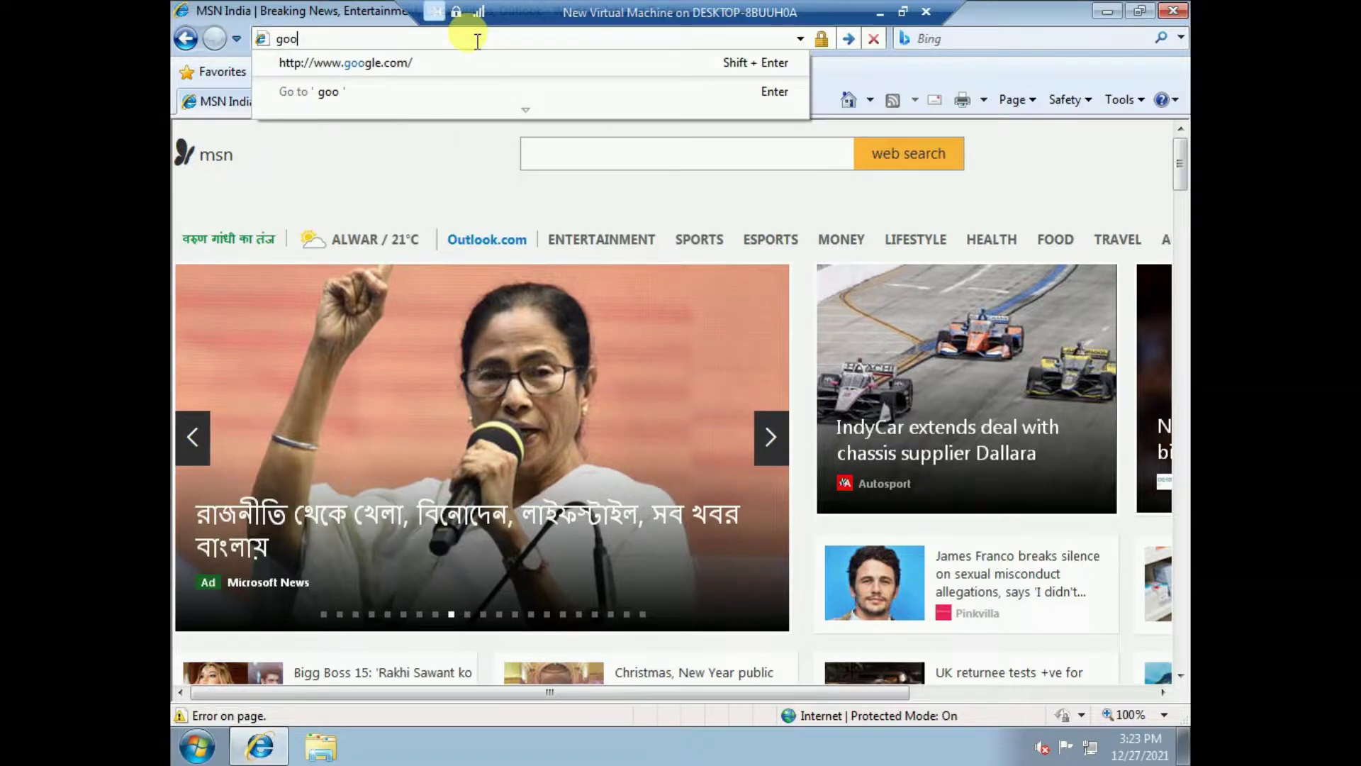
{"action": "key", "text": "Down"}
{"action": "key", "text": "Return"}
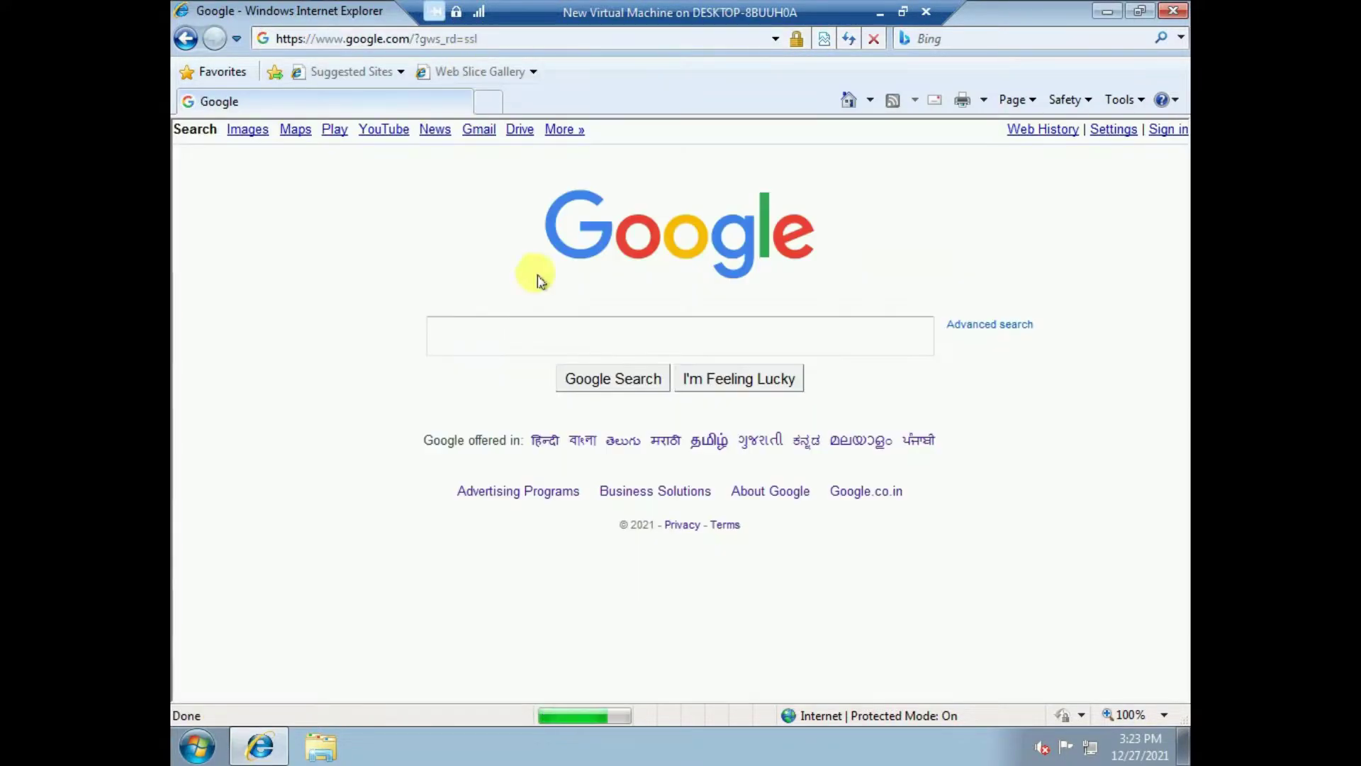
{"action": "left_click", "coordinate": [566, 334]}
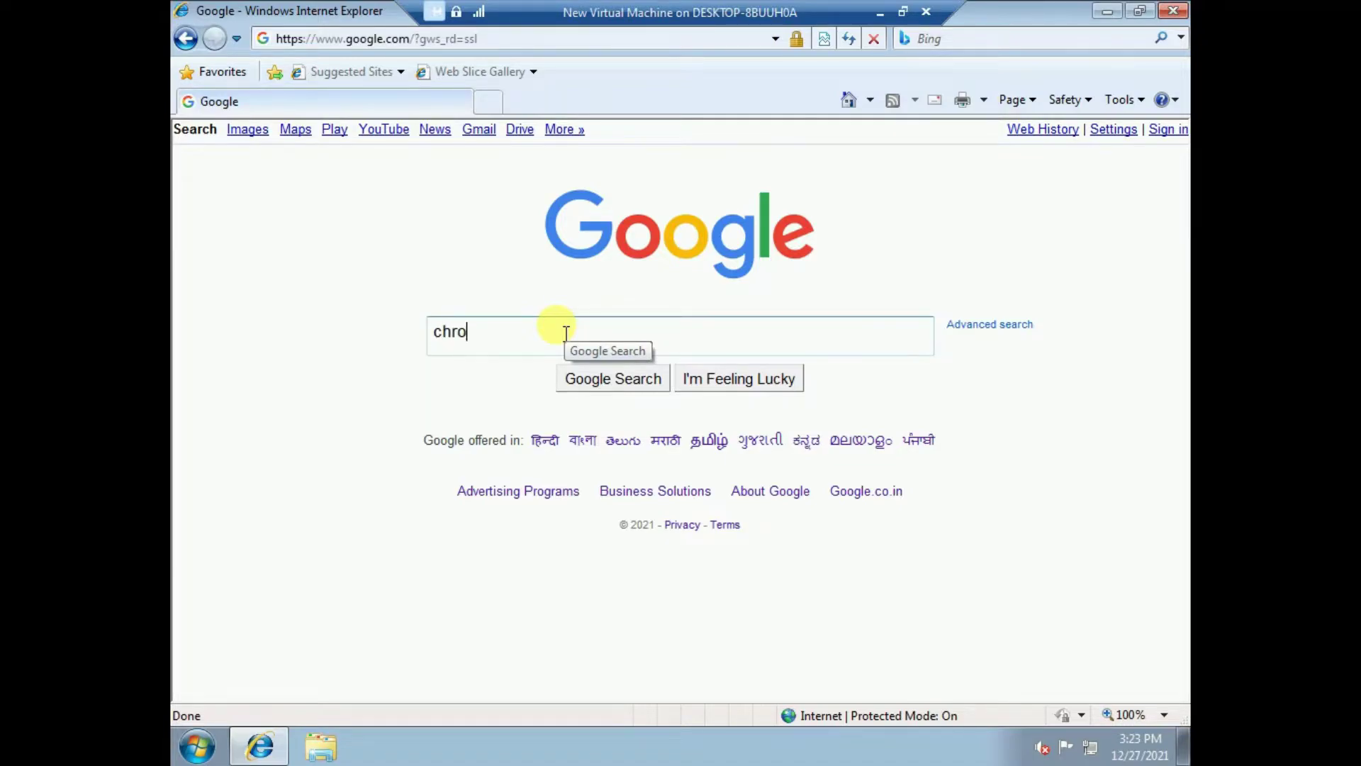
{"action": "type", "text": "chromwe"}
{"action": "key", "text": "BackSpace"}
{"action": "key", "text": "BackSpace"}
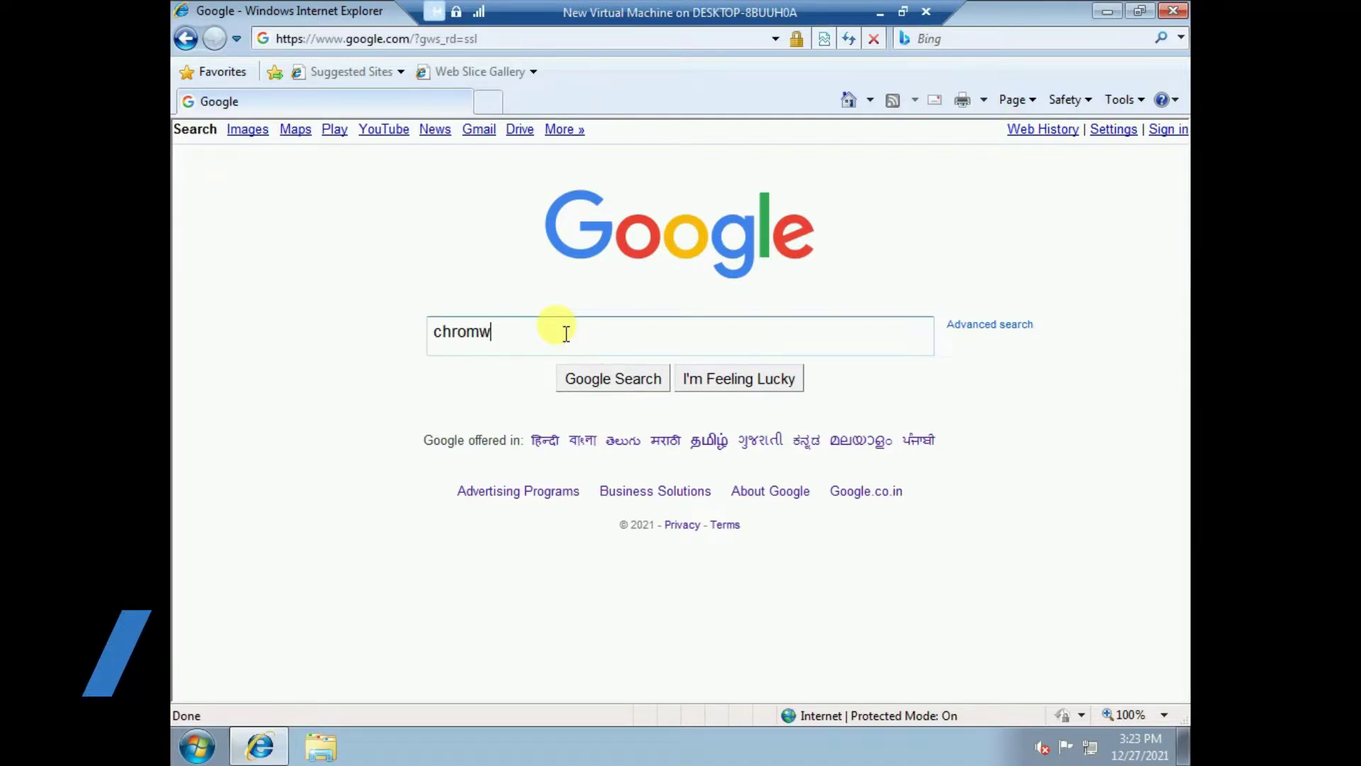
{"action": "type", "text": "e"}
{"action": "key", "text": "Return"}
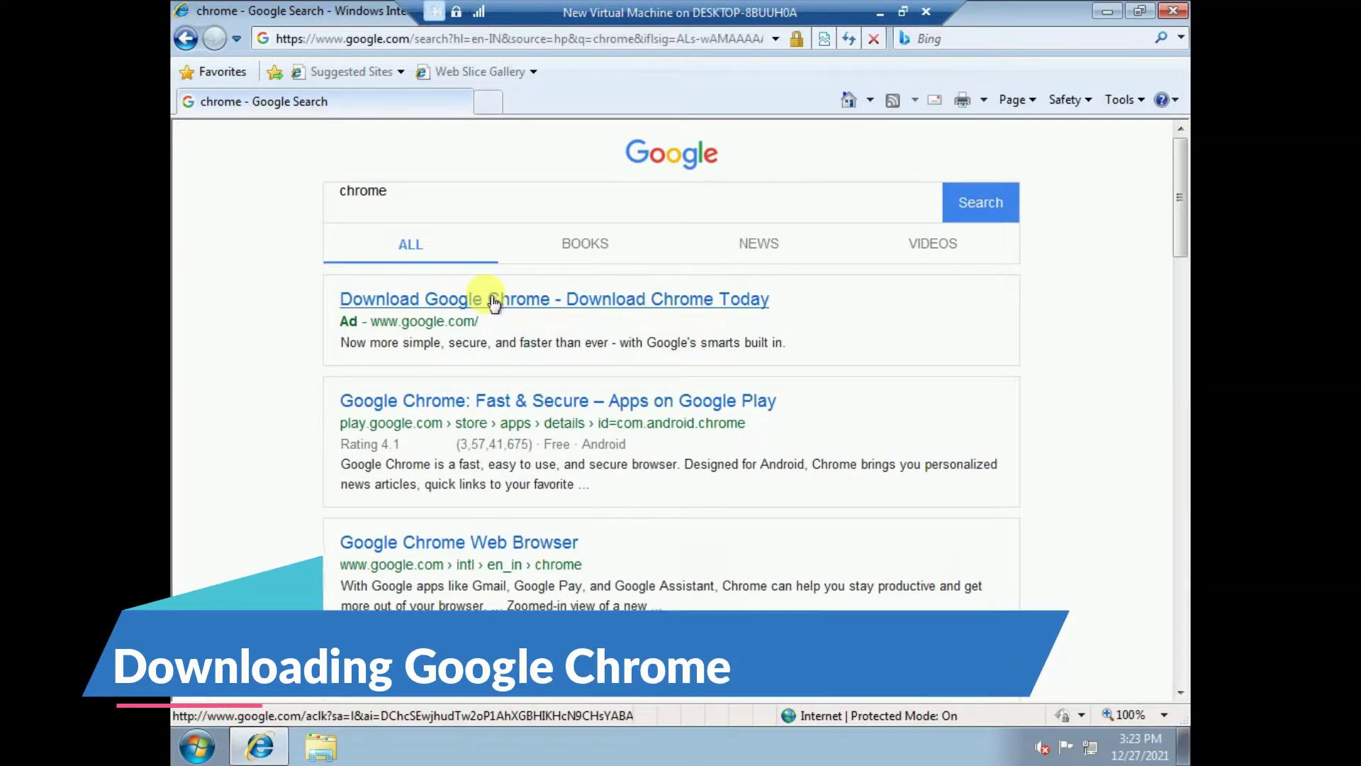
{"action": "left_click", "coordinate": [494, 301]}
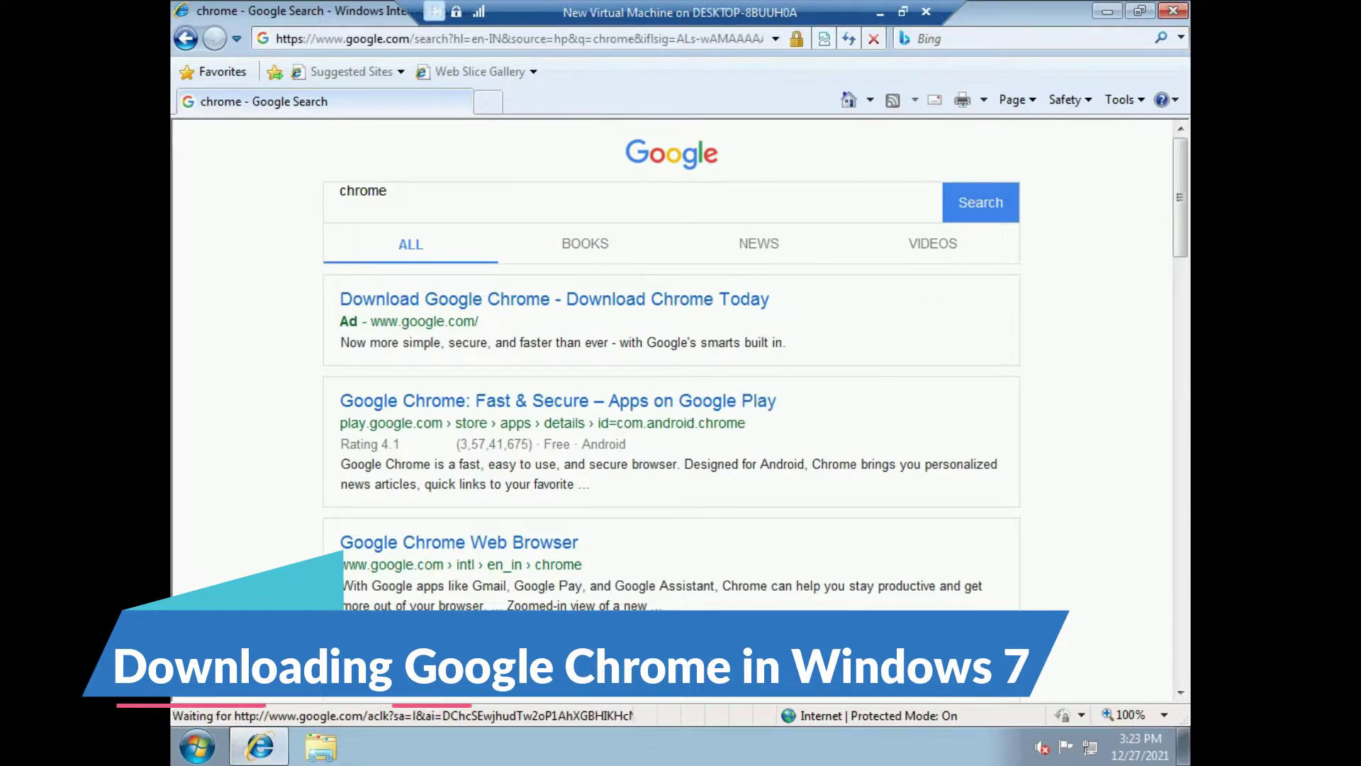
- Briefly show the desktop, then restore Internet Explorer and enable its Menu Bar
{"action": "left_click", "coordinate": [270, 744]}
{"action": "left_click_drag", "start_coordinate": [309, 145], "coordinate": [716, 561]}
{"action": "left_click", "coordinate": [260, 745]}
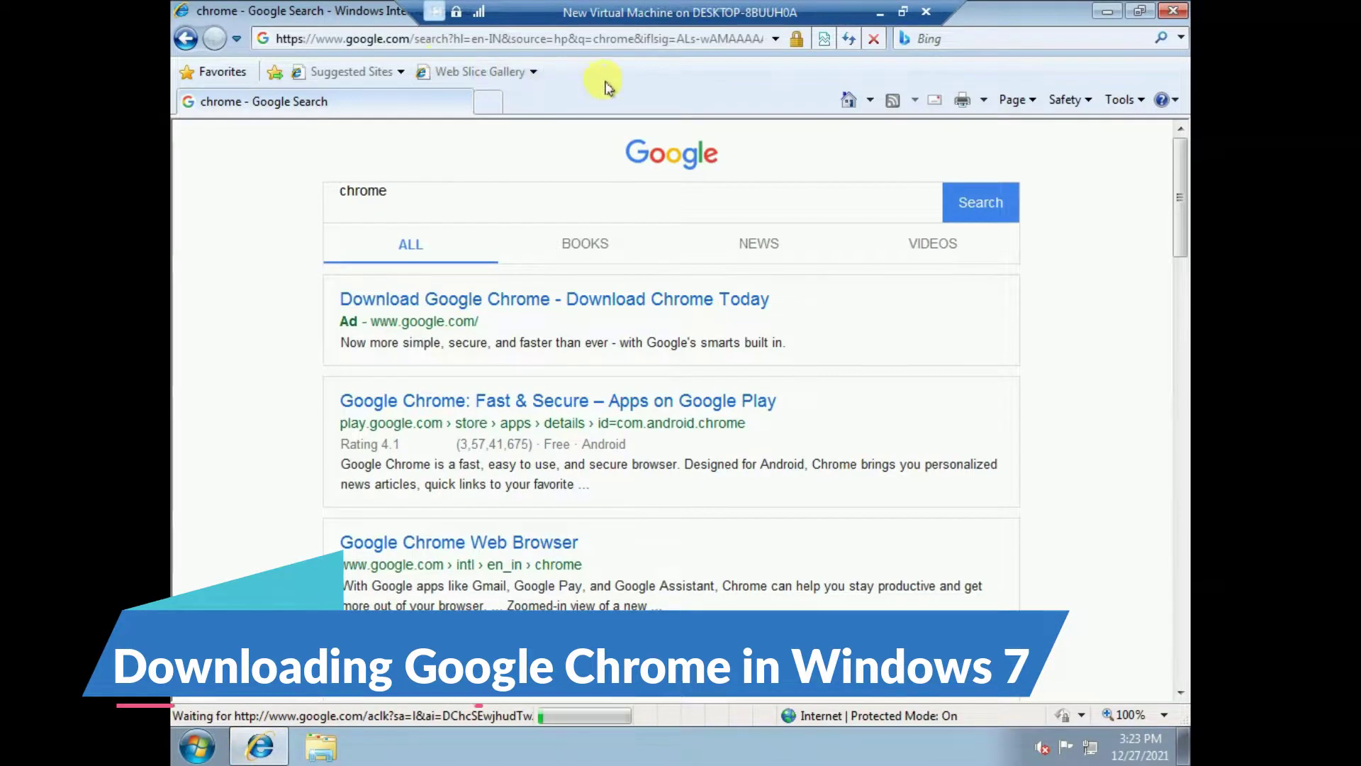
{"action": "right_click", "coordinate": [608, 82]}
{"action": "left_click", "coordinate": [646, 94]}
- Confirm Internet Explorer version 8.0.7600.16385 in Help > About, then close the dialog
{"action": "left_click", "coordinate": [412, 68]}
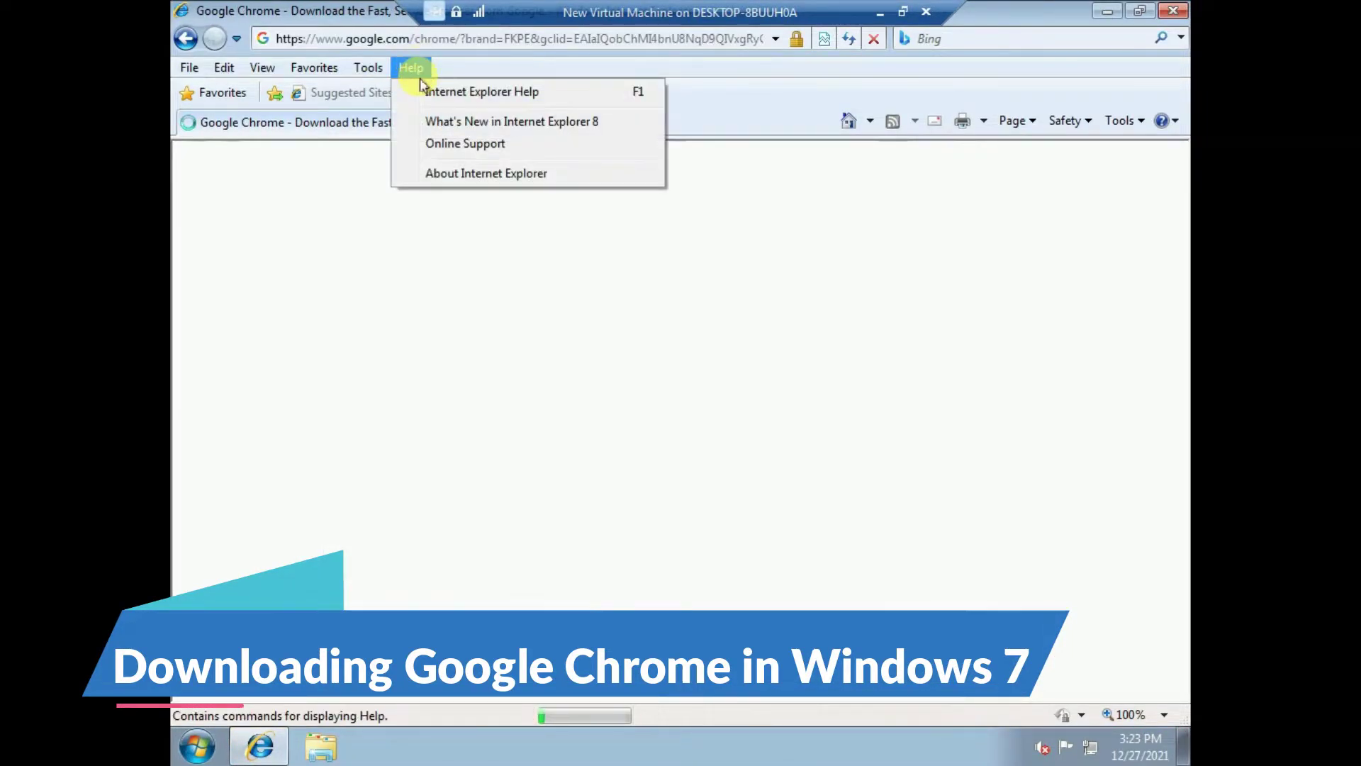
{"action": "left_click", "coordinate": [448, 173]}
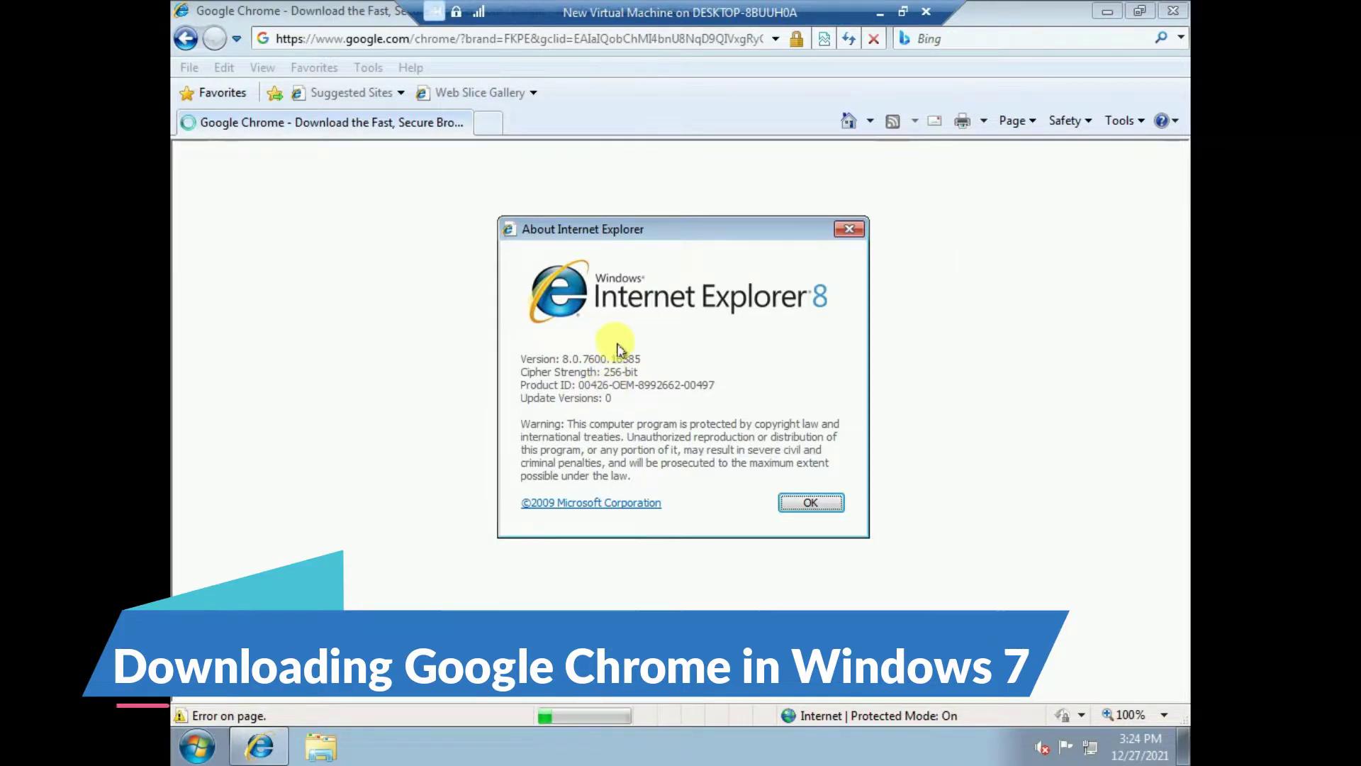
{"action": "left_click_drag", "start_coordinate": [672, 229], "coordinate": [669, 196]}
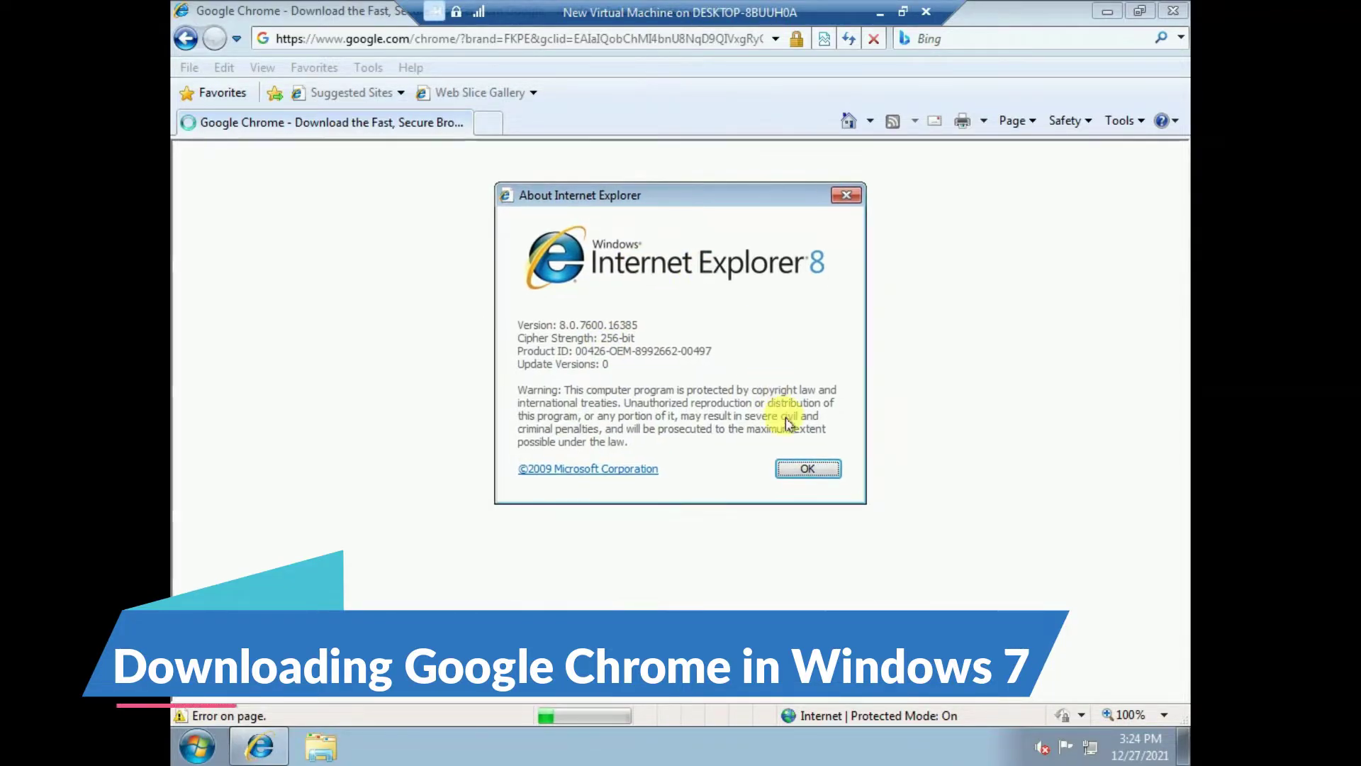
{"action": "left_click", "coordinate": [808, 469]}
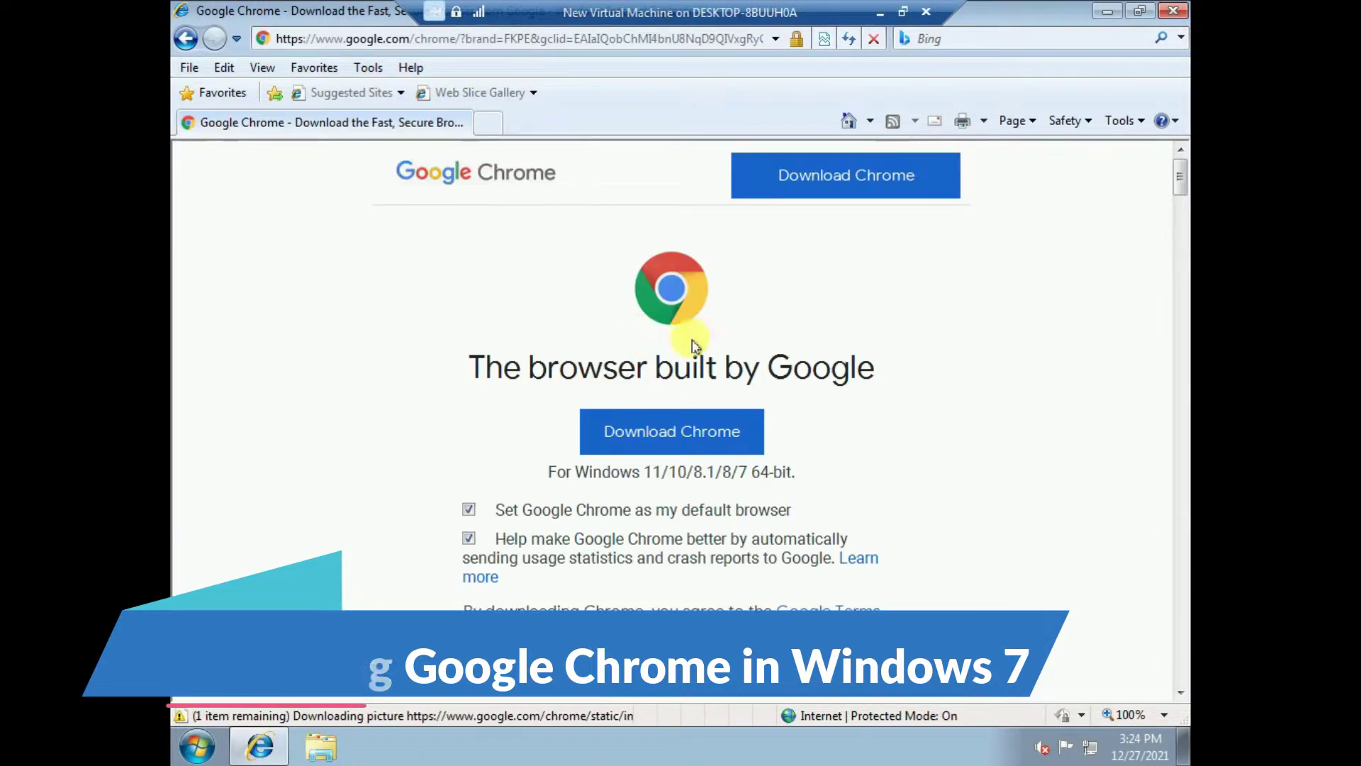
- Download the Chrome installer and save ChromeSetup.exe to the Desktop
{"action": "left_click", "coordinate": [647, 437]}
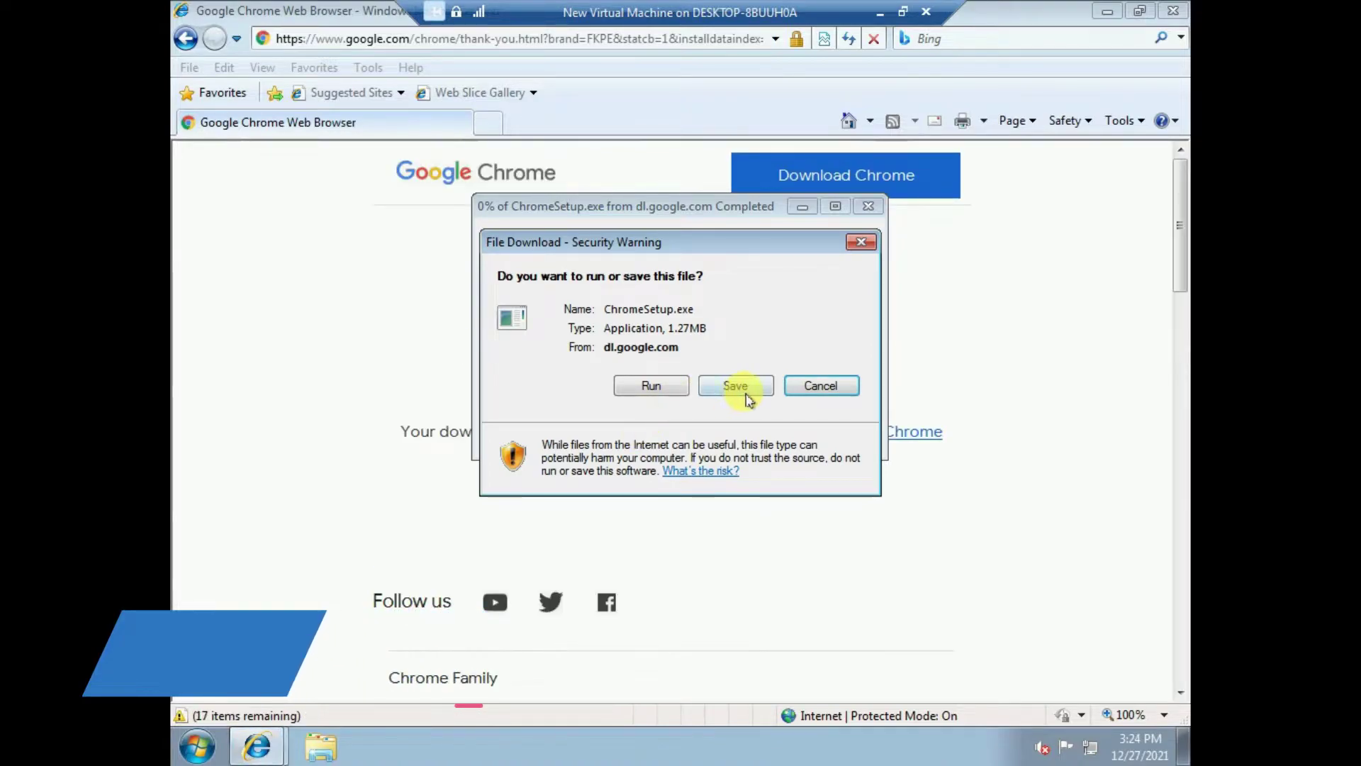
{"action": "left_click", "coordinate": [746, 398]}
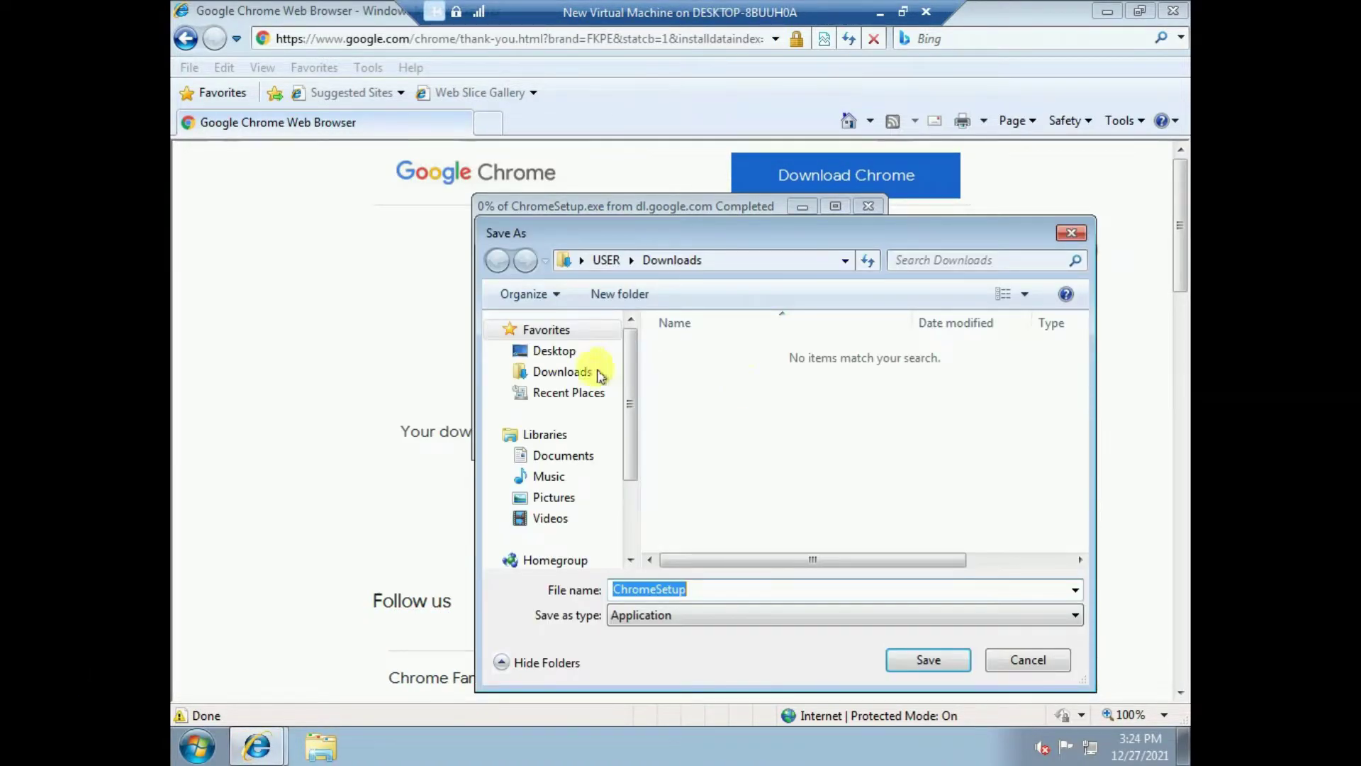
{"action": "left_click", "coordinate": [554, 351]}
{"action": "left_click", "coordinate": [928, 659]}
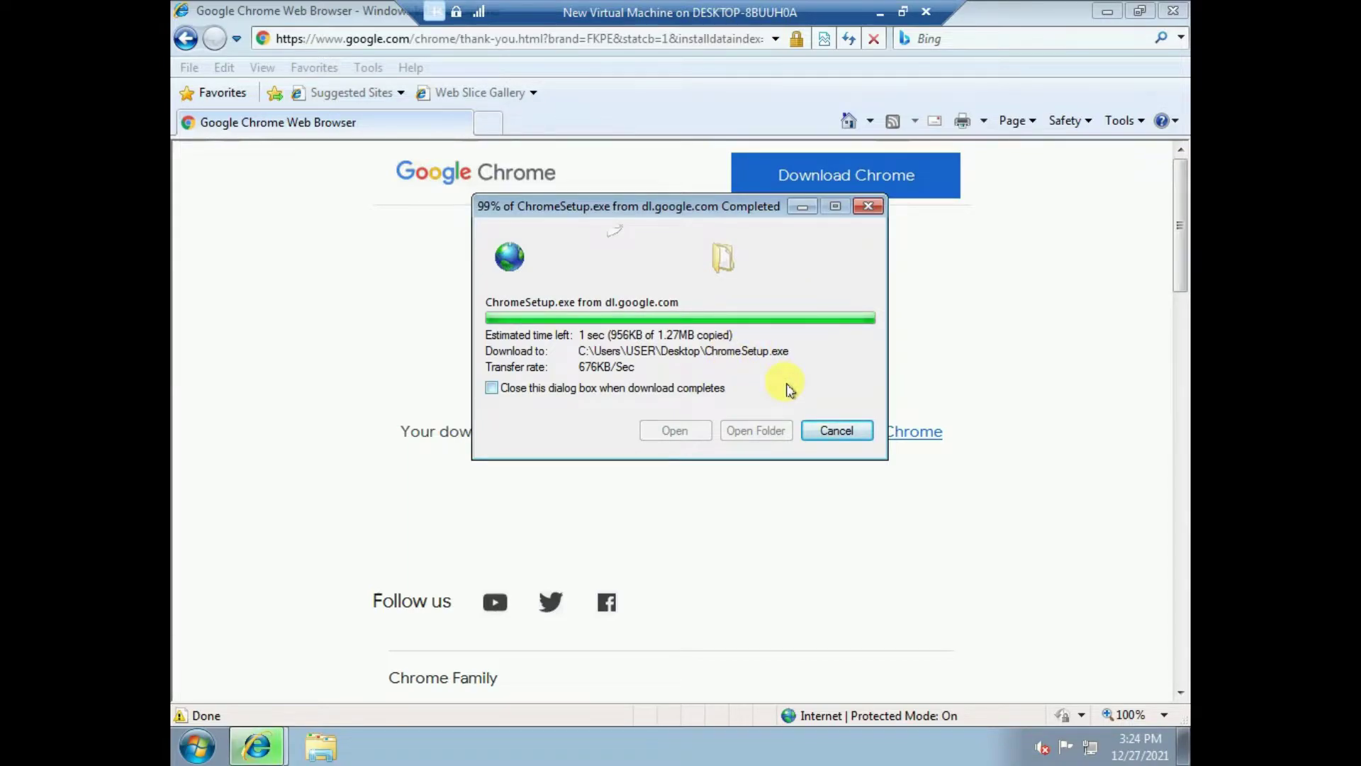
- Close Internet Explorer and refresh the desktop while the download progresses
{"action": "left_click", "coordinate": [1171, 12]}
{"action": "left_click_drag", "start_coordinate": [700, 207], "coordinate": [694, 145]}
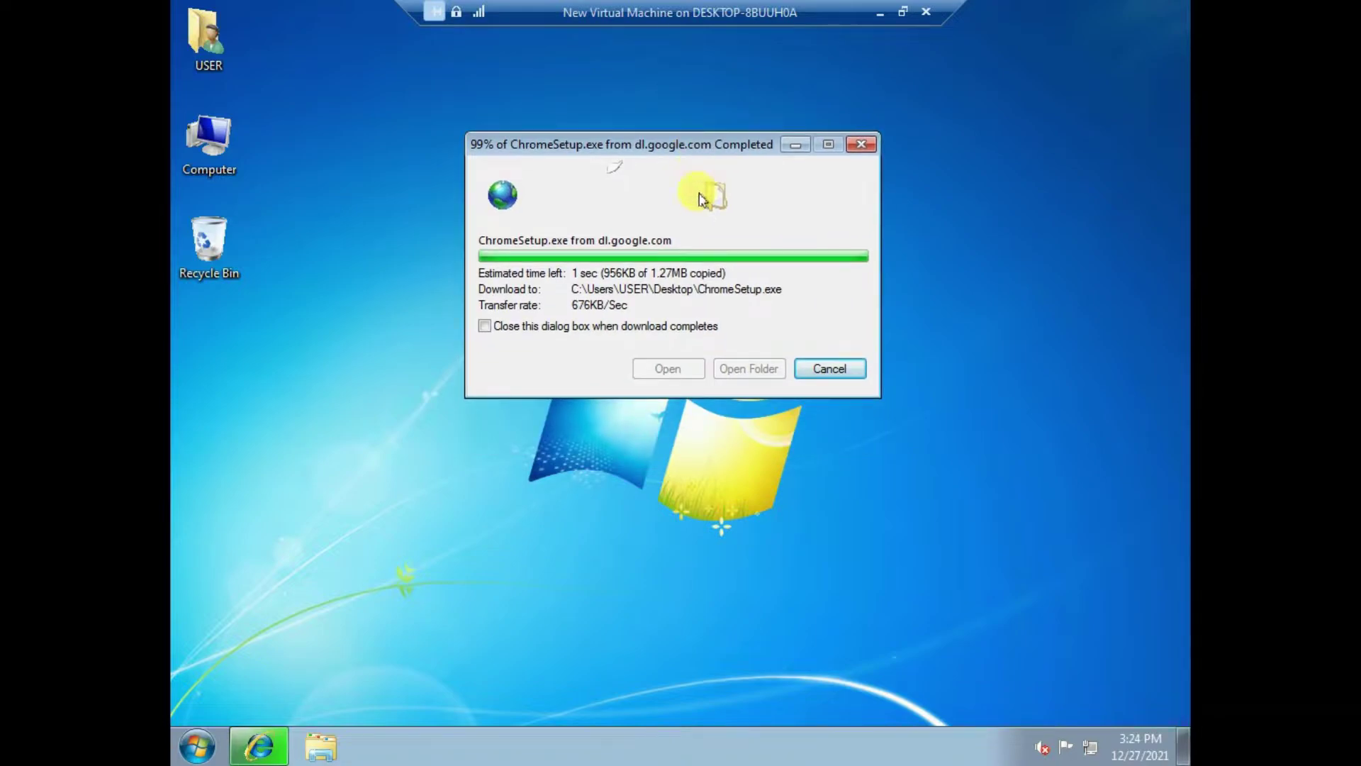
{"action": "right_click", "coordinate": [1025, 195]}
{"action": "left_click", "coordinate": [1070, 250]}
{"action": "right_click", "coordinate": [934, 147]}
{"action": "left_click", "coordinate": [991, 210]}
{"action": "right_click", "coordinate": [959, 142]}
{"action": "left_click", "coordinate": [988, 181]}
{"action": "right_click", "coordinate": [966, 129]}
{"action": "left_click", "coordinate": [1001, 183]}
{"action": "right_click", "coordinate": [975, 131]}
{"action": "left_click", "coordinate": [1018, 188]}
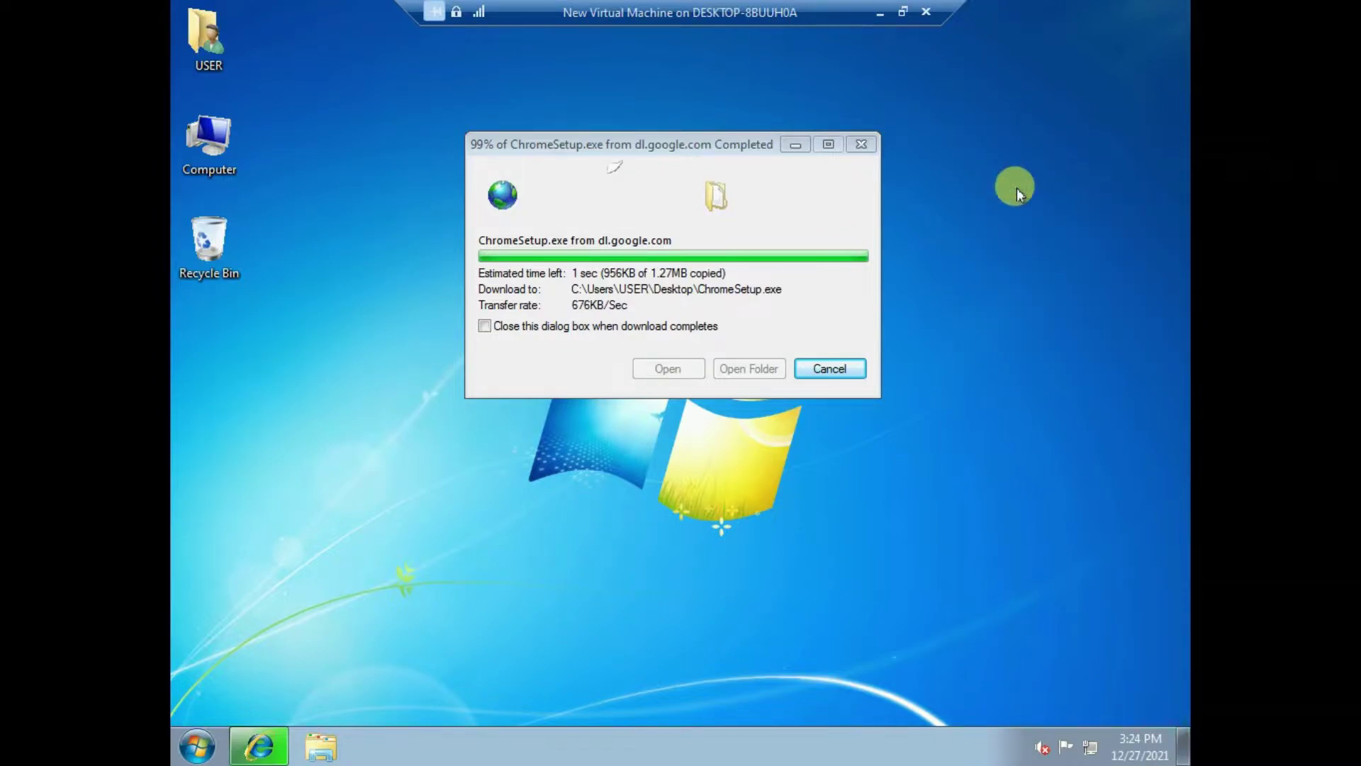
- Keep the download dialog in view and refresh the desktop until ChromeSetup.exe (1.27MB) finishes
{"action": "left_click_drag", "start_coordinate": [671, 143], "coordinate": [647, 105]}
{"action": "right_click", "coordinate": [1027, 234]}
{"action": "left_click", "coordinate": [1063, 287]}
{"action": "right_click", "coordinate": [980, 168]}
{"action": "left_click", "coordinate": [1007, 227]}
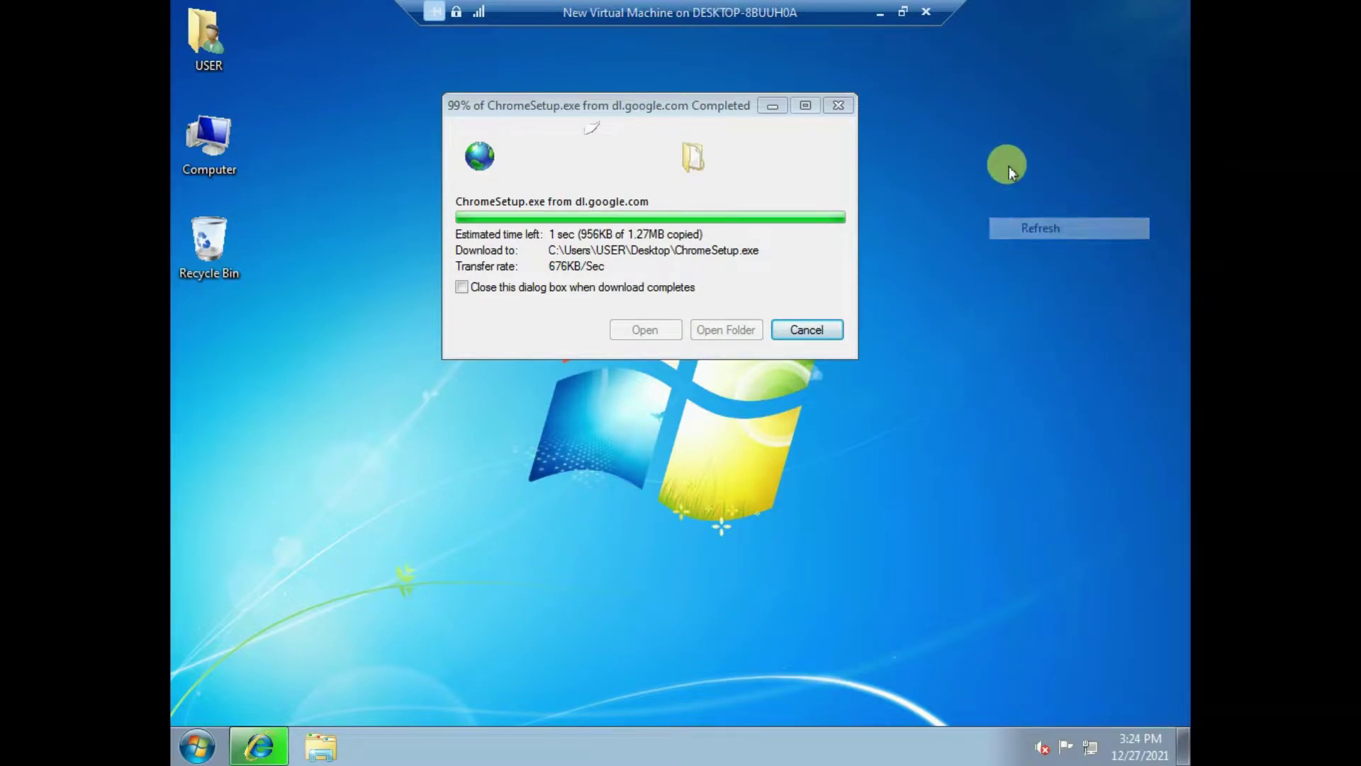
{"action": "right_click", "coordinate": [1026, 155]}
{"action": "left_click", "coordinate": [1083, 213]}
{"action": "right_click", "coordinate": [1024, 102]}
{"action": "left_click", "coordinate": [1057, 160]}
{"action": "right_click", "coordinate": [1022, 76]}
{"action": "left_click", "coordinate": [1057, 134]}
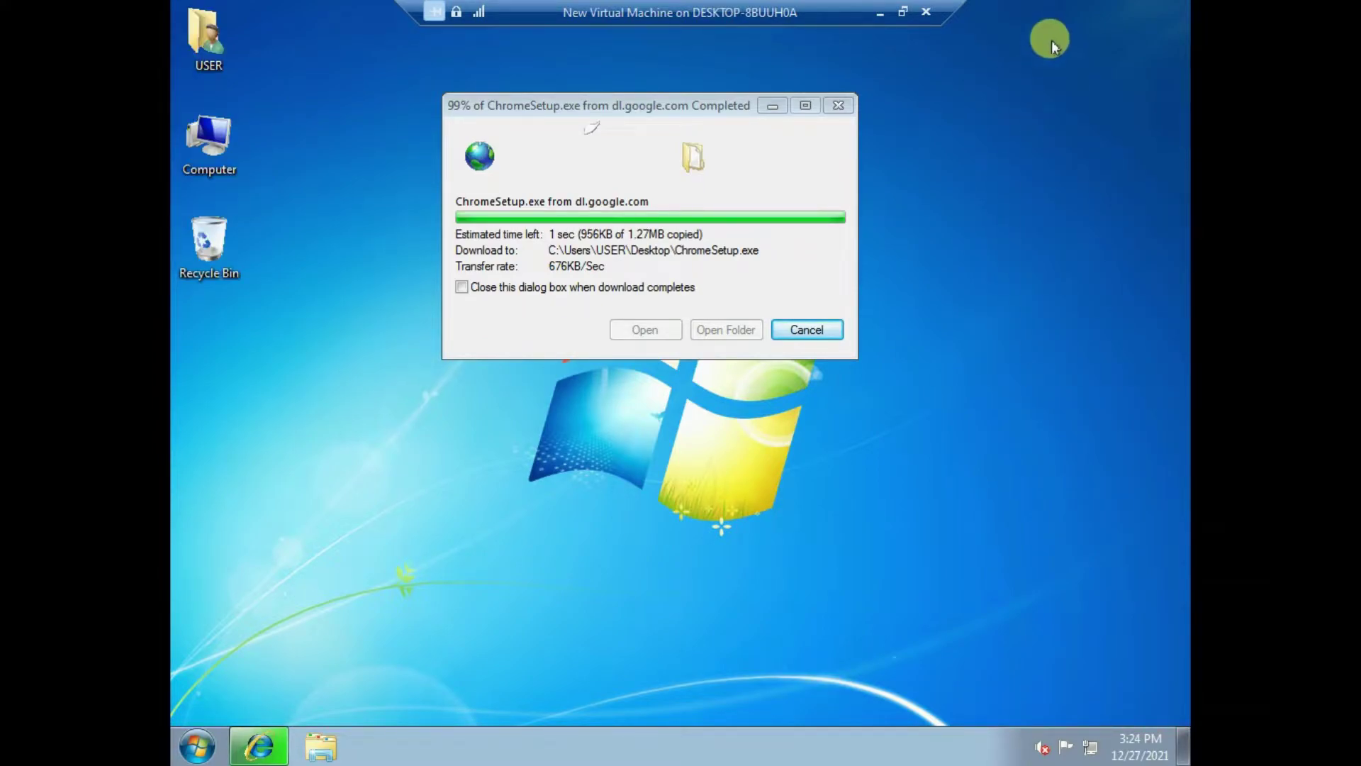
{"action": "left_click", "coordinate": [683, 204]}
{"action": "left_click_drag", "start_coordinate": [603, 105], "coordinate": [532, 98]}
{"action": "right_click", "coordinate": [979, 152]}
{"action": "left_click", "coordinate": [1037, 193]}
{"action": "right_click", "coordinate": [978, 124]}
{"action": "left_click", "coordinate": [1031, 179]}
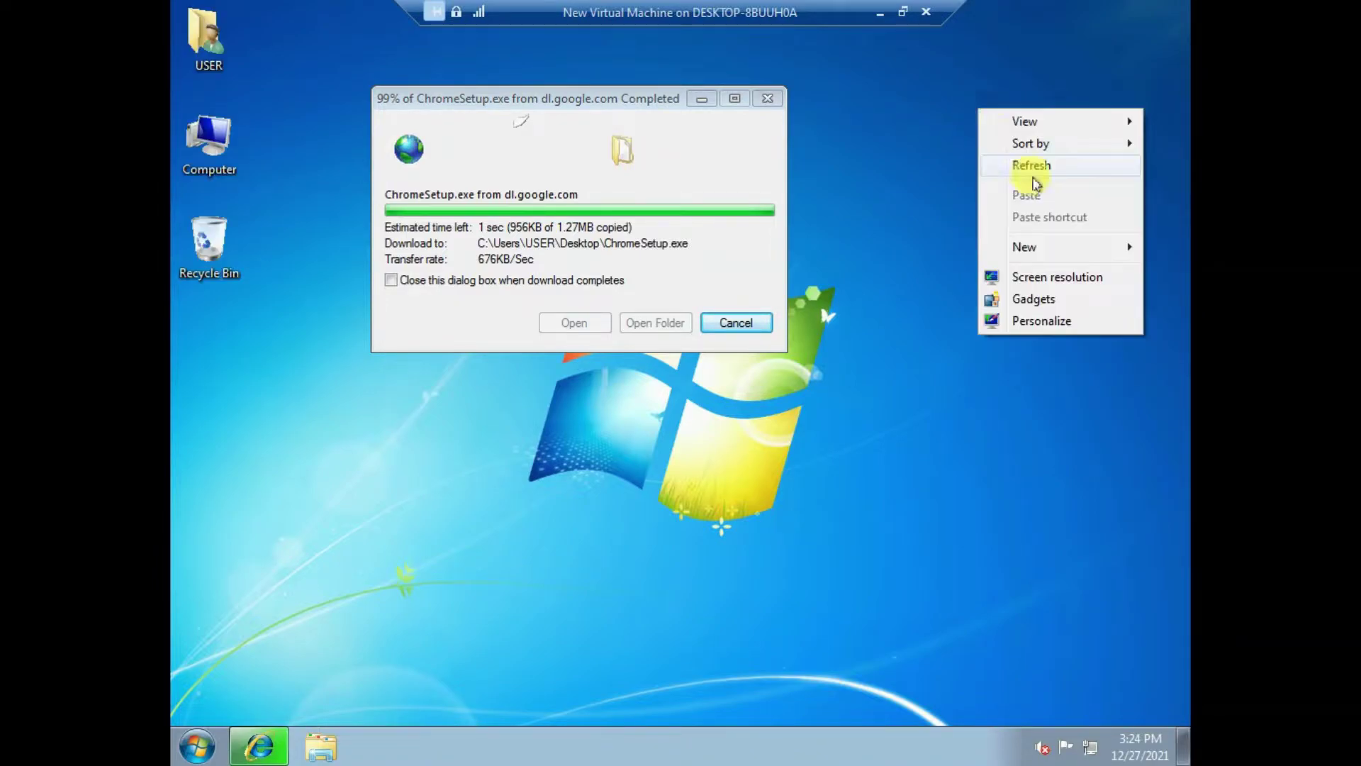
{"action": "right_click", "coordinate": [979, 109]}
{"action": "left_click", "coordinate": [1030, 165]}
{"action": "right_click", "coordinate": [1001, 96]}
{"action": "left_click", "coordinate": [1045, 152]}
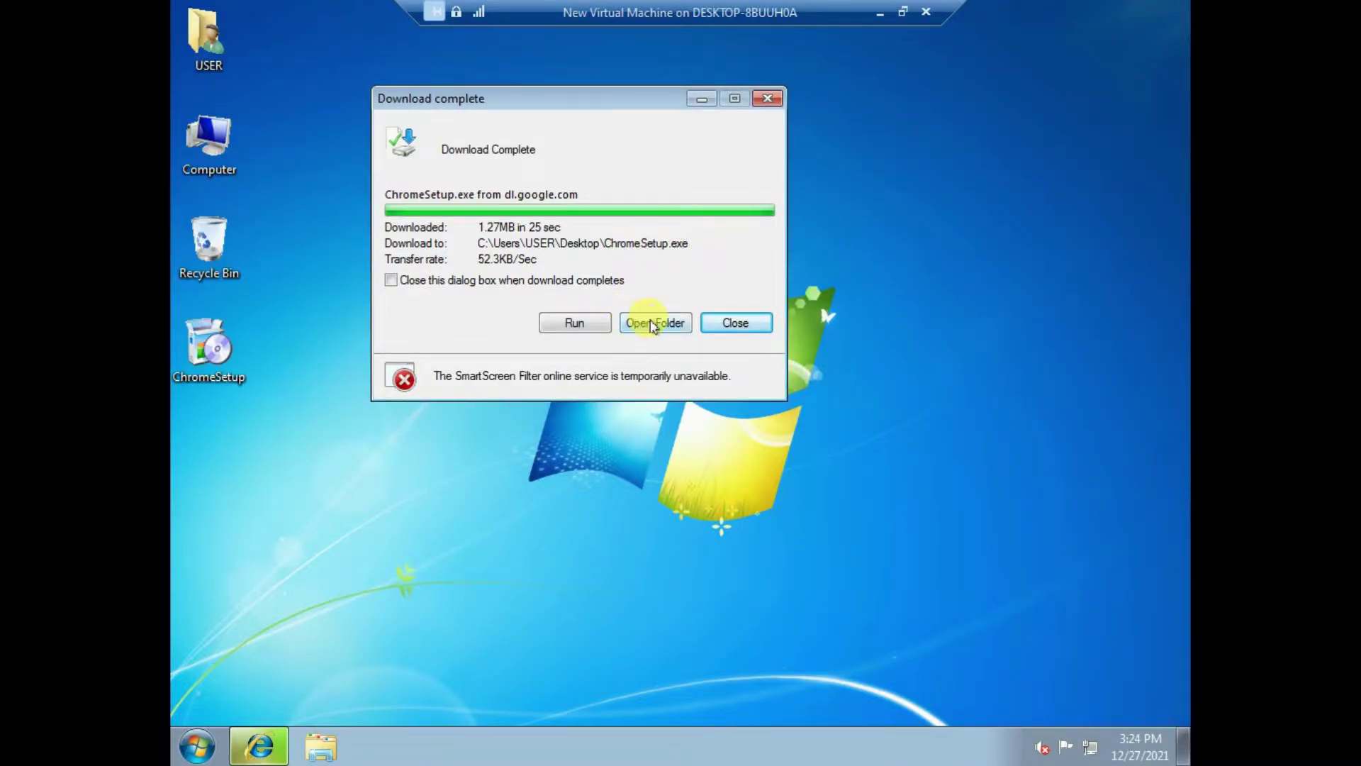
- Open the Desktop folder and run ChromeSetup as administrator, approving the UAC prompt
{"action": "left_click", "coordinate": [653, 325]}
{"action": "left_click", "coordinate": [695, 284]}
{"action": "right_click", "coordinate": [689, 229]}
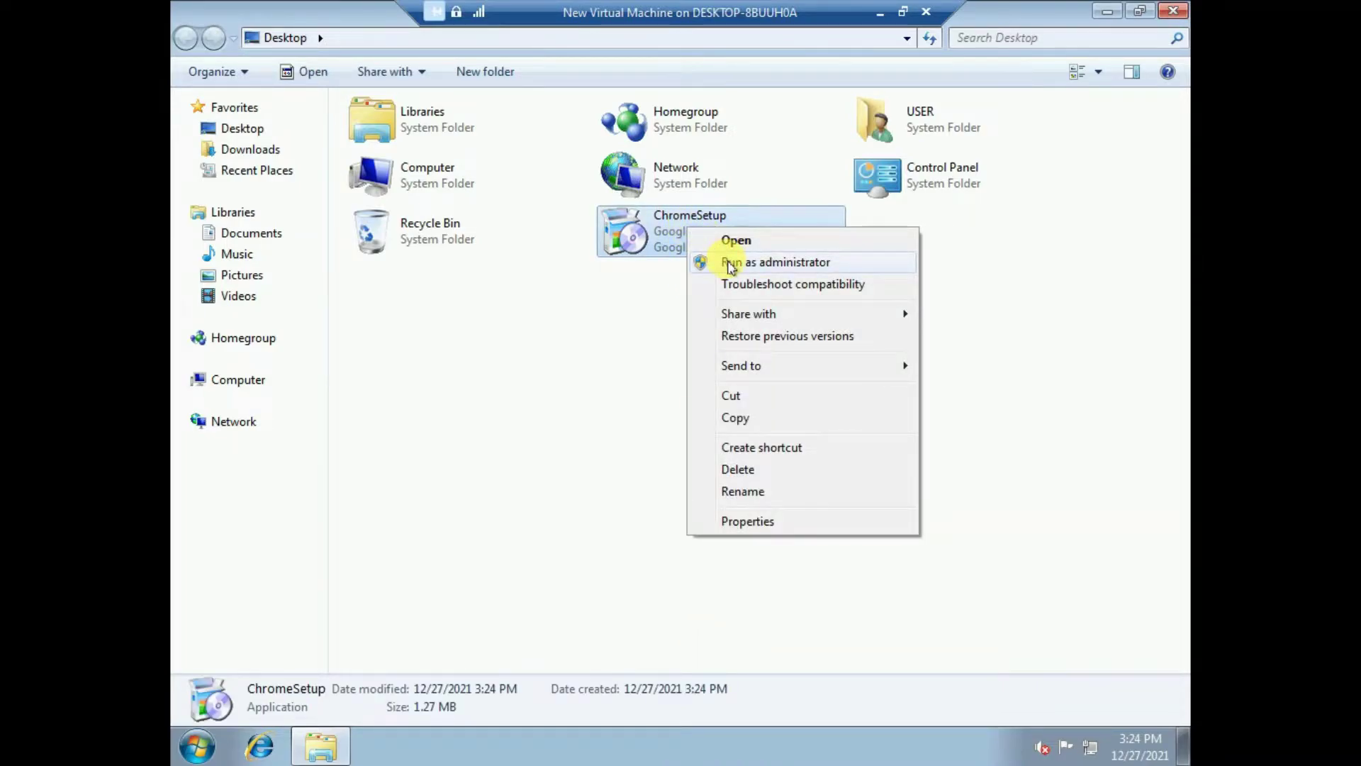
{"action": "left_click", "coordinate": [729, 263]}
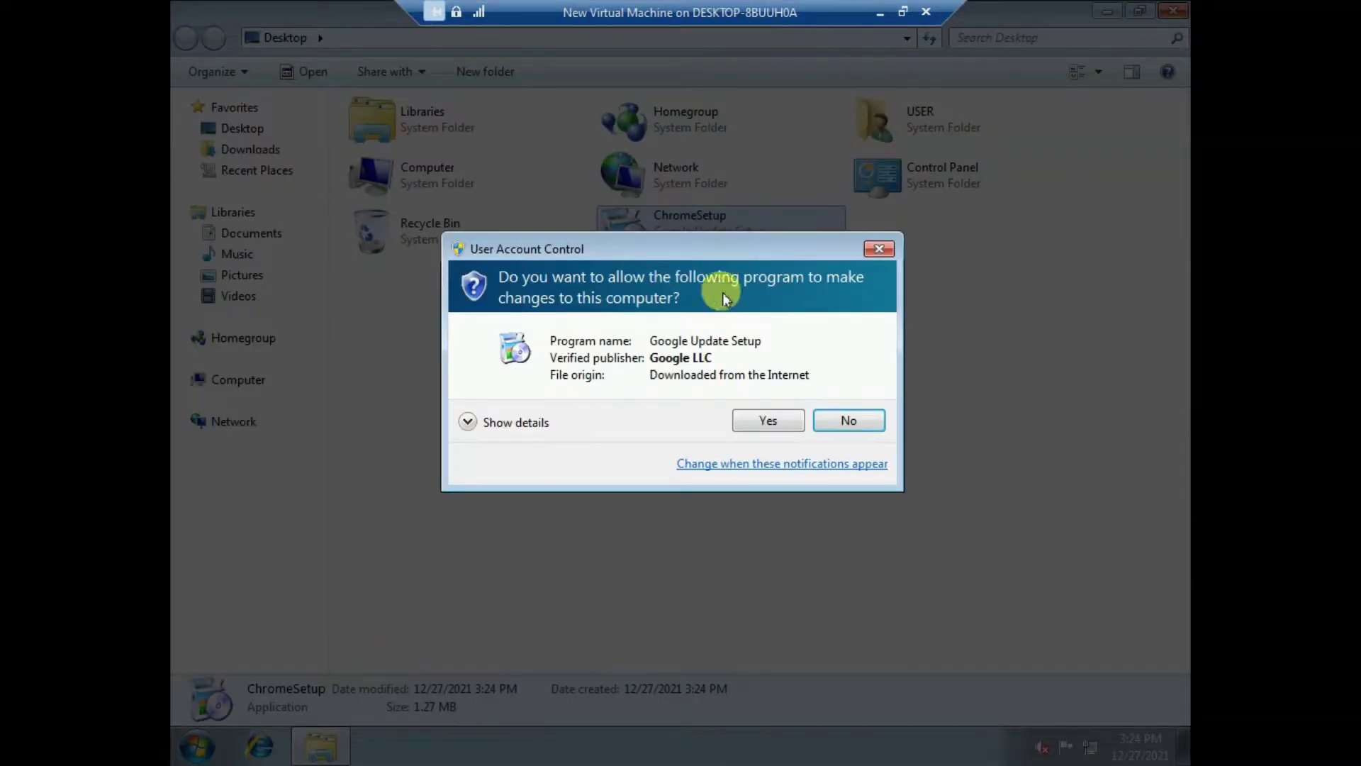
{"action": "left_click", "coordinate": [761, 422]}
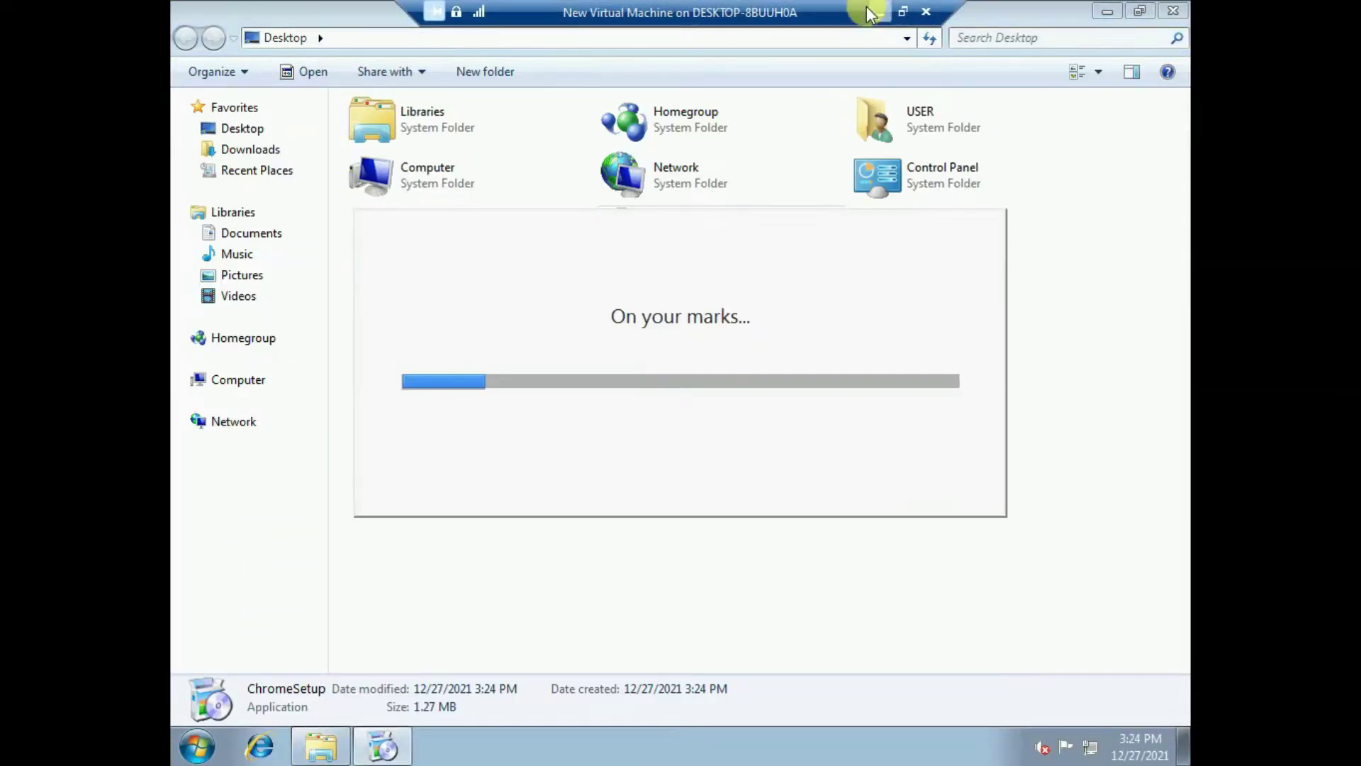
- Close the Desktop folder, refresh the desktop, and minimize the VM to the host
{"action": "left_click", "coordinate": [1174, 10]}
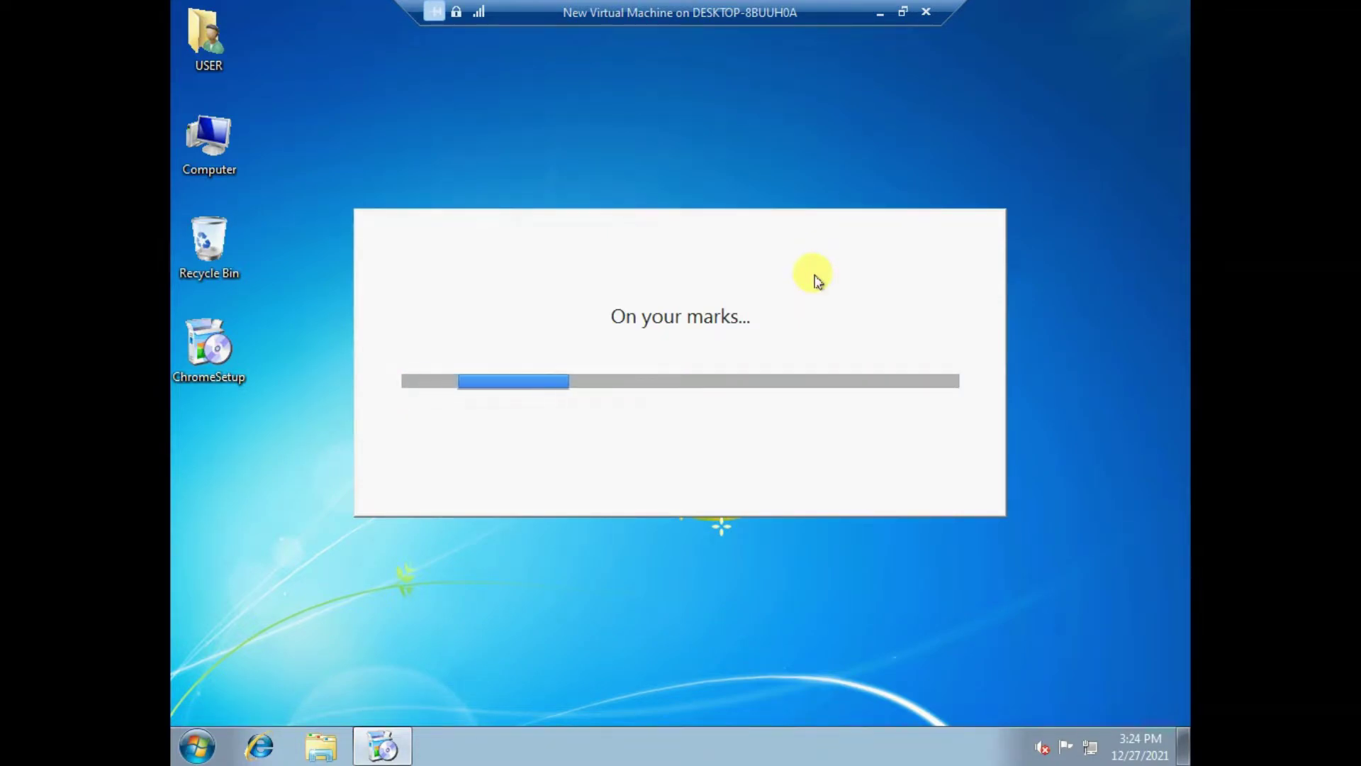
{"action": "right_click", "coordinate": [1026, 105]}
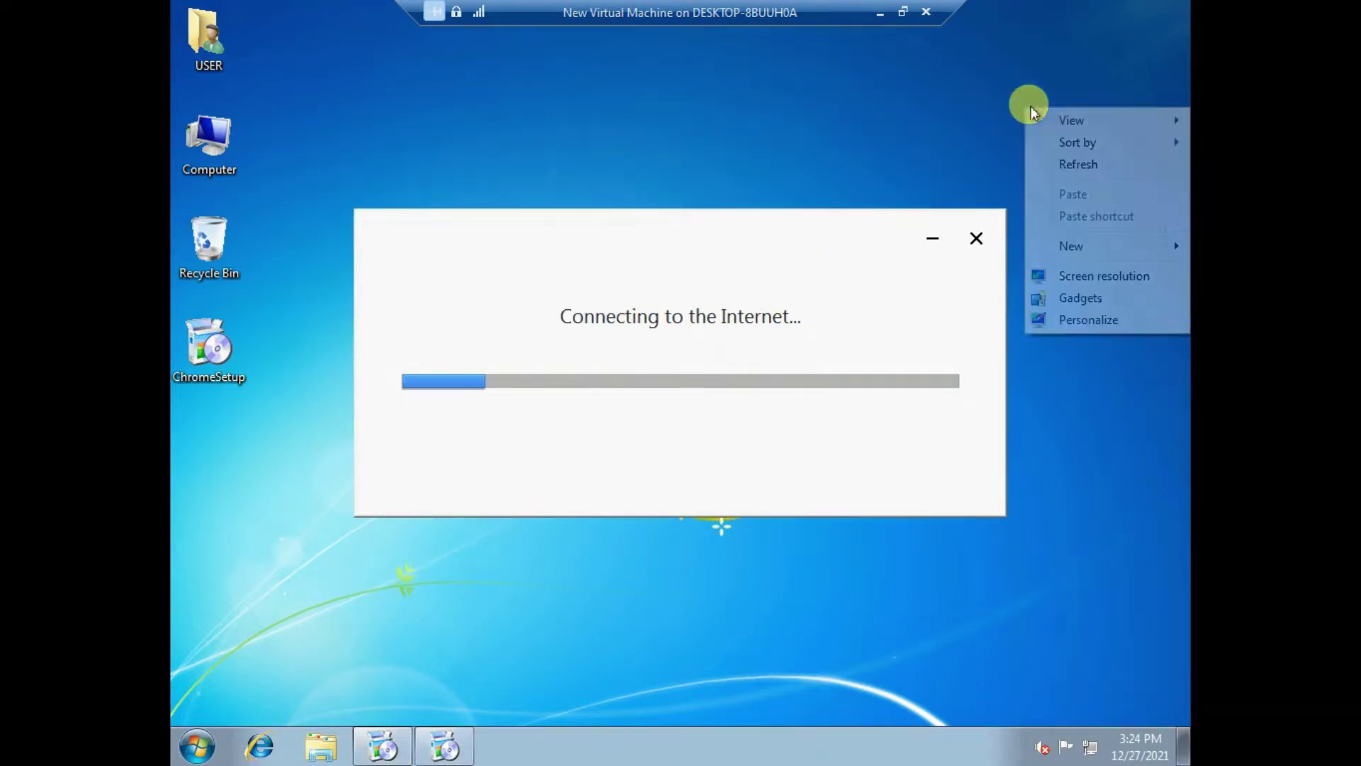
{"action": "left_click", "coordinate": [1066, 161]}
{"action": "right_click", "coordinate": [1013, 89]}
{"action": "left_click", "coordinate": [1063, 142]}
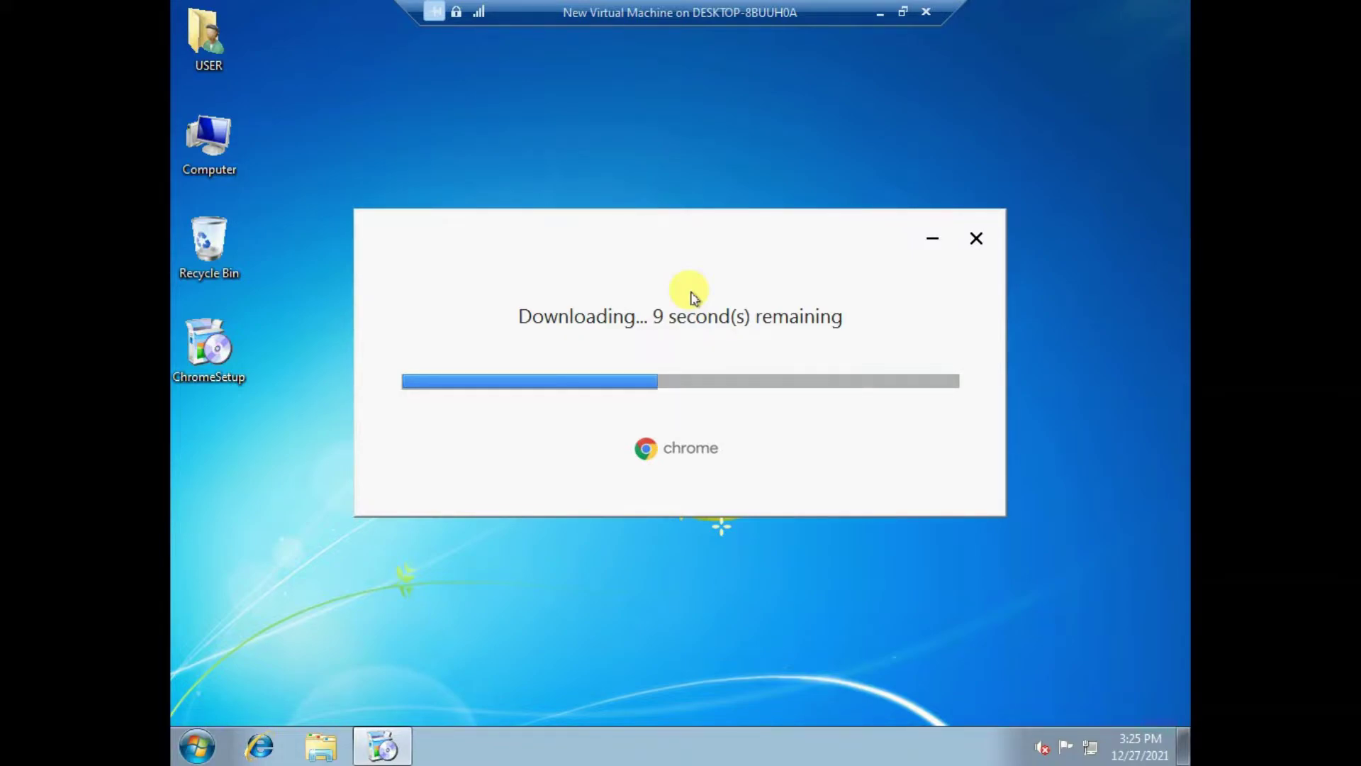
{"action": "left_click", "coordinate": [882, 15]}
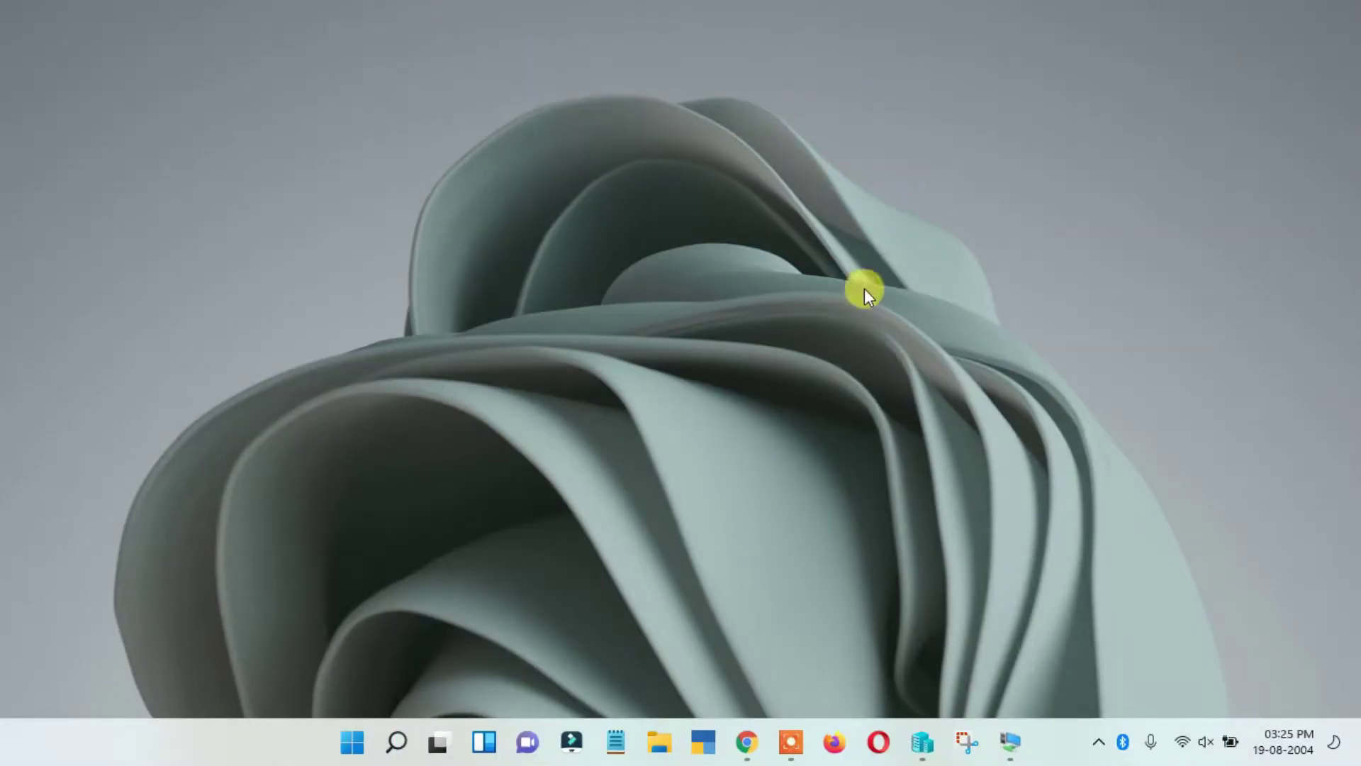
- Refresh the Windows 11 host desktop, then restore the Windows 7 VM from the taskbar
{"action": "right_click", "coordinate": [728, 190]}
{"action": "left_click", "coordinate": [797, 269]}
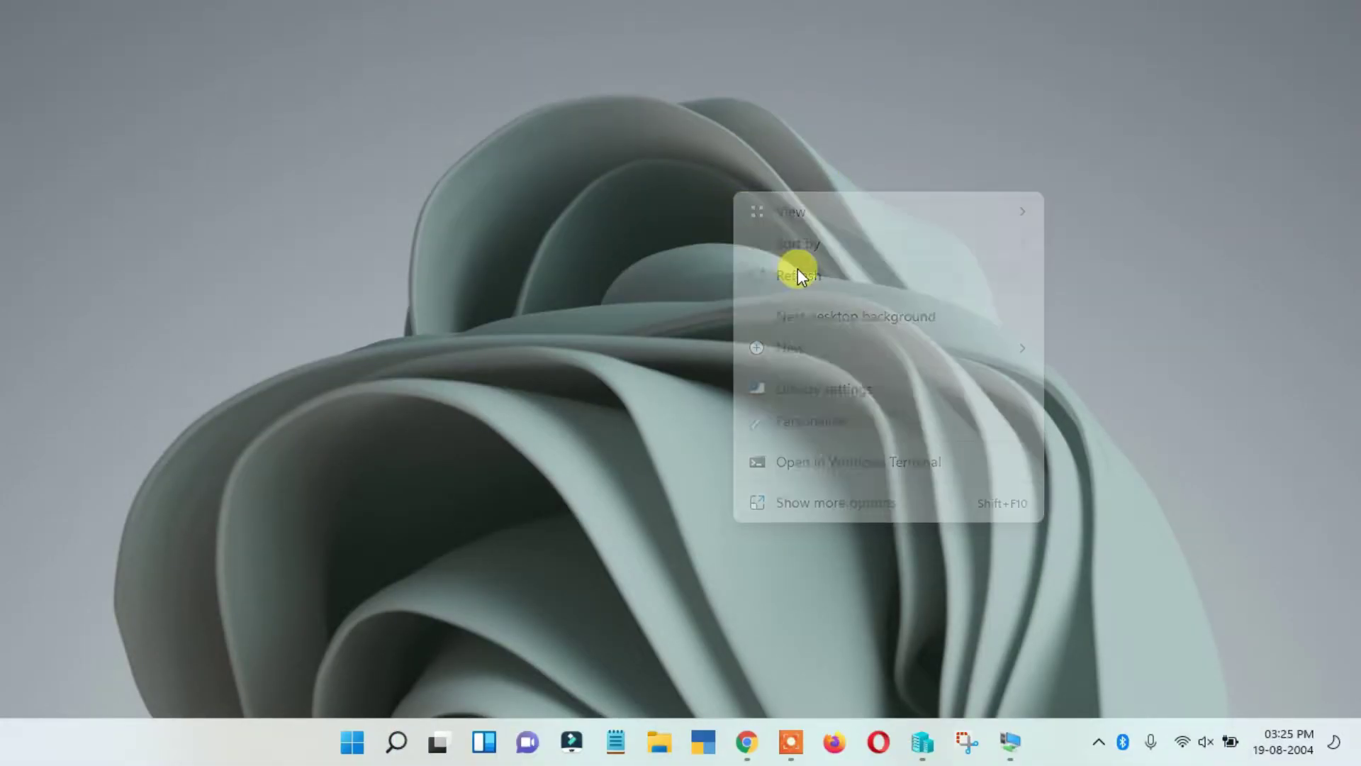
{"action": "right_click", "coordinate": [726, 172]}
{"action": "left_click", "coordinate": [782, 254]}
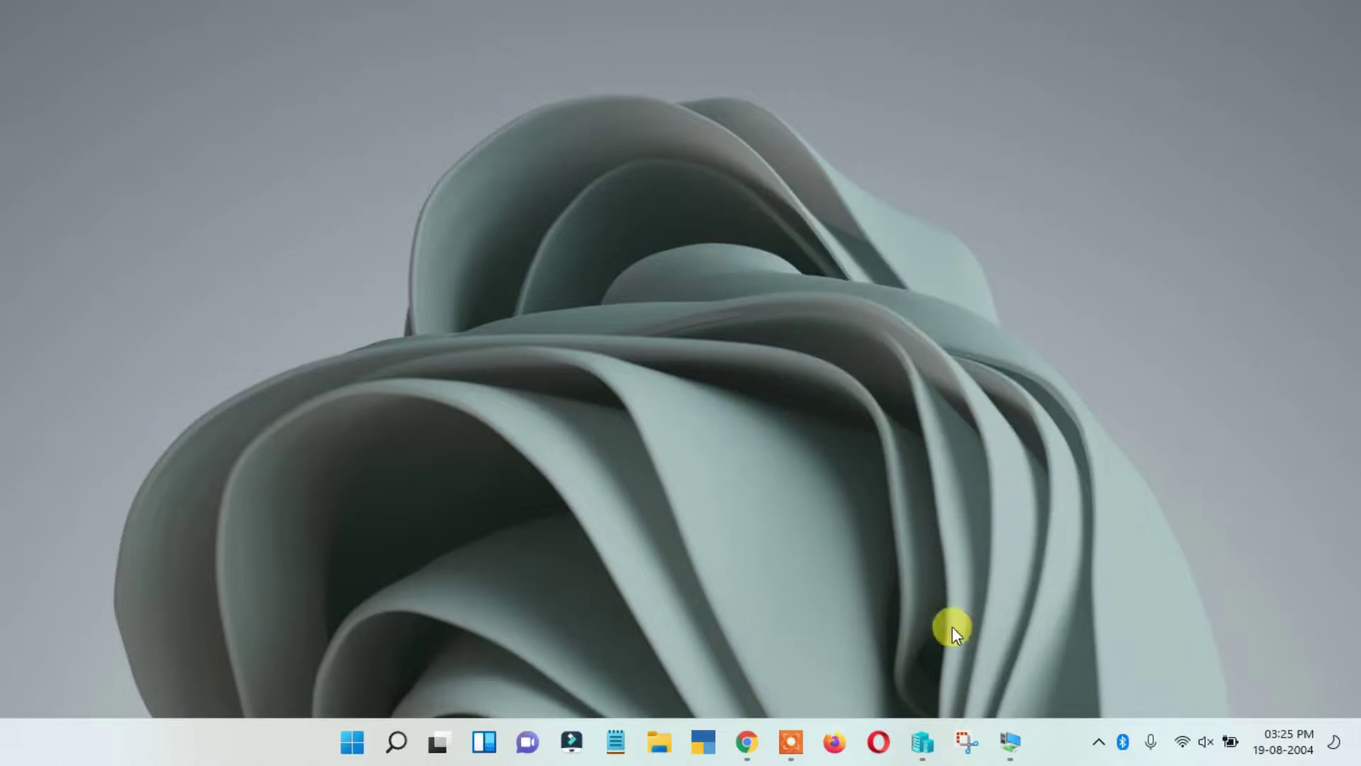
{"action": "left_click", "coordinate": [1015, 742]}
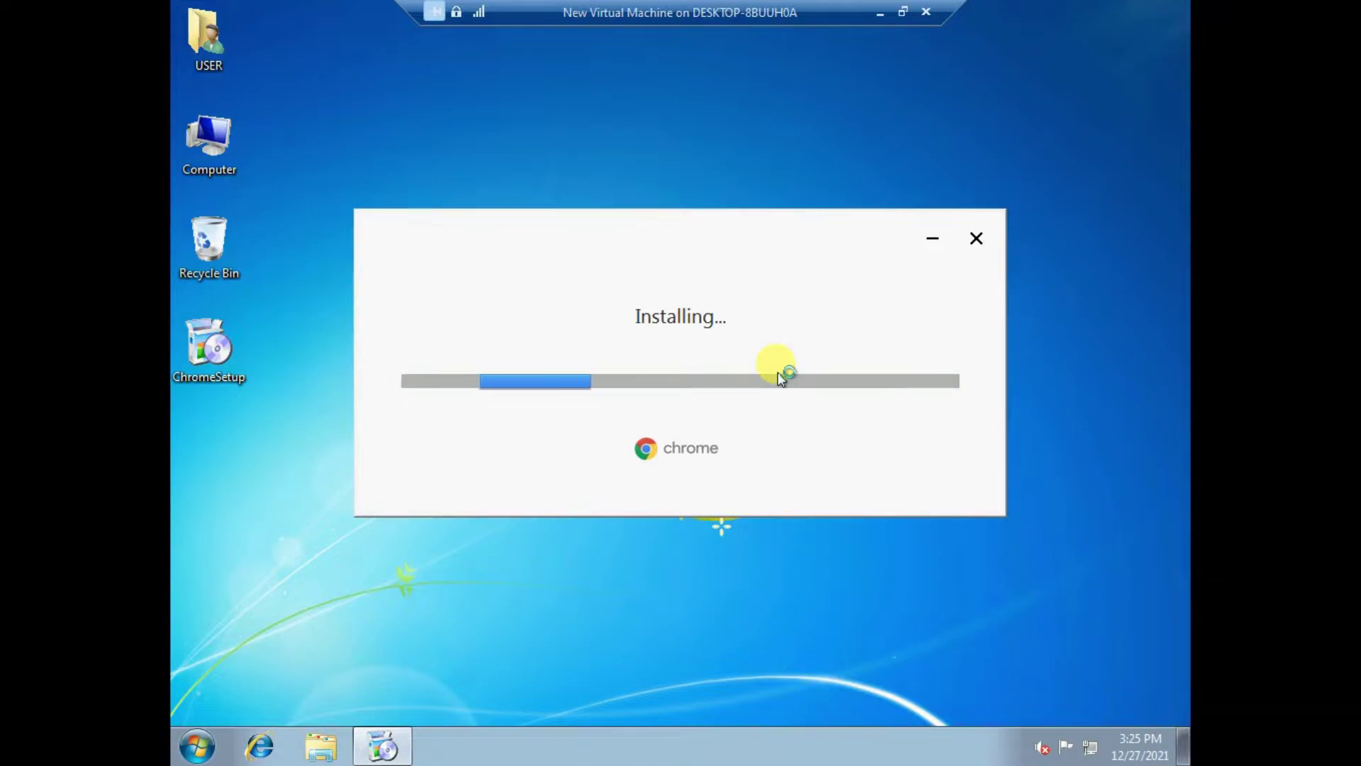
- Refresh the Windows 7 desktop repeatedly while the Chrome installer runs
{"action": "right_click", "coordinate": [693, 87]}
{"action": "left_click", "coordinate": [730, 142]}
{"action": "right_click", "coordinate": [672, 112]}
{"action": "left_click", "coordinate": [729, 166]}
{"action": "right_click", "coordinate": [700, 115]}
{"action": "left_click", "coordinate": [748, 171]}
{"action": "right_click", "coordinate": [732, 120]}
{"action": "left_click", "coordinate": [780, 177]}
{"action": "right_click", "coordinate": [702, 78]}
{"action": "left_click", "coordinate": [759, 138]}
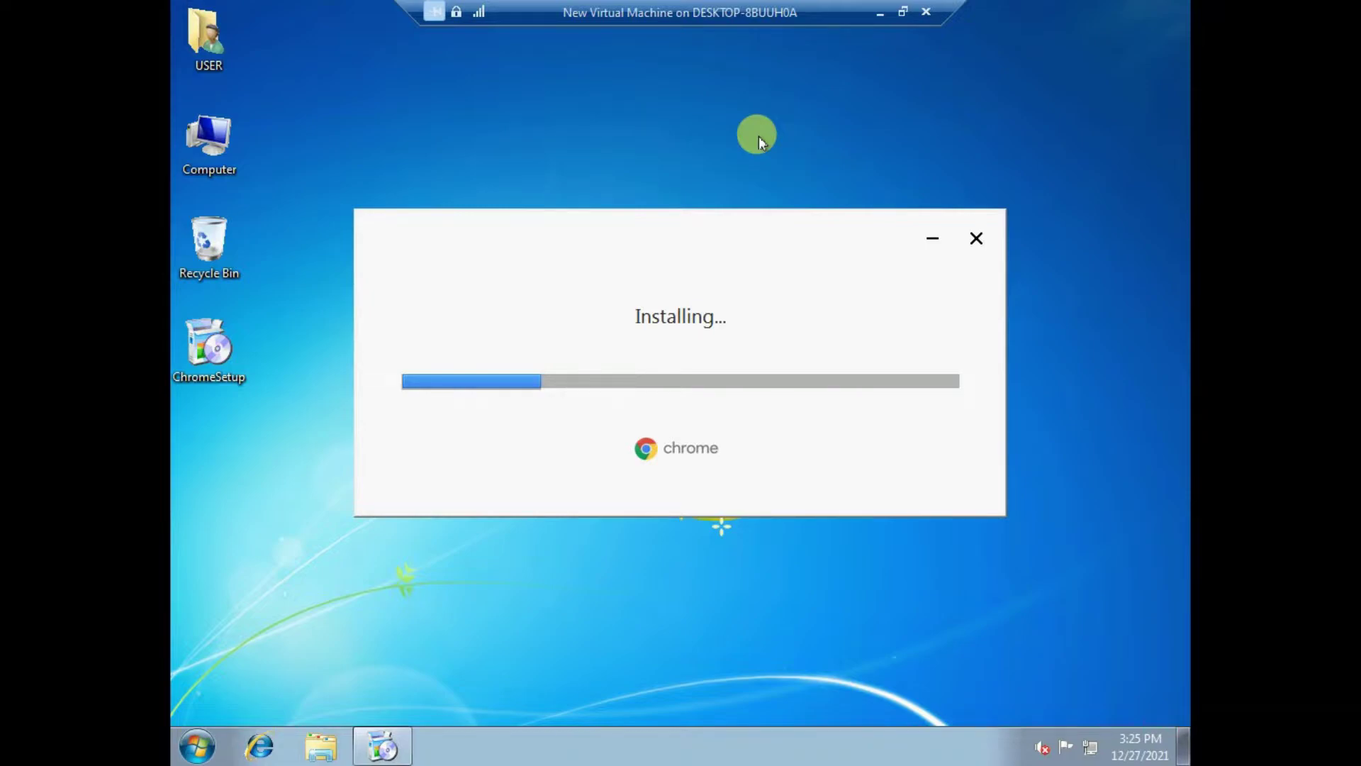
{"action": "right_click", "coordinate": [806, 141]}
{"action": "left_click", "coordinate": [848, 194]}
{"action": "right_click", "coordinate": [655, 91]}
{"action": "left_click", "coordinate": [718, 147]}
{"action": "right_click", "coordinate": [673, 104]}
{"action": "left_click", "coordinate": [721, 155]}
{"action": "right_click", "coordinate": [700, 104]}
{"action": "left_click", "coordinate": [742, 161]}
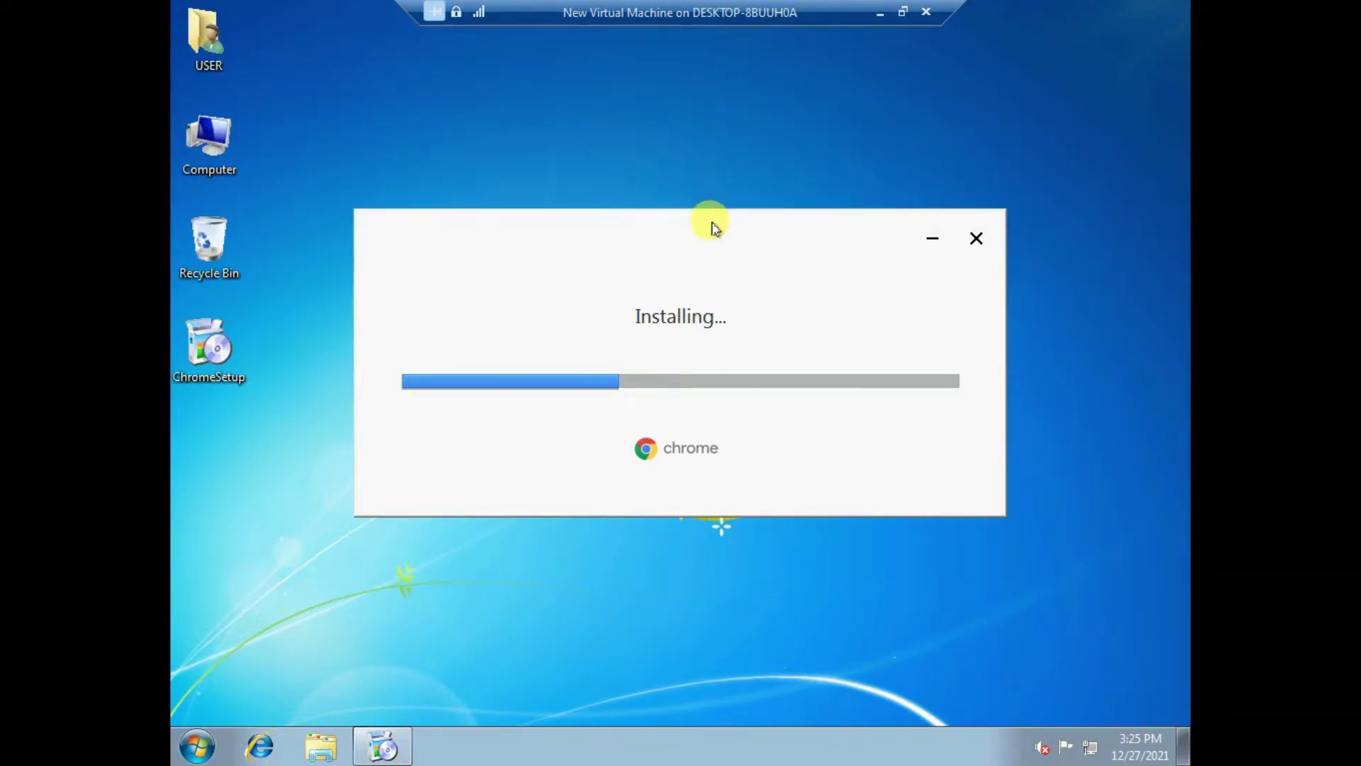
- Reposition the installer window and browse All Programs until the Google Chrome shortcut appears
{"action": "left_click_drag", "start_coordinate": [710, 227], "coordinate": [731, 224]}
{"action": "right_click", "coordinate": [793, 87]}
{"action": "left_click", "coordinate": [821, 145]}
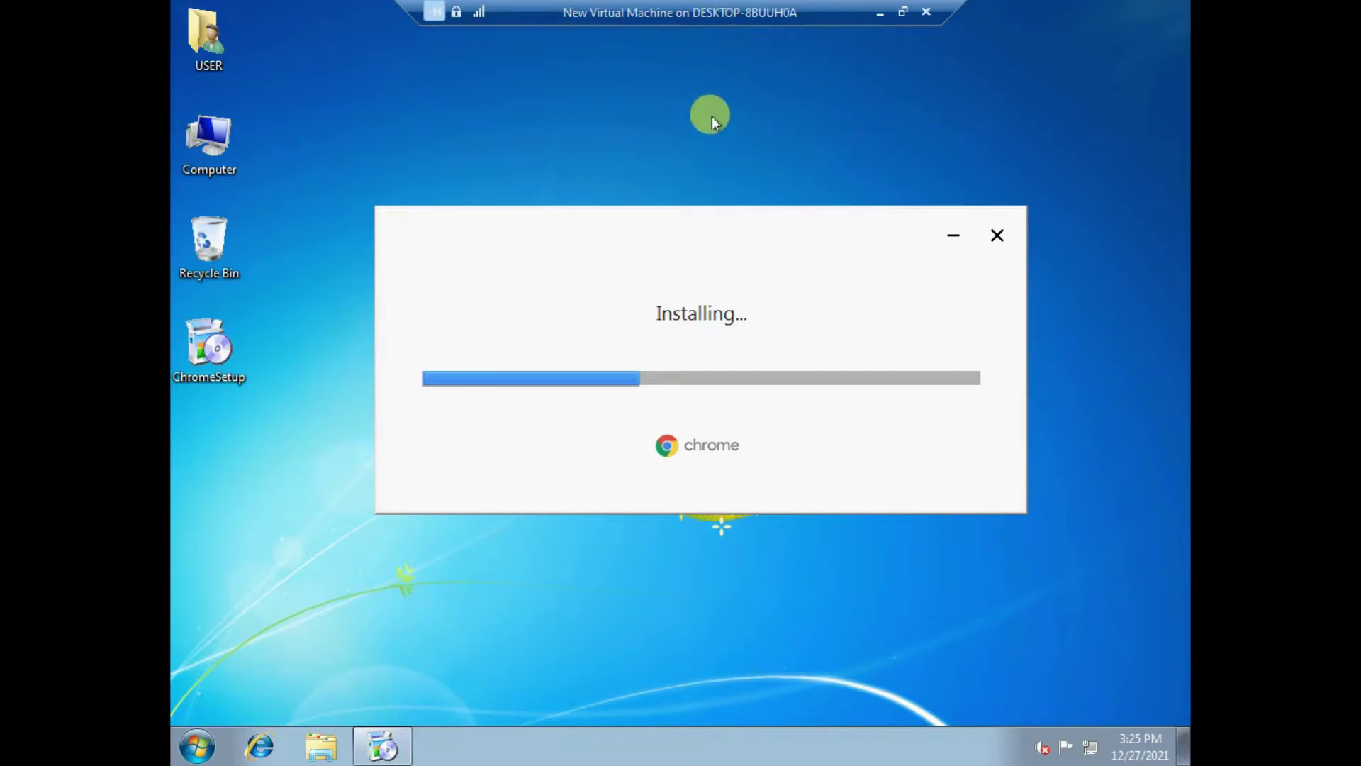
{"action": "right_click", "coordinate": [711, 116]}
{"action": "left_click", "coordinate": [766, 176]}
{"action": "right_click", "coordinate": [727, 118]}
{"action": "left_click", "coordinate": [779, 176]}
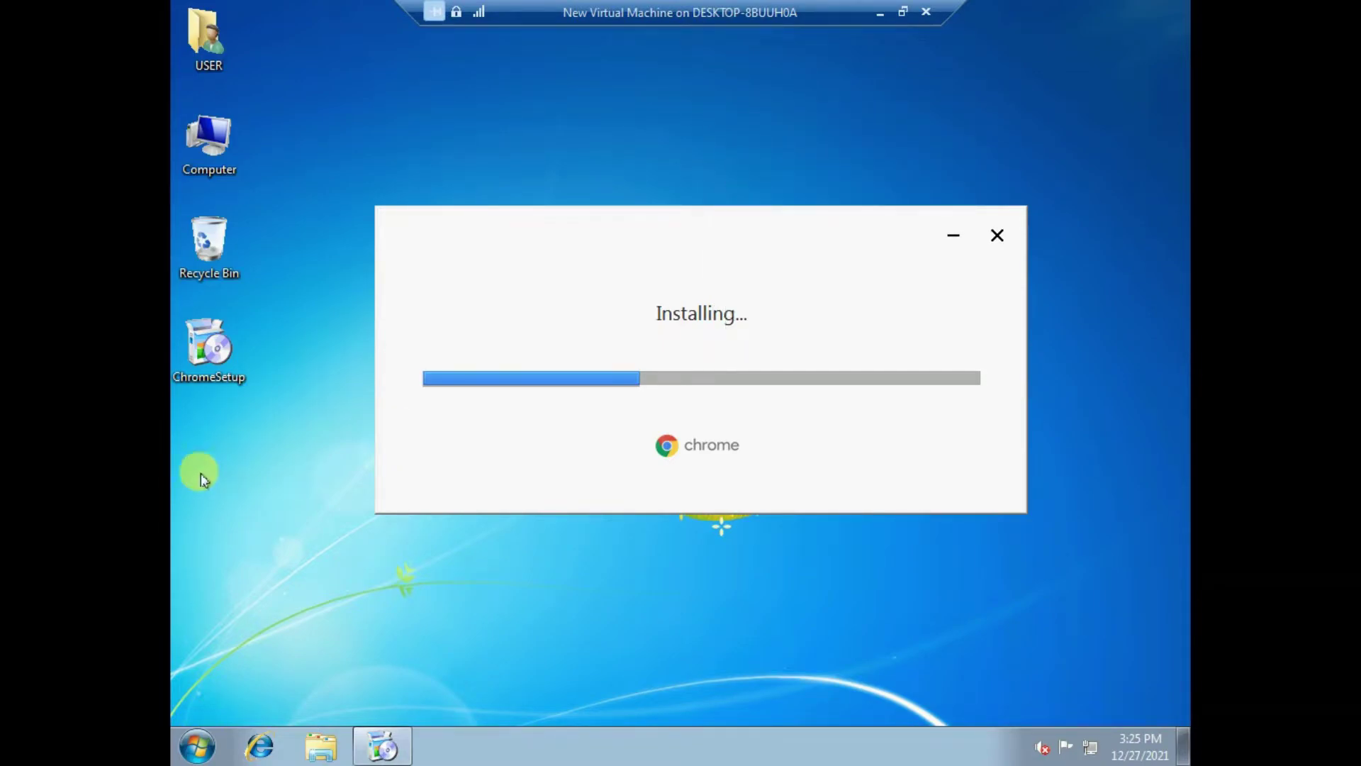
{"action": "left_click", "coordinate": [197, 746]}
{"action": "left_click", "coordinate": [273, 654]}
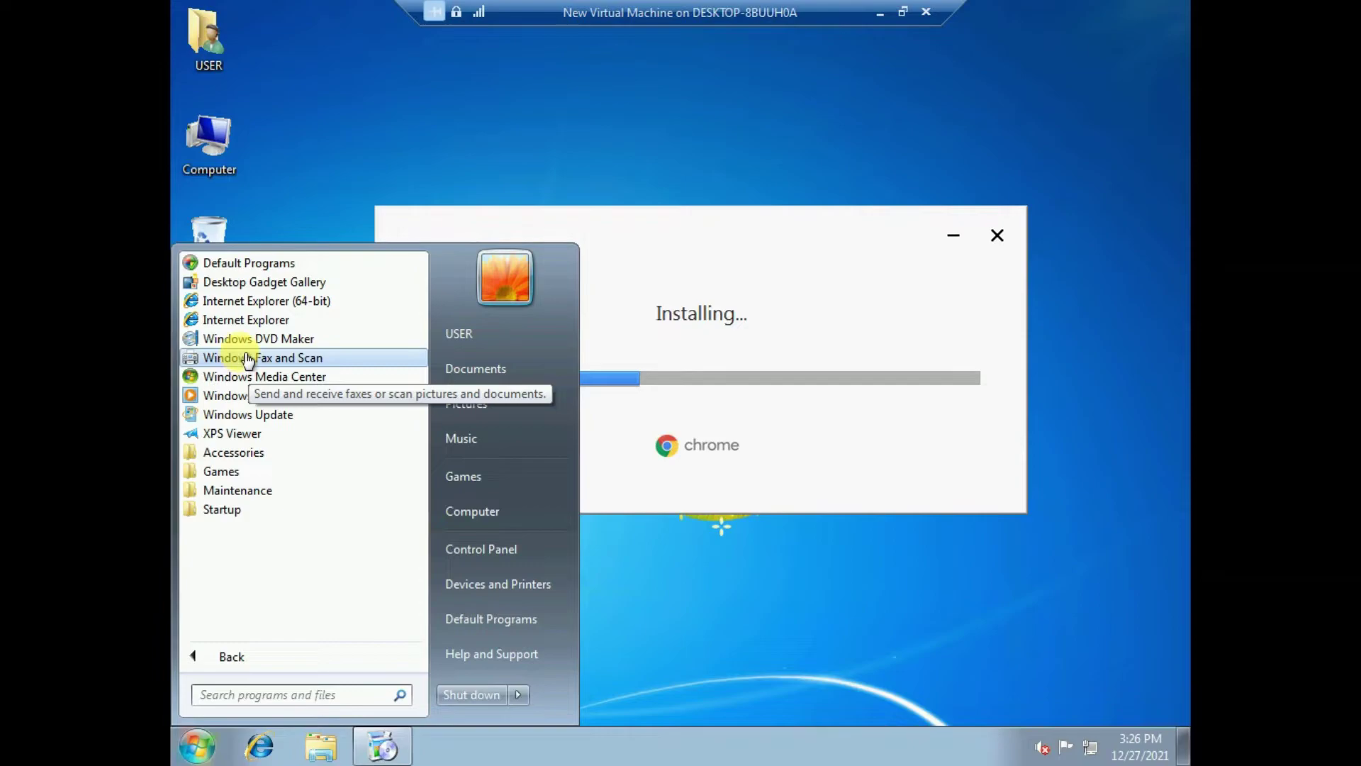
{"action": "left_click", "coordinate": [638, 265]}
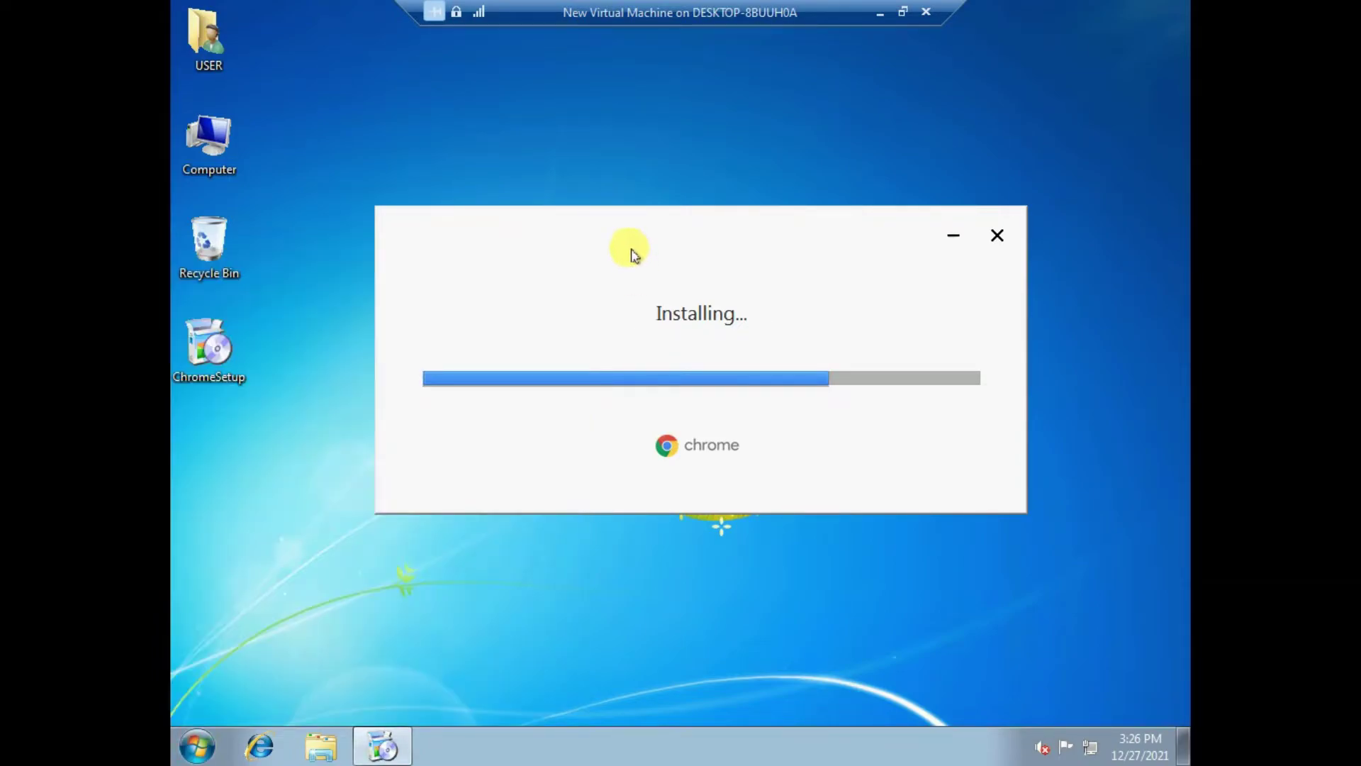
{"action": "left_click_drag", "start_coordinate": [631, 235], "coordinate": [677, 170]}
{"action": "right_click", "coordinate": [349, 287]}
{"action": "left_click", "coordinate": [401, 345]}
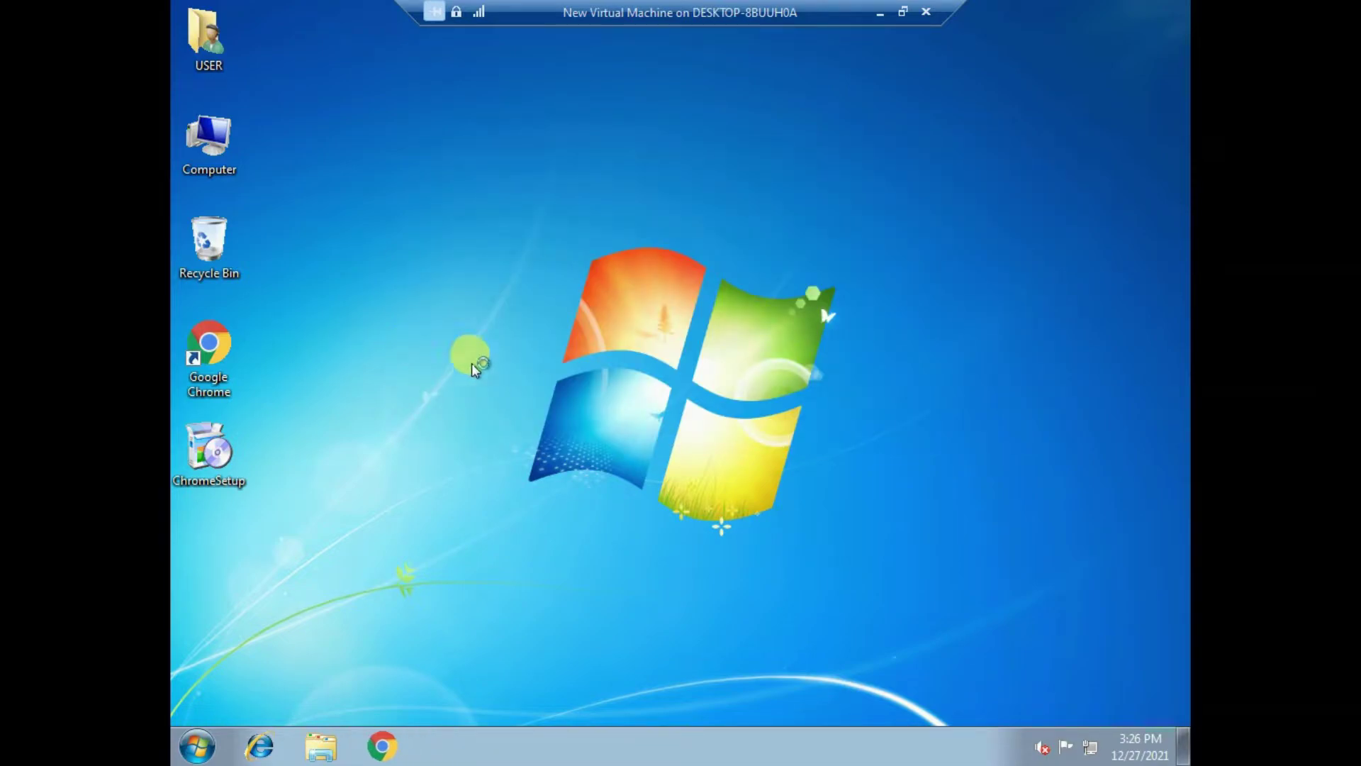
- Maximize Chrome on the 'Make Chrome your own' page and select the chrome://welcome address
{"action": "right_click", "coordinate": [997, 245]}
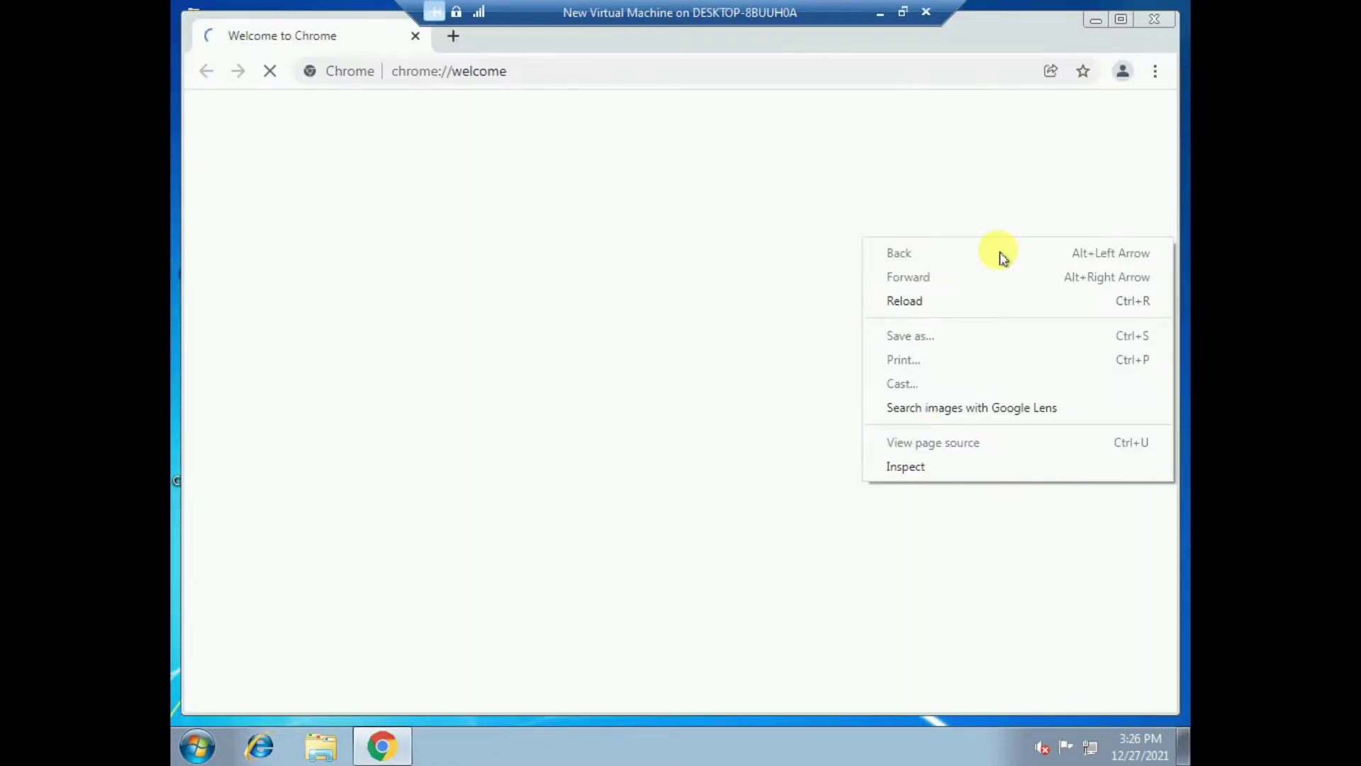
{"action": "left_click", "coordinate": [1119, 25]}
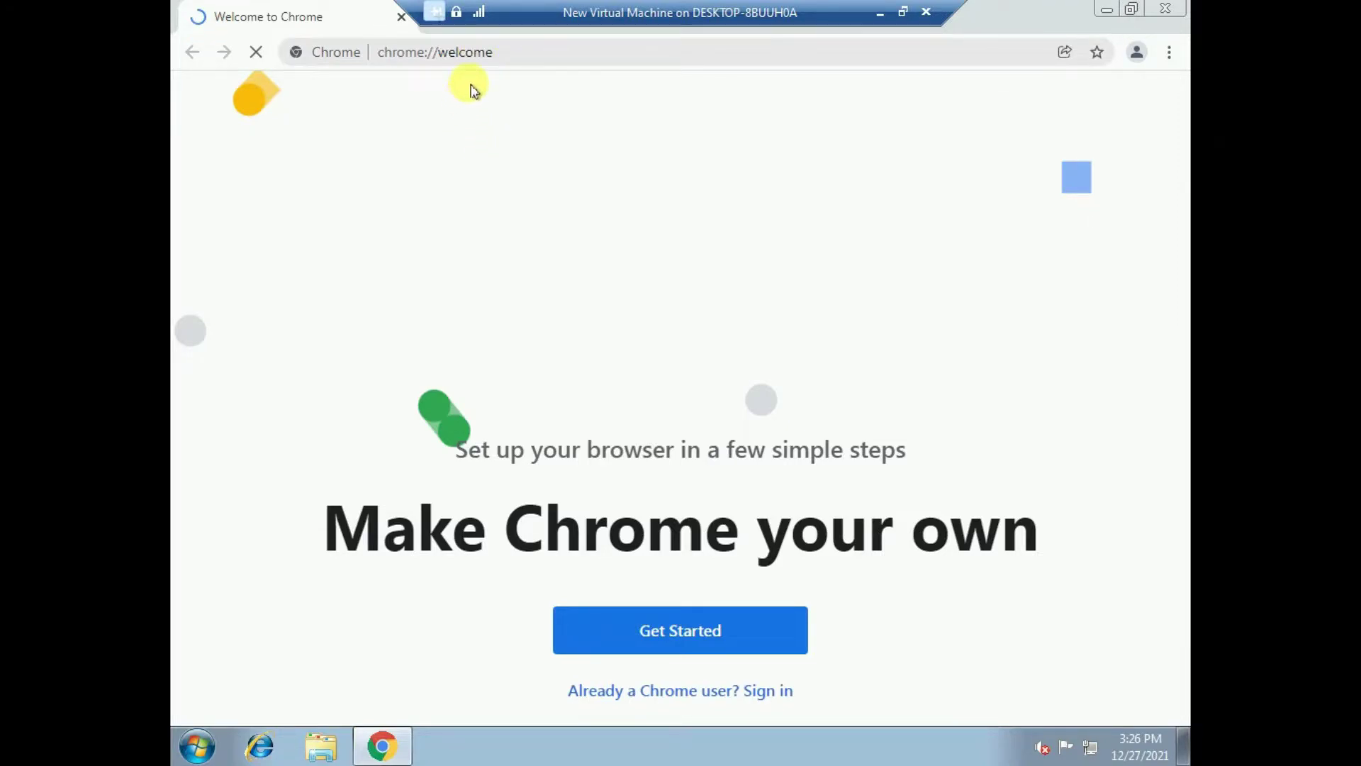
{"action": "left_click", "coordinate": [470, 58]}
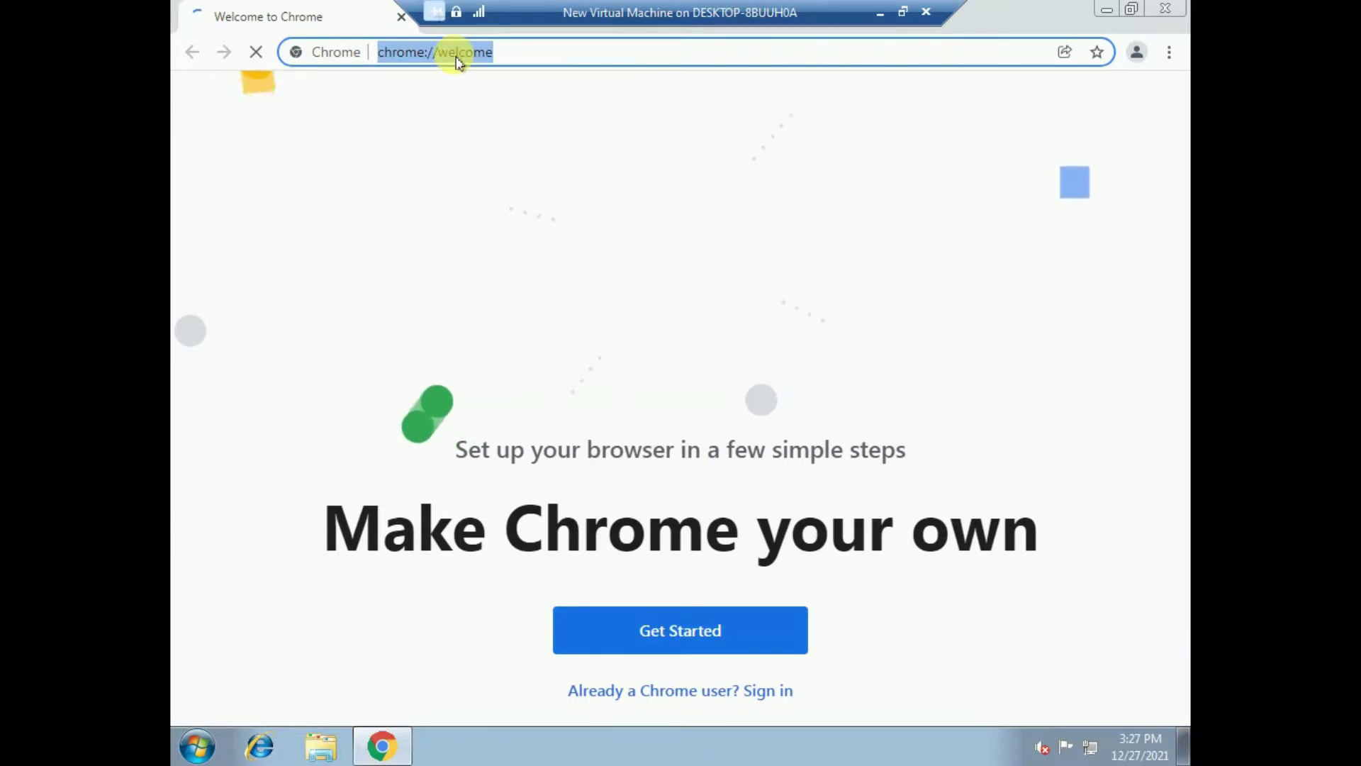
- Go to YouTube, type 'narendra com' in search, and pick the Narendra Computer Guide suggestion
{"action": "type", "text": "youtube.com"}
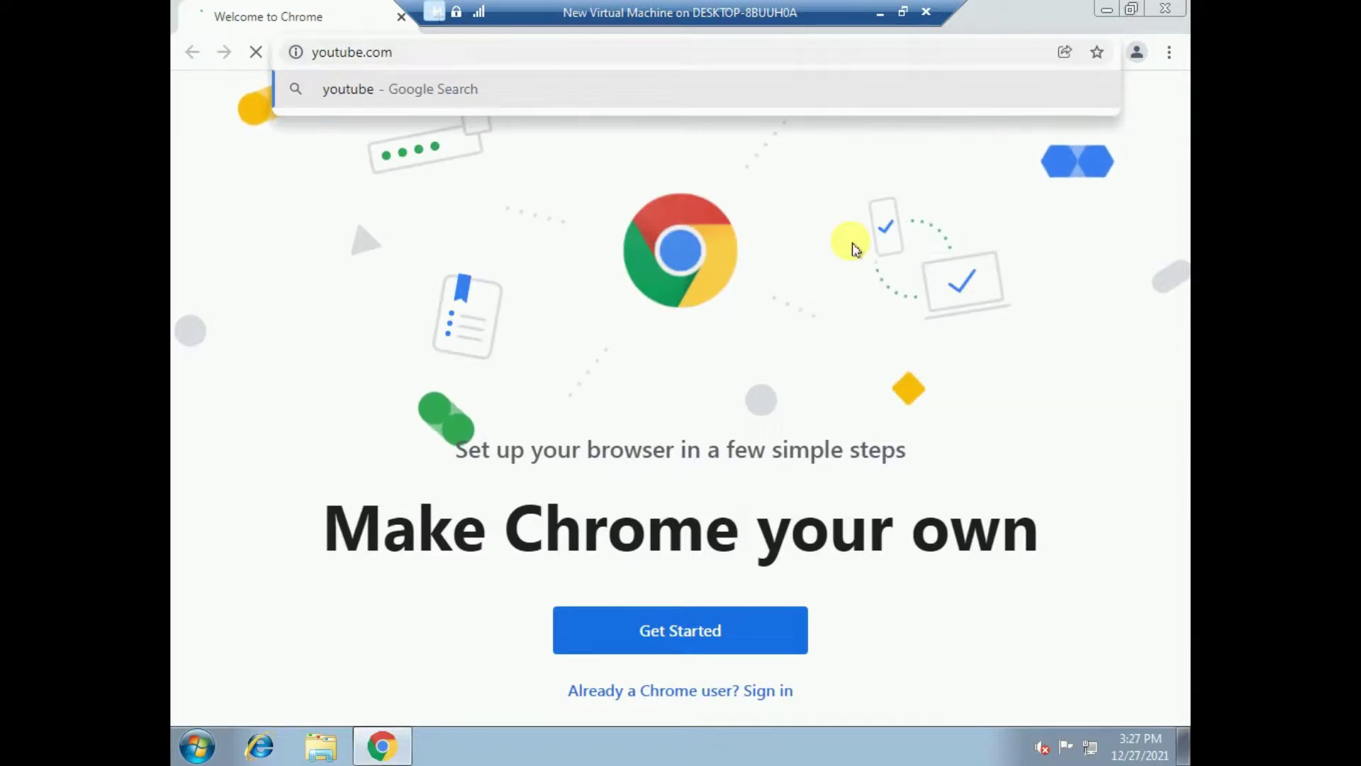
{"action": "key", "text": "Return"}
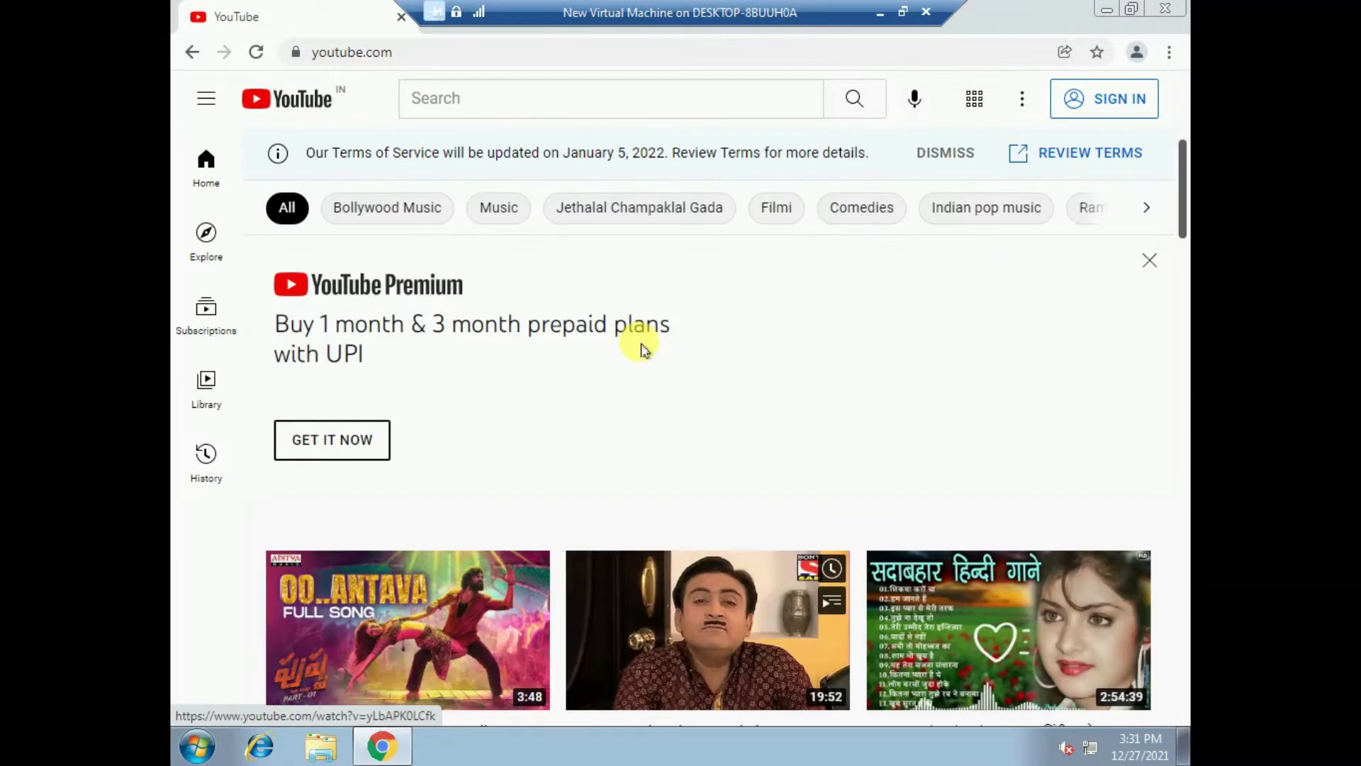
{"action": "left_click", "coordinate": [454, 105]}
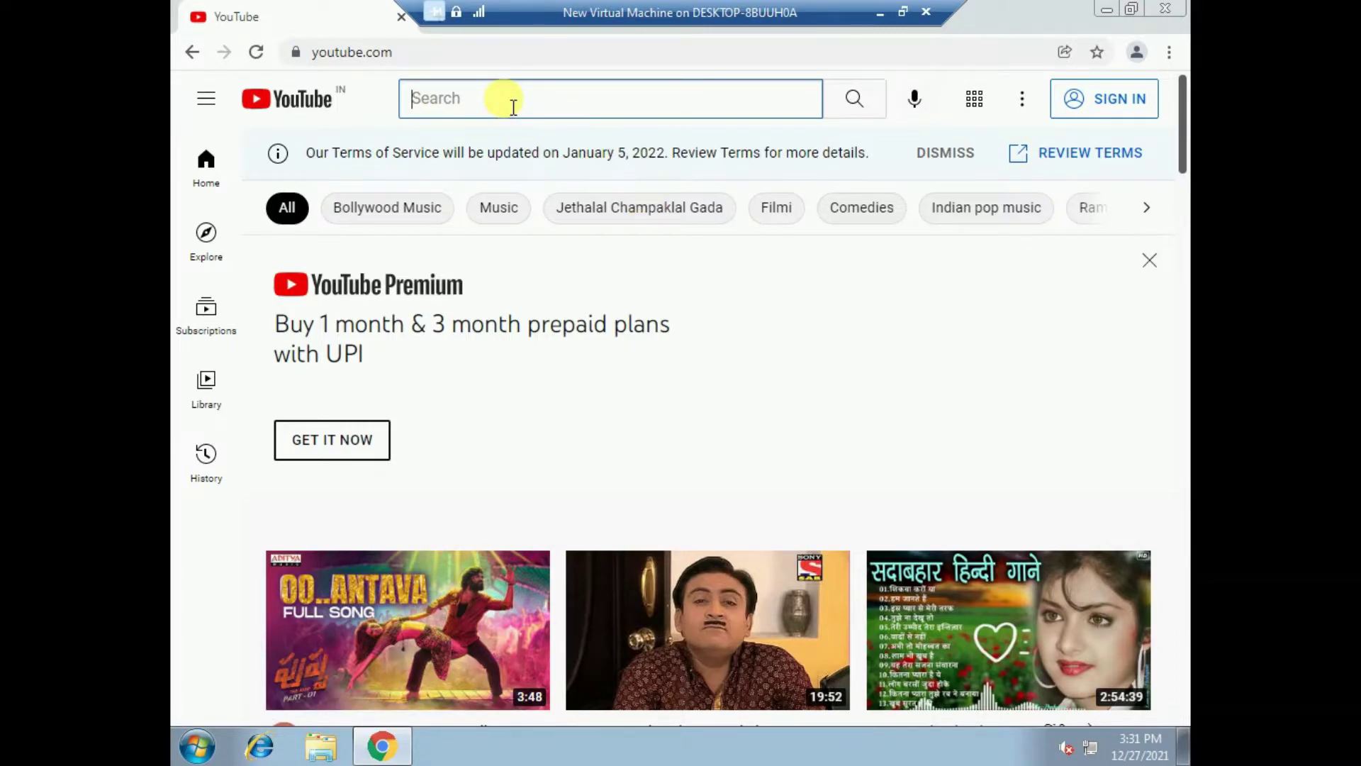
{"action": "type", "text": "na"}
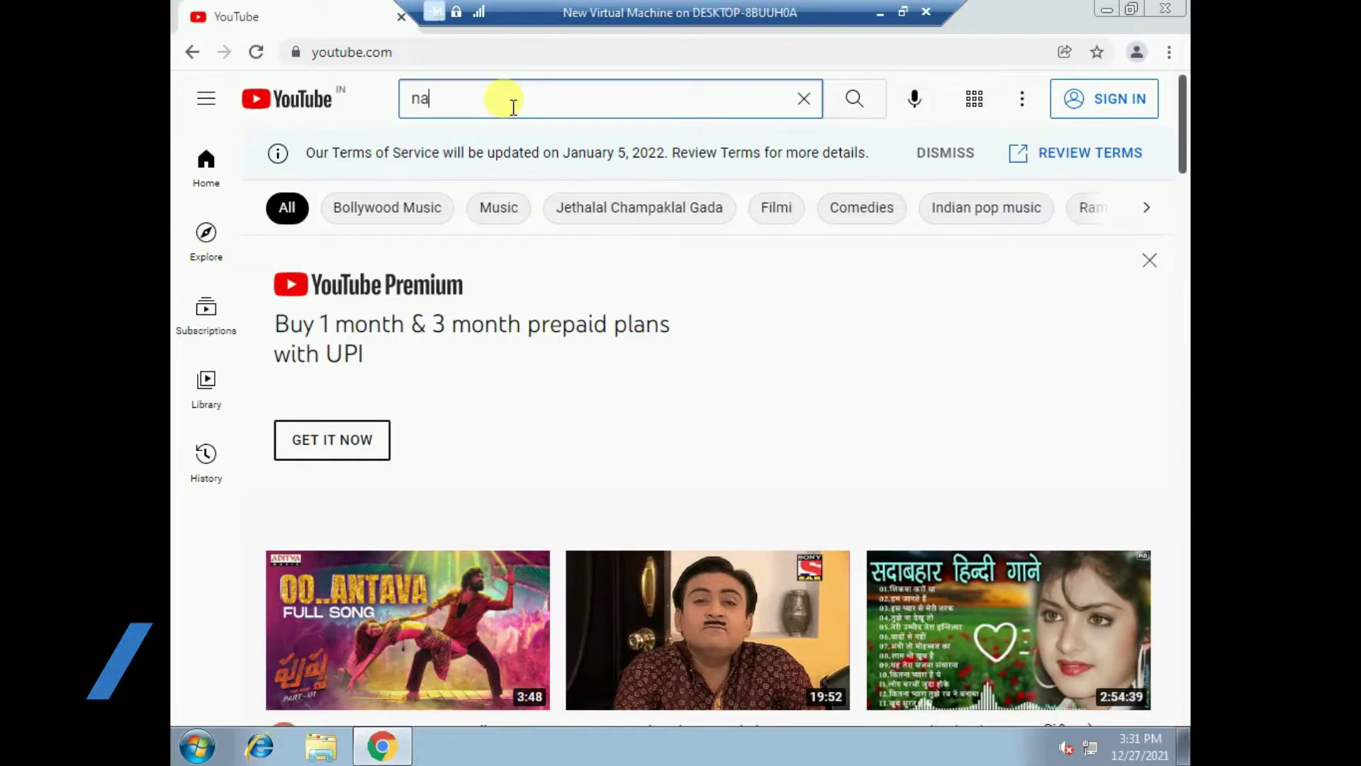
{"action": "type", "text": "rendra "}
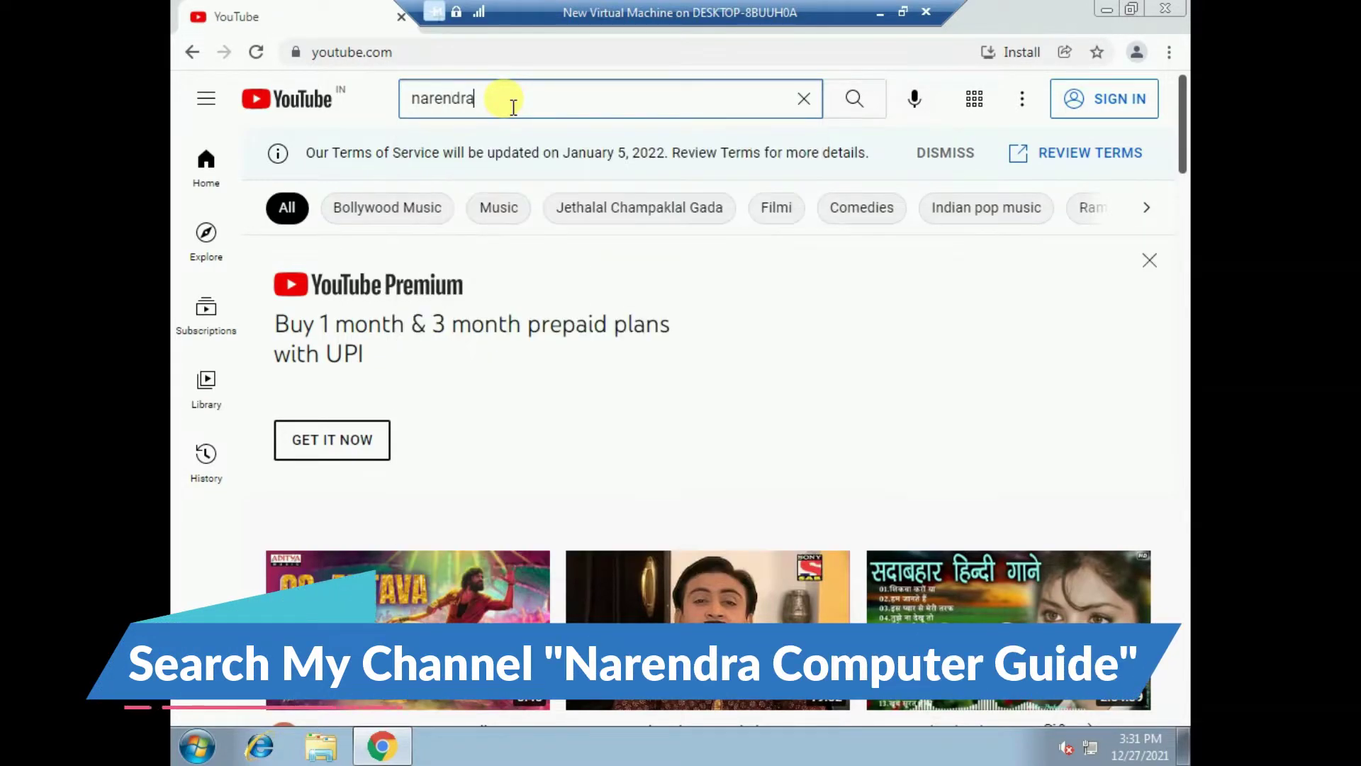
{"action": "type", "text": "compu"}
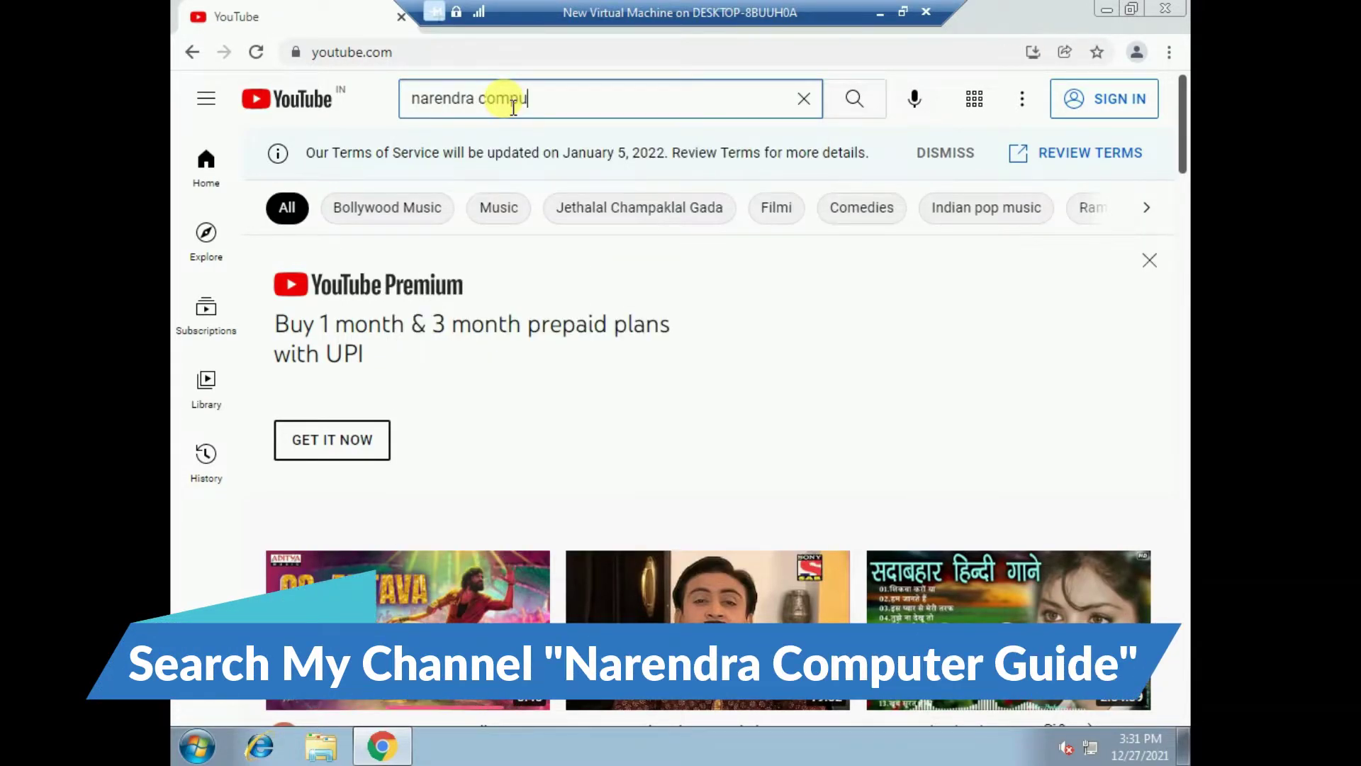
{"action": "left_click", "coordinate": [533, 147]}
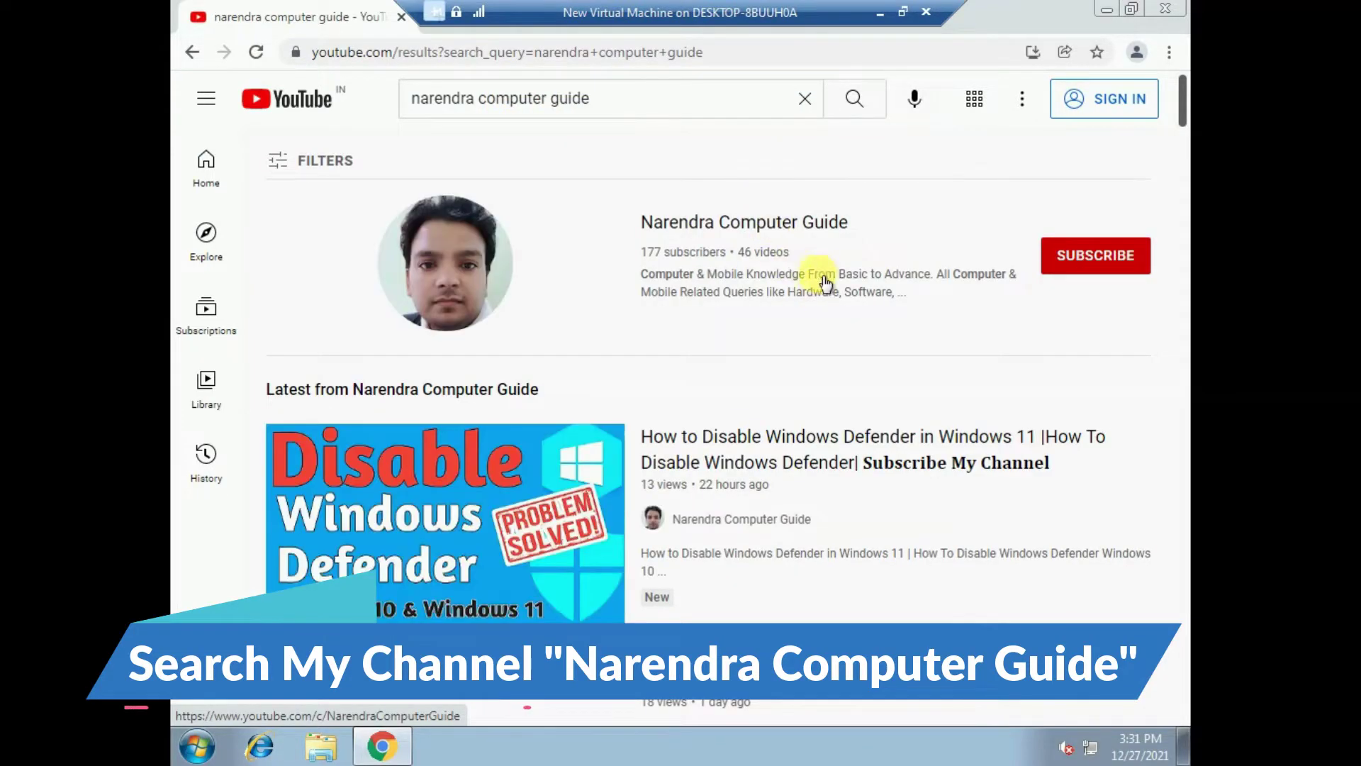
- Open Narendra Computer Guide's Videos tab and play 'How to Download WinRAR for PC 2021 | Full Version'
{"action": "left_click", "coordinate": [724, 228]}
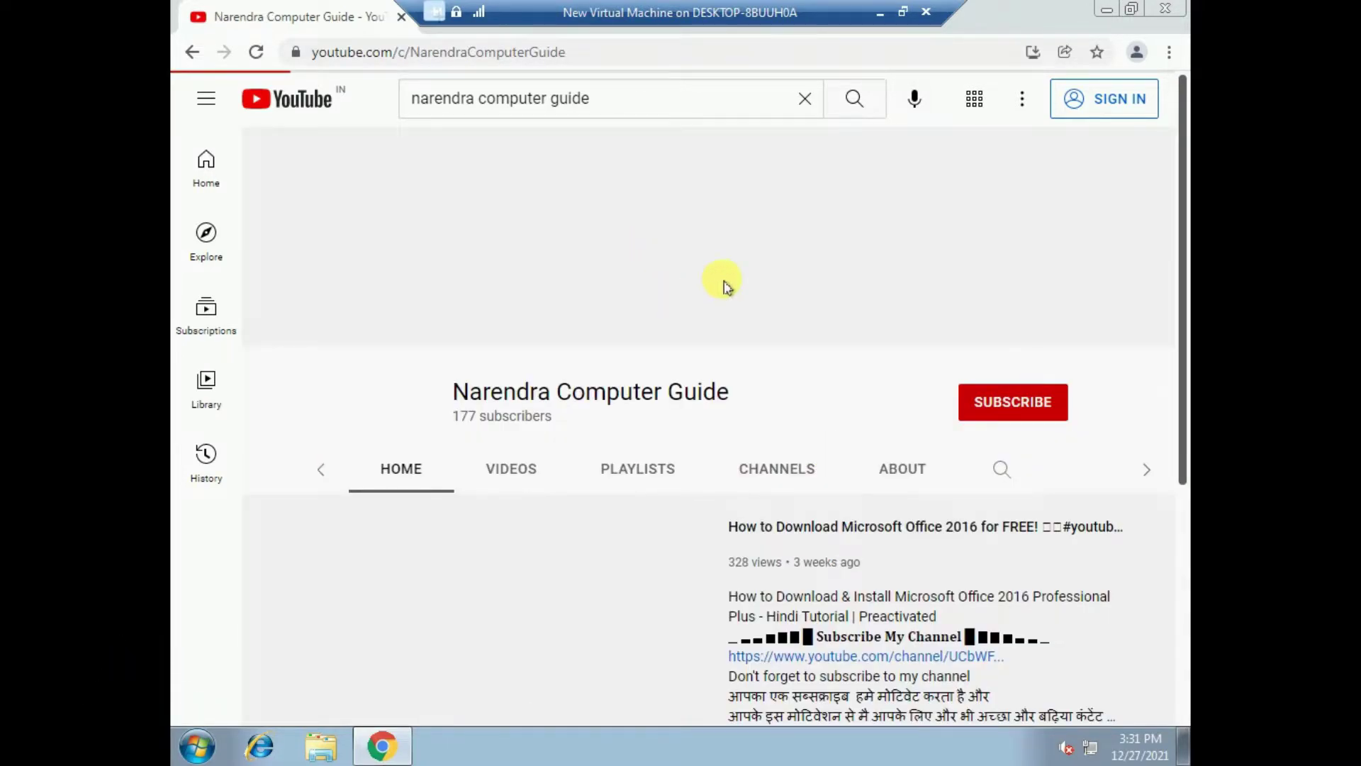
{"action": "left_click", "coordinate": [441, 414]}
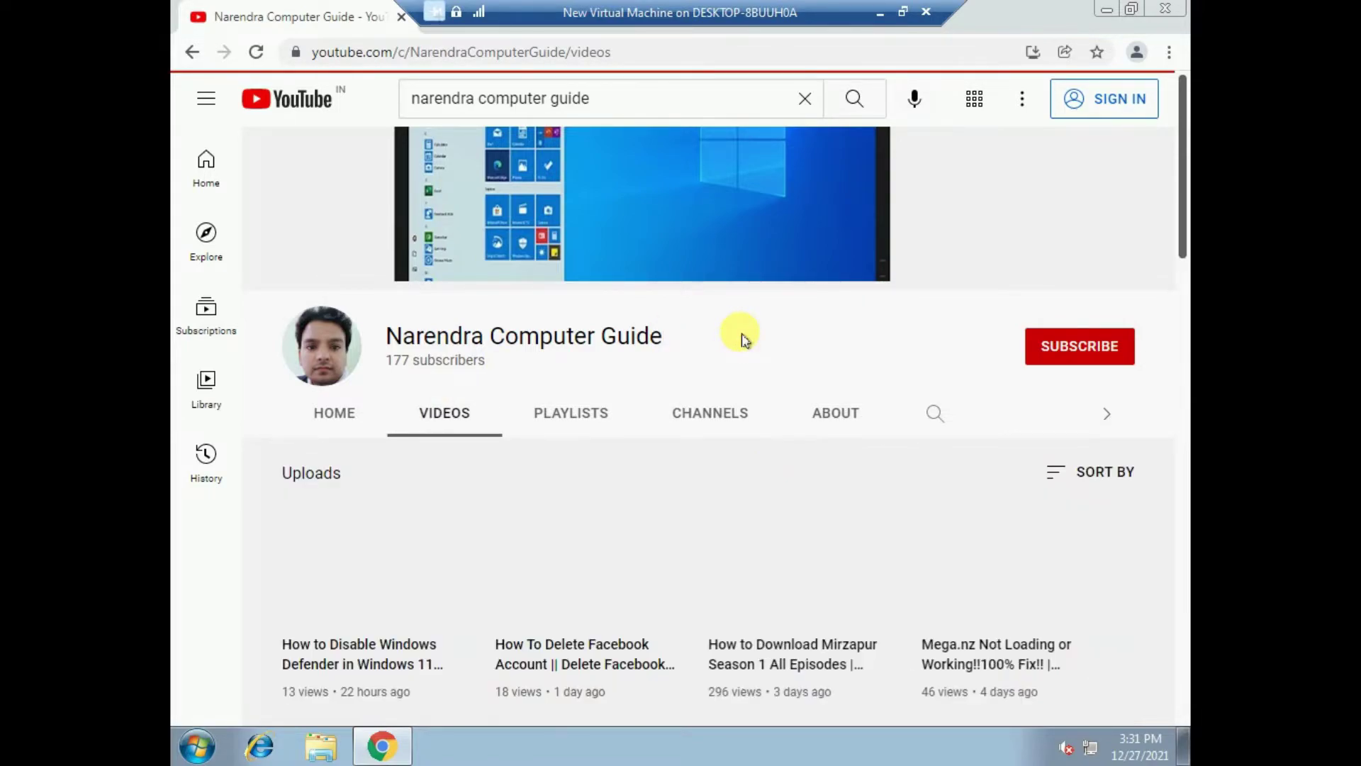
{"action": "scroll", "coordinate": [730, 440], "scroll_direction": "down", "scroll_amount": 3}
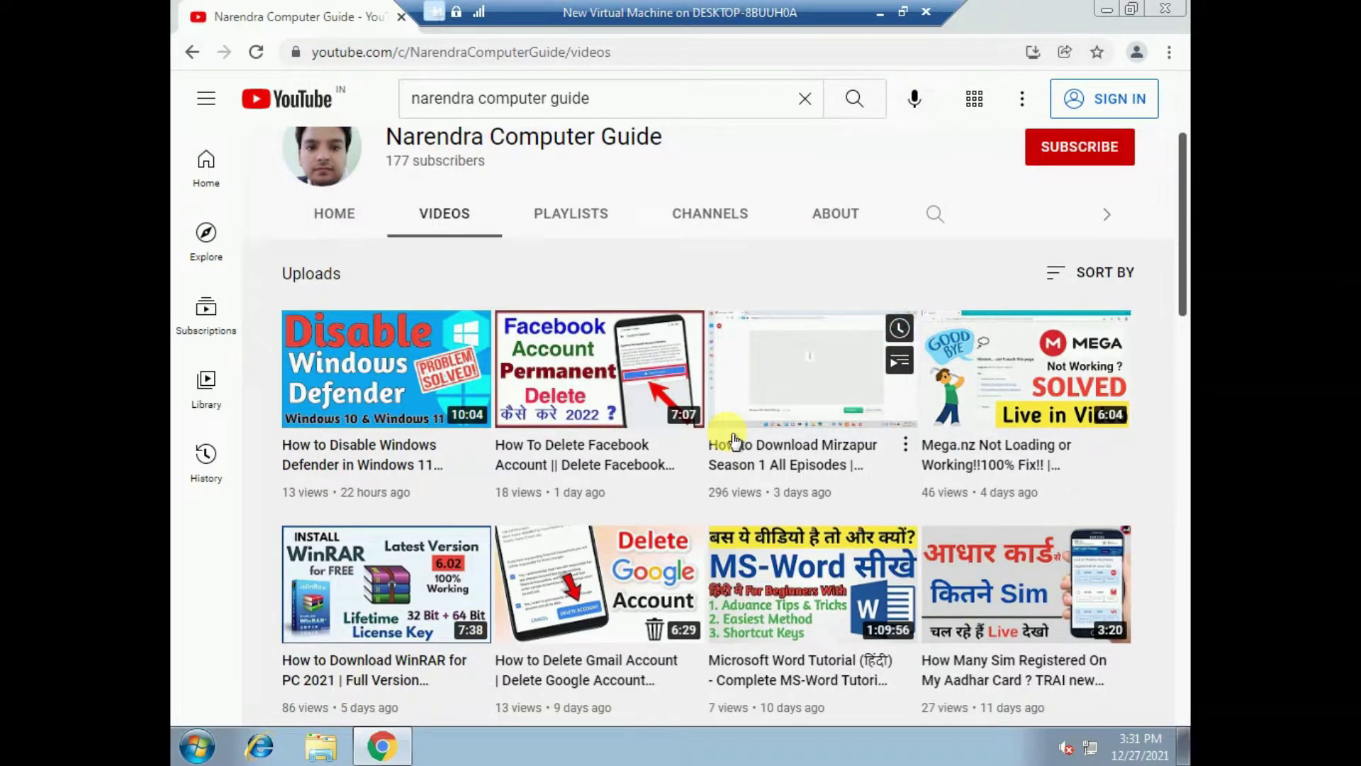
{"action": "scroll", "coordinate": [614, 446], "scroll_direction": "down", "scroll_amount": 1}
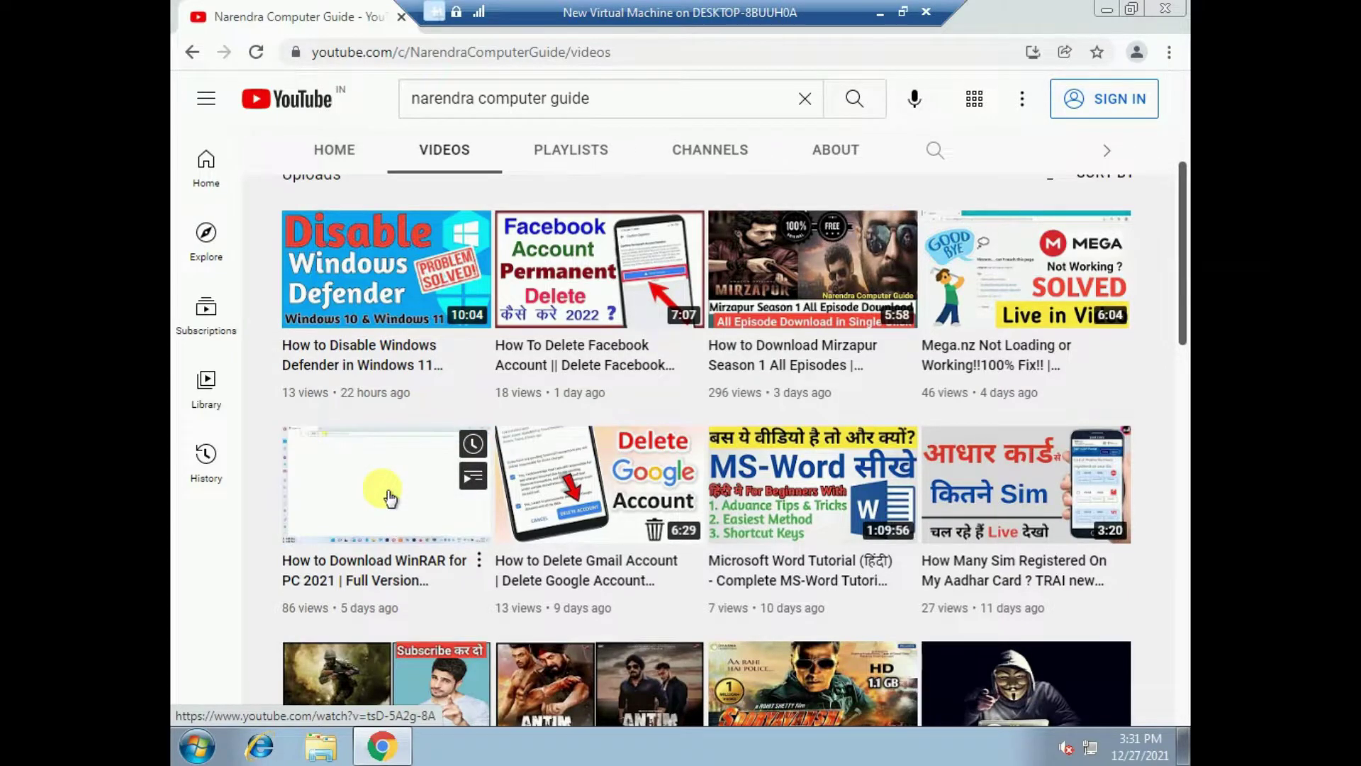
{"action": "left_click", "coordinate": [355, 474]}
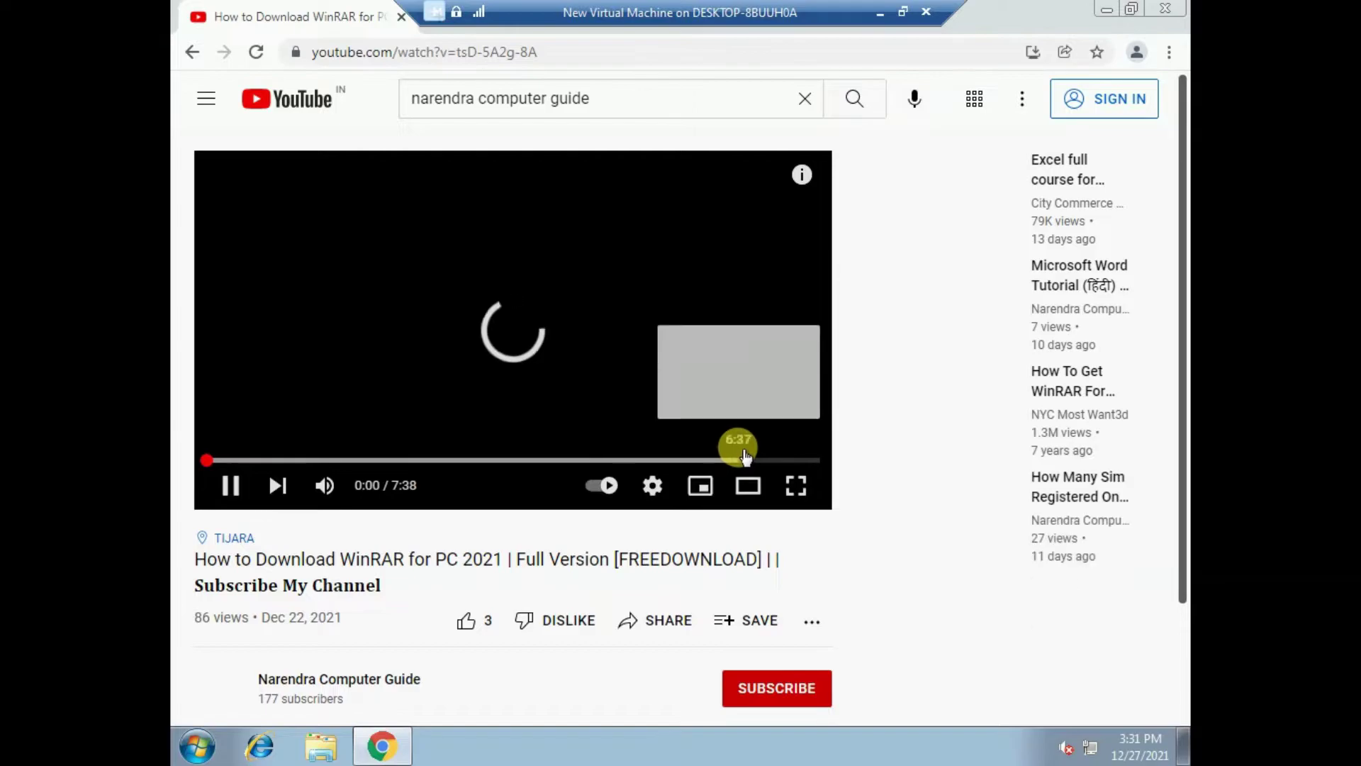
- Scroll to the comments and expand the 21 replies under the connection-not-private comment
{"action": "scroll", "coordinate": [741, 451], "scroll_direction": "down", "scroll_amount": 2}
{"action": "scroll", "coordinate": [746, 454], "scroll_direction": "down", "scroll_amount": 7}
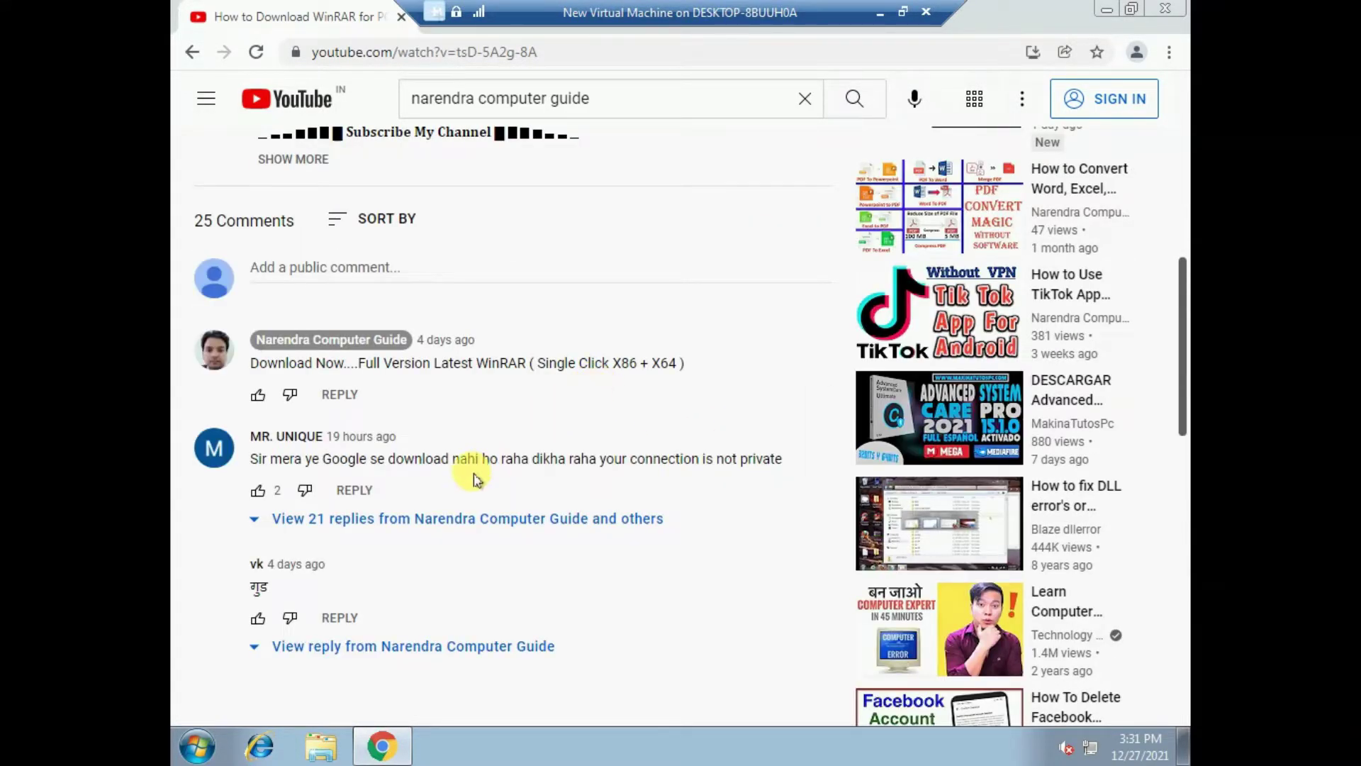
{"action": "scroll", "coordinate": [471, 470], "scroll_direction": "down", "scroll_amount": 1}
{"action": "left_click", "coordinate": [365, 426]}
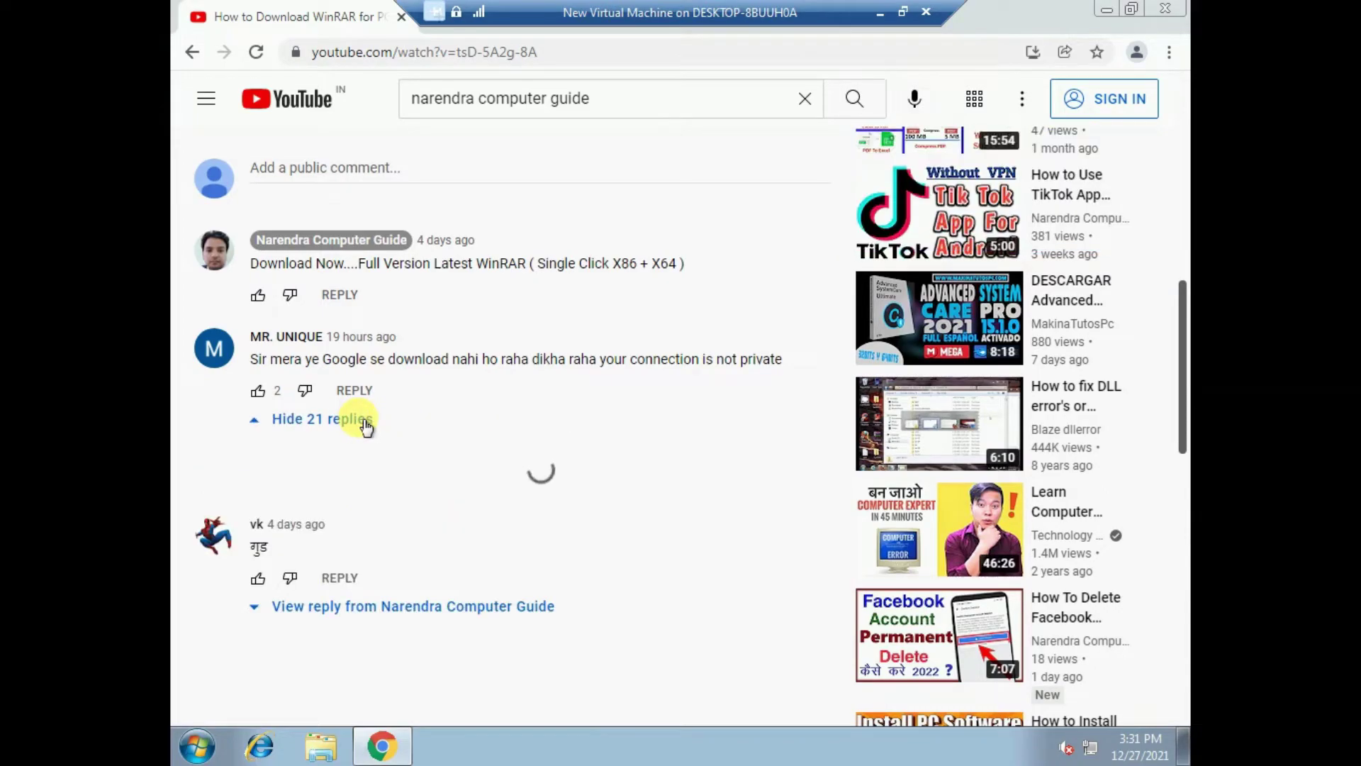
{"action": "left_click_drag", "start_coordinate": [257, 363], "coordinate": [590, 361]}
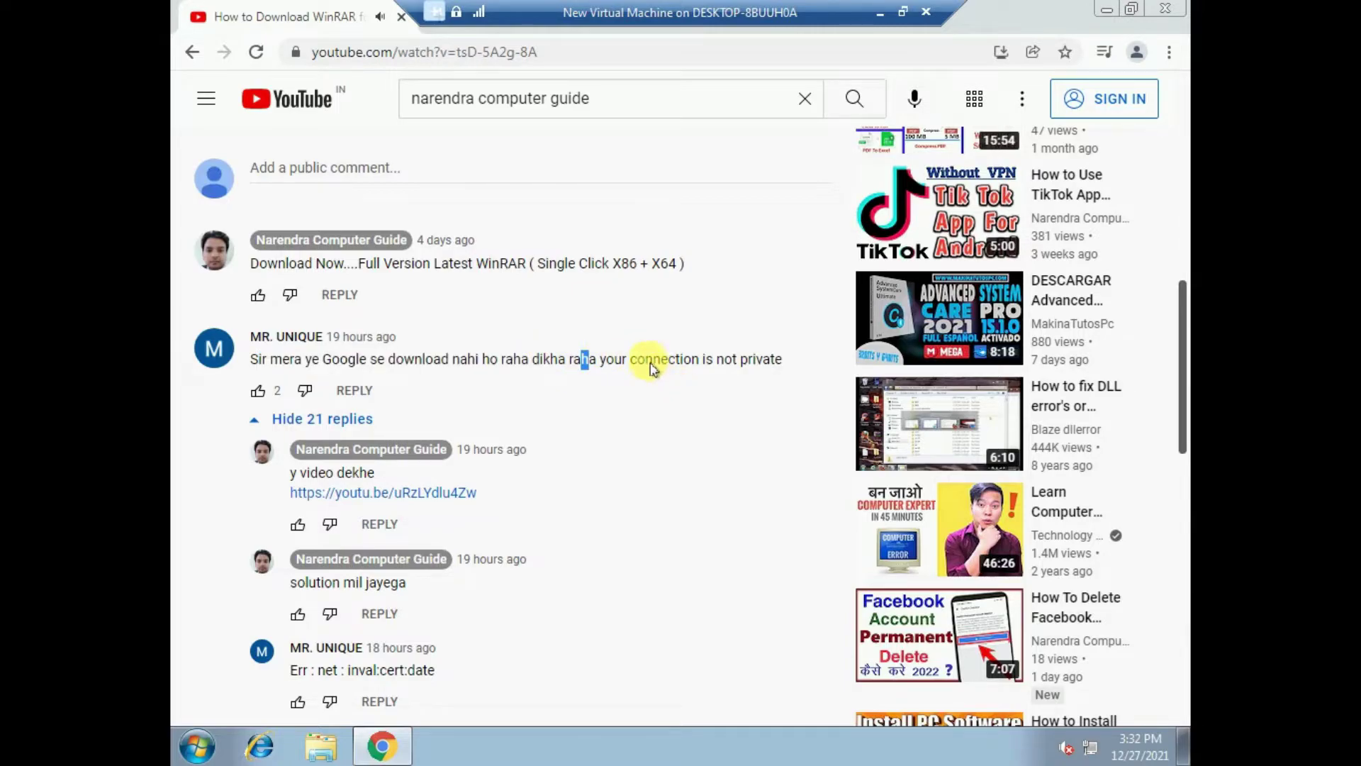
{"action": "left_click", "coordinate": [743, 360]}
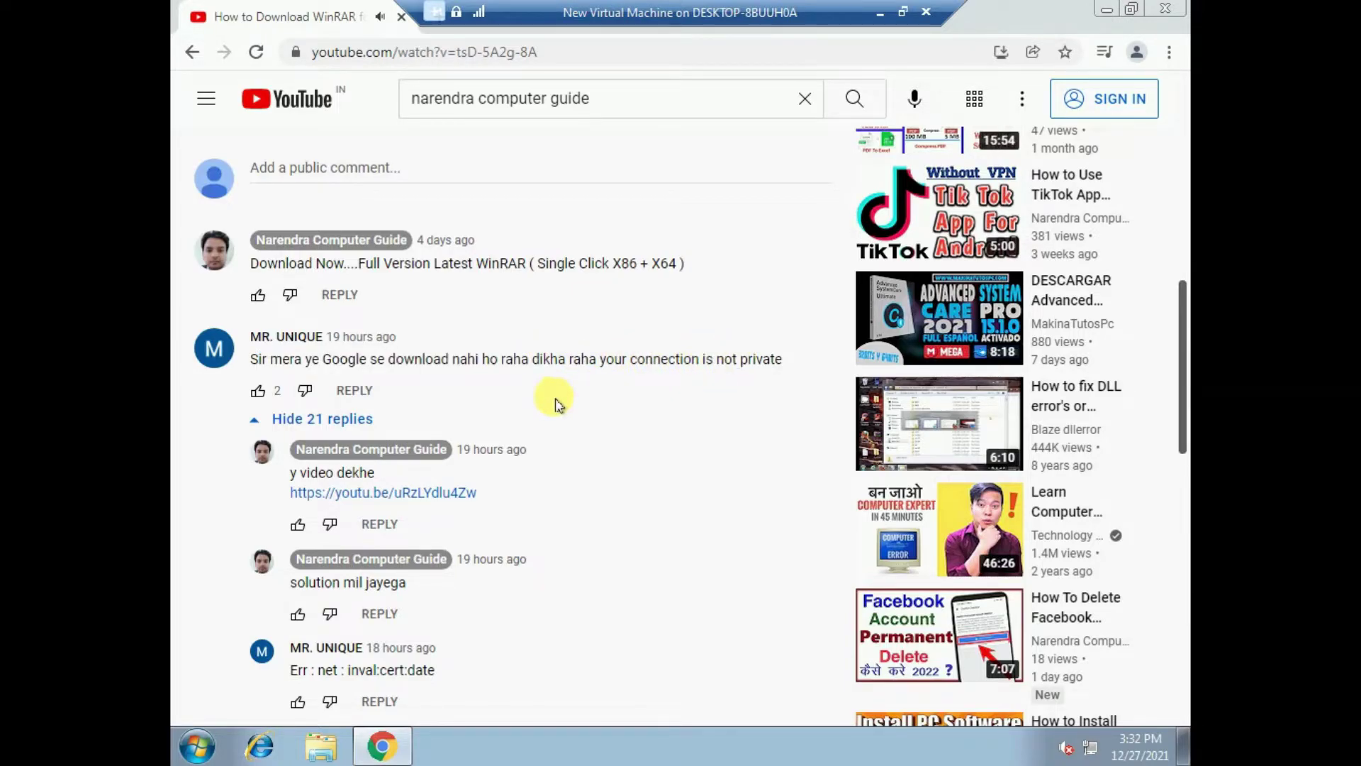
- Read the replies, highlighting the inval:cert:date error, then scroll back up to the player
{"action": "scroll", "coordinate": [555, 403], "scroll_direction": "down", "scroll_amount": 1}
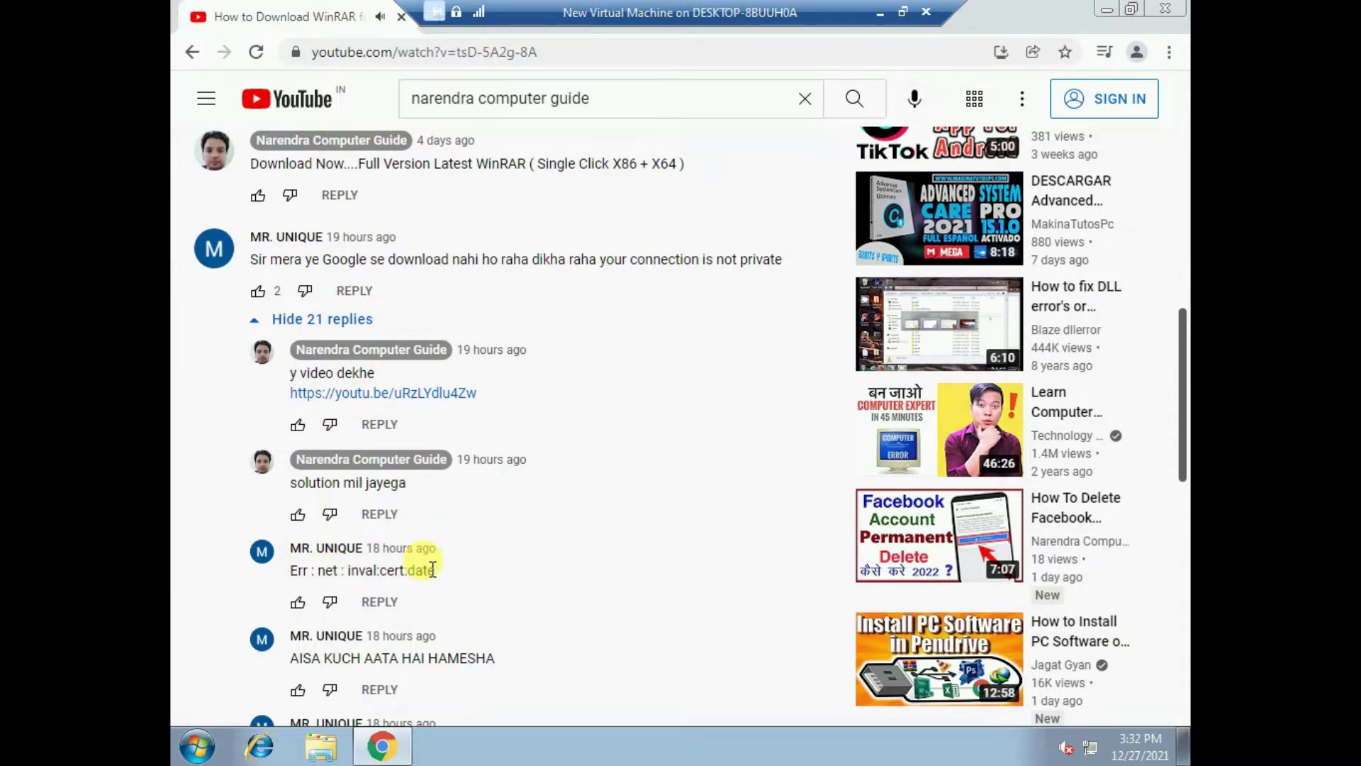
{"action": "left_click_drag", "start_coordinate": [297, 572], "coordinate": [421, 568]}
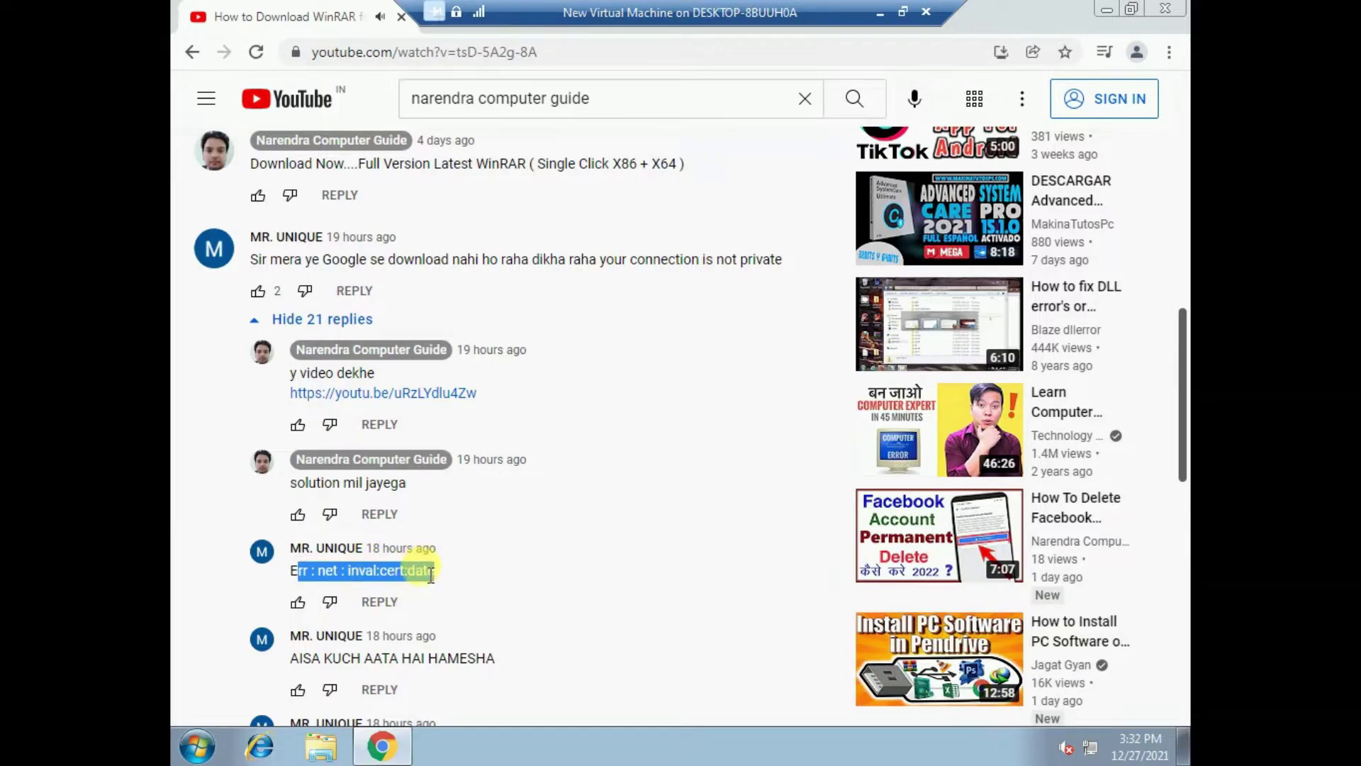
{"action": "left_click", "coordinate": [431, 573]}
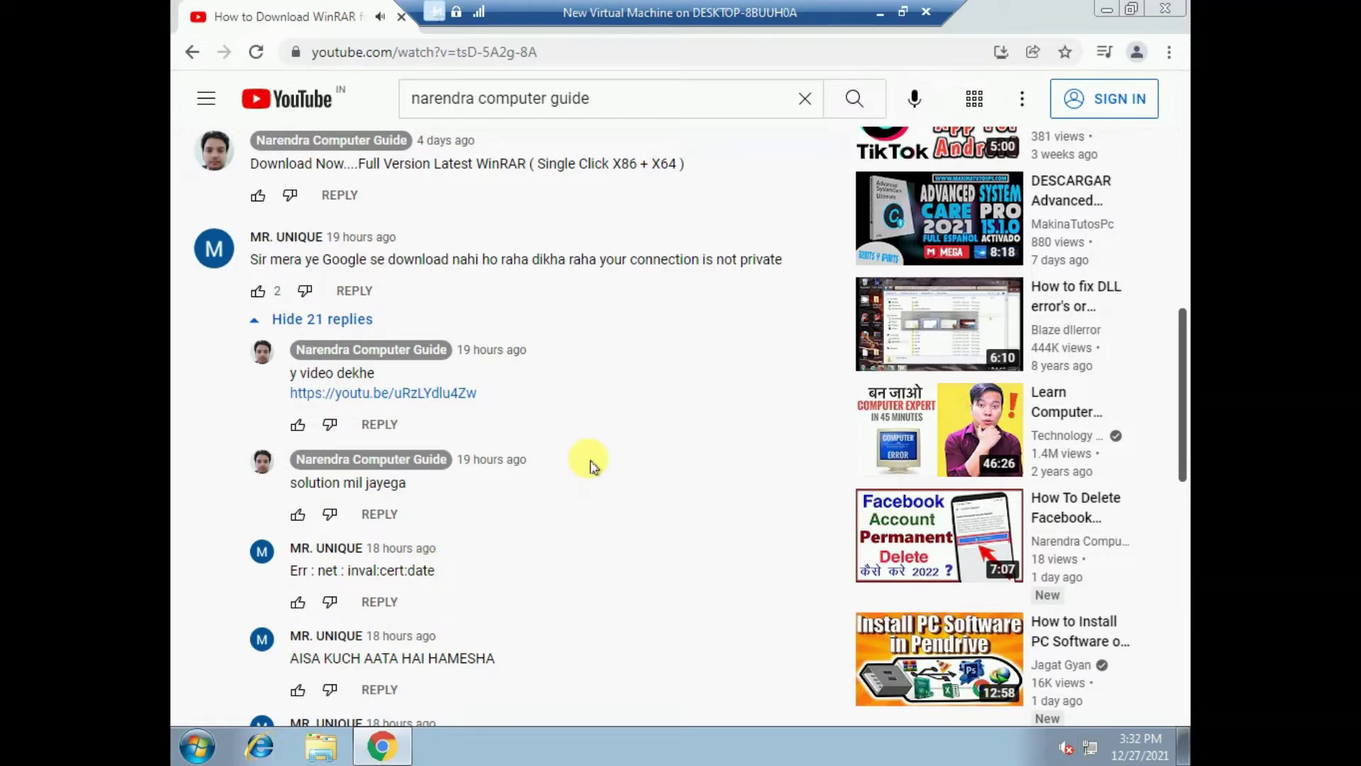
{"action": "scroll", "coordinate": [594, 464], "scroll_direction": "down", "scroll_amount": 4}
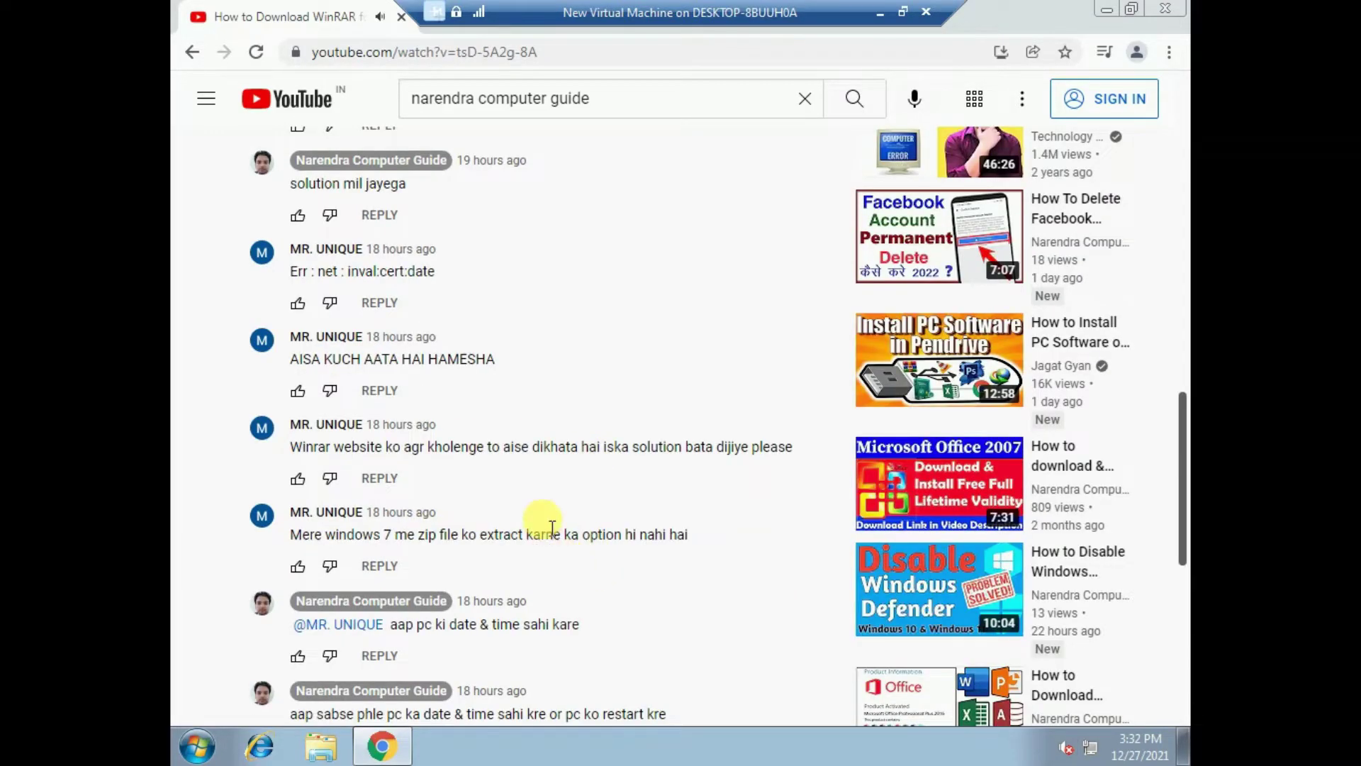
{"action": "scroll", "coordinate": [552, 528], "scroll_direction": "down", "scroll_amount": 4}
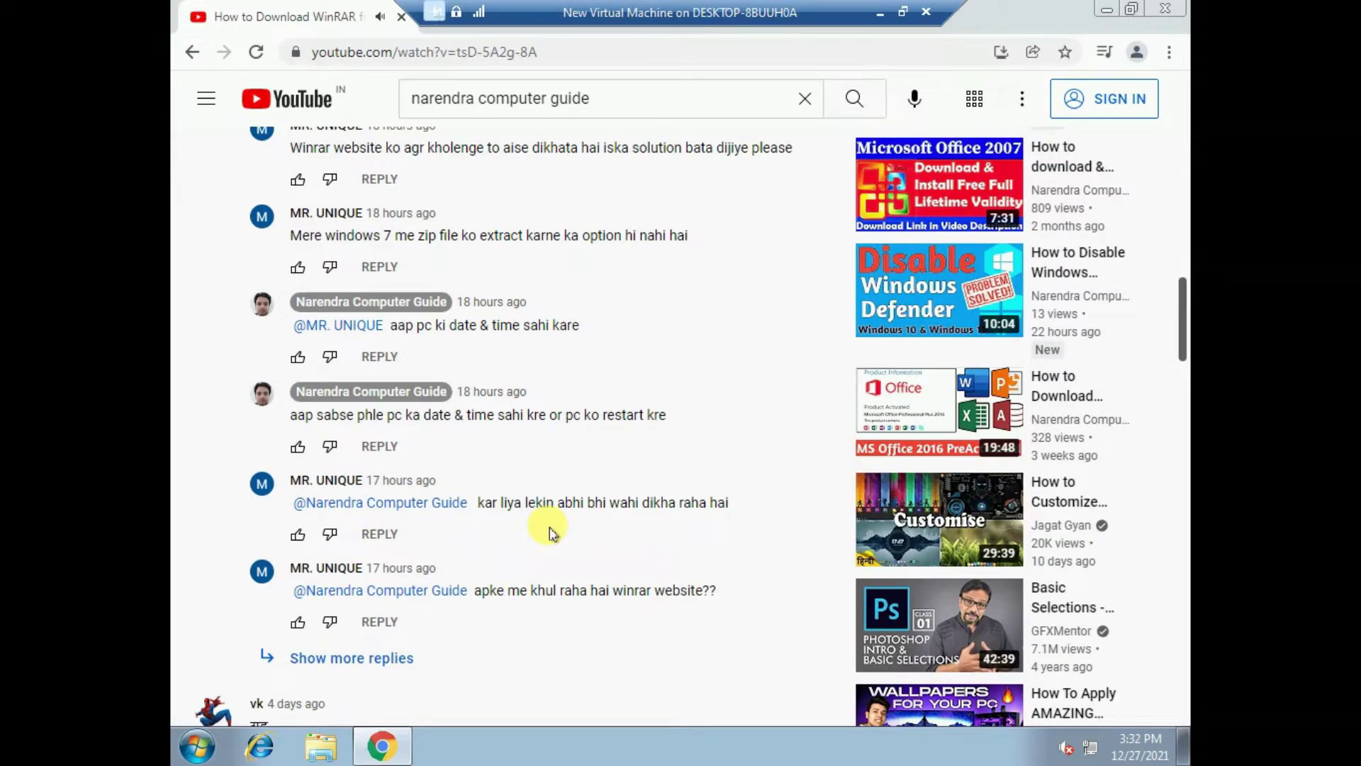
{"action": "scroll", "coordinate": [552, 530], "scroll_direction": "up", "scroll_amount": 15}
{"action": "scroll", "coordinate": [551, 528], "scroll_direction": "up", "scroll_amount": 3}
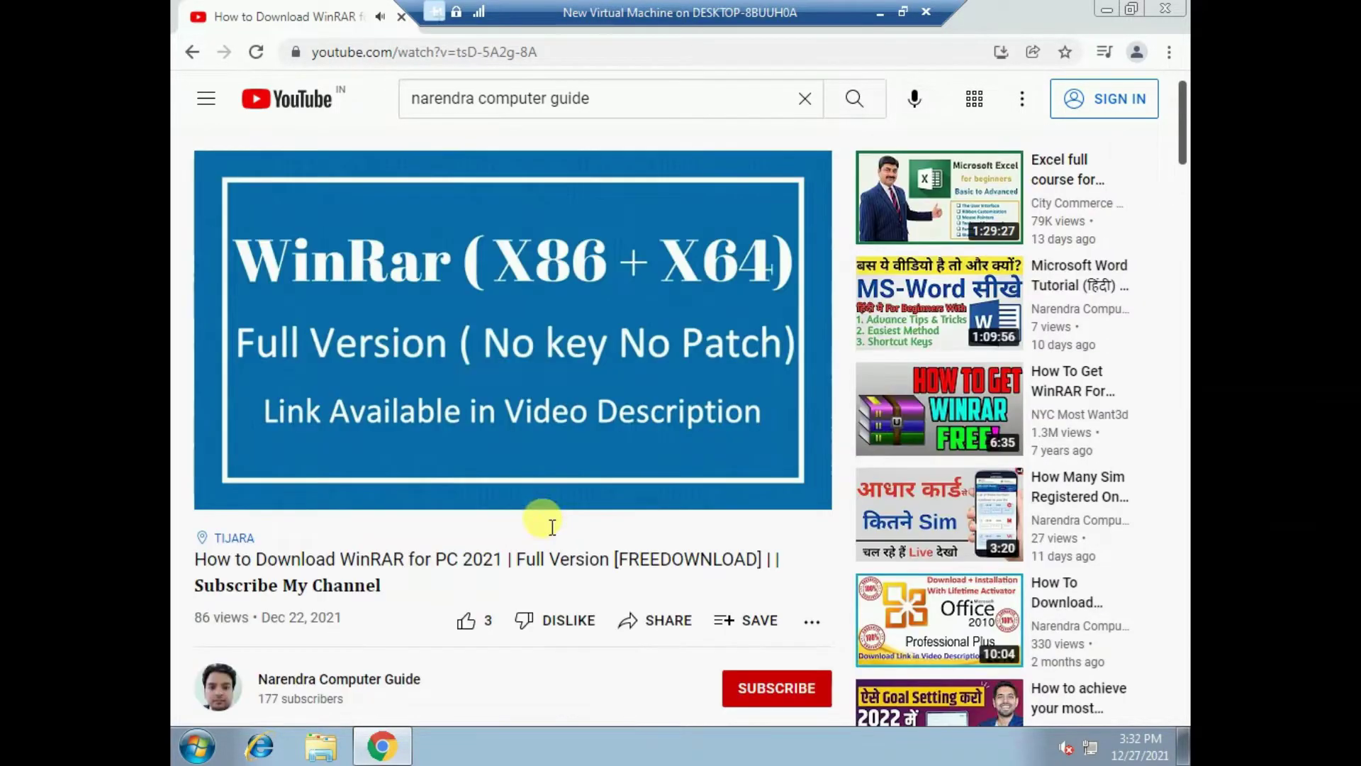
- Expand the WinRAR video description with SHOW MORE to reveal its Mega and Google Drive links
{"action": "scroll", "coordinate": [576, 361], "scroll_direction": "down", "scroll_amount": 4}
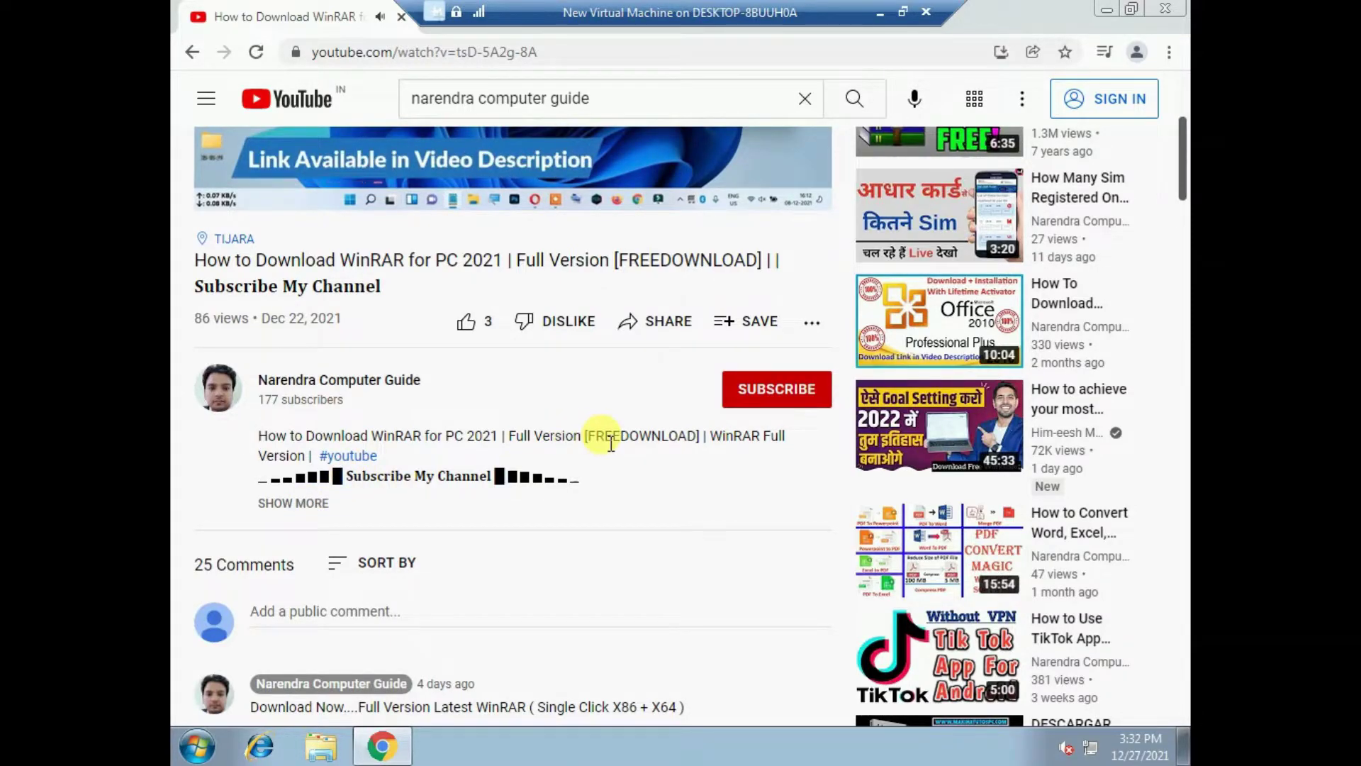
{"action": "scroll", "coordinate": [498, 395], "scroll_direction": "down", "scroll_amount": 2}
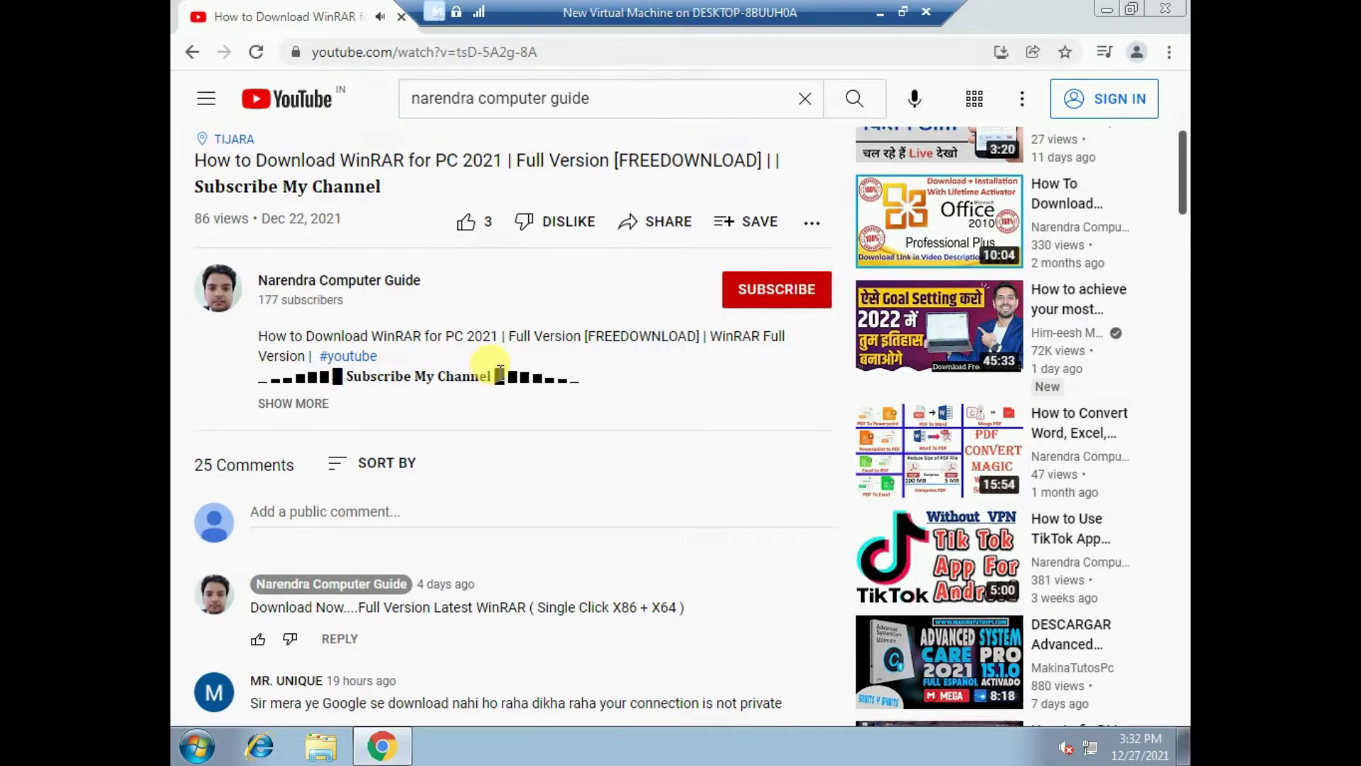
{"action": "left_click", "coordinate": [287, 404]}
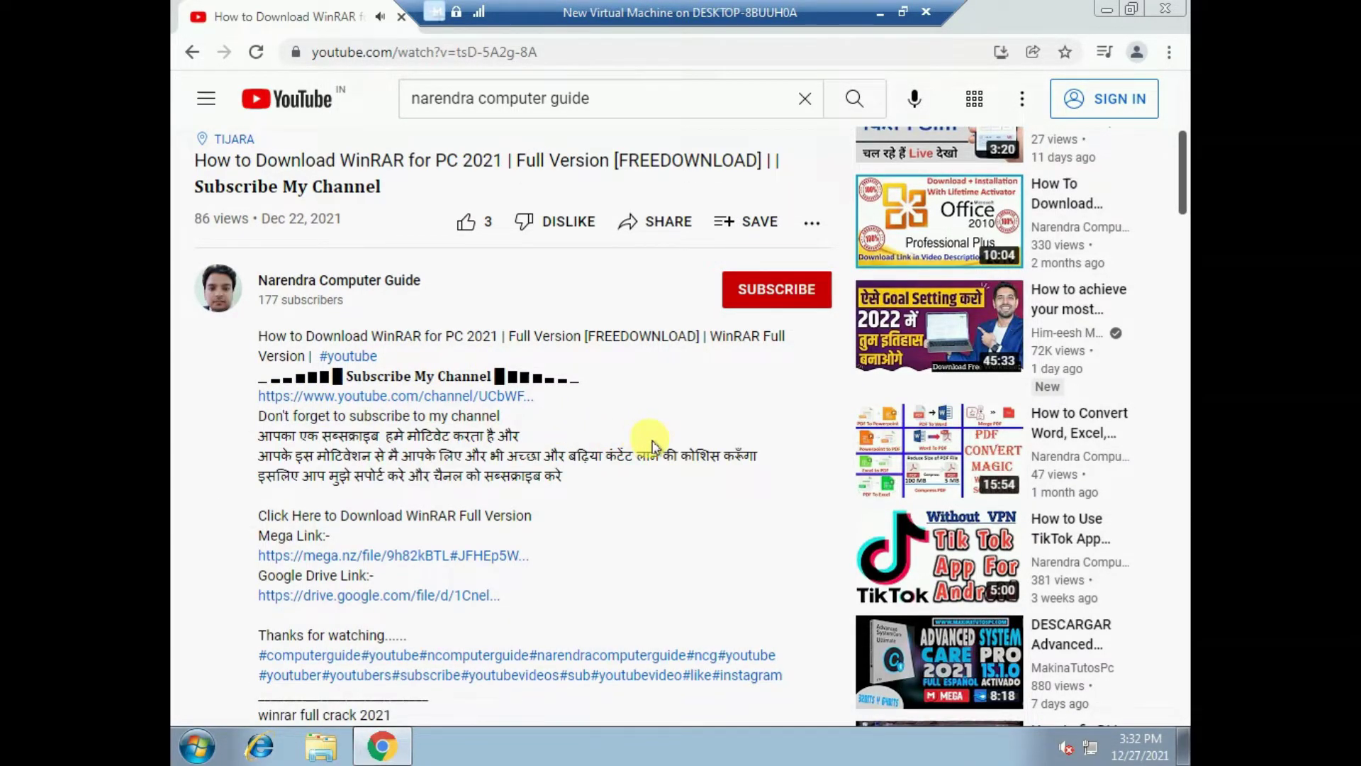
{"action": "scroll", "coordinate": [652, 446], "scroll_direction": "down", "scroll_amount": 1}
{"action": "scroll", "coordinate": [633, 433], "scroll_direction": "up", "scroll_amount": 1}
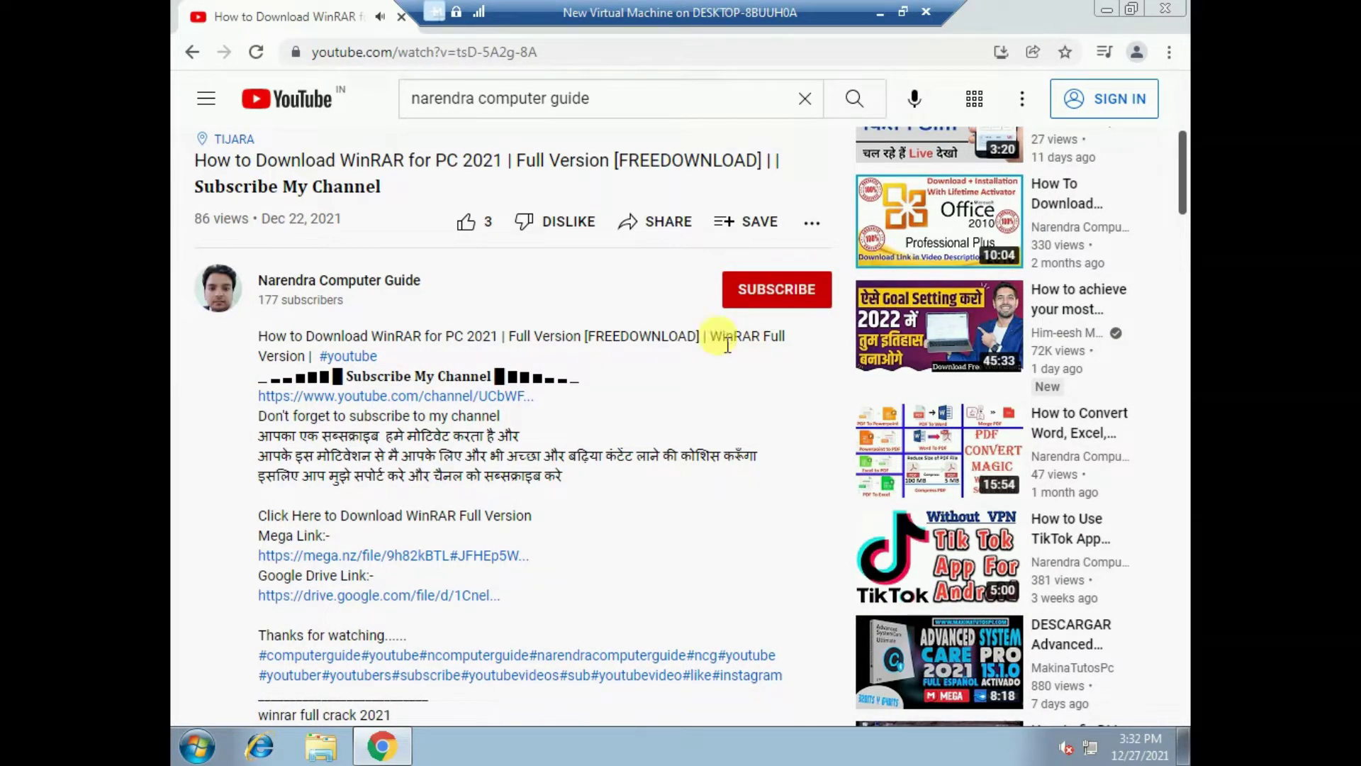
{"action": "scroll", "coordinate": [611, 343], "scroll_direction": "down", "scroll_amount": 1}
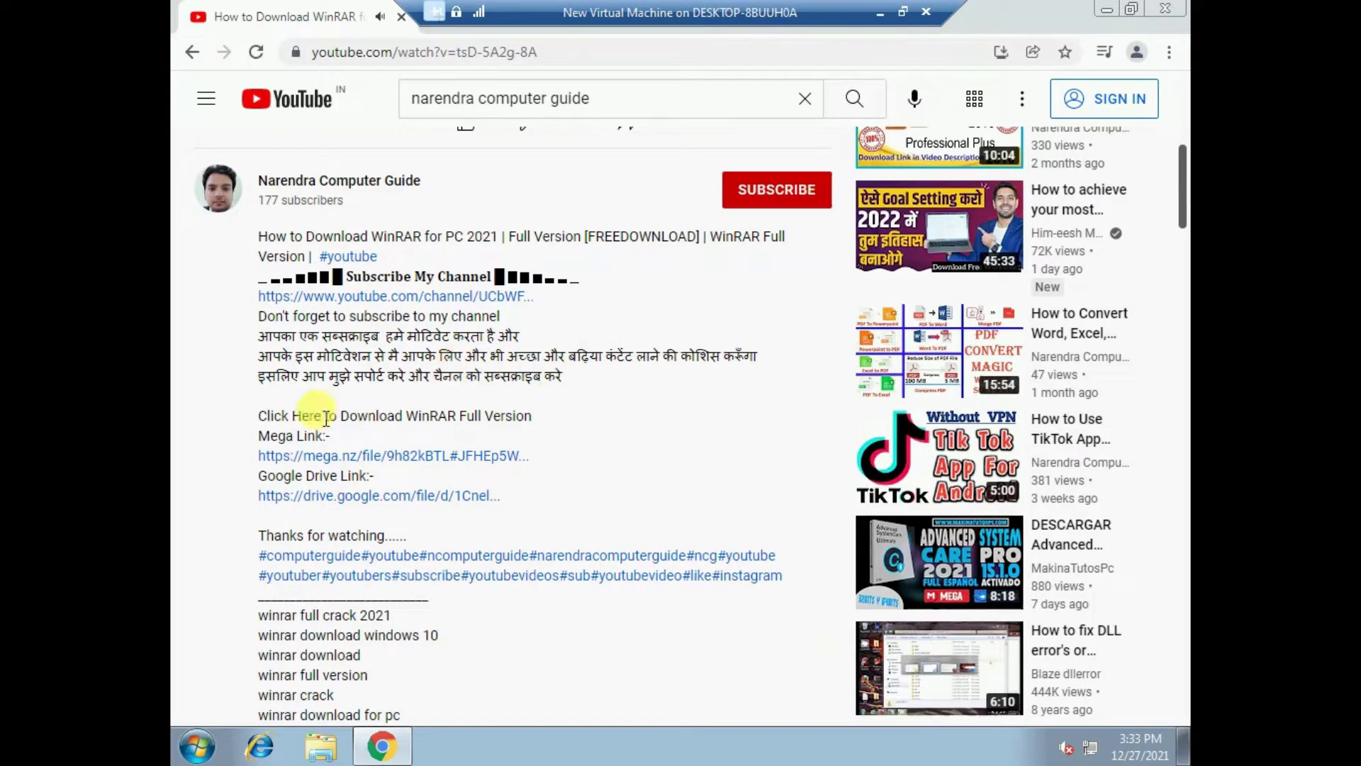
{"action": "left_click_drag", "start_coordinate": [270, 420], "coordinate": [417, 417]}
{"action": "left_click", "coordinate": [488, 421]}
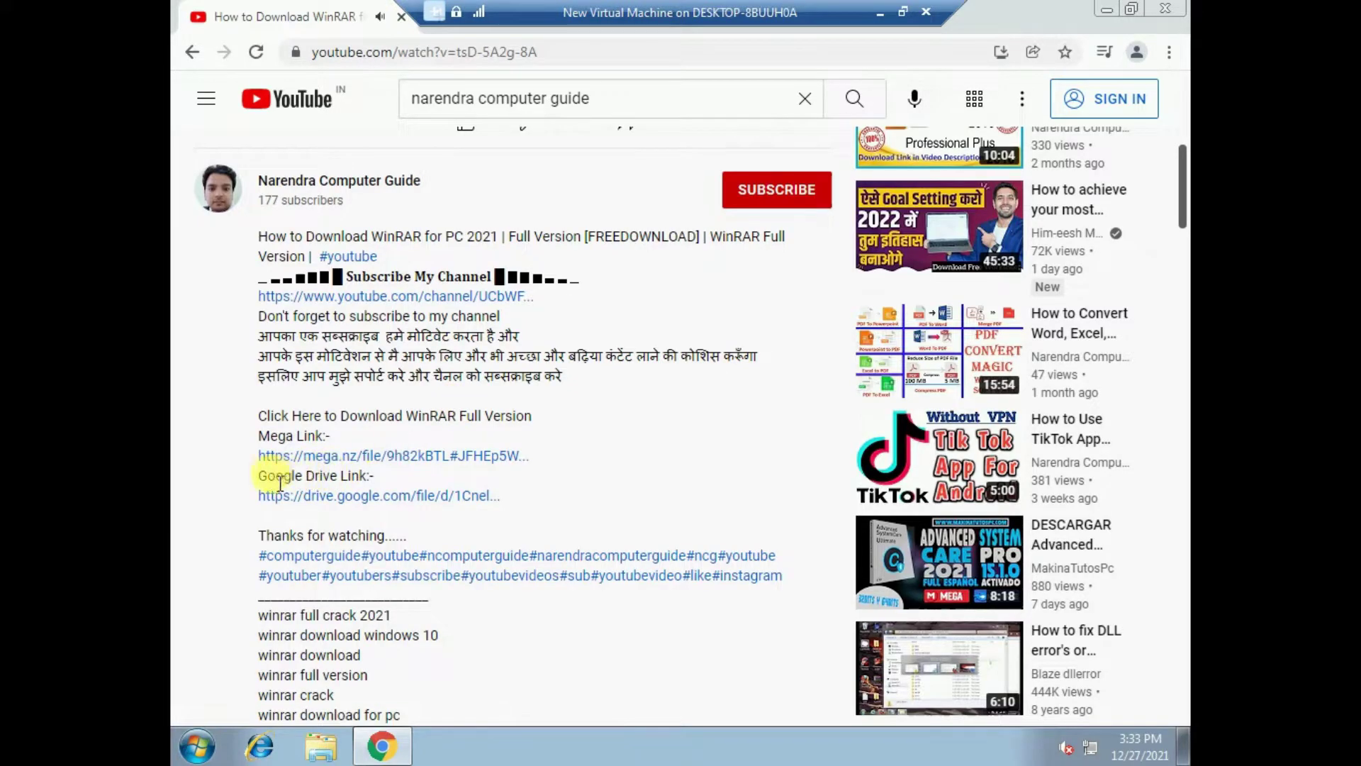
- Open the Google Drive link for 'WinRAR v6.02 Final (x64+x86) BY NCG.zip', then return to the video tab
{"action": "left_click", "coordinate": [424, 498]}
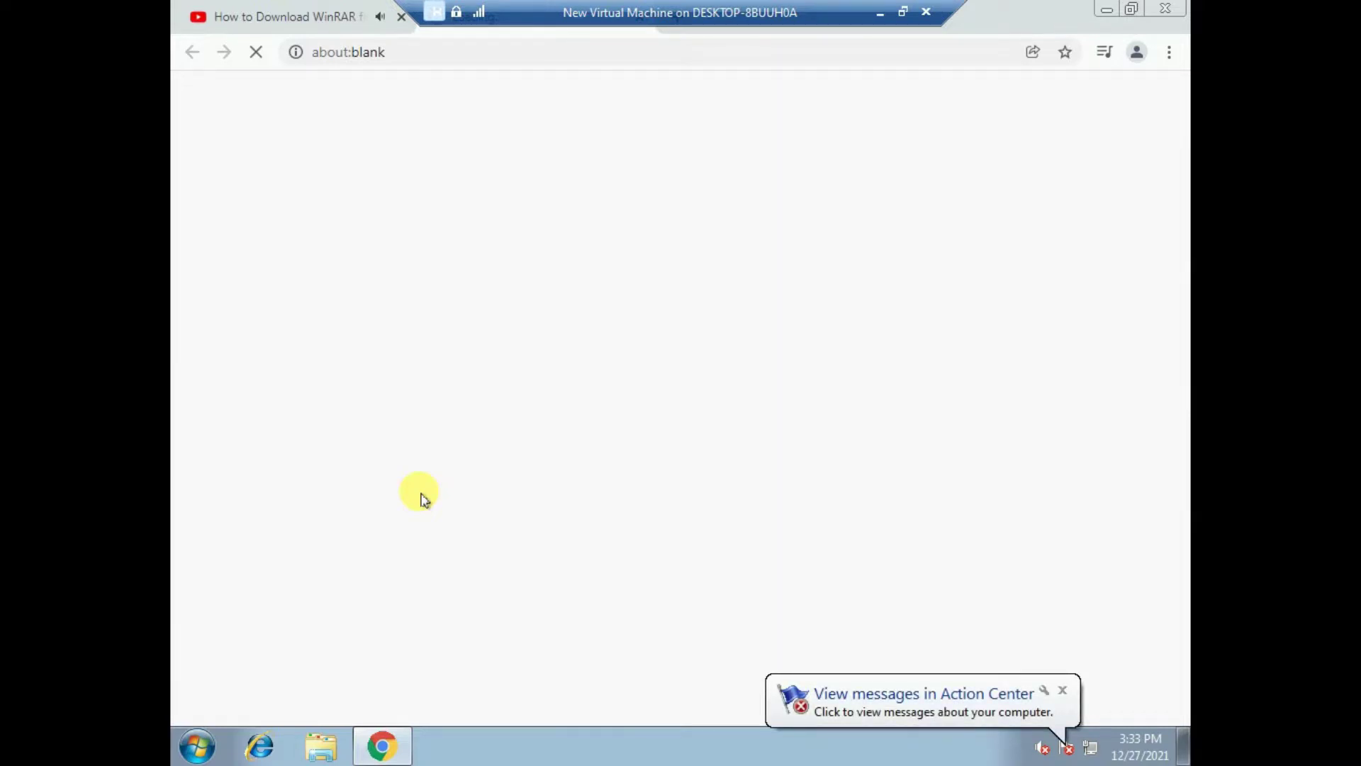
{"action": "left_click", "coordinate": [1062, 691]}
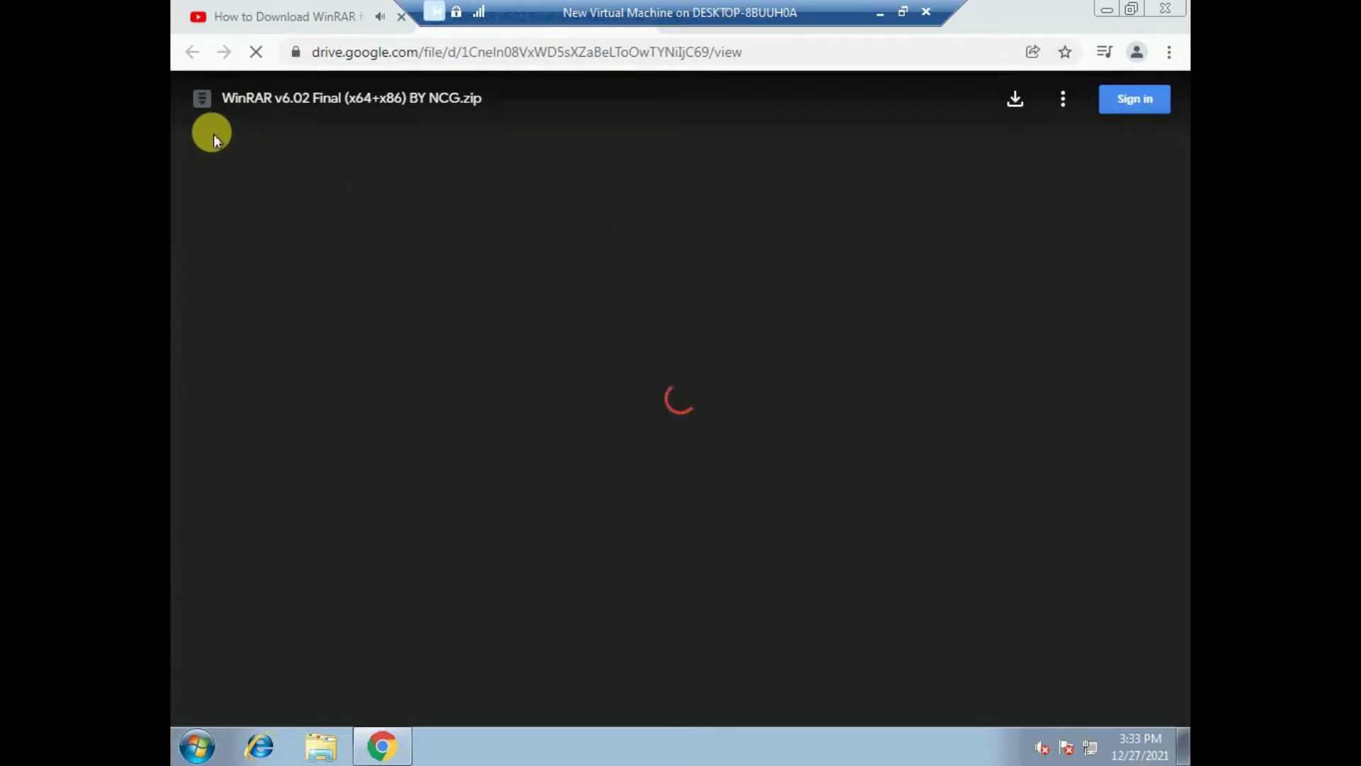
{"action": "left_click", "coordinate": [302, 19]}
- Scroll through the viewer comments, marking words in the Windows 7 zip comment
{"action": "scroll", "coordinate": [586, 389], "scroll_direction": "down", "scroll_amount": 3}
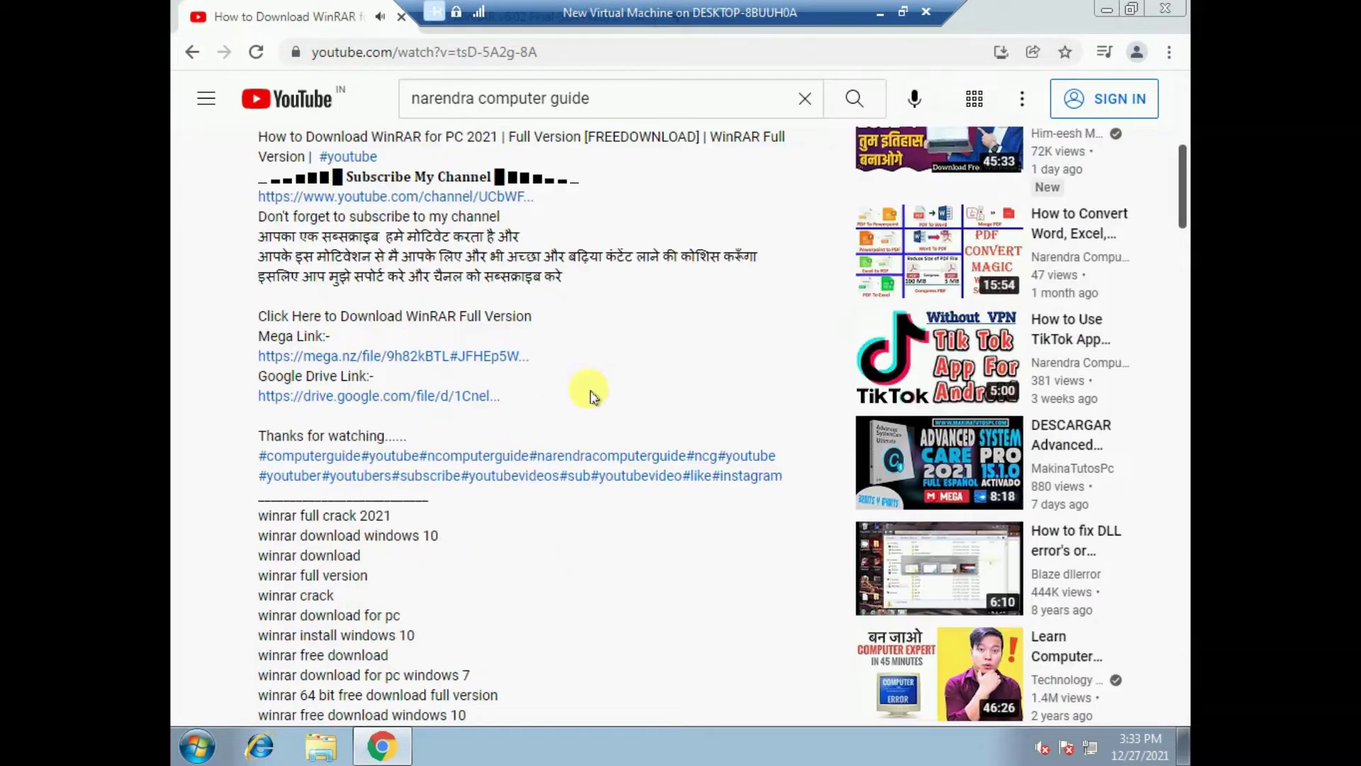
{"action": "scroll", "coordinate": [592, 396], "scroll_direction": "down", "scroll_amount": 15}
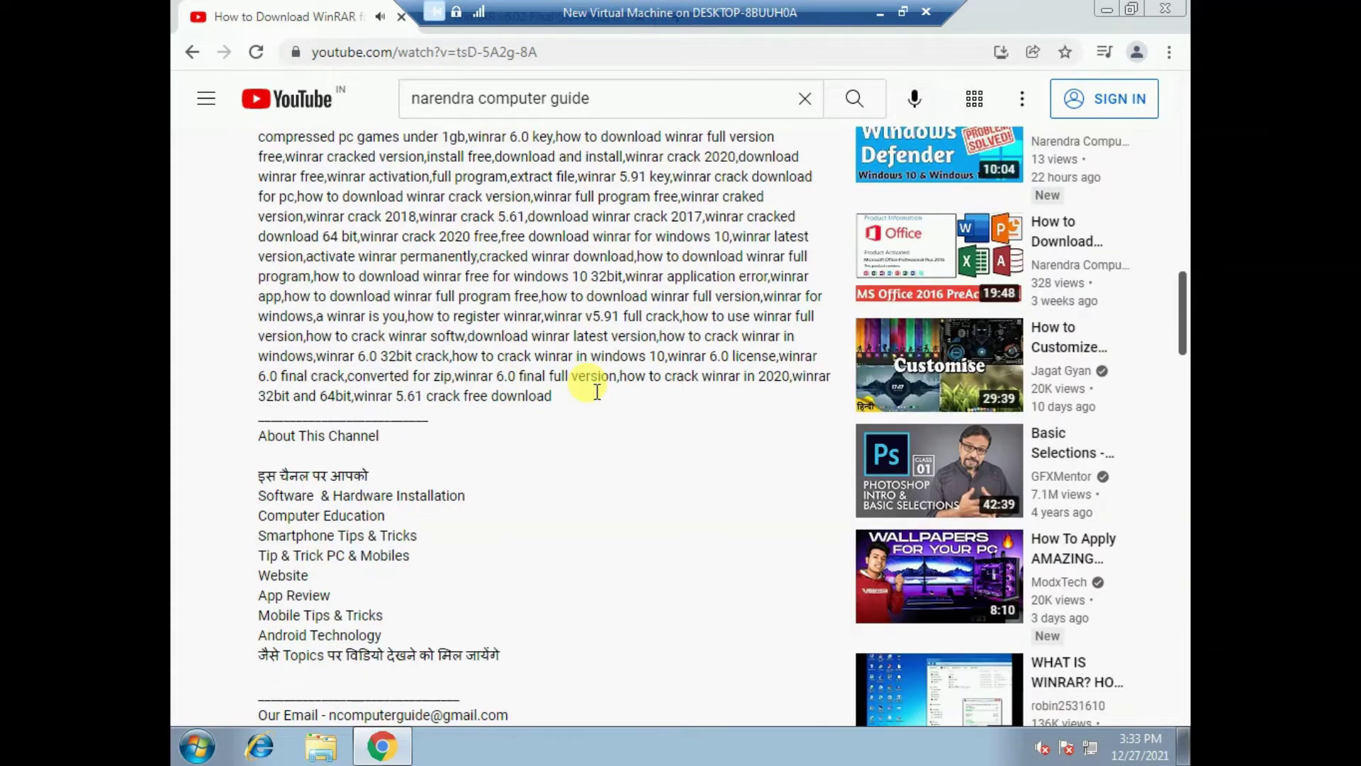
{"action": "scroll", "coordinate": [594, 395], "scroll_direction": "down", "scroll_amount": 15}
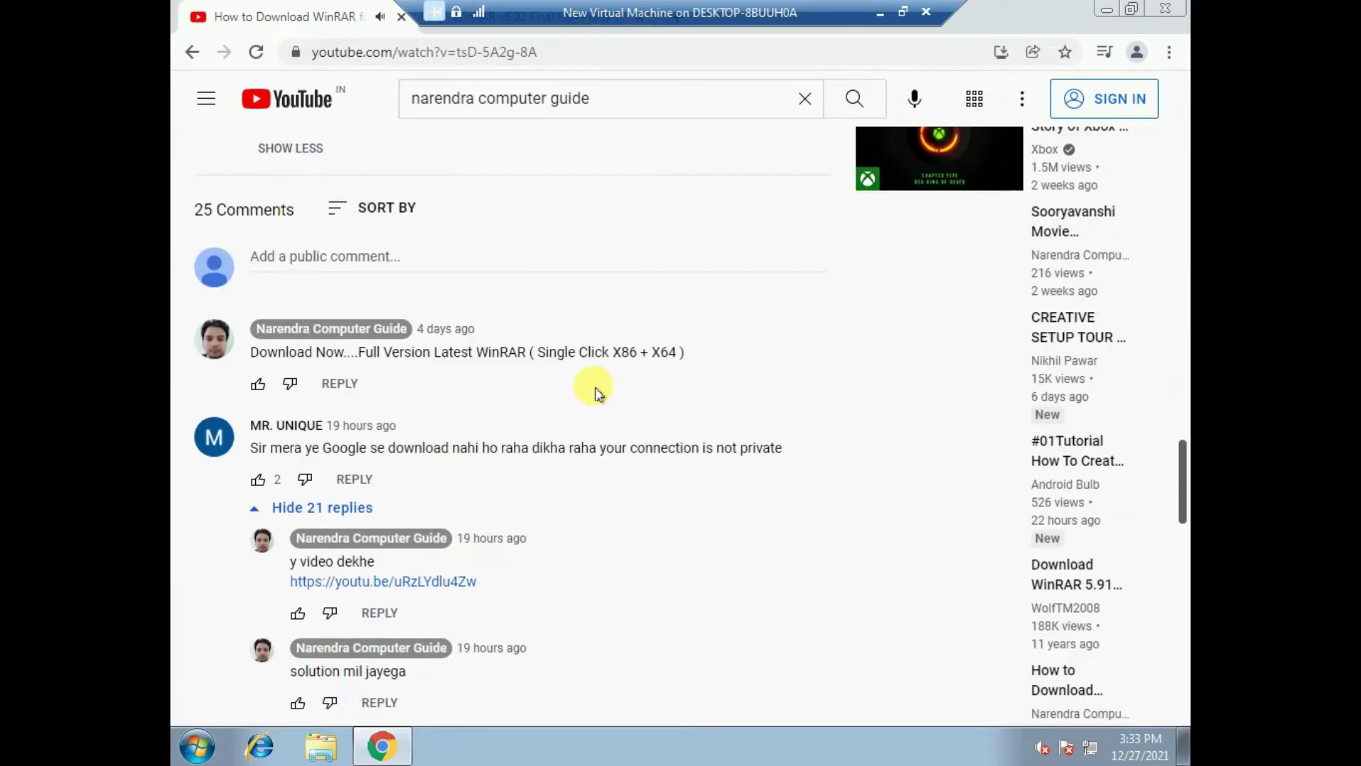
{"action": "scroll", "coordinate": [596, 391], "scroll_direction": "down", "scroll_amount": 3}
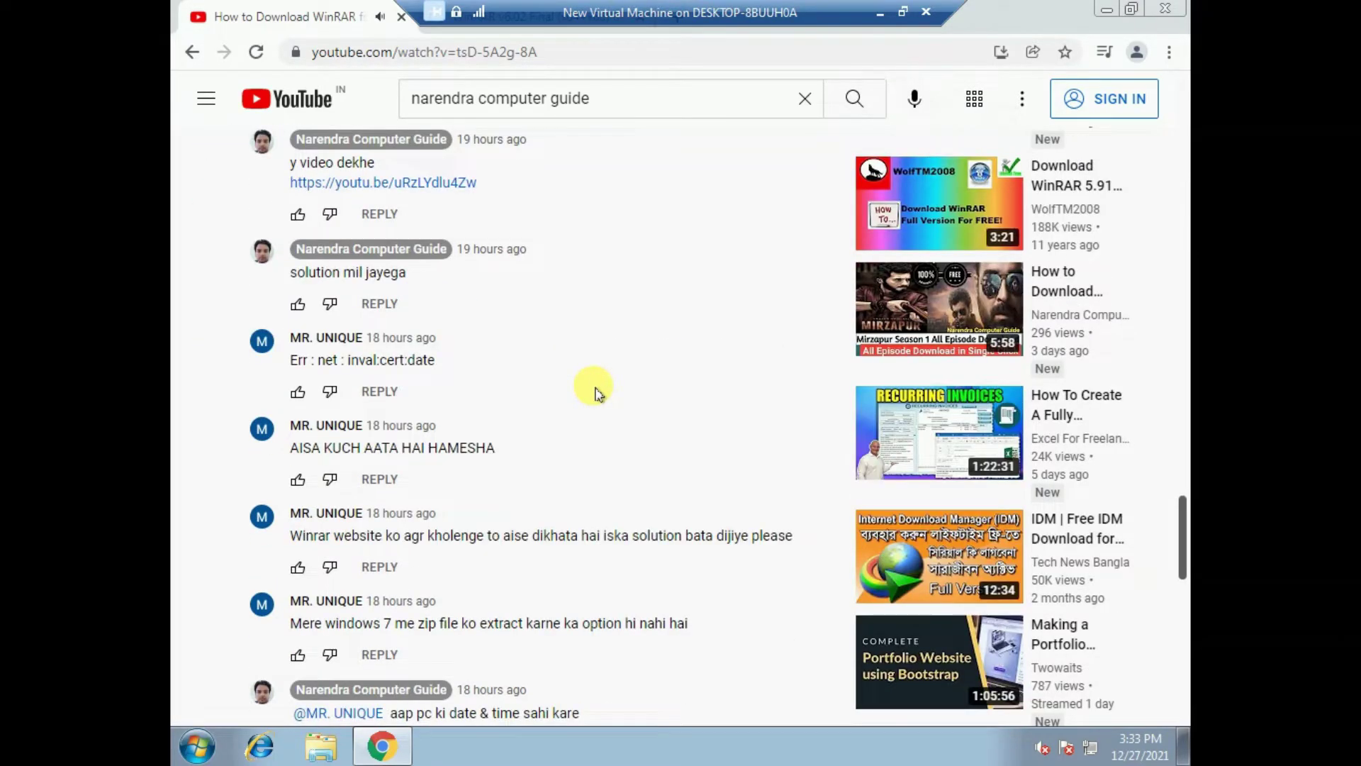
{"action": "scroll", "coordinate": [594, 393], "scroll_direction": "down", "scroll_amount": 2}
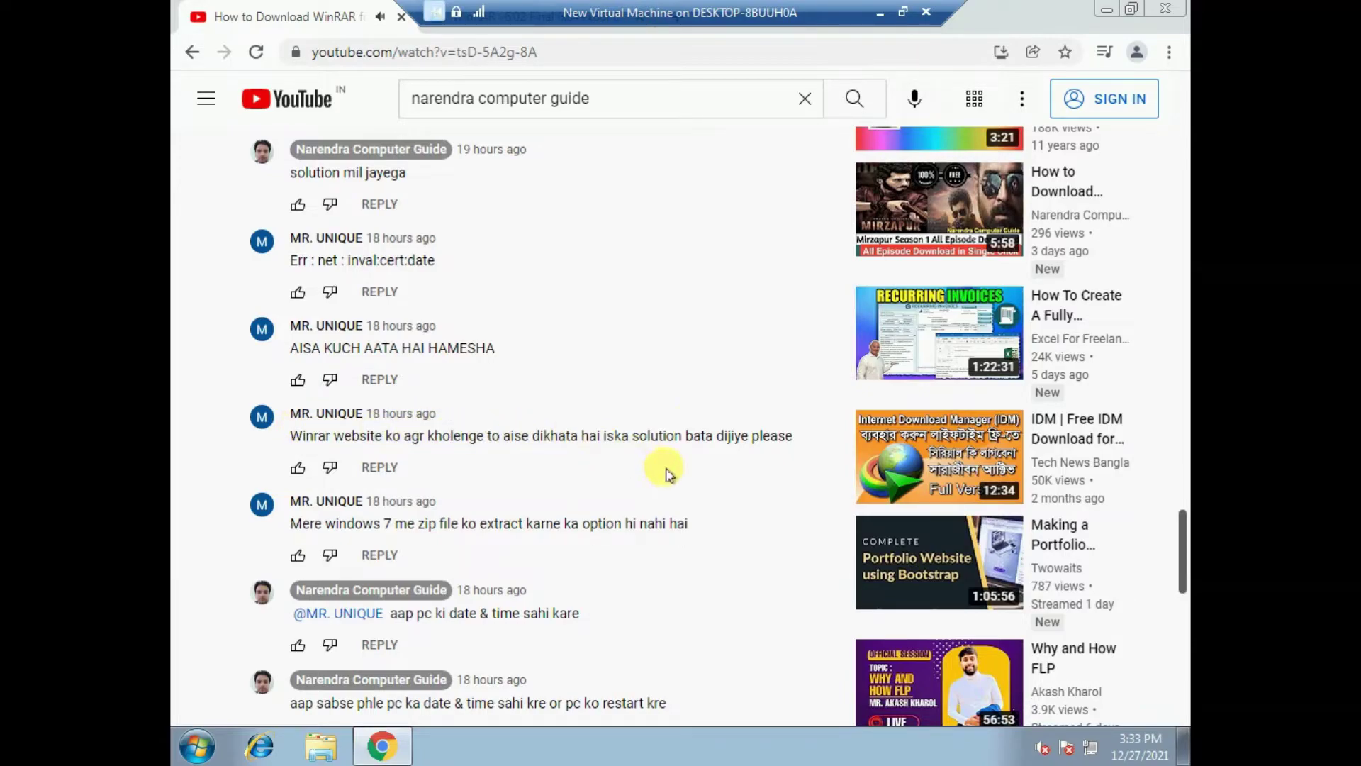
{"action": "scroll", "coordinate": [733, 429], "scroll_direction": "down", "scroll_amount": 3}
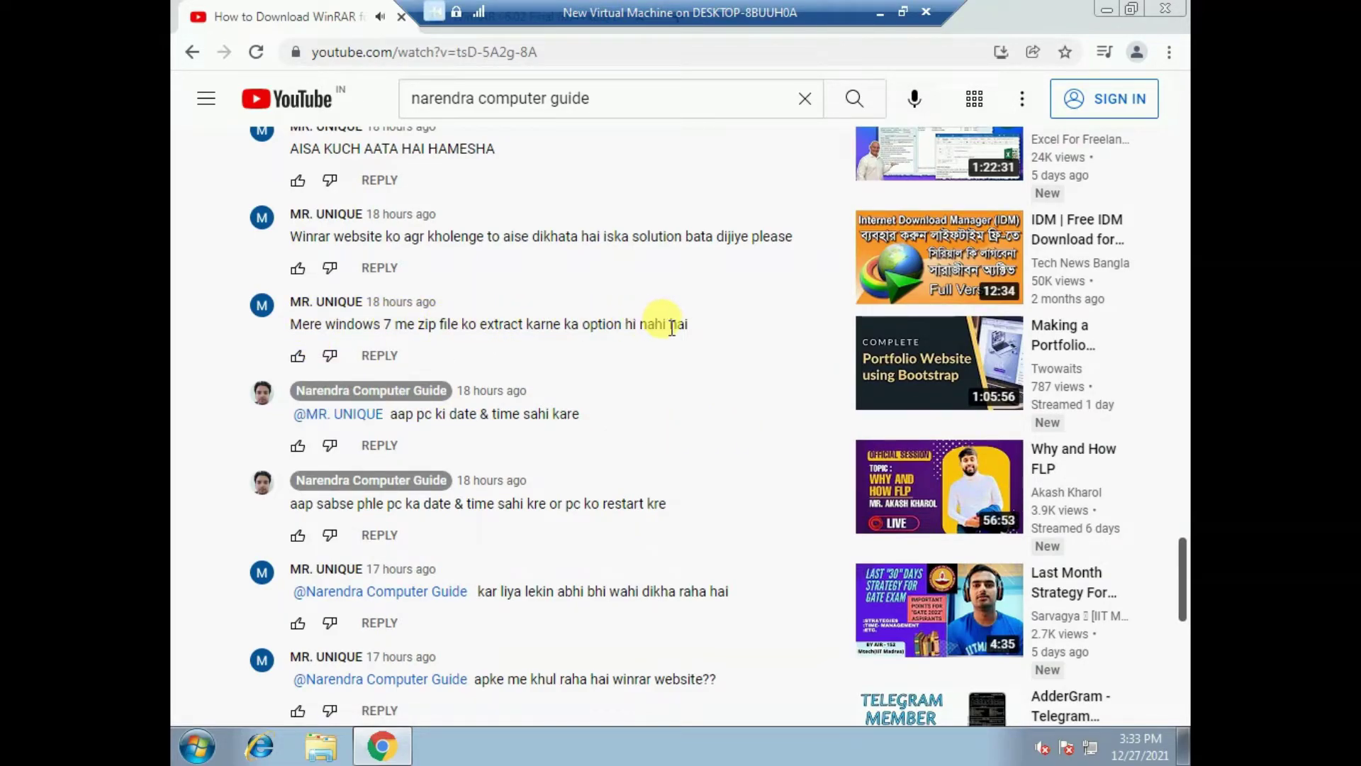
{"action": "left_click_drag", "start_coordinate": [671, 329], "coordinate": [607, 332]}
{"action": "scroll", "coordinate": [517, 567], "scroll_direction": "down", "scroll_amount": 2}
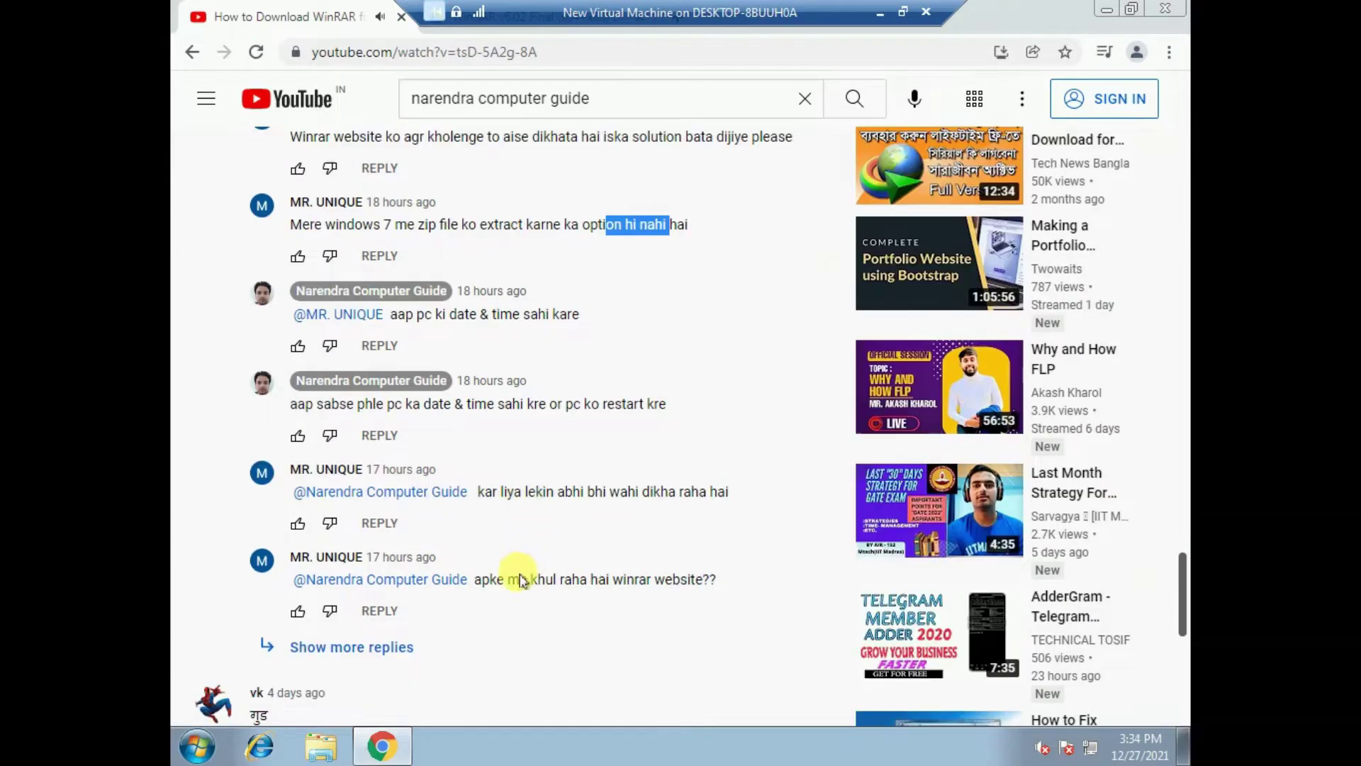
{"action": "scroll", "coordinate": [554, 543], "scroll_direction": "down", "scroll_amount": 2}
{"action": "scroll", "coordinate": [554, 539], "scroll_direction": "up", "scroll_amount": 15}
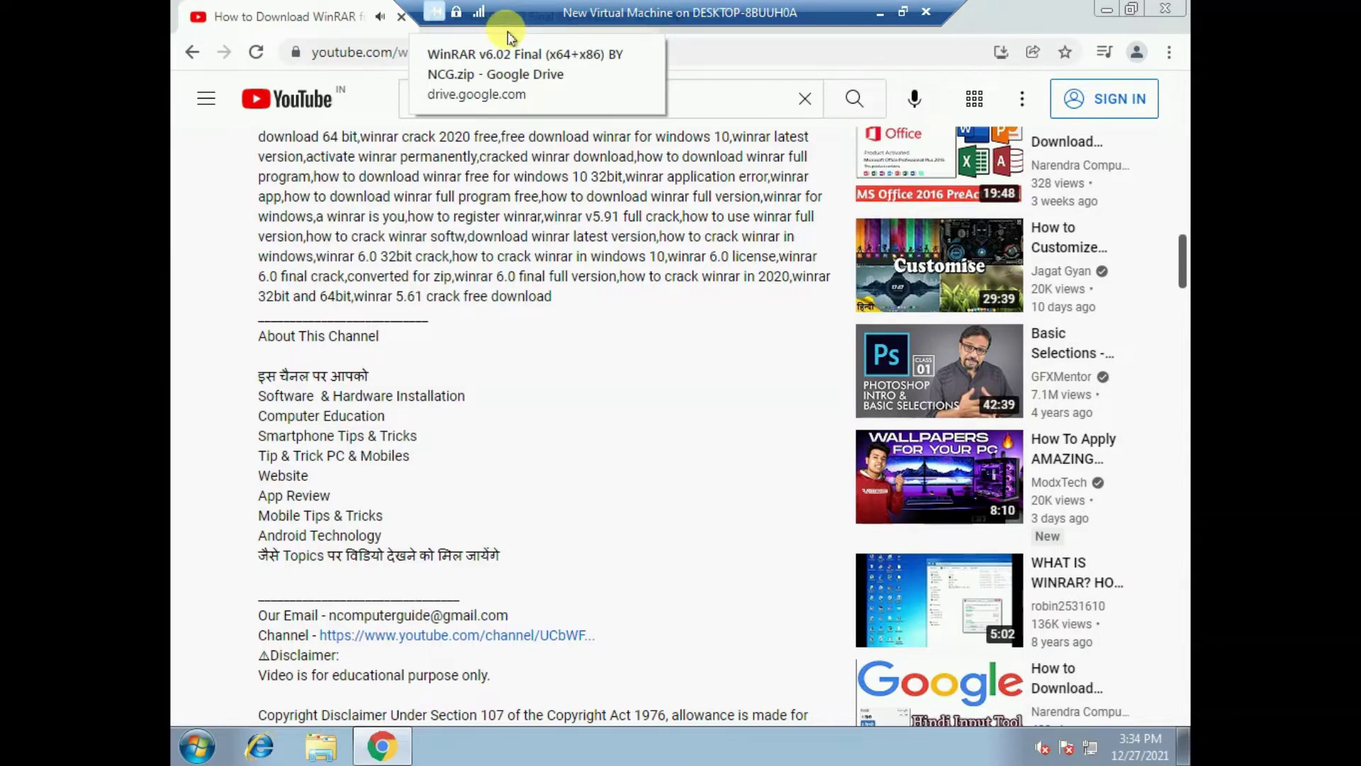
- Download WinRAR v6.02 Final (x64+x86) BY NCG.zip from Google Drive and list all Chrome downloads
{"action": "left_click", "coordinate": [508, 32]}
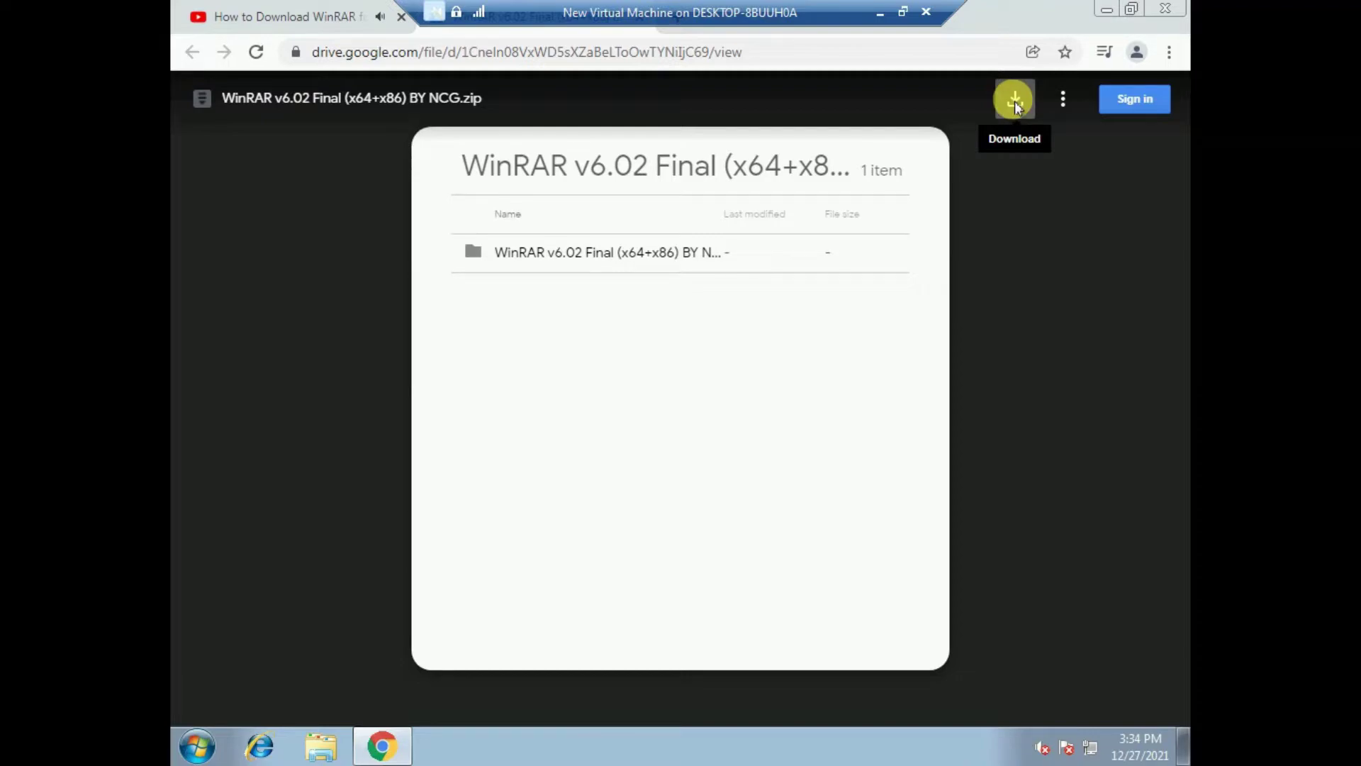
{"action": "left_click", "coordinate": [1014, 99]}
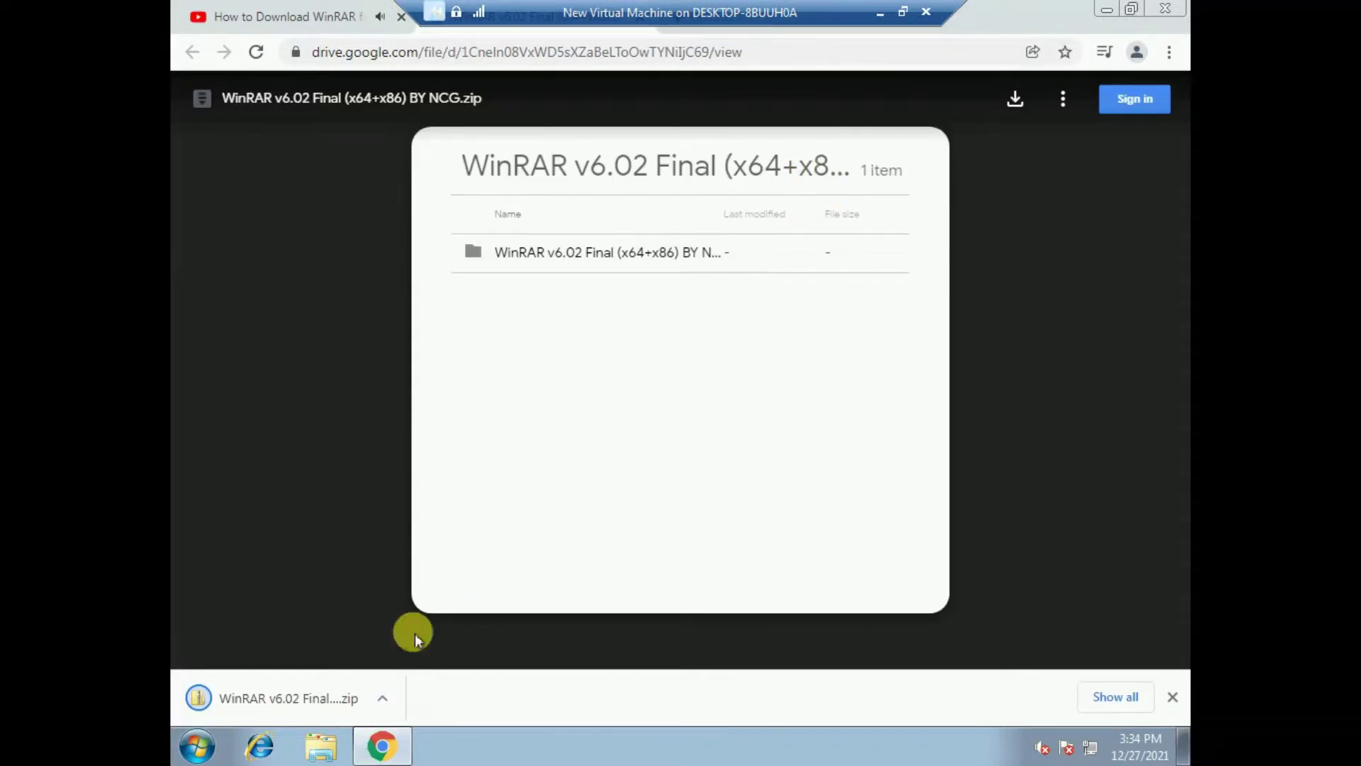
{"action": "left_click", "coordinate": [1113, 700]}
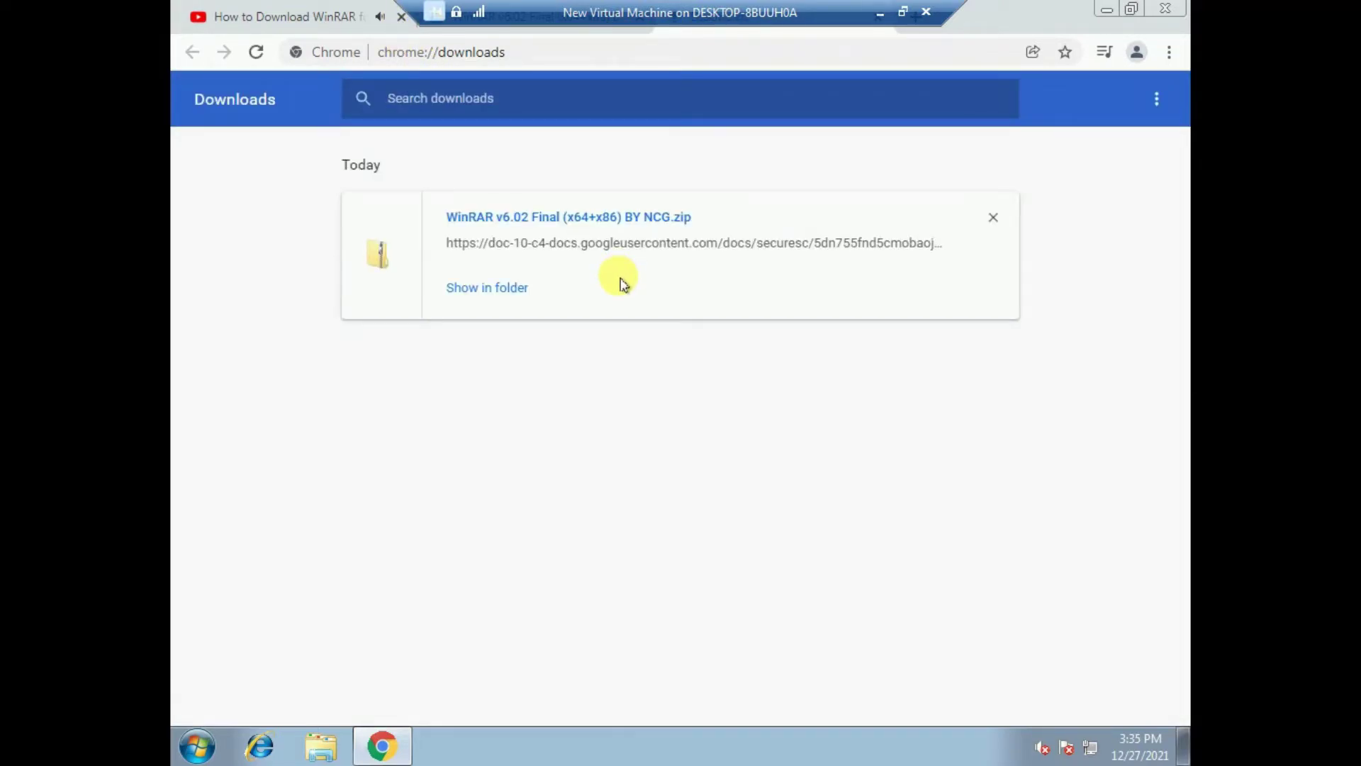
- Show the downloaded WinRAR v6.02 zip in its Downloads folder and select it
{"action": "left_click", "coordinate": [492, 291]}
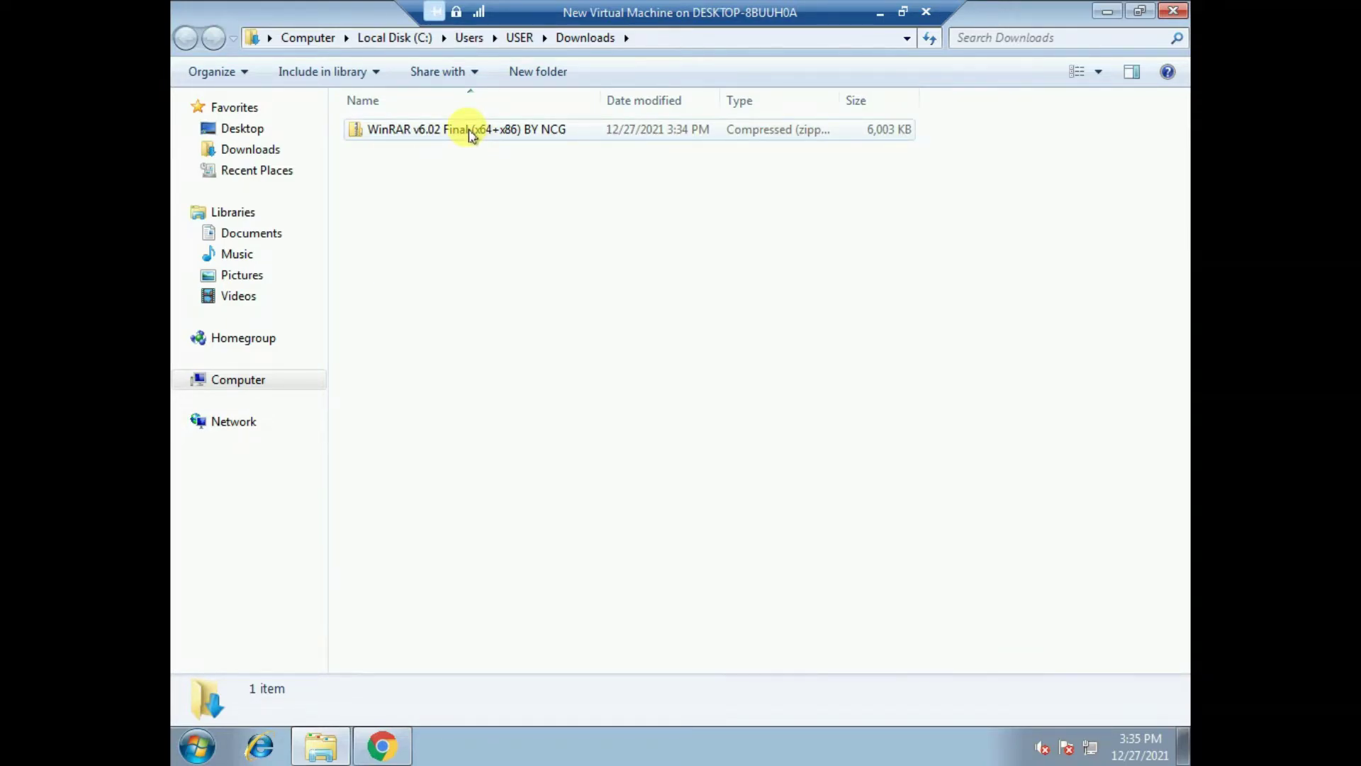
{"action": "left_click", "coordinate": [500, 135]}
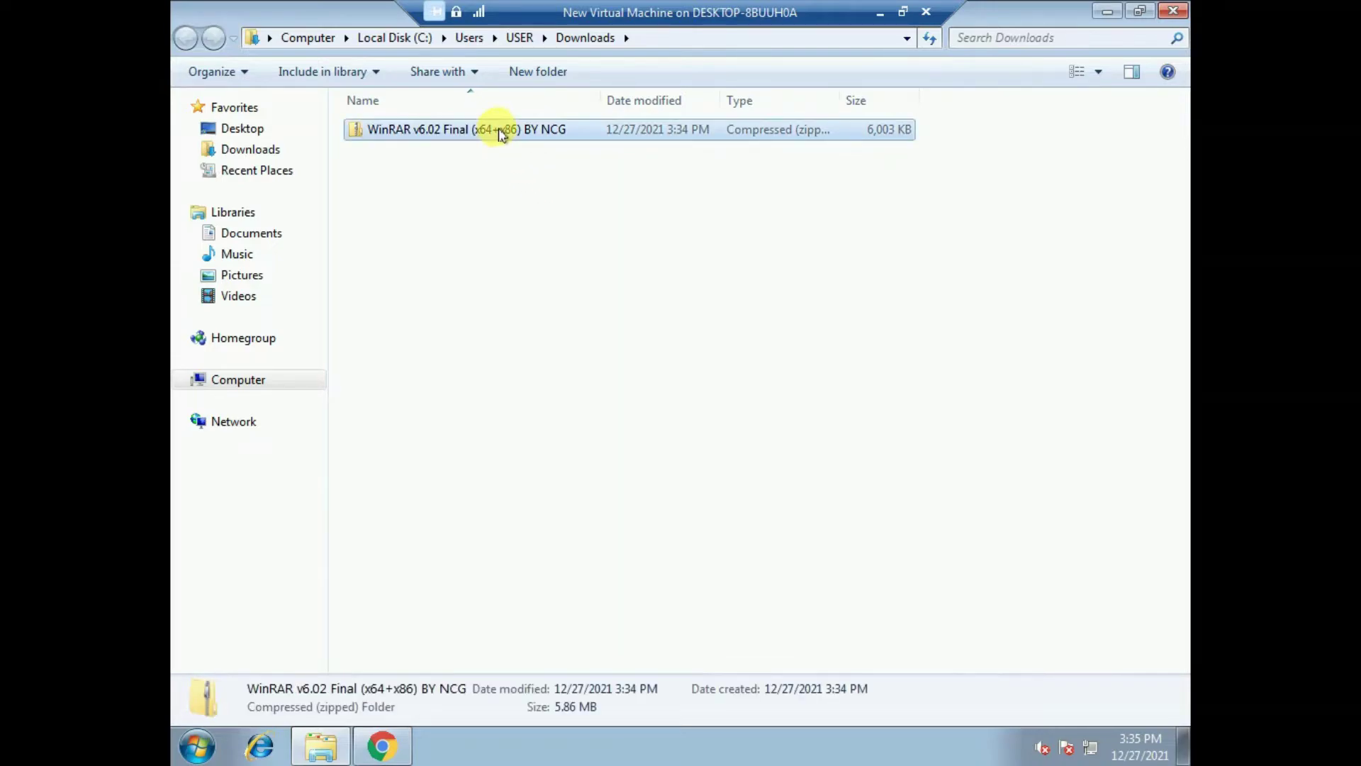
{"action": "left_click", "coordinate": [541, 222]}
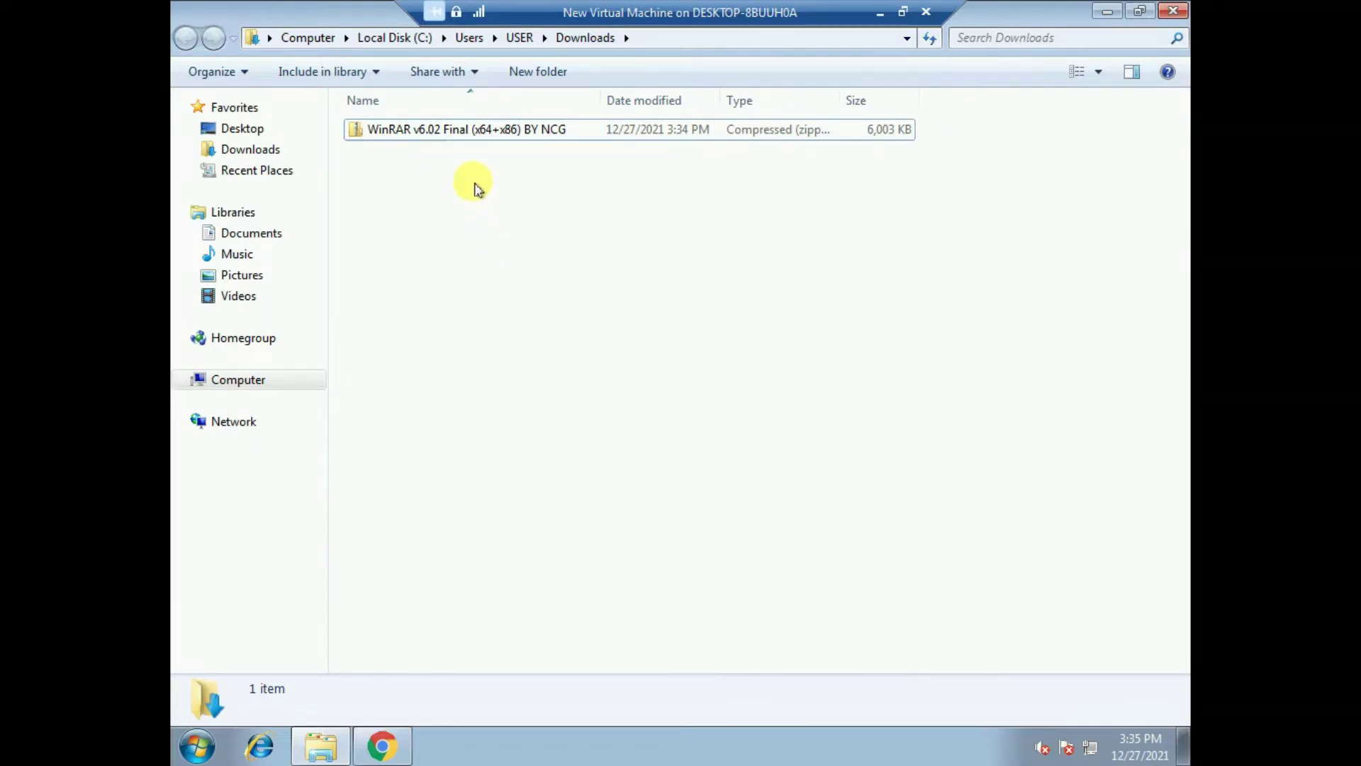
{"action": "left_click", "coordinate": [458, 136]}
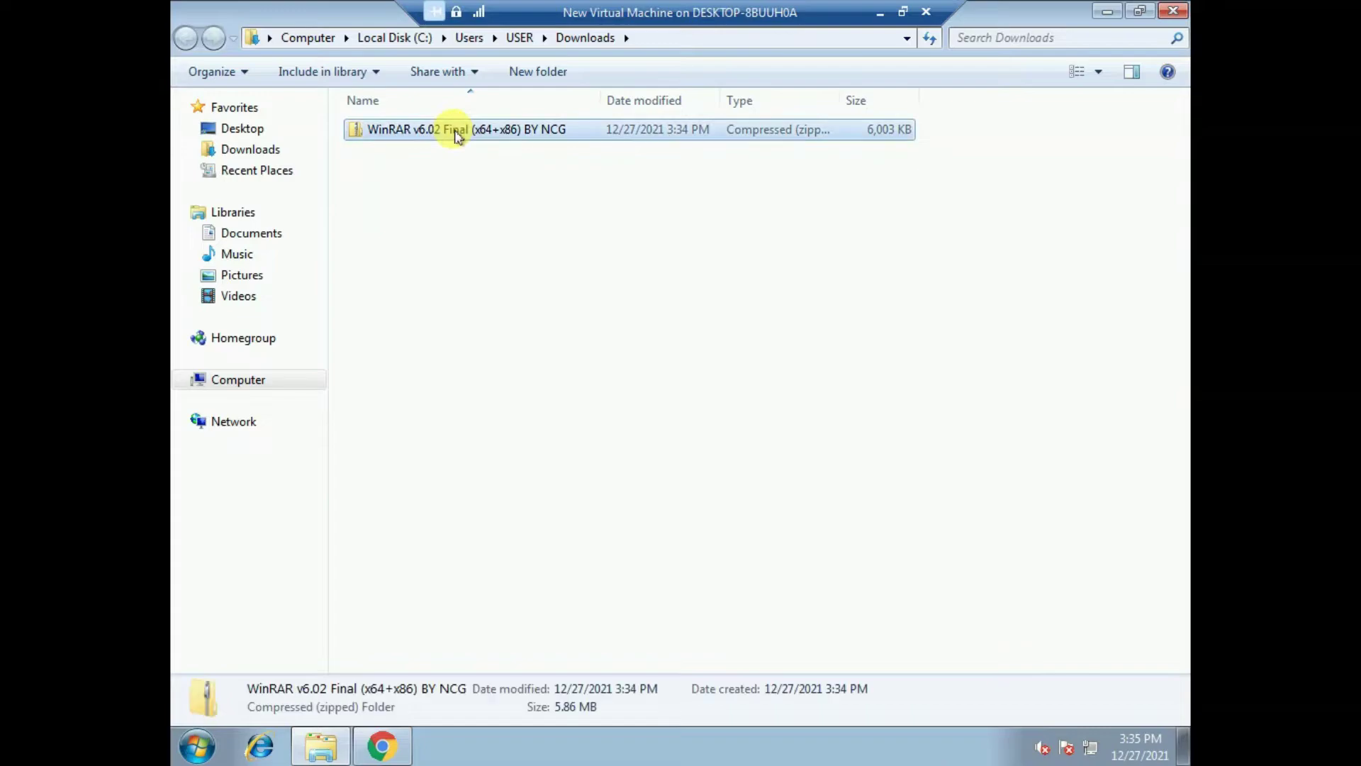
{"action": "left_click", "coordinate": [505, 189]}
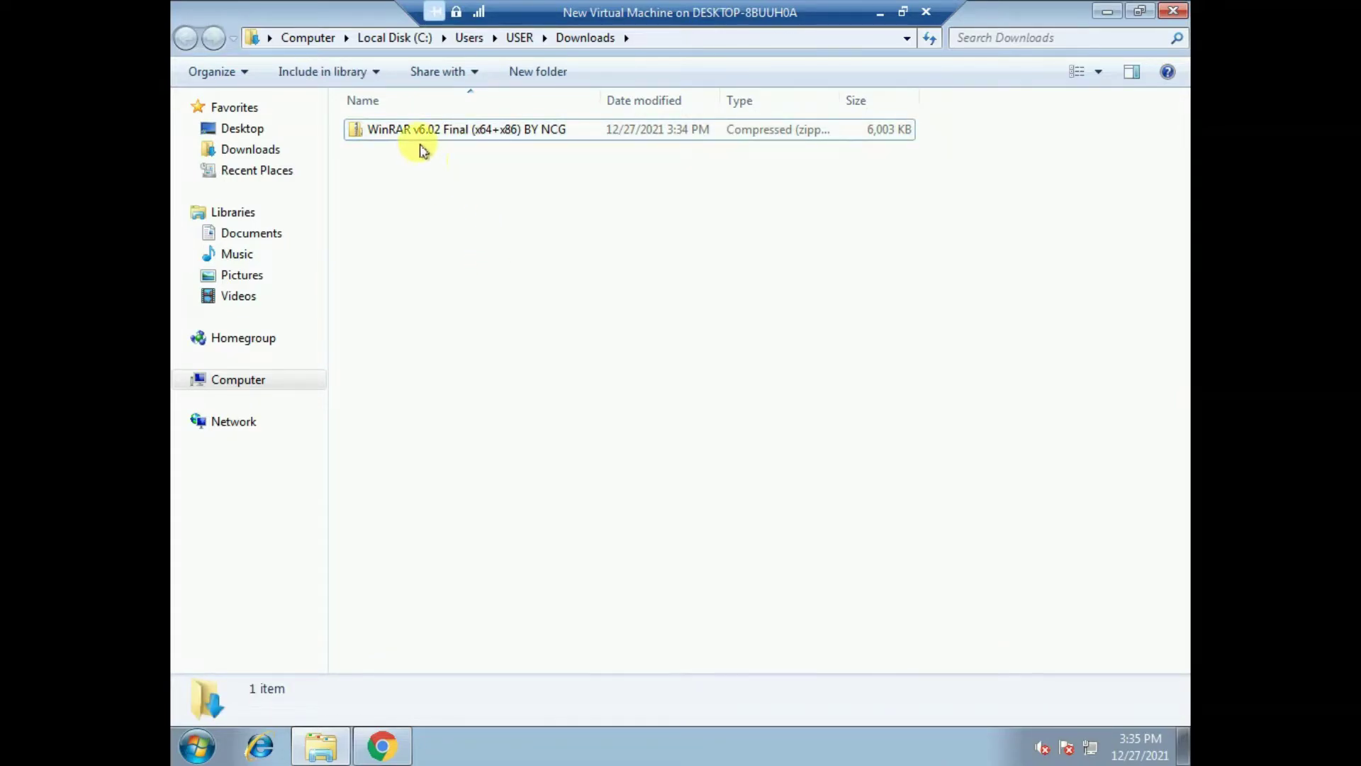
{"action": "left_click", "coordinate": [420, 136]}
{"action": "left_click", "coordinate": [529, 170]}
{"action": "left_click", "coordinate": [494, 136]}
{"action": "right_click", "coordinate": [495, 134]}
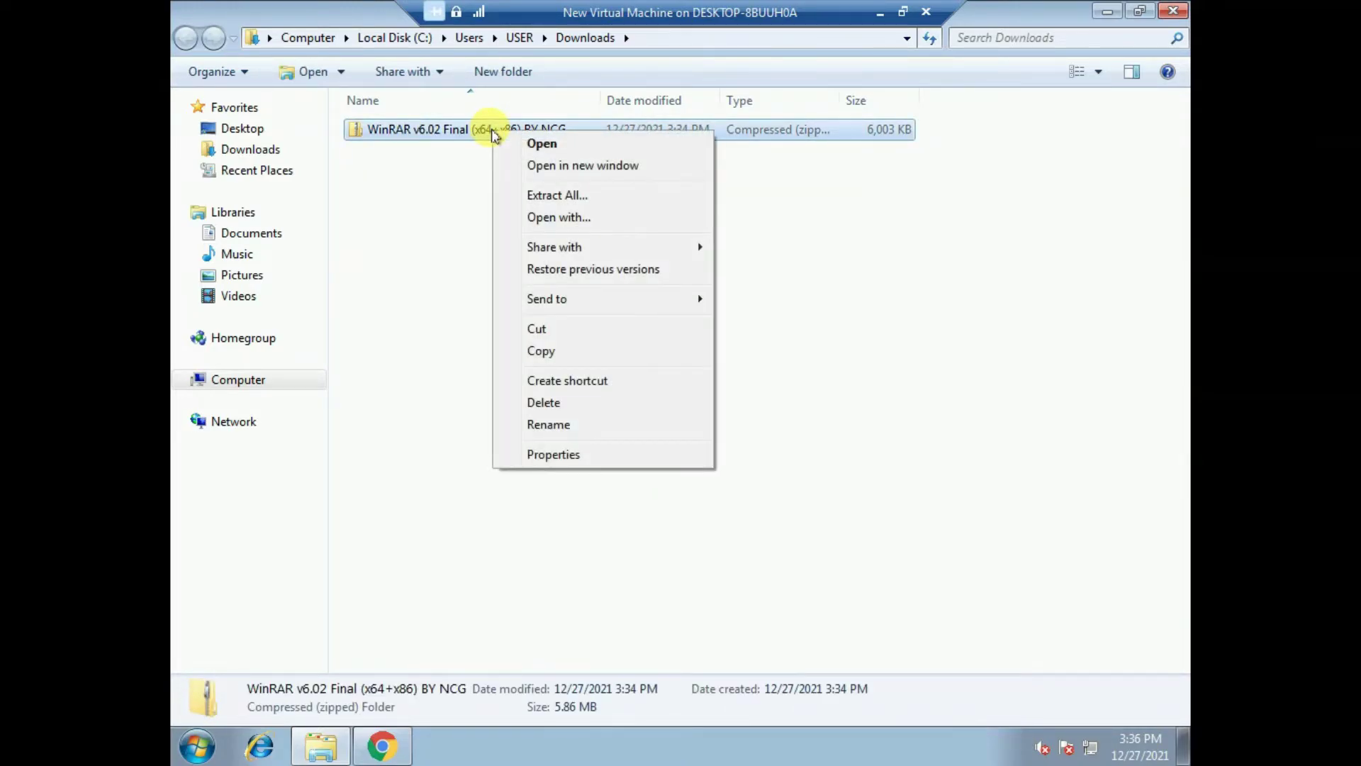
{"action": "left_click", "coordinate": [586, 202]}
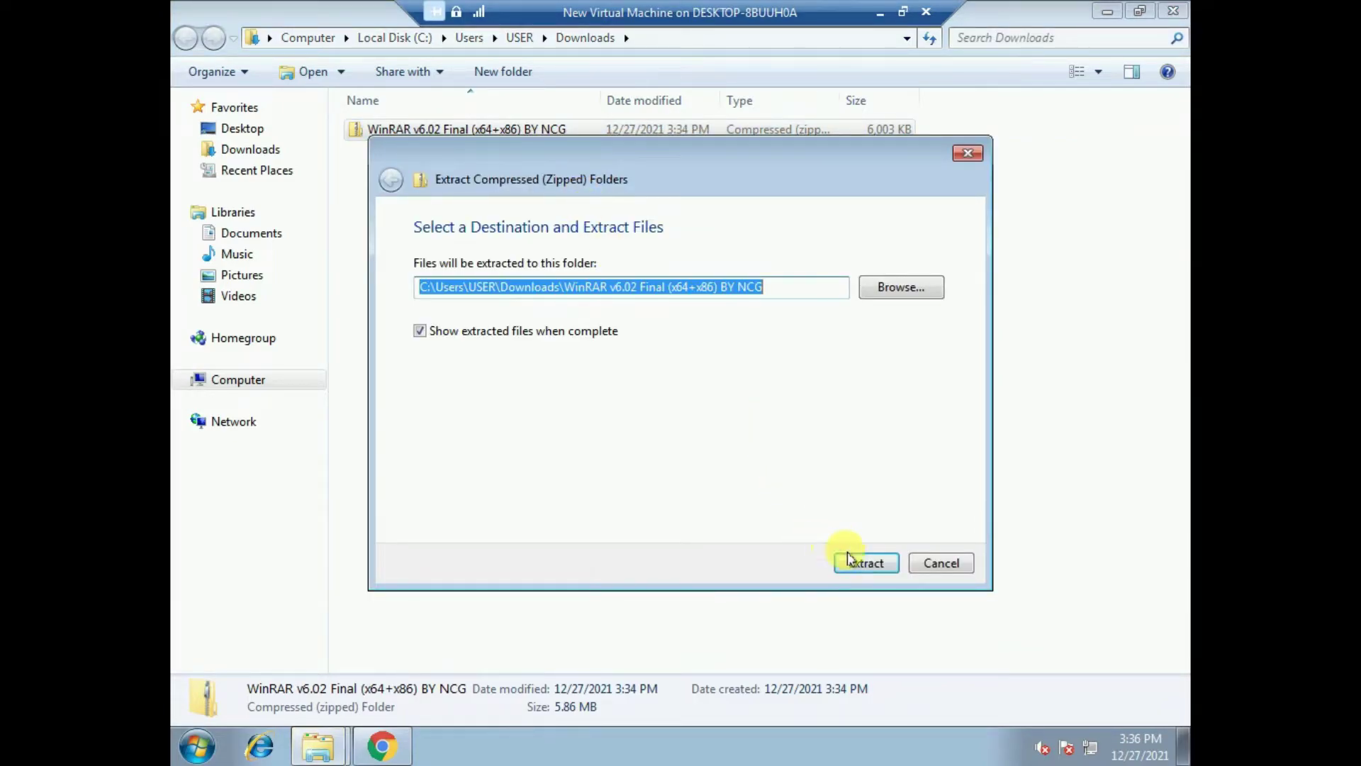
{"action": "left_click", "coordinate": [865, 564]}
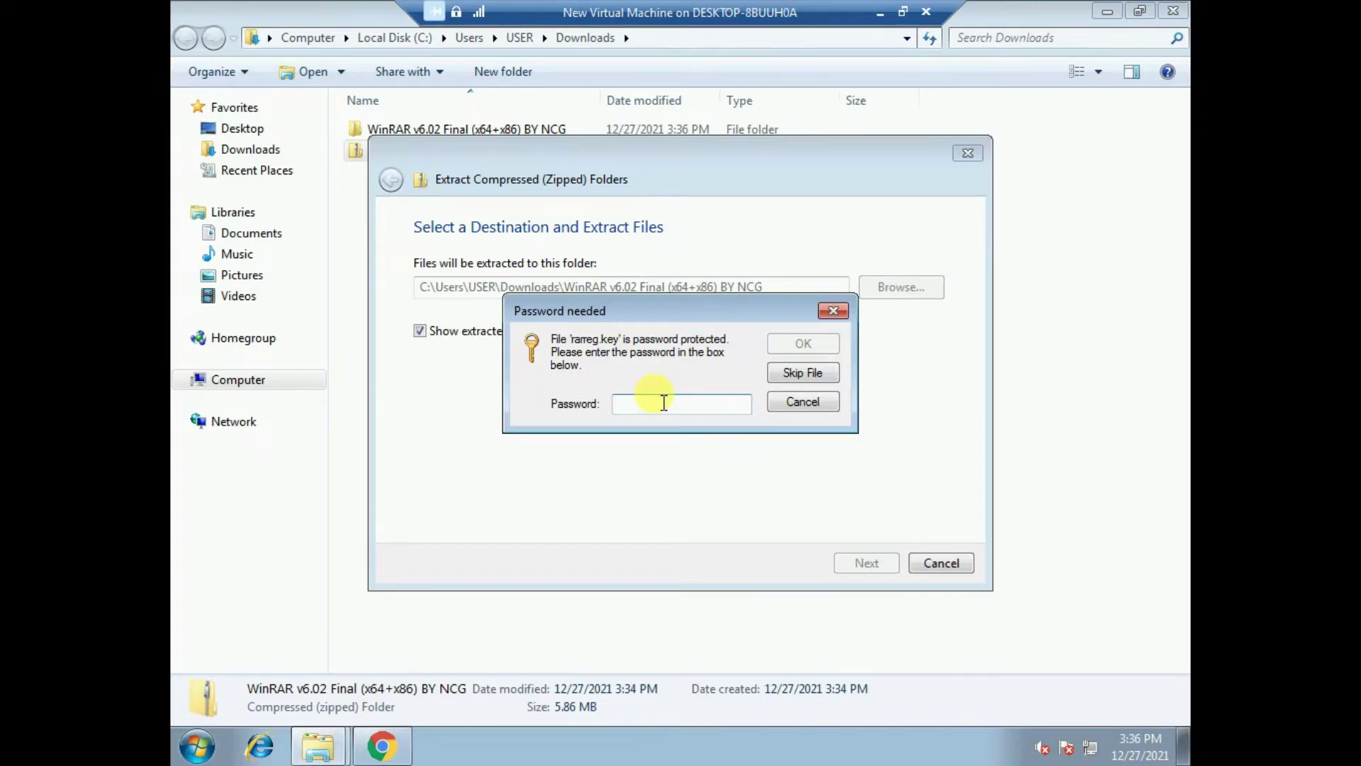
{"action": "type", "text": "1234"}
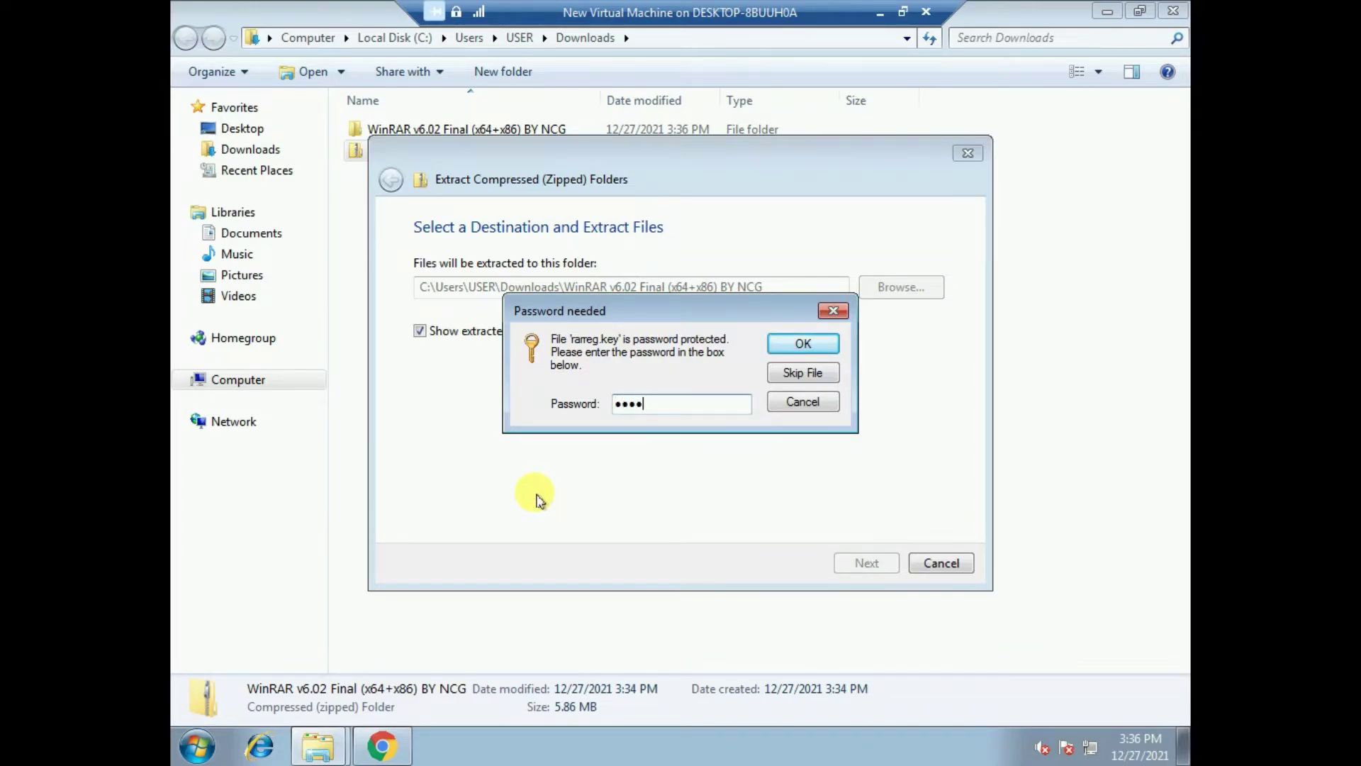
{"action": "key", "text": "super+r"}
{"action": "type", "text": "note"}
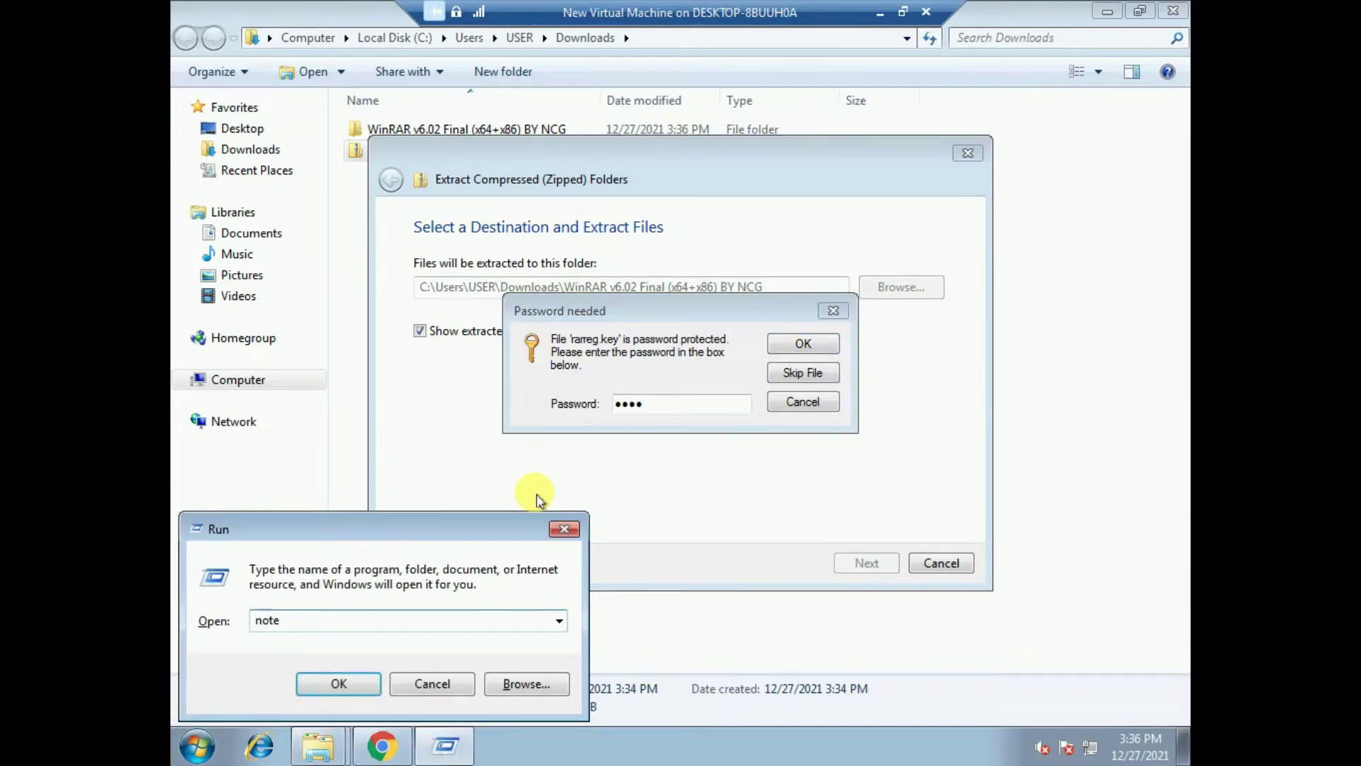
{"action": "key", "text": "Return"}
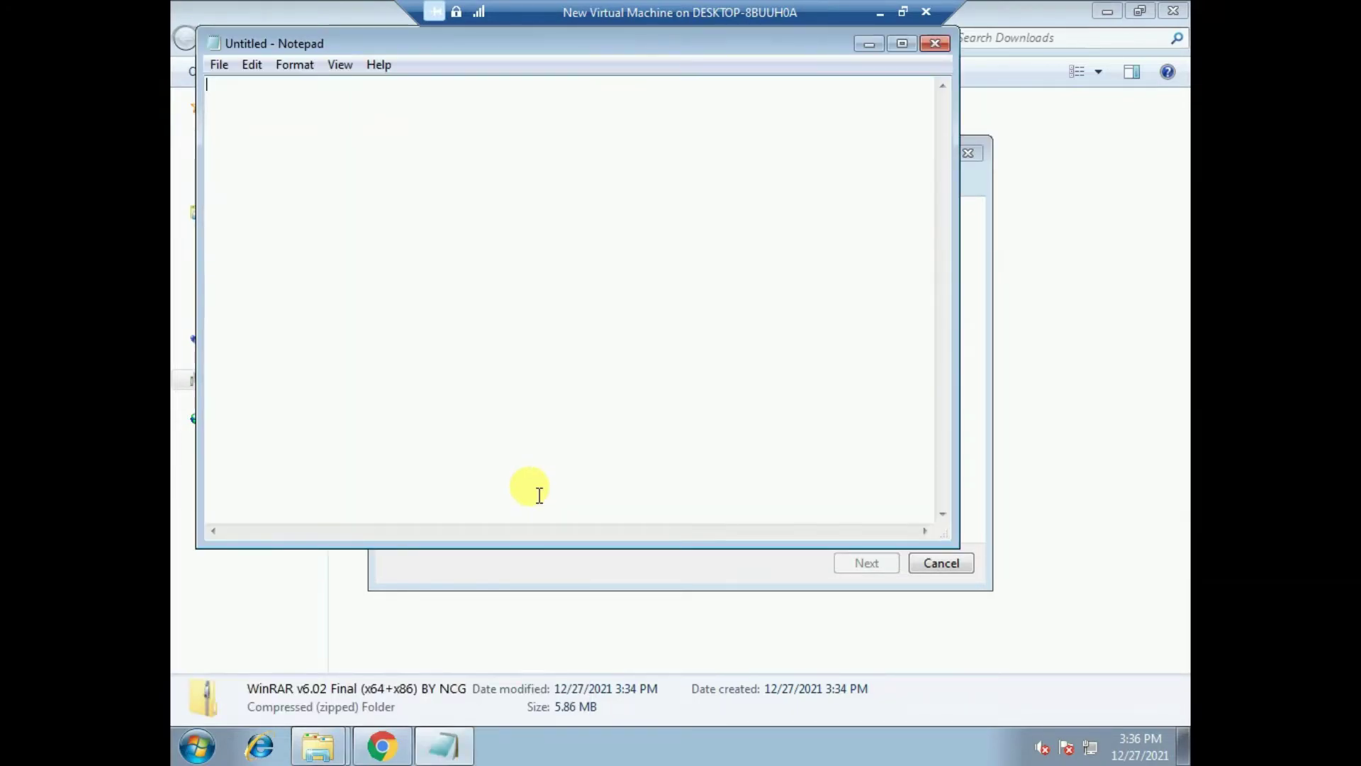
{"action": "left_click_drag", "start_coordinate": [453, 43], "coordinate": [660, 257]}
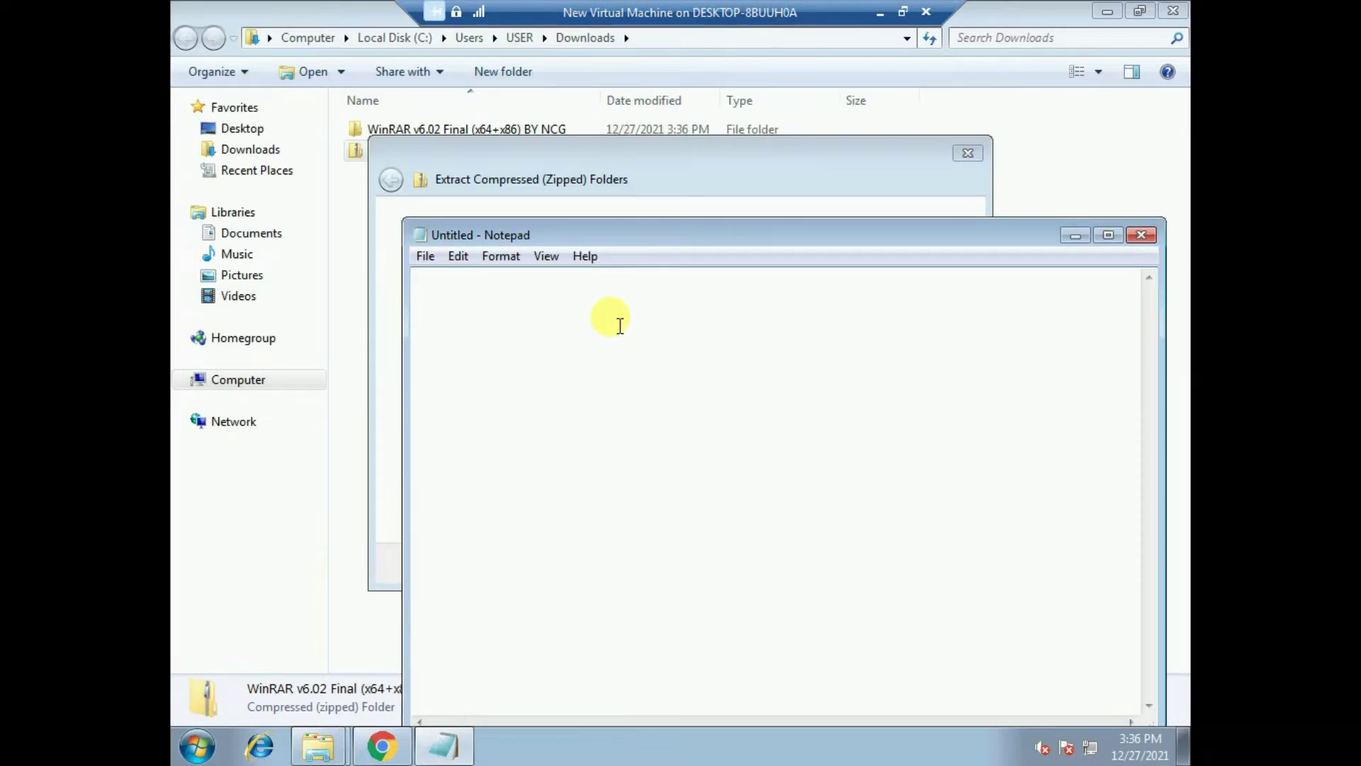
{"action": "type", "text": "1009"}
{"action": "left_click", "coordinate": [1074, 236]}
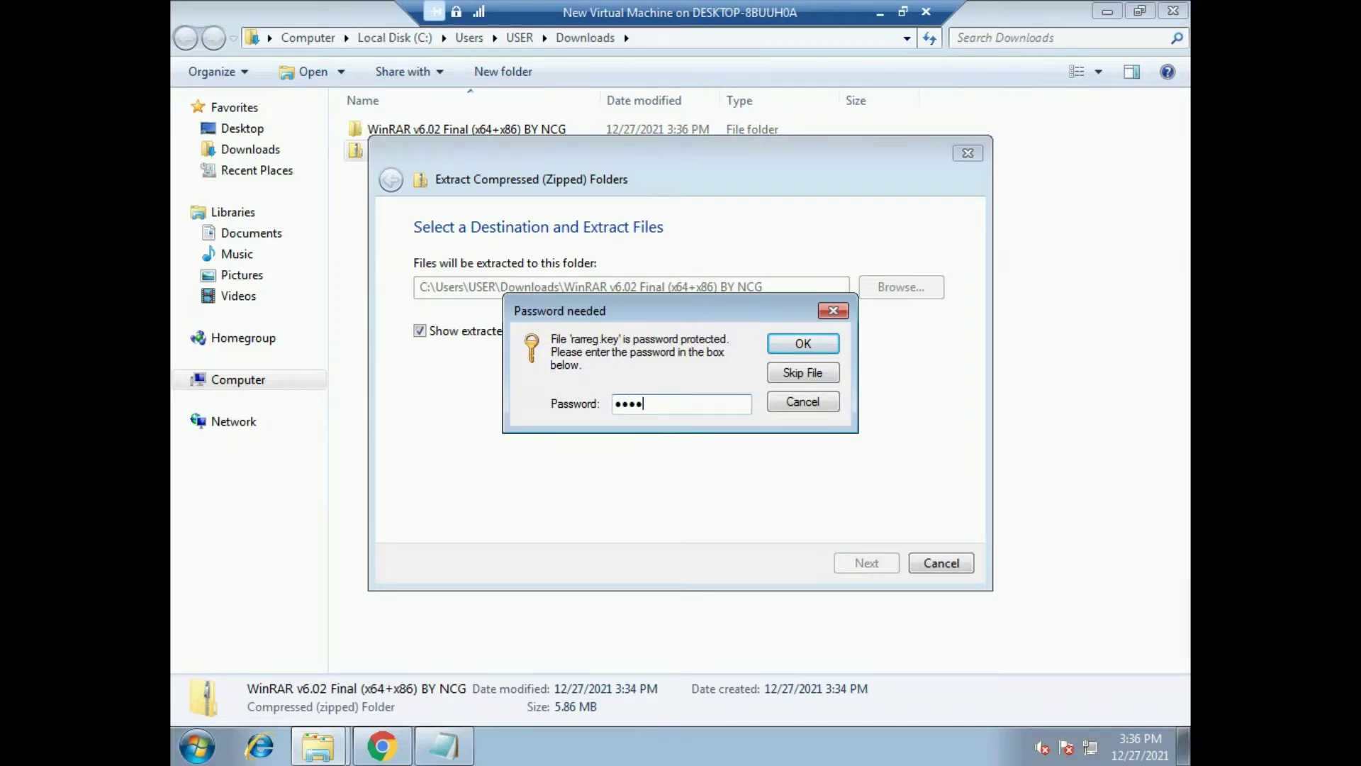
{"action": "left_click", "coordinate": [801, 346]}
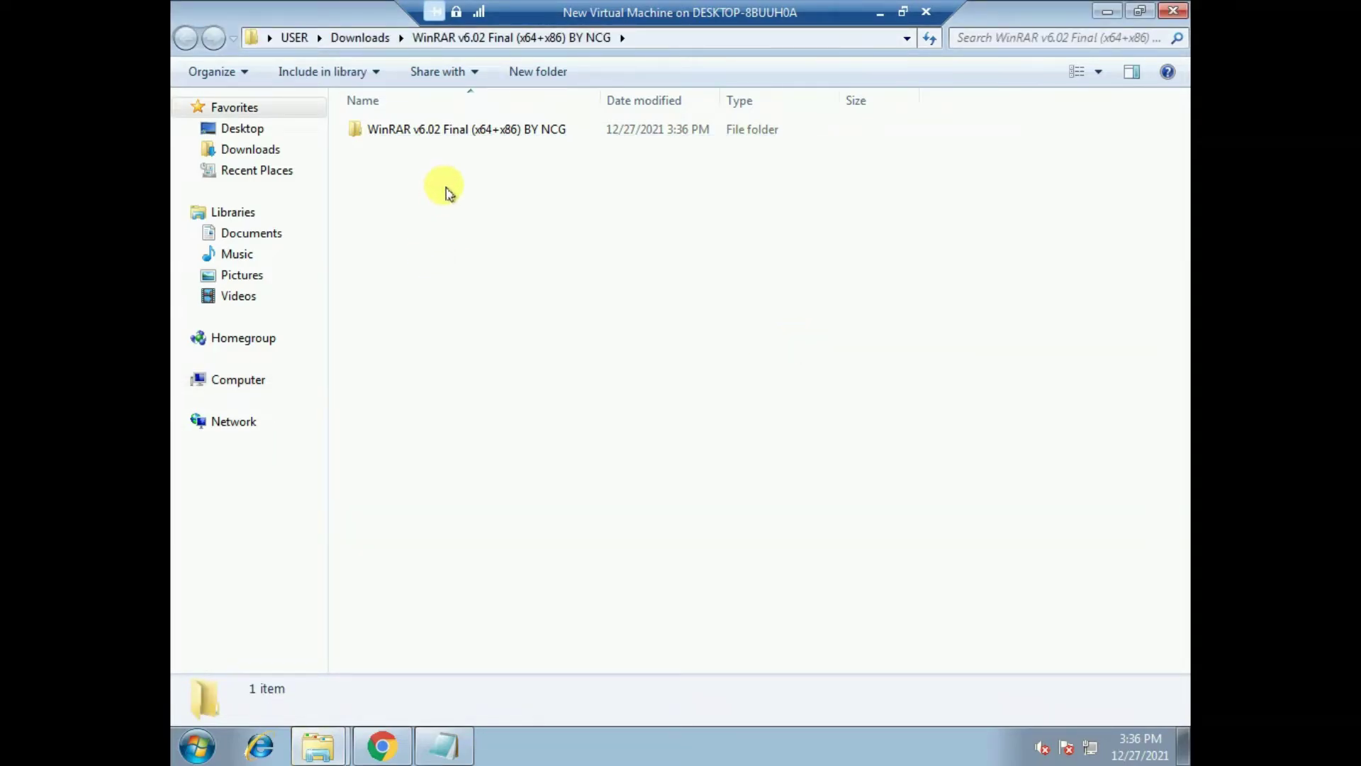
- Open the extracted WinRAR folder's Setup folder, then minimize or close the windows to reach the desktop
{"action": "double_click", "coordinate": [496, 132]}
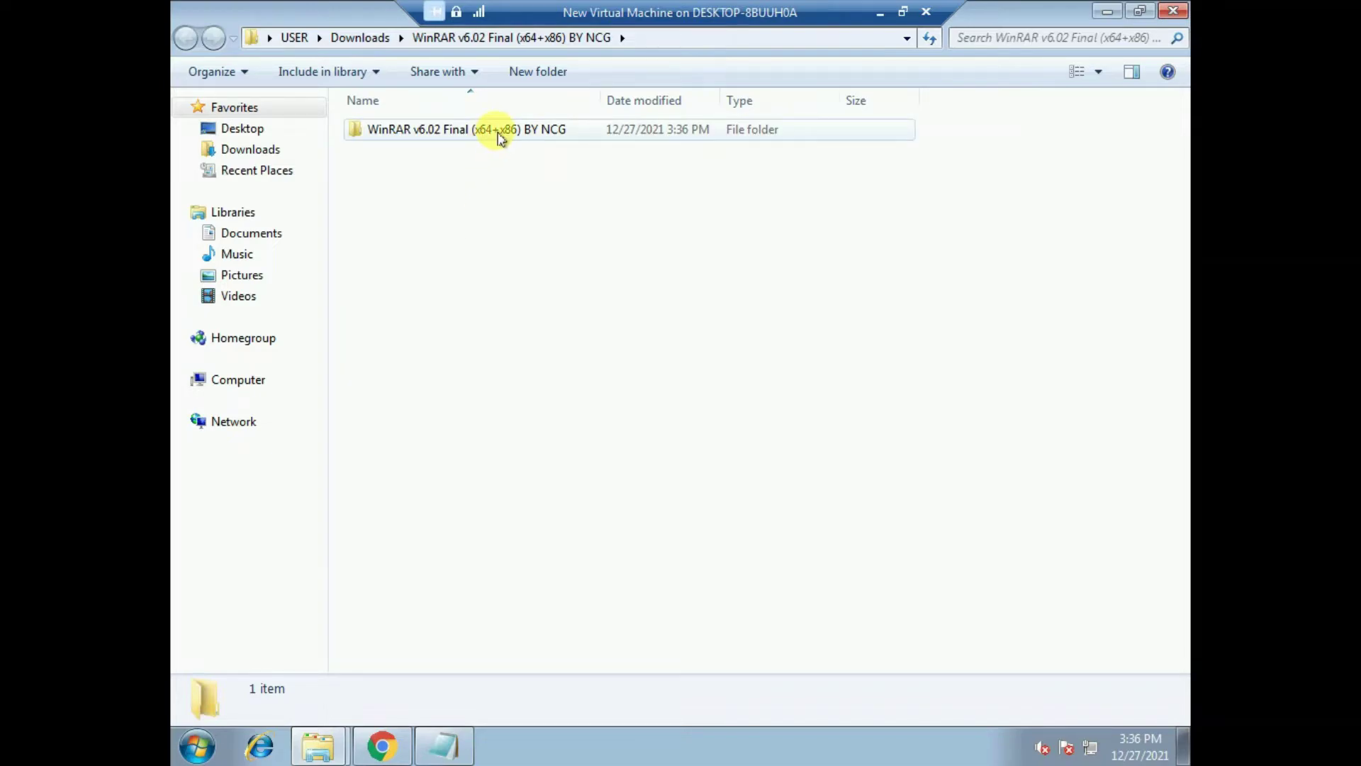
{"action": "double_click", "coordinate": [379, 149]}
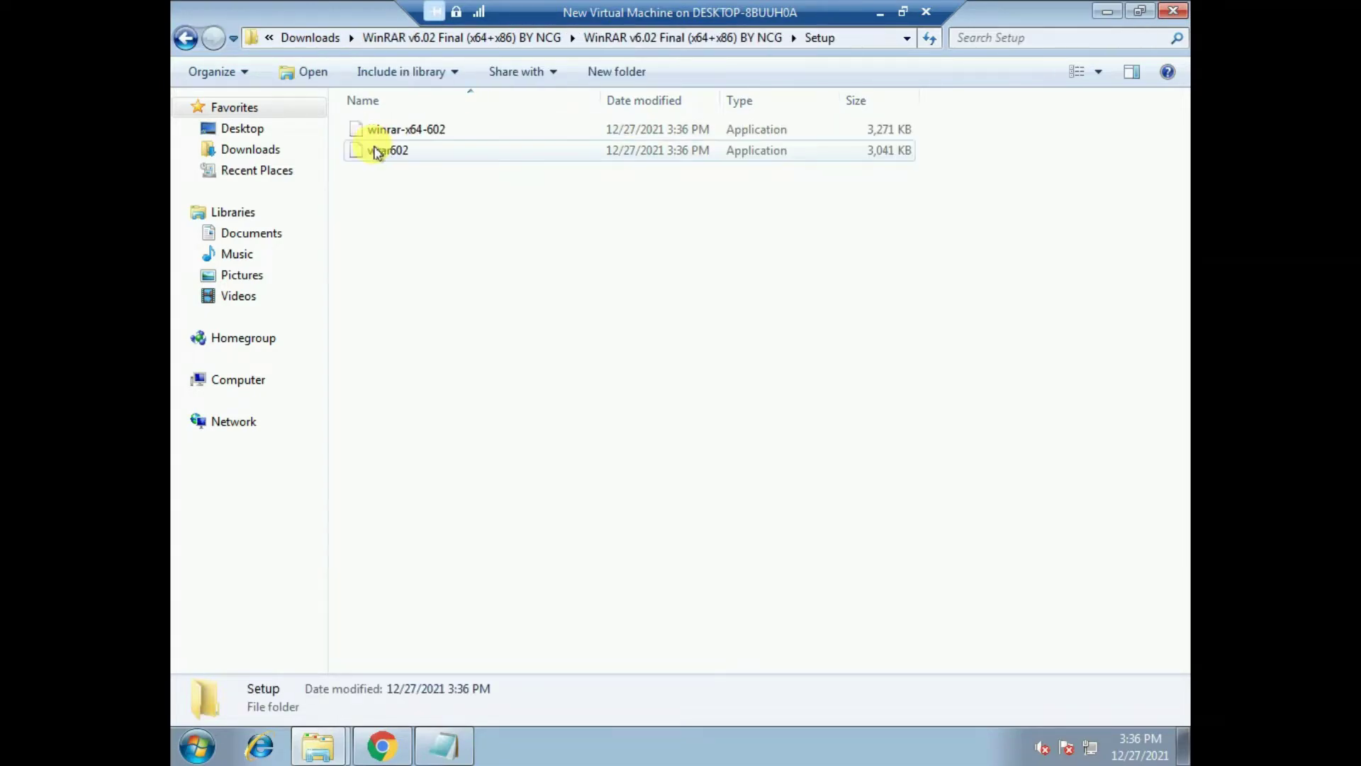
{"action": "left_click", "coordinate": [1107, 11]}
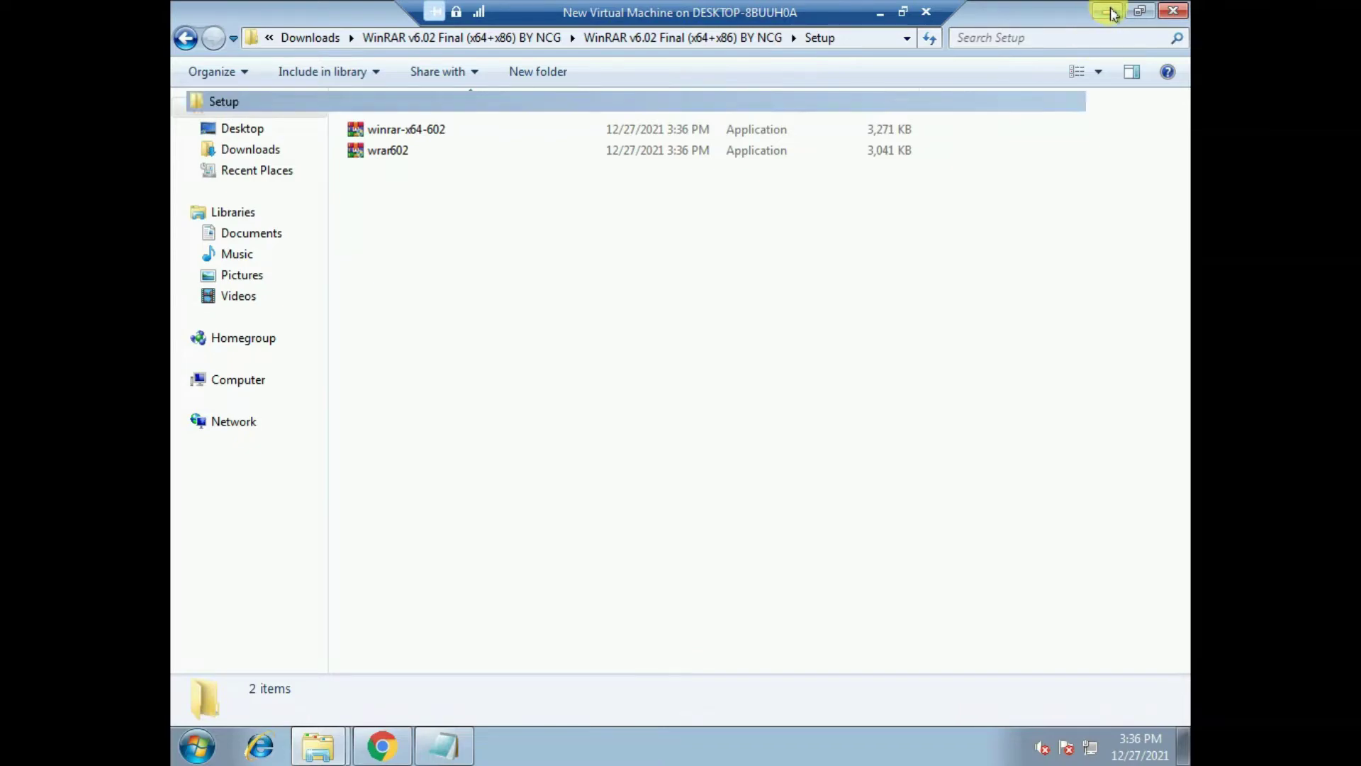
{"action": "left_click", "coordinate": [1107, 11]}
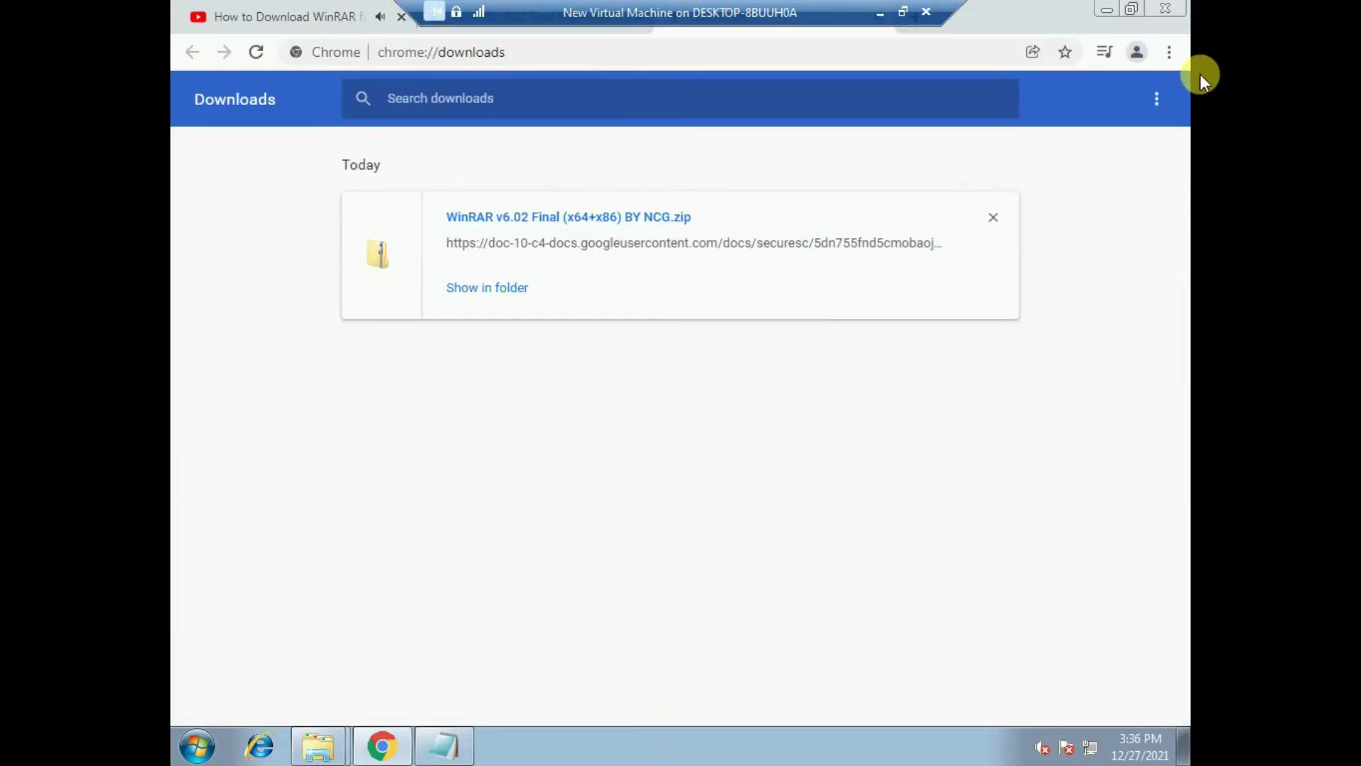
{"action": "left_click", "coordinate": [1113, 11]}
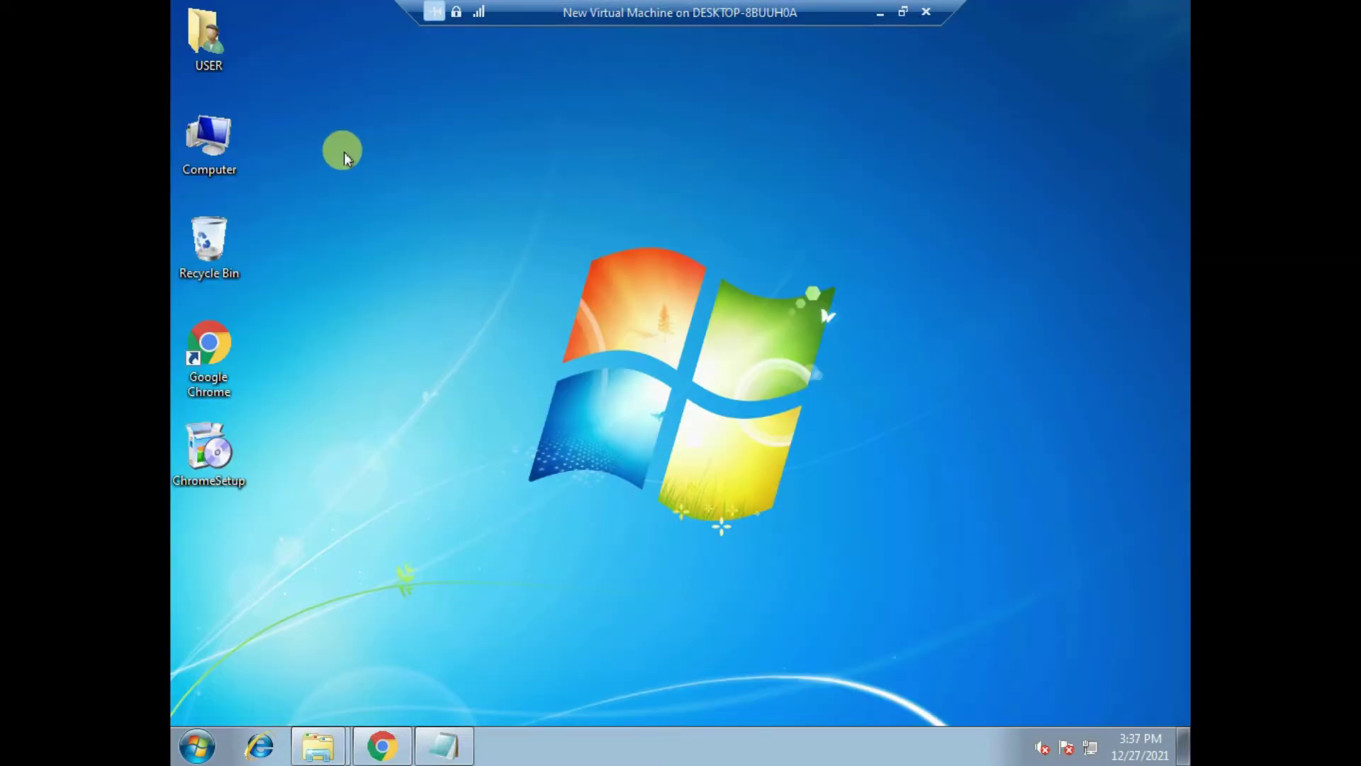
- Check Computer's system properties for a 64-bit operating system, then close the System window
{"action": "right_click", "coordinate": [198, 118]}
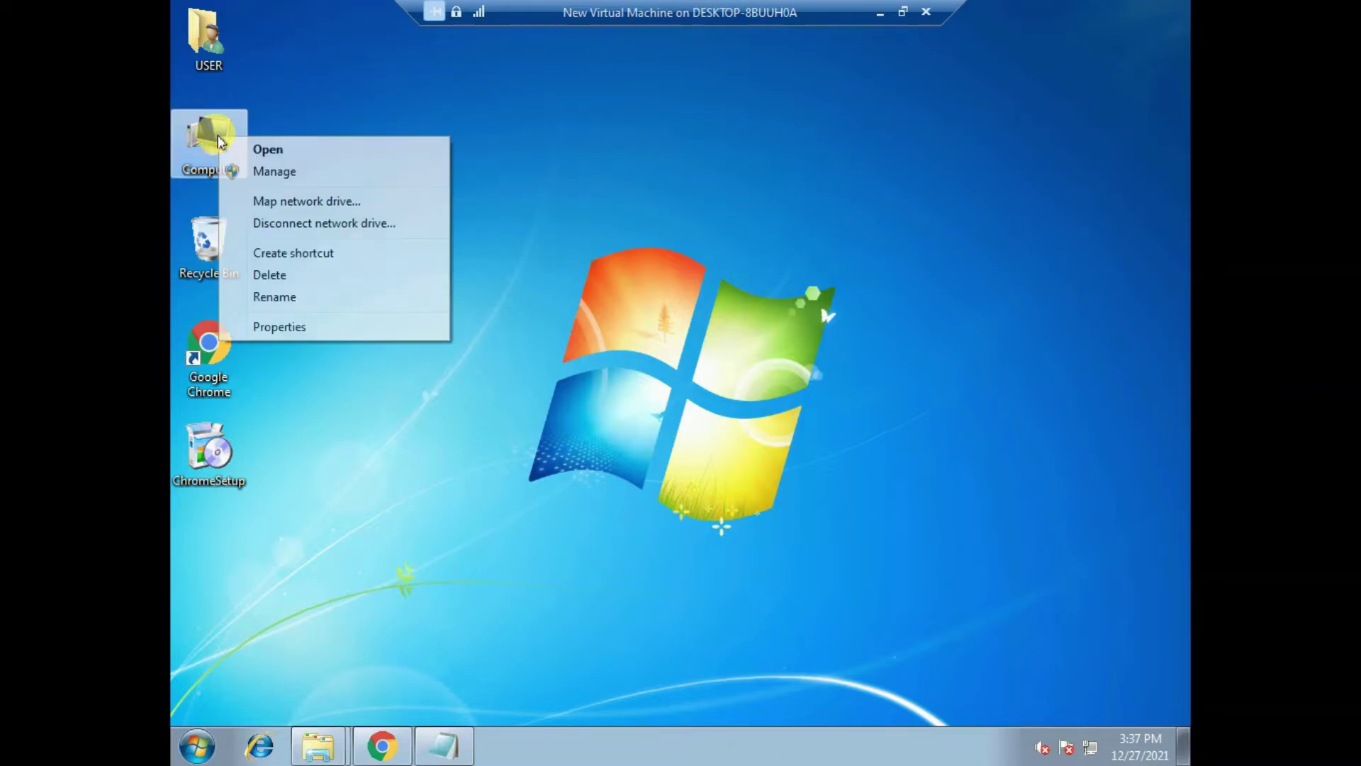
{"action": "left_click", "coordinate": [287, 326]}
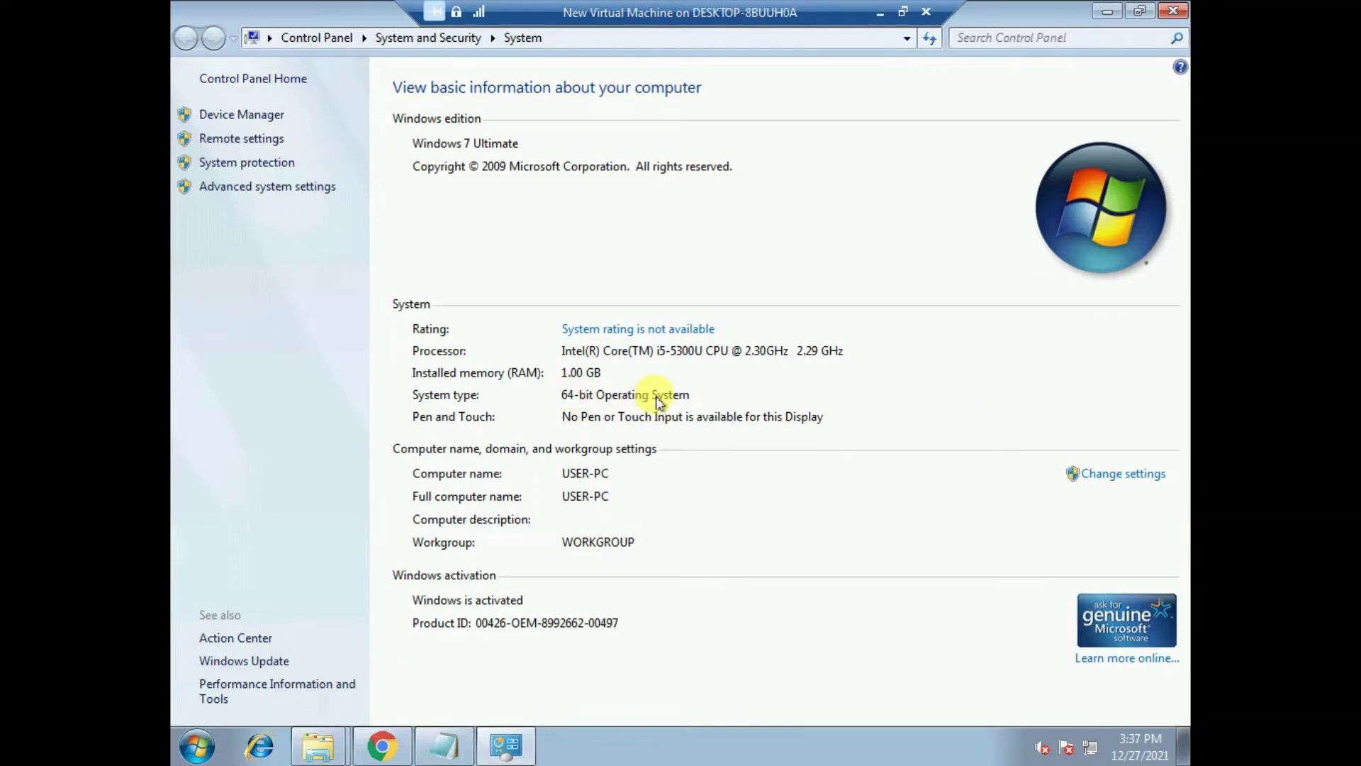
{"action": "left_click", "coordinate": [1173, 11]}
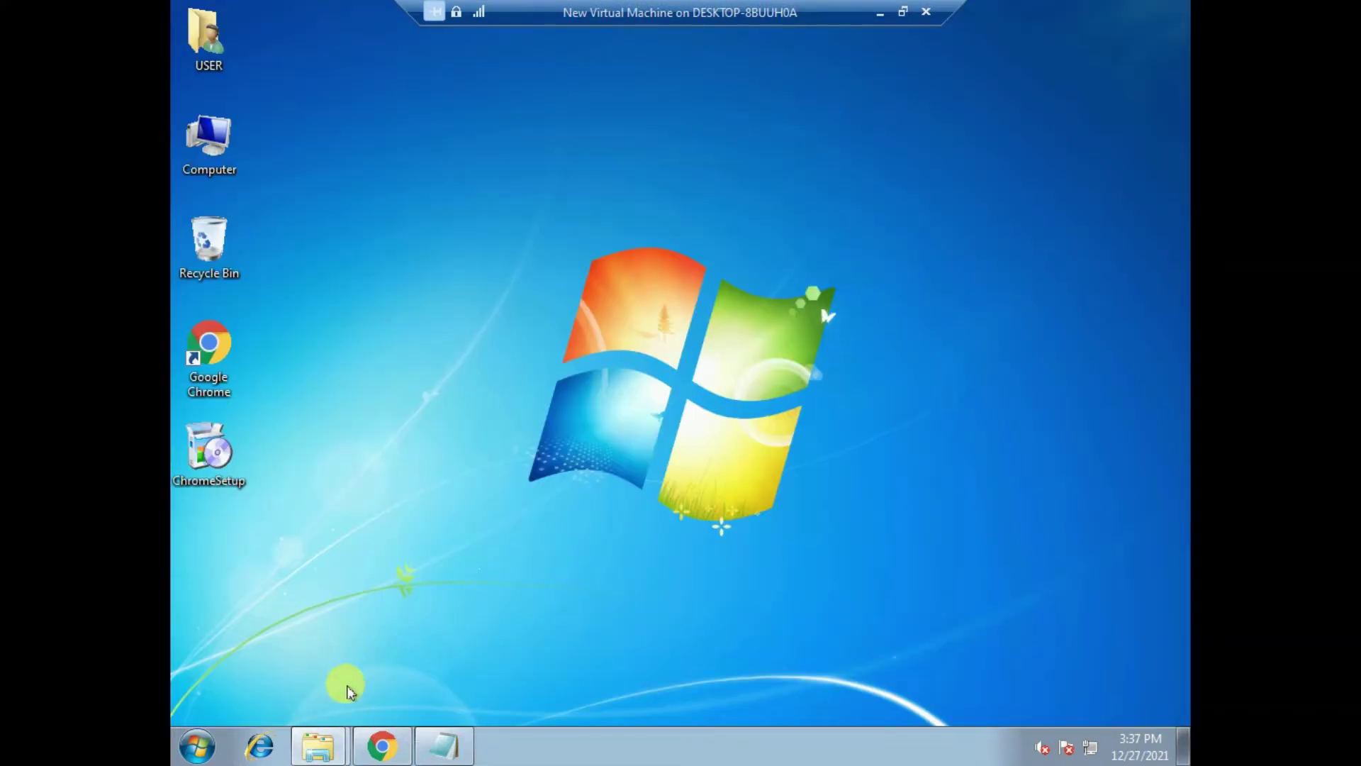
- Return to the Setup folder window and select the winrar-x64-602 installer
{"action": "right_click", "coordinate": [316, 743]}
{"action": "left_click", "coordinate": [316, 666]}
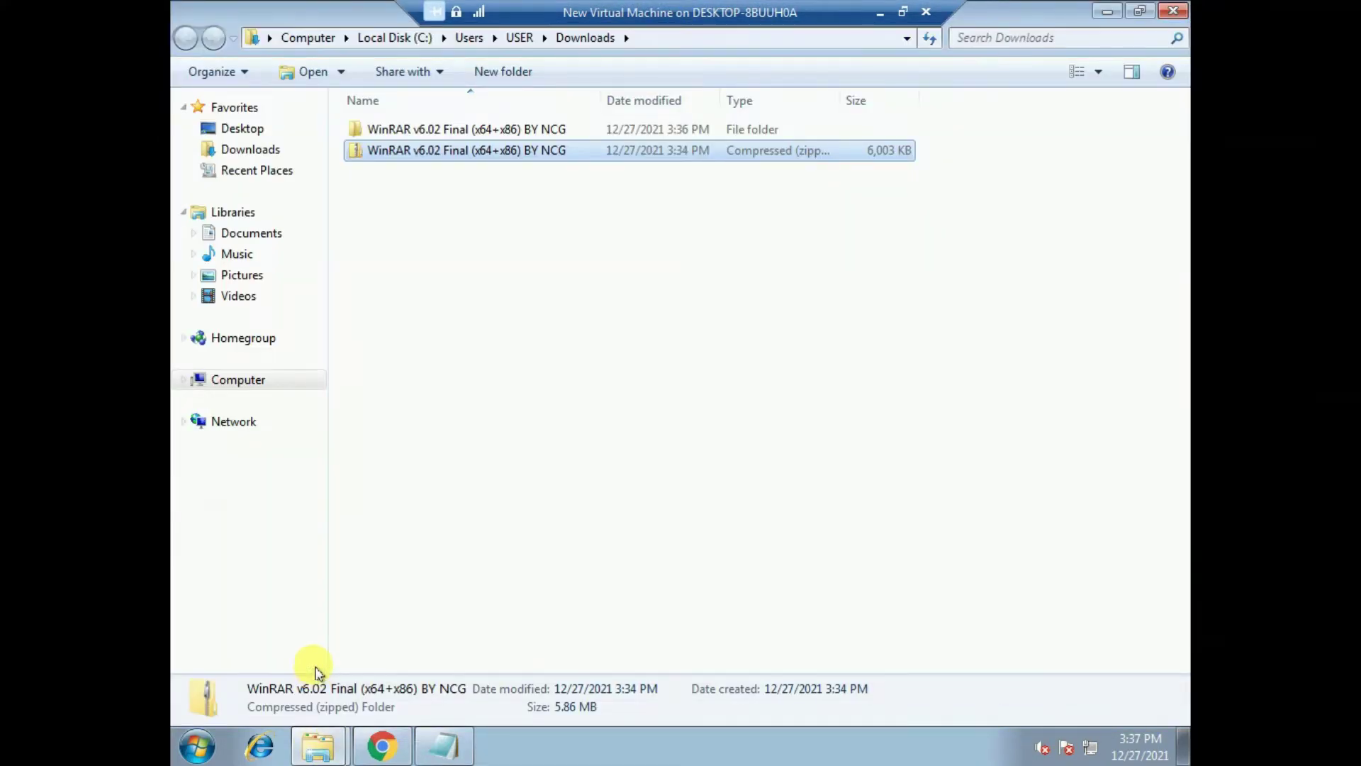
{"action": "left_click", "coordinate": [315, 745]}
{"action": "left_click", "coordinate": [325, 701]}
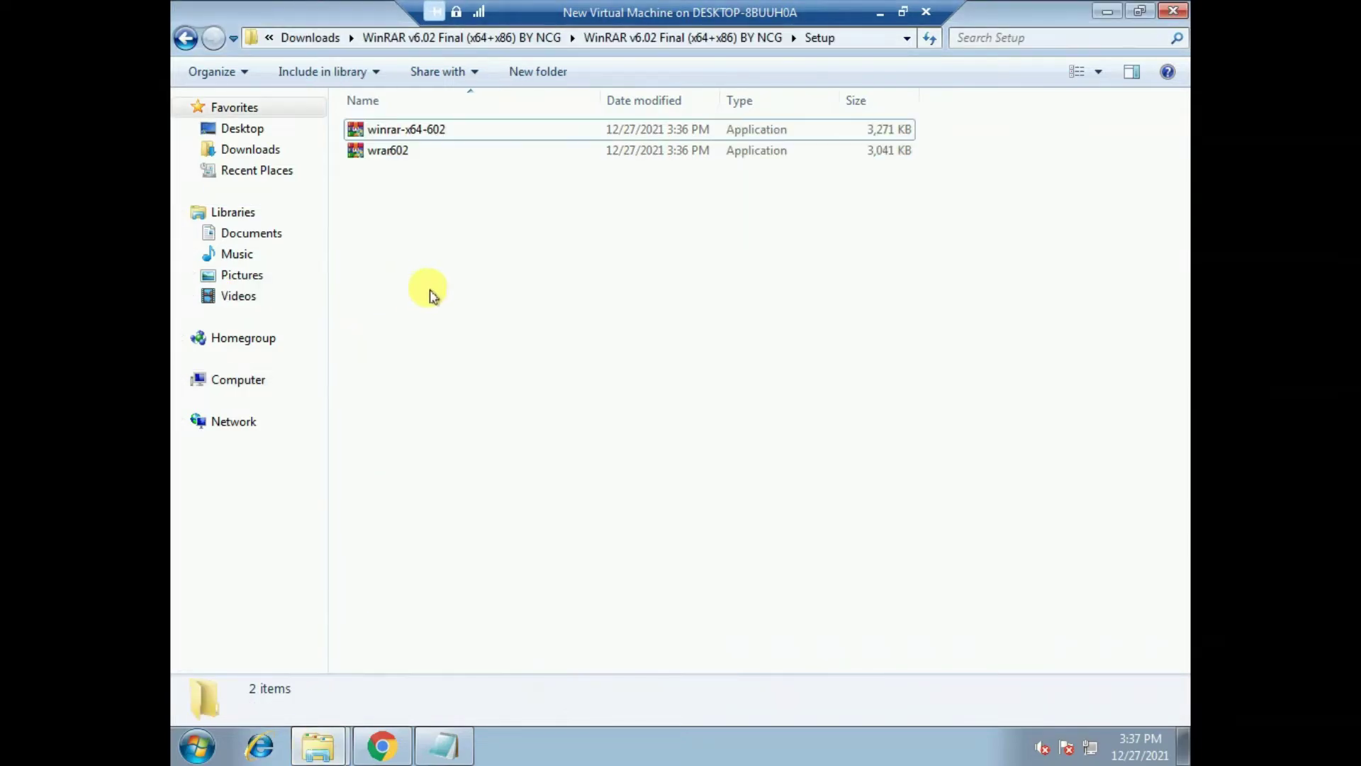
{"action": "left_click", "coordinate": [397, 135]}
{"action": "left_click", "coordinate": [404, 190]}
{"action": "left_click", "coordinate": [387, 131]}
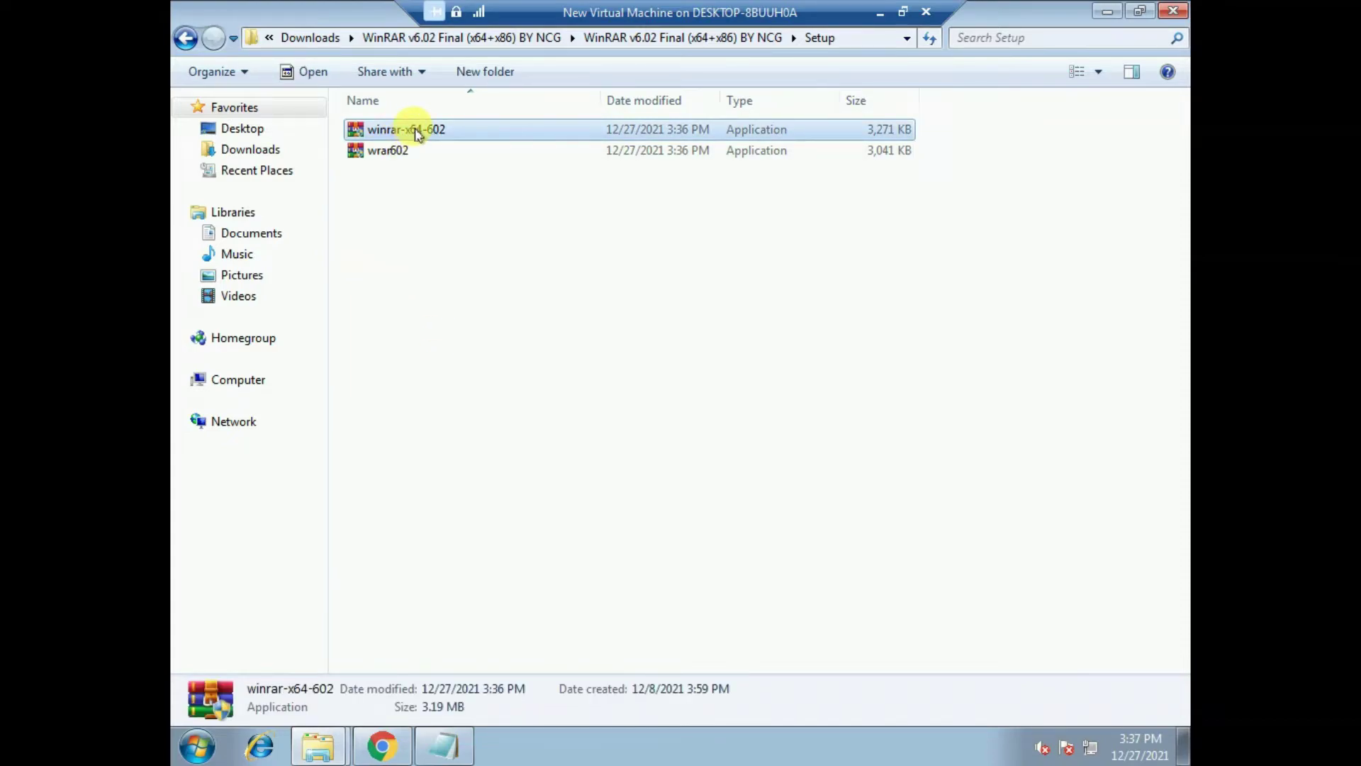
- Run winrar-x64-602 as administrator and install WinRAR with default options
{"action": "right_click", "coordinate": [418, 134]}
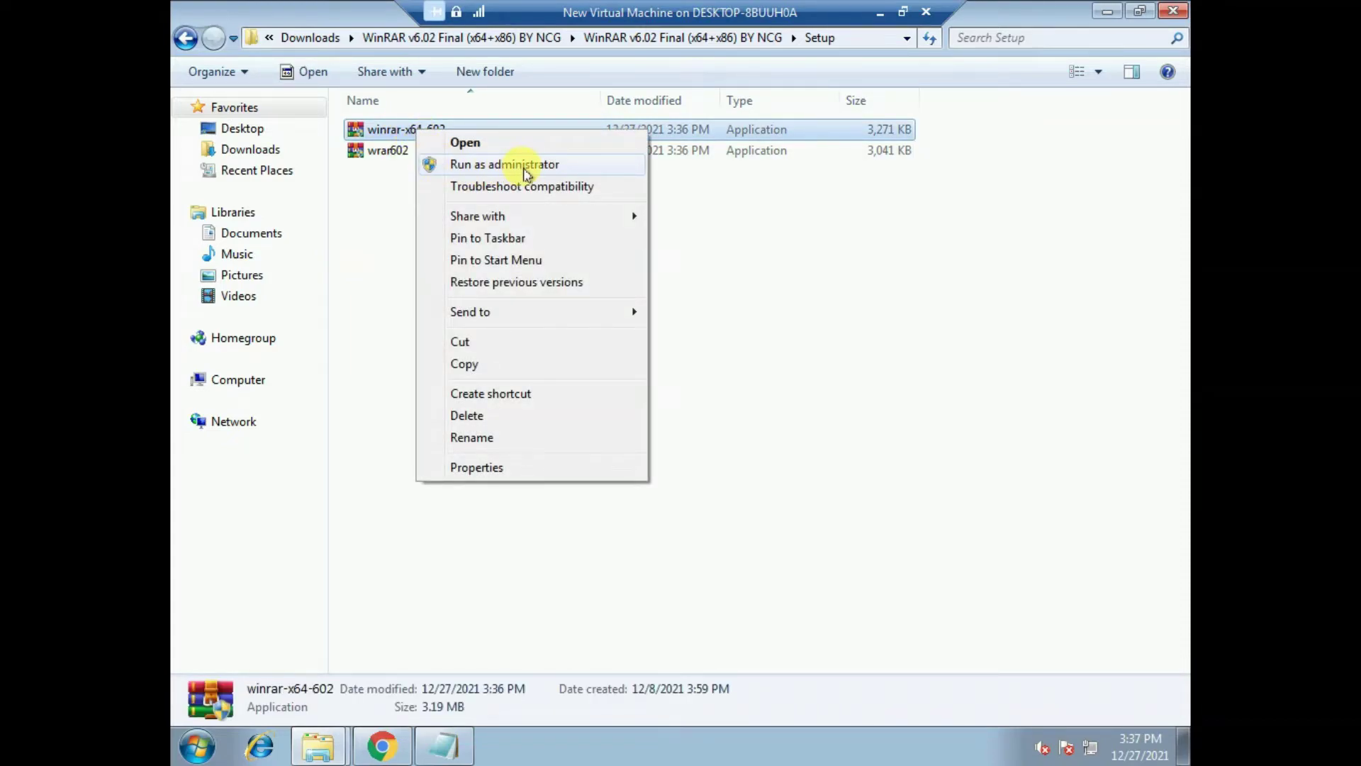
{"action": "left_click", "coordinate": [525, 172]}
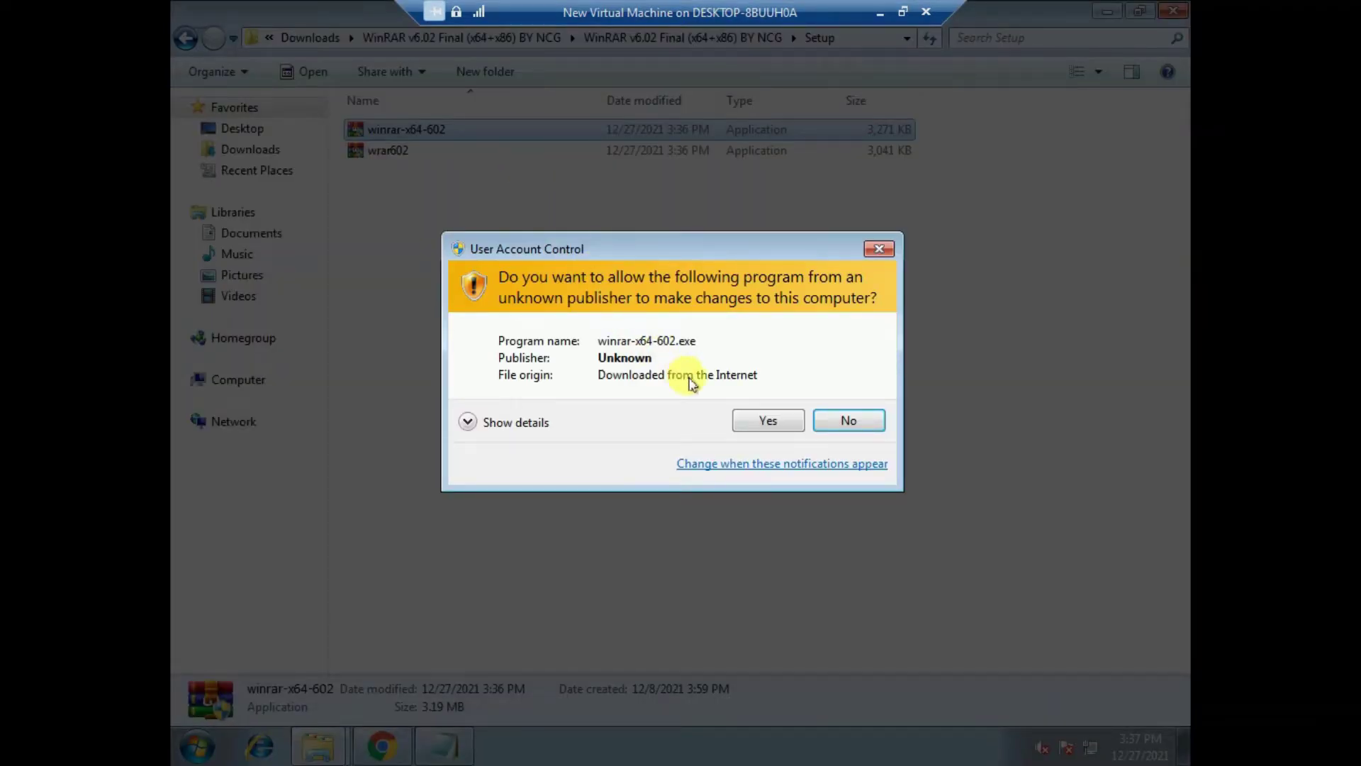
{"action": "left_click", "coordinate": [766, 420]}
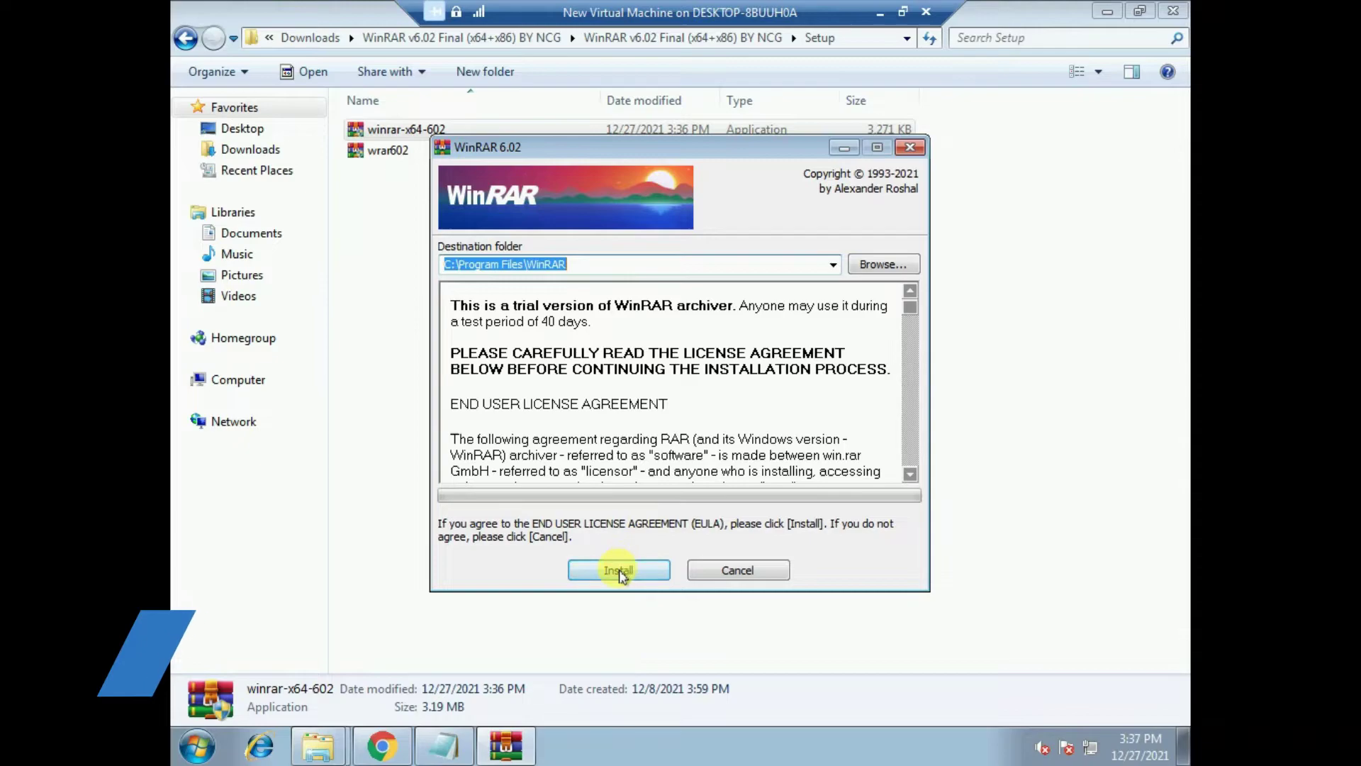
{"action": "left_click", "coordinate": [618, 571]}
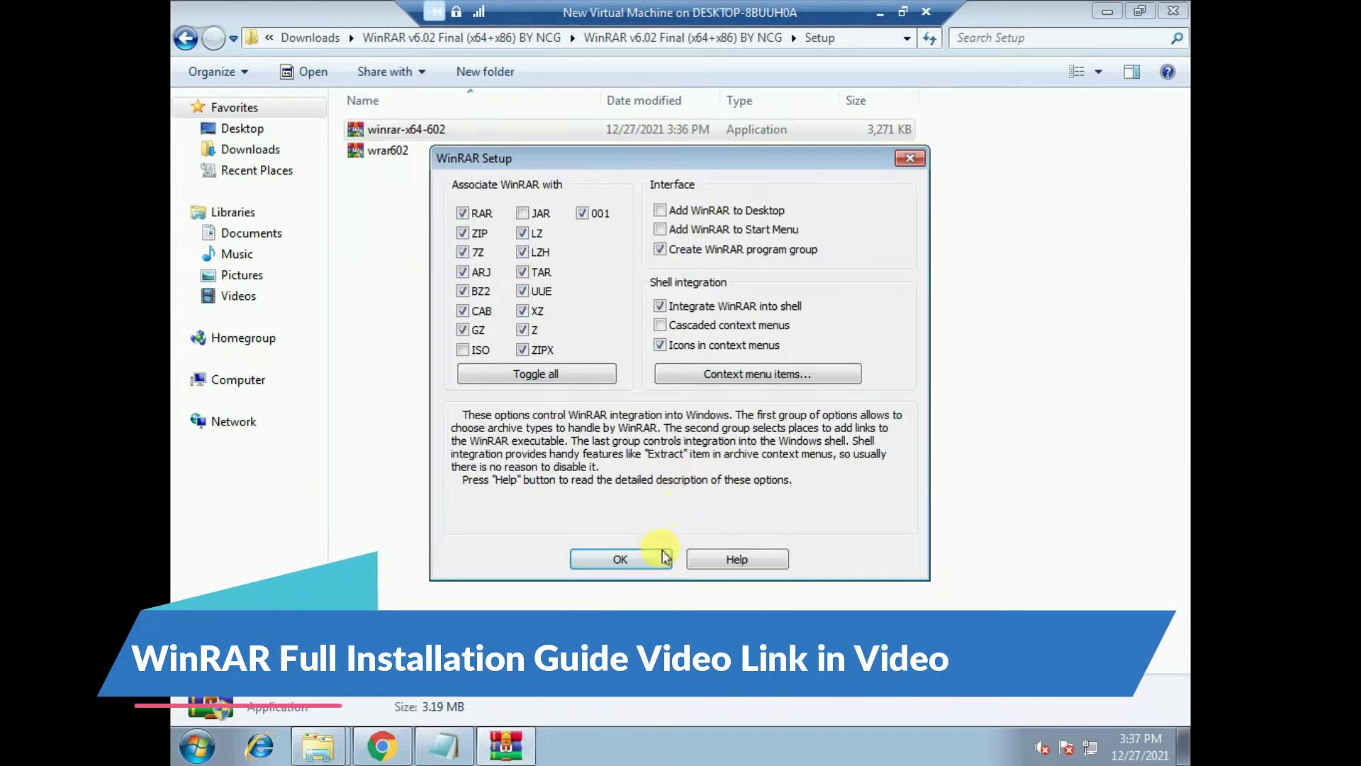
{"action": "left_click", "coordinate": [622, 559]}
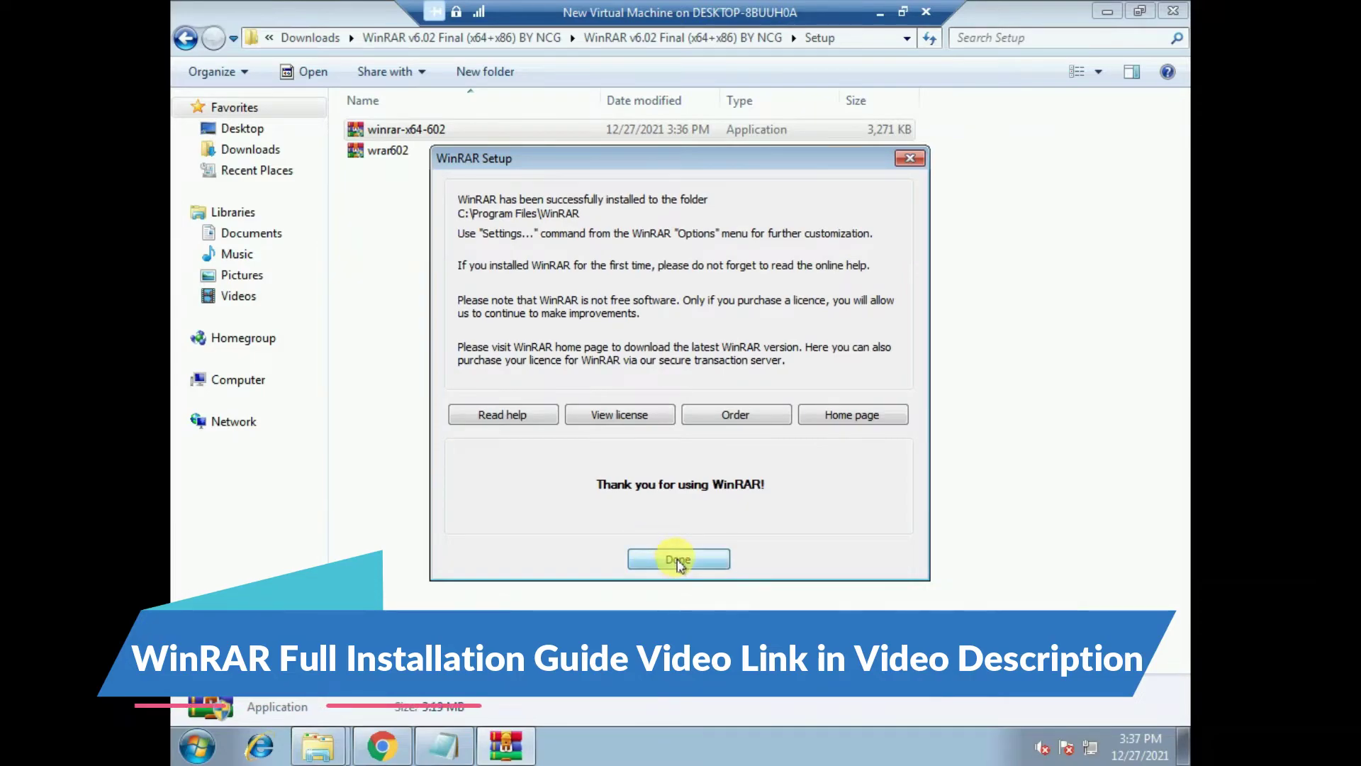
{"action": "left_click", "coordinate": [677, 559]}
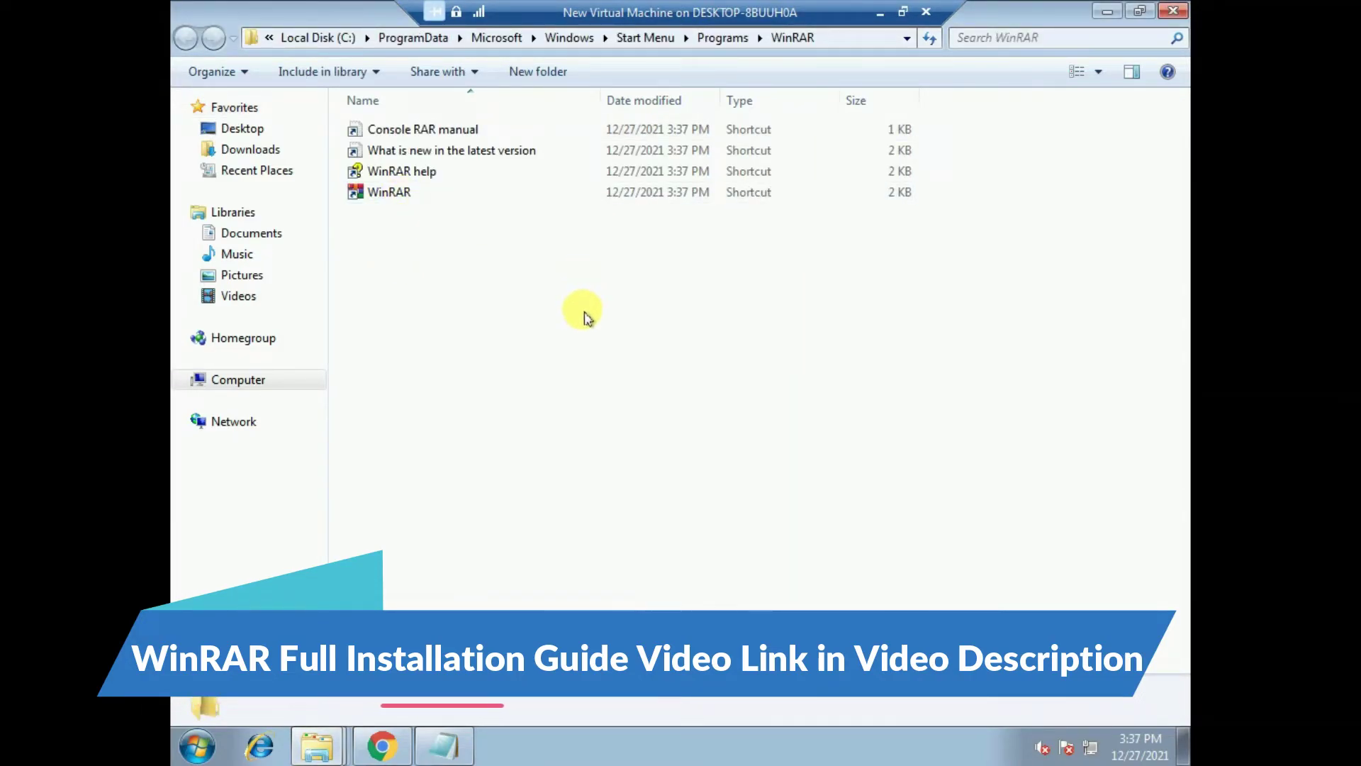
- Close the Notepad note holding 1009 without saving
{"action": "left_click", "coordinate": [442, 746]}
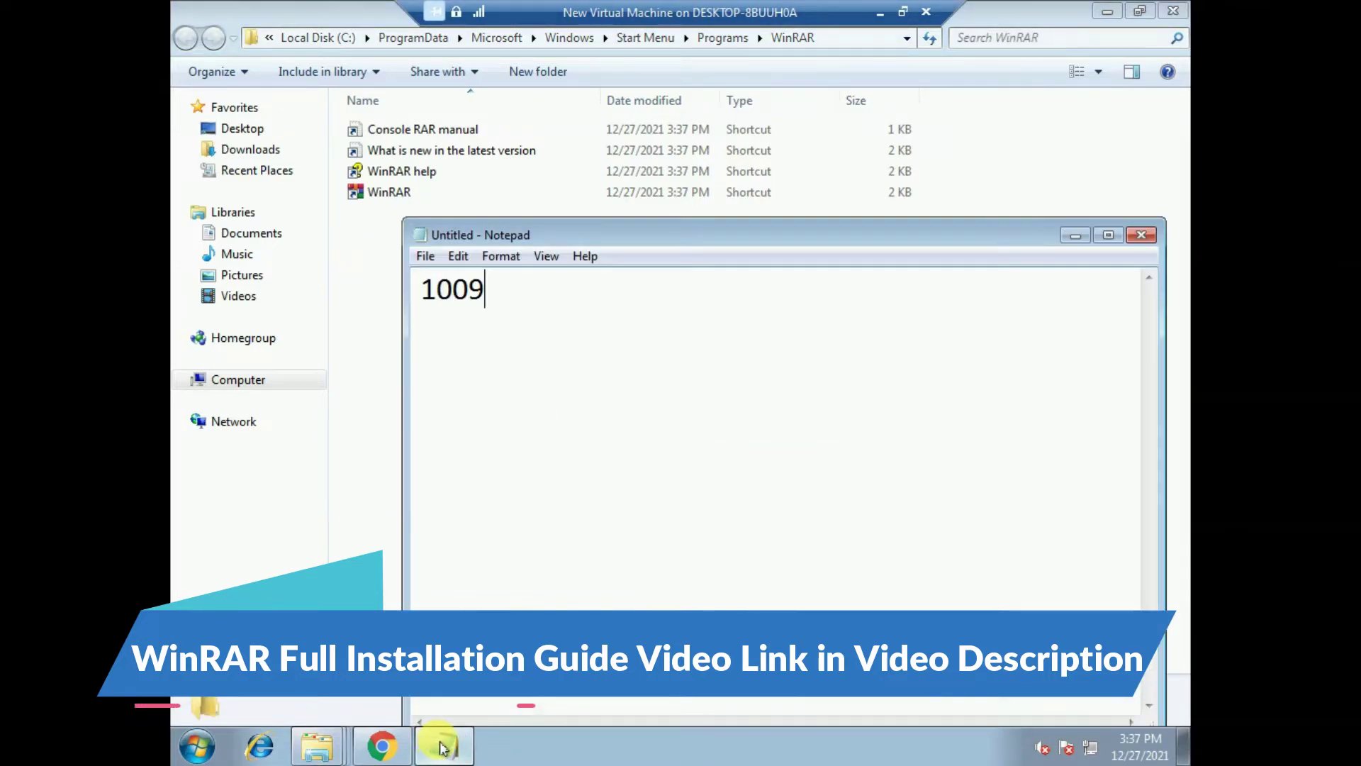
{"action": "left_click", "coordinate": [1140, 235]}
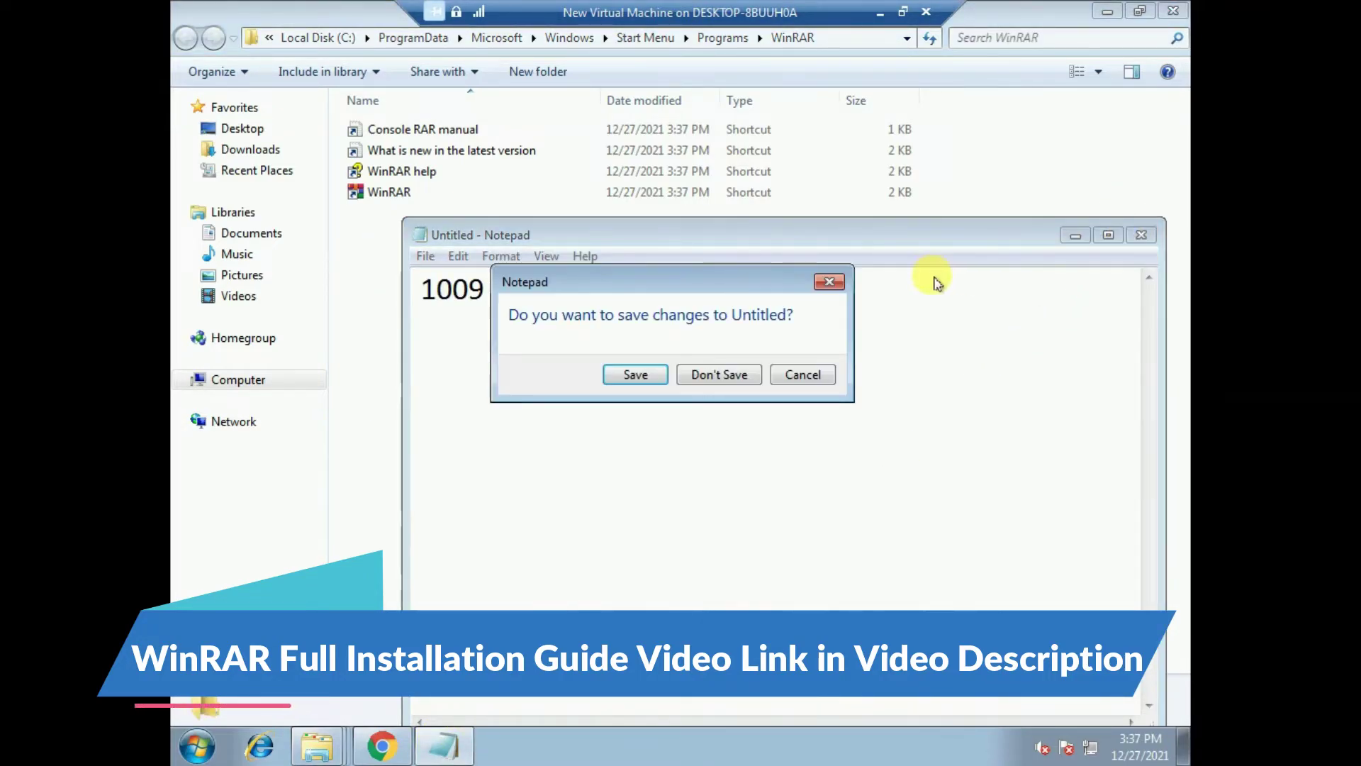
{"action": "left_click", "coordinate": [720, 374]}
- Open the WinRAR shortcut's file location, then return to the installer's Setup folder window
{"action": "left_click", "coordinate": [373, 196]}
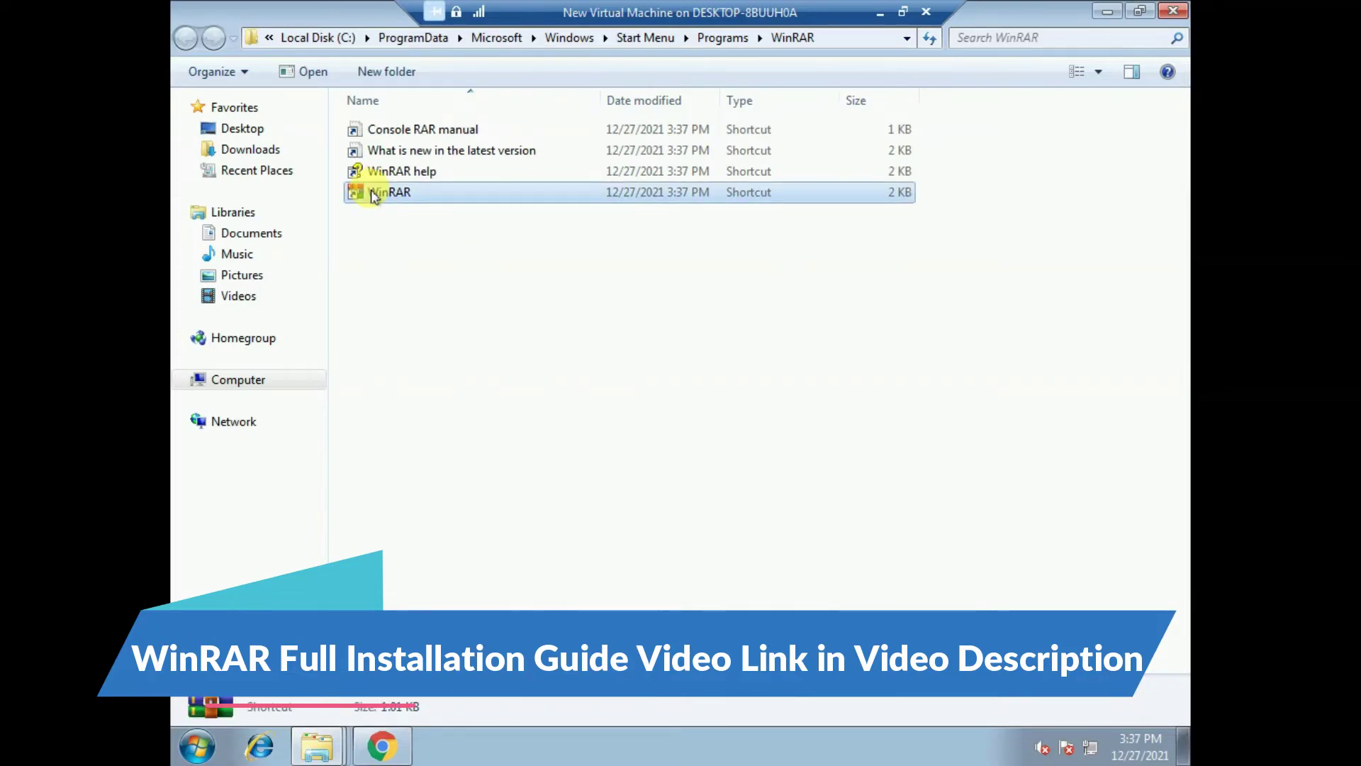
{"action": "right_click", "coordinate": [373, 196]}
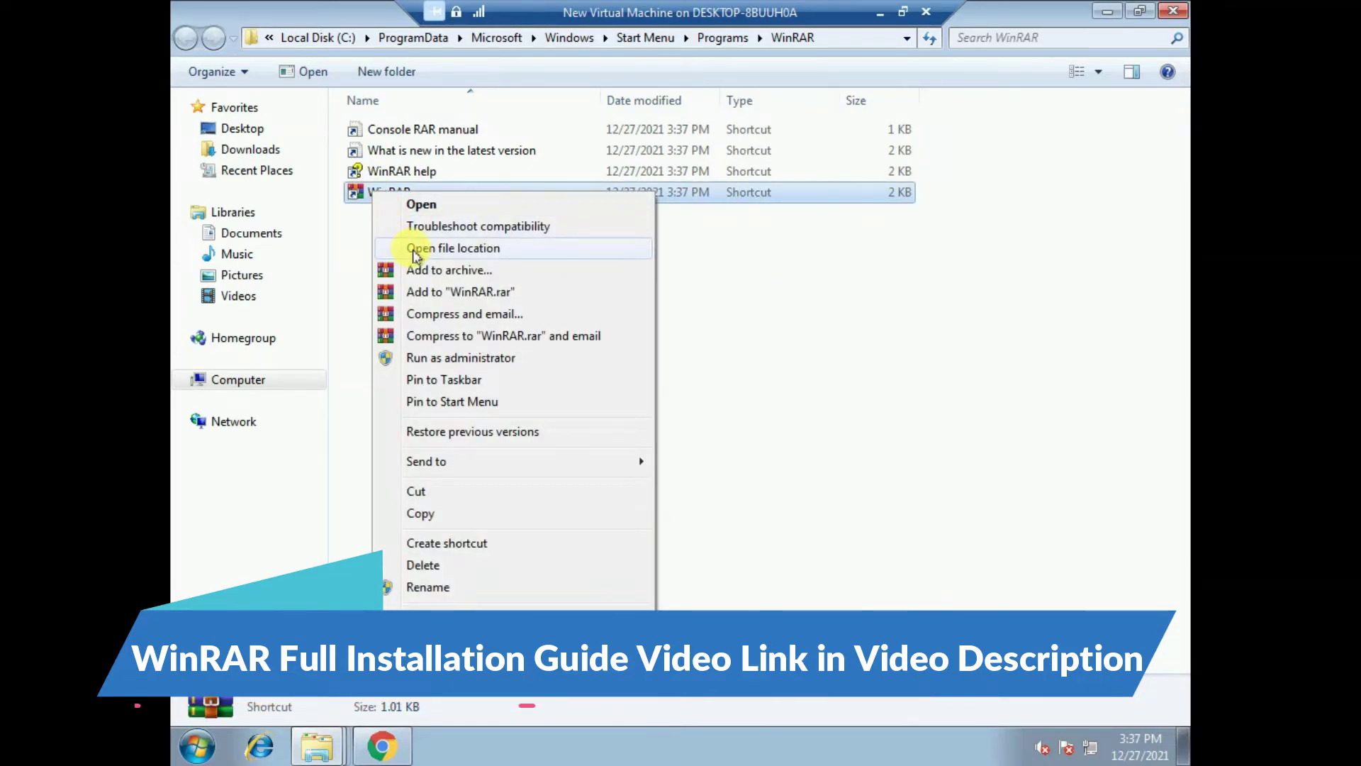
{"action": "left_click", "coordinate": [458, 248]}
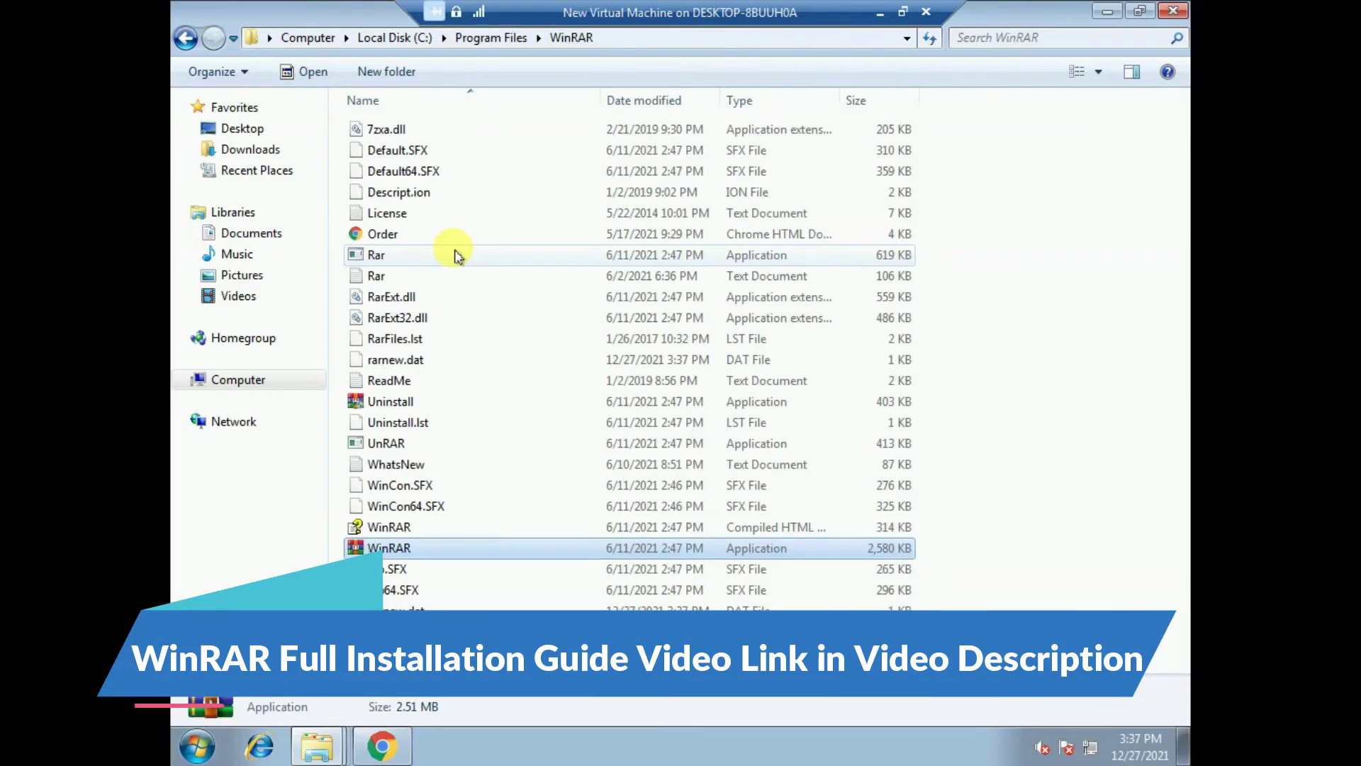
{"action": "mouse_move", "coordinate": [316, 748]}
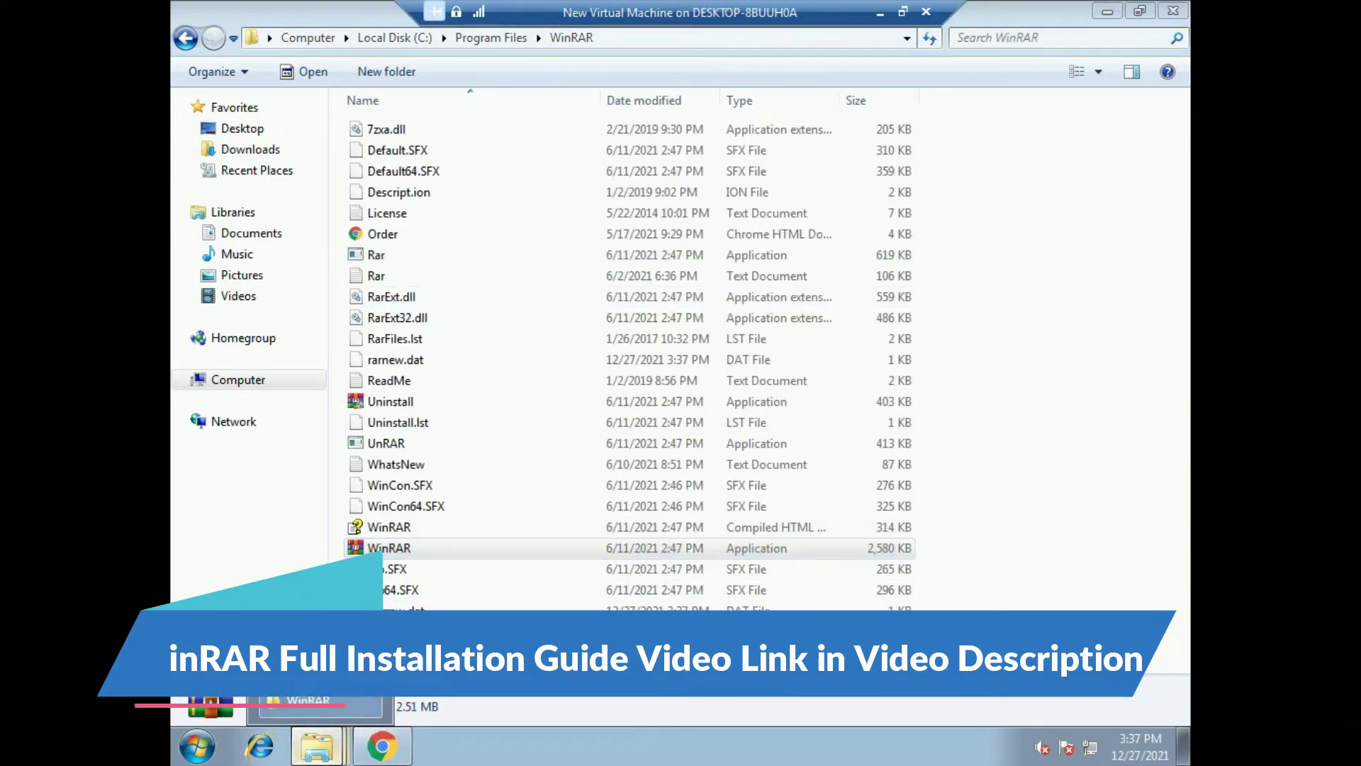
{"action": "left_click", "coordinate": [320, 670]}
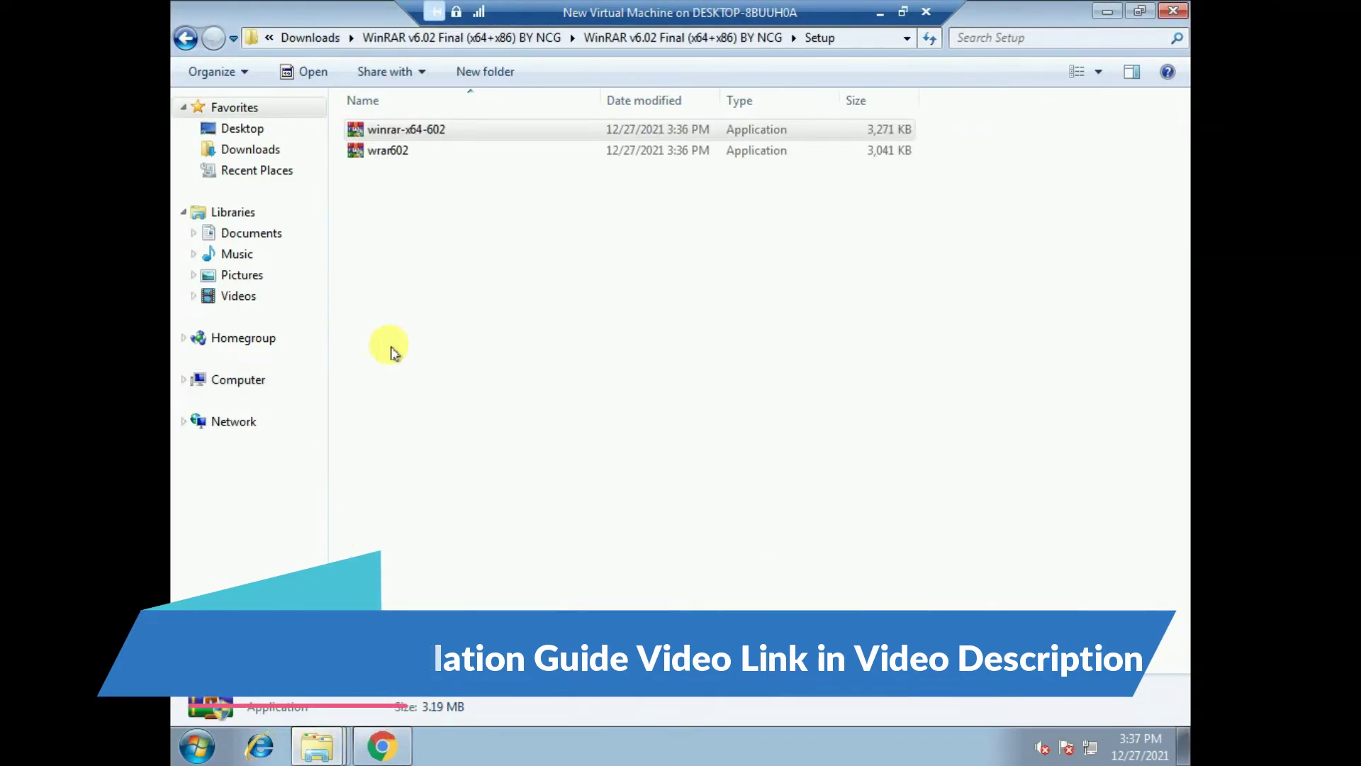
- Copy rarreg.key from the extracted Key Fix\Key folder
{"action": "left_click", "coordinate": [186, 37]}
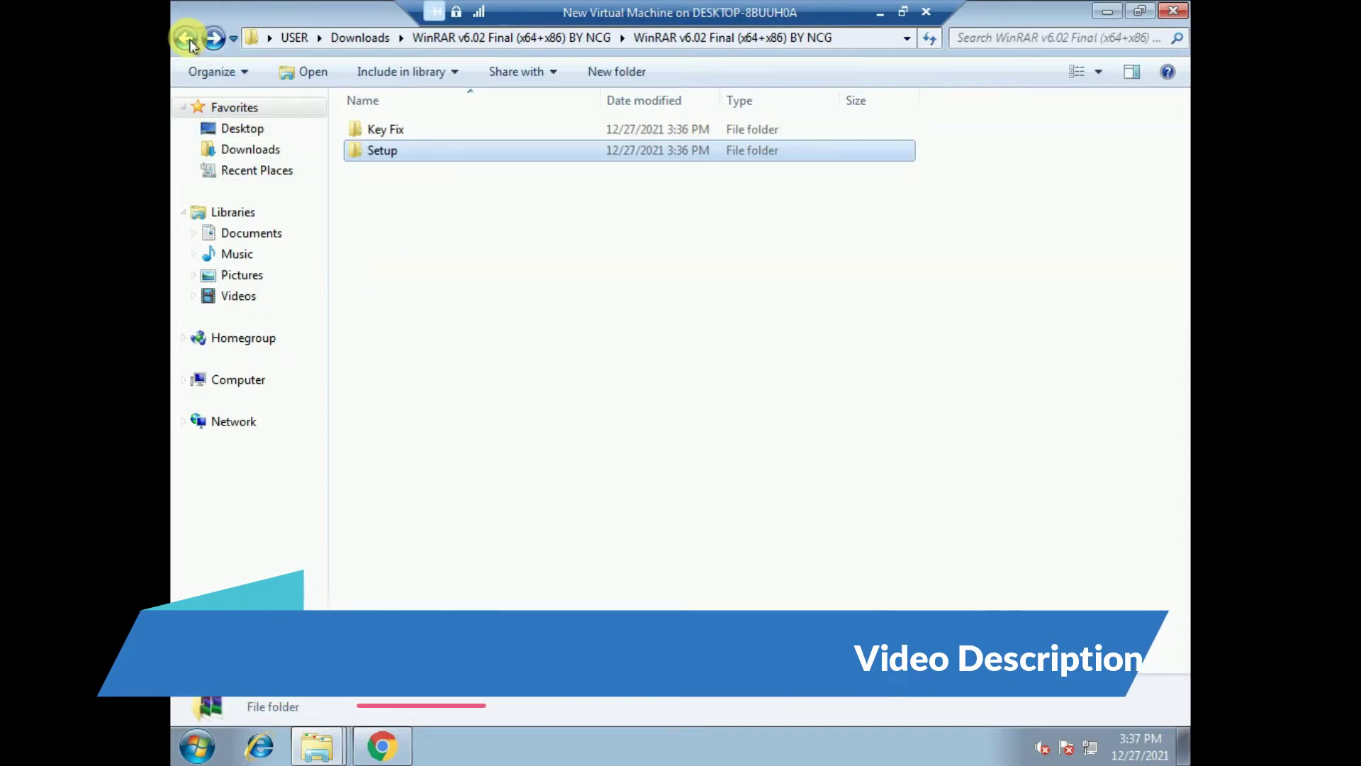
{"action": "double_click", "coordinate": [378, 132]}
{"action": "double_click", "coordinate": [376, 134]}
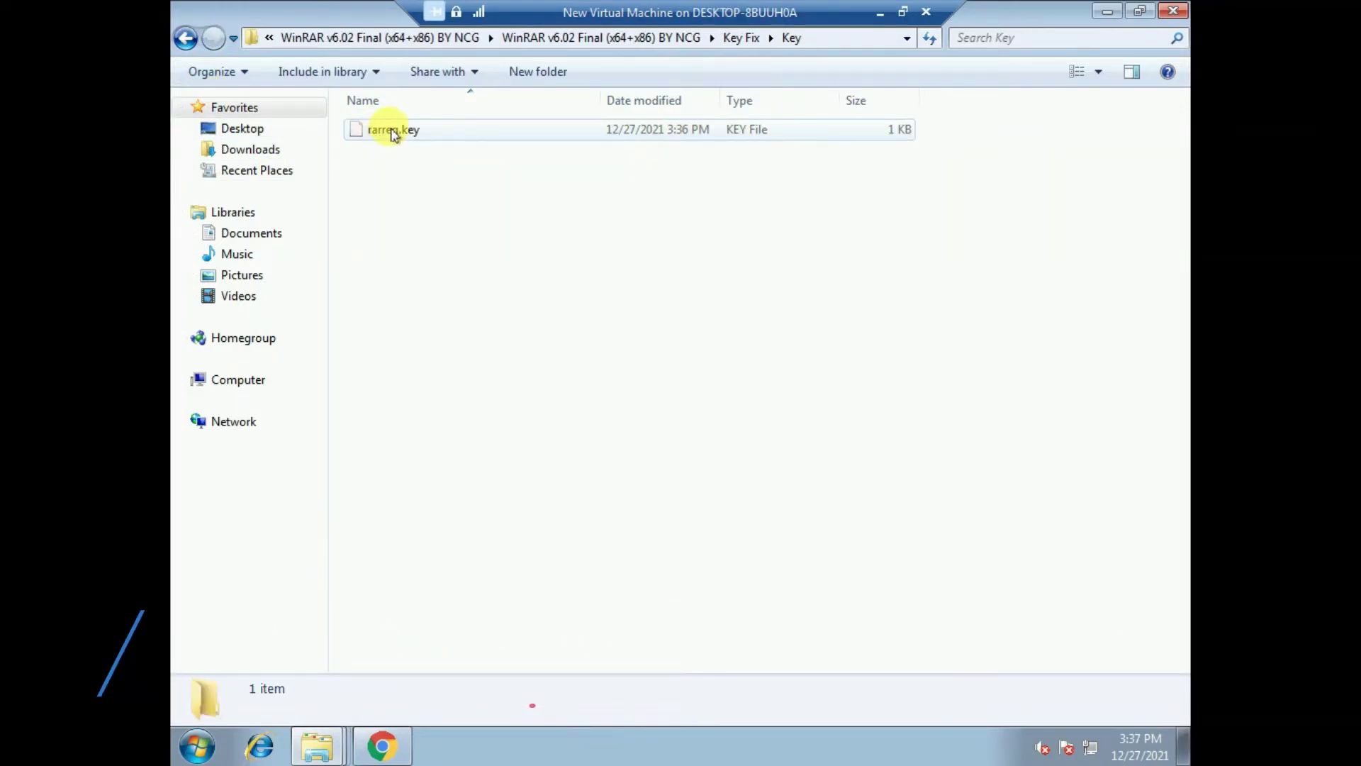
{"action": "right_click", "coordinate": [391, 128]}
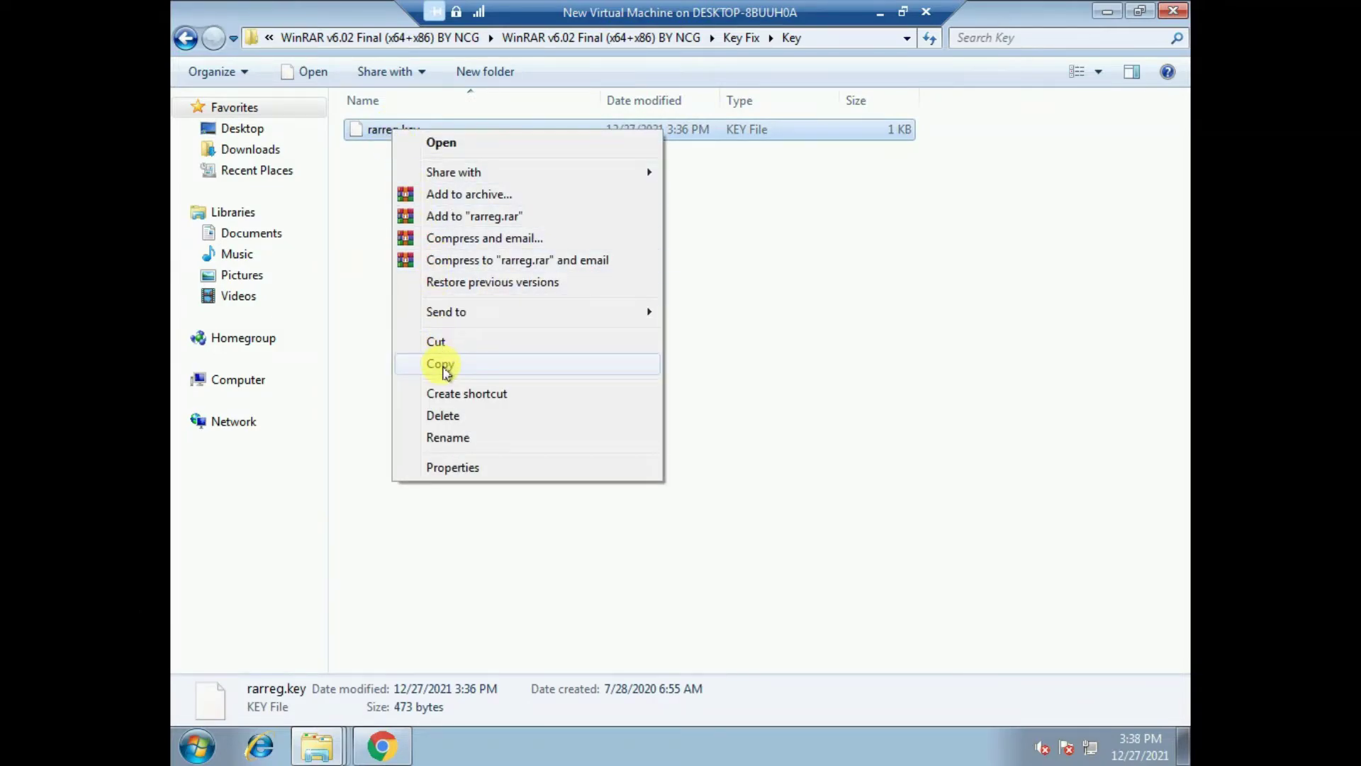
{"action": "left_click", "coordinate": [441, 364]}
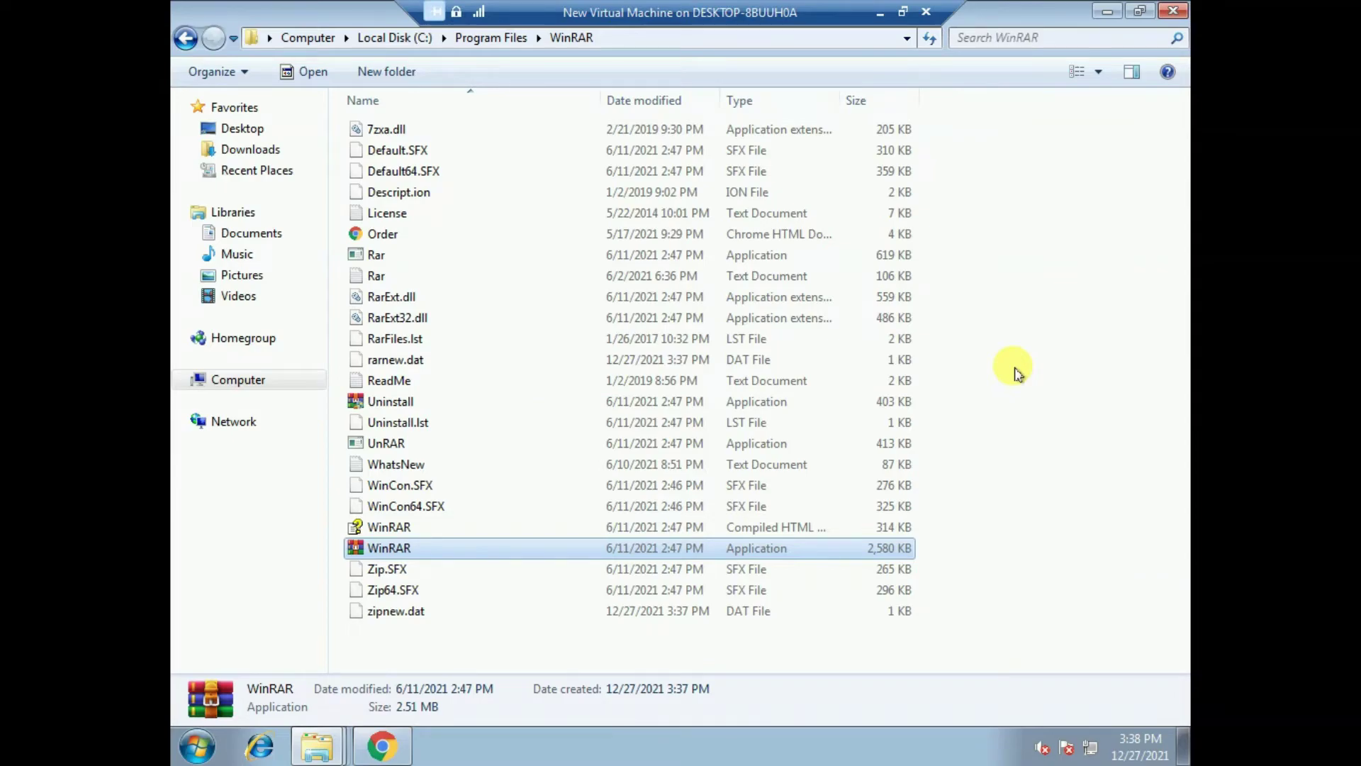
- Paste rarreg.key into C:\Program Files\WinRAR with administrator permission, then close that folder window
{"action": "right_click", "coordinate": [984, 237]}
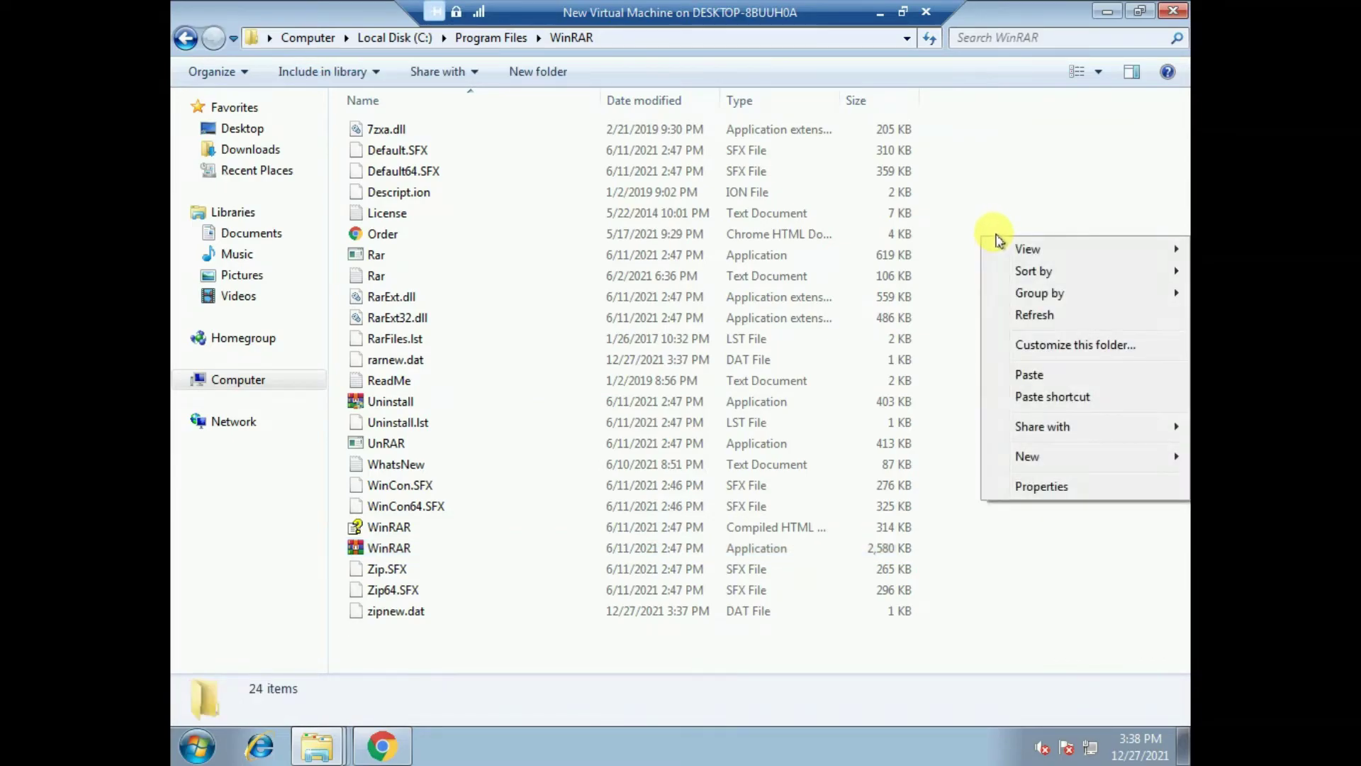
{"action": "left_click", "coordinate": [1026, 377]}
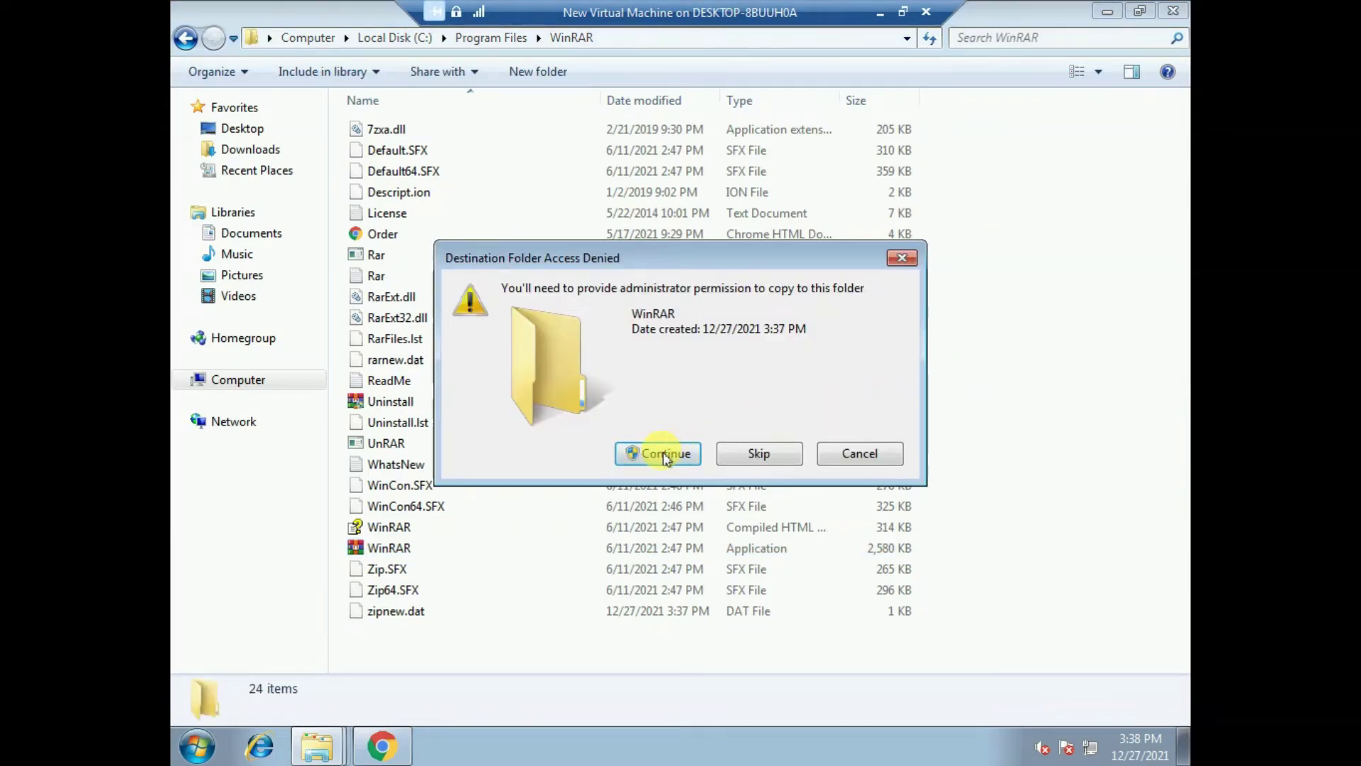
{"action": "left_click", "coordinate": [665, 455]}
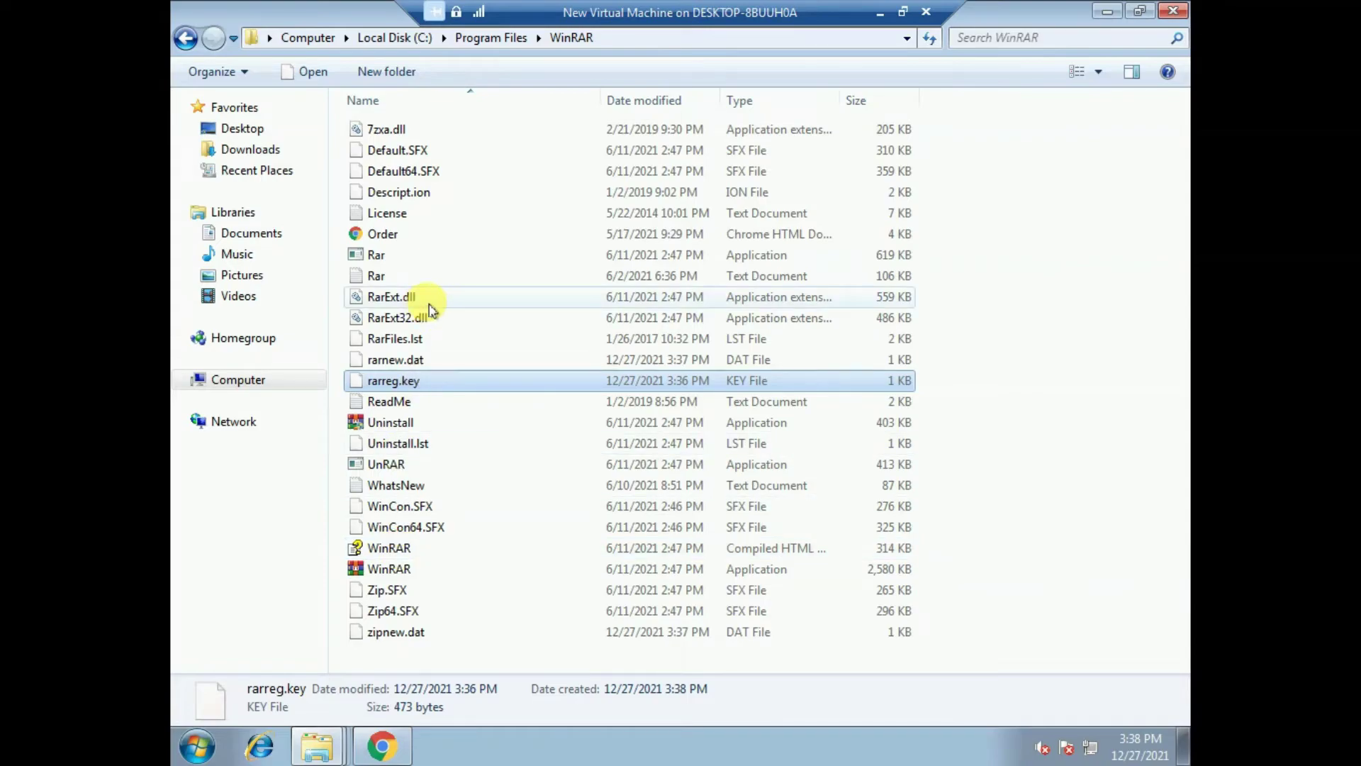
{"action": "left_click", "coordinate": [1169, 12]}
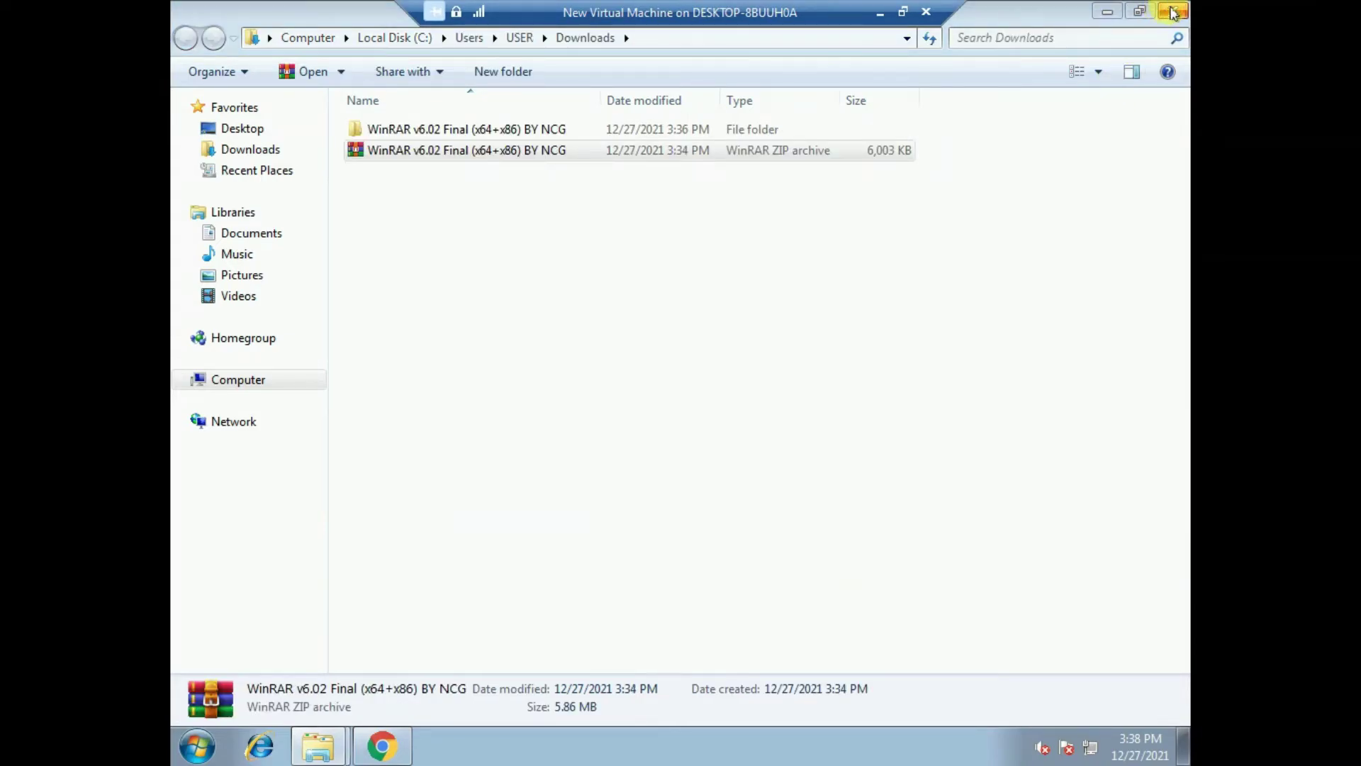
- Open the WinRAR v6.02 ZIP from the USER Downloads folder in WinRAR
{"action": "left_click", "coordinate": [1170, 12]}
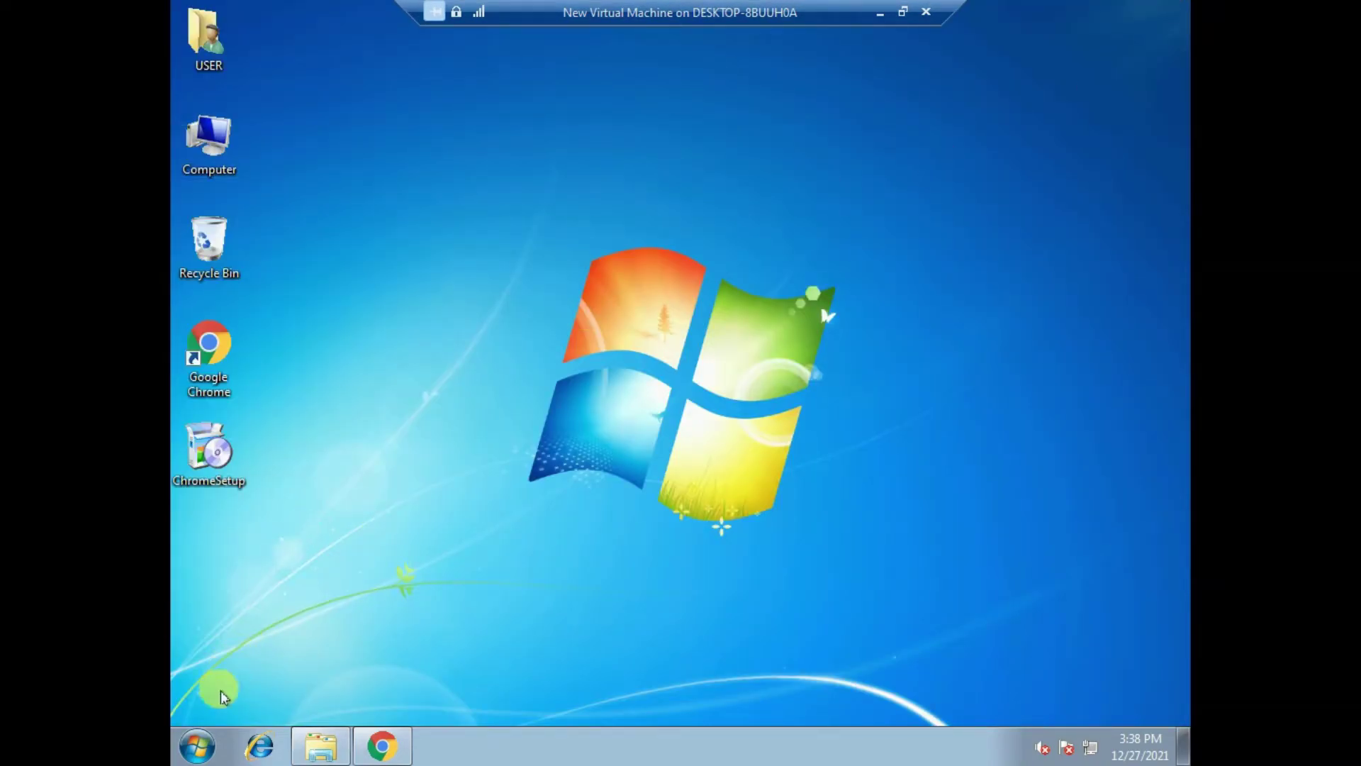
{"action": "double_click", "coordinate": [207, 71]}
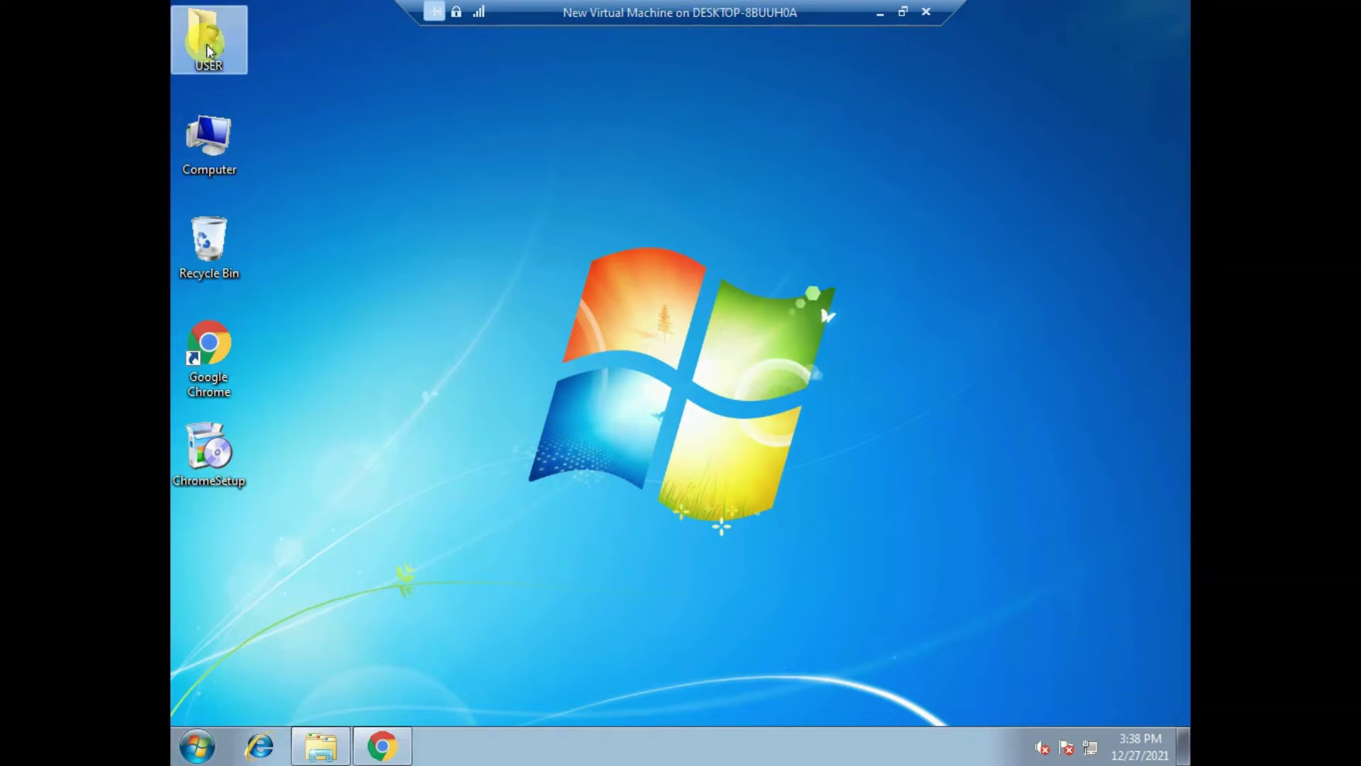
{"action": "left_click", "coordinate": [549, 152]}
{"action": "double_click", "coordinate": [549, 153]}
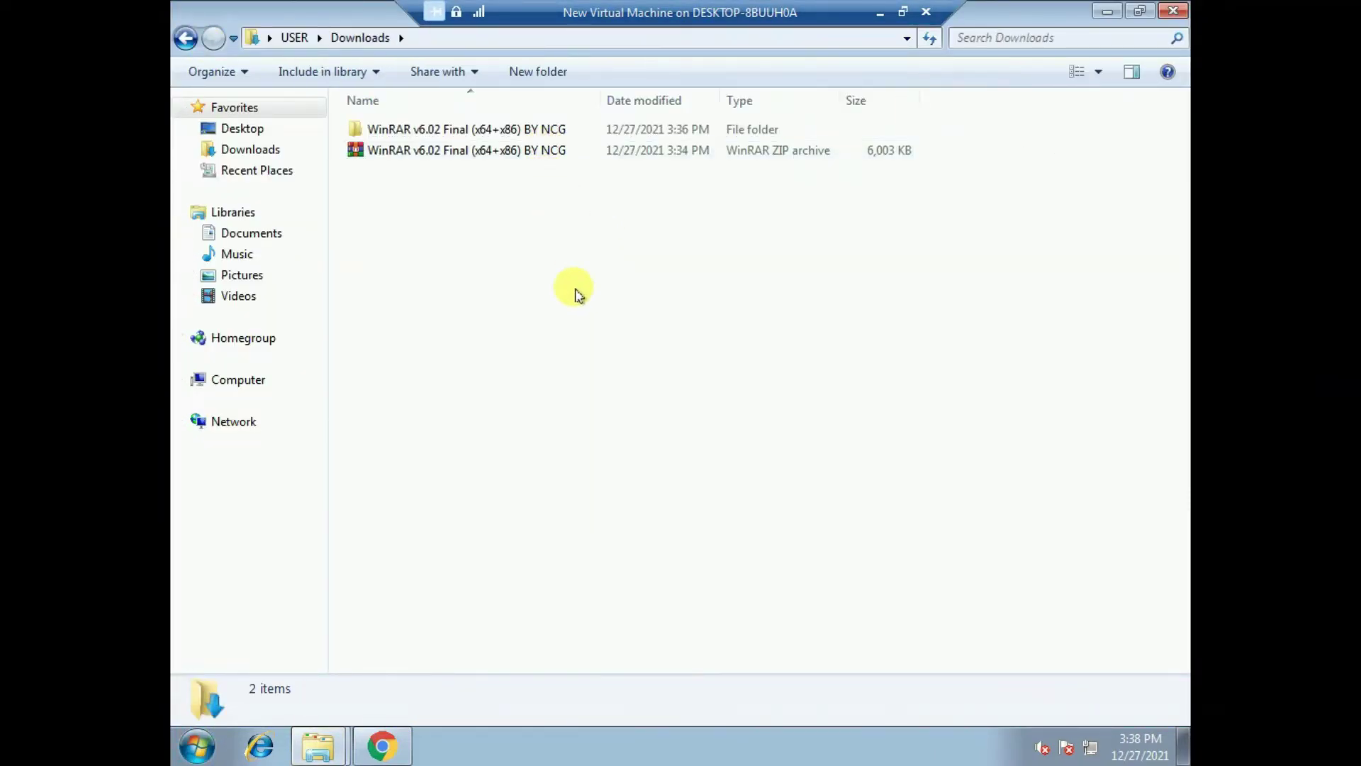
{"action": "left_click", "coordinate": [361, 159]}
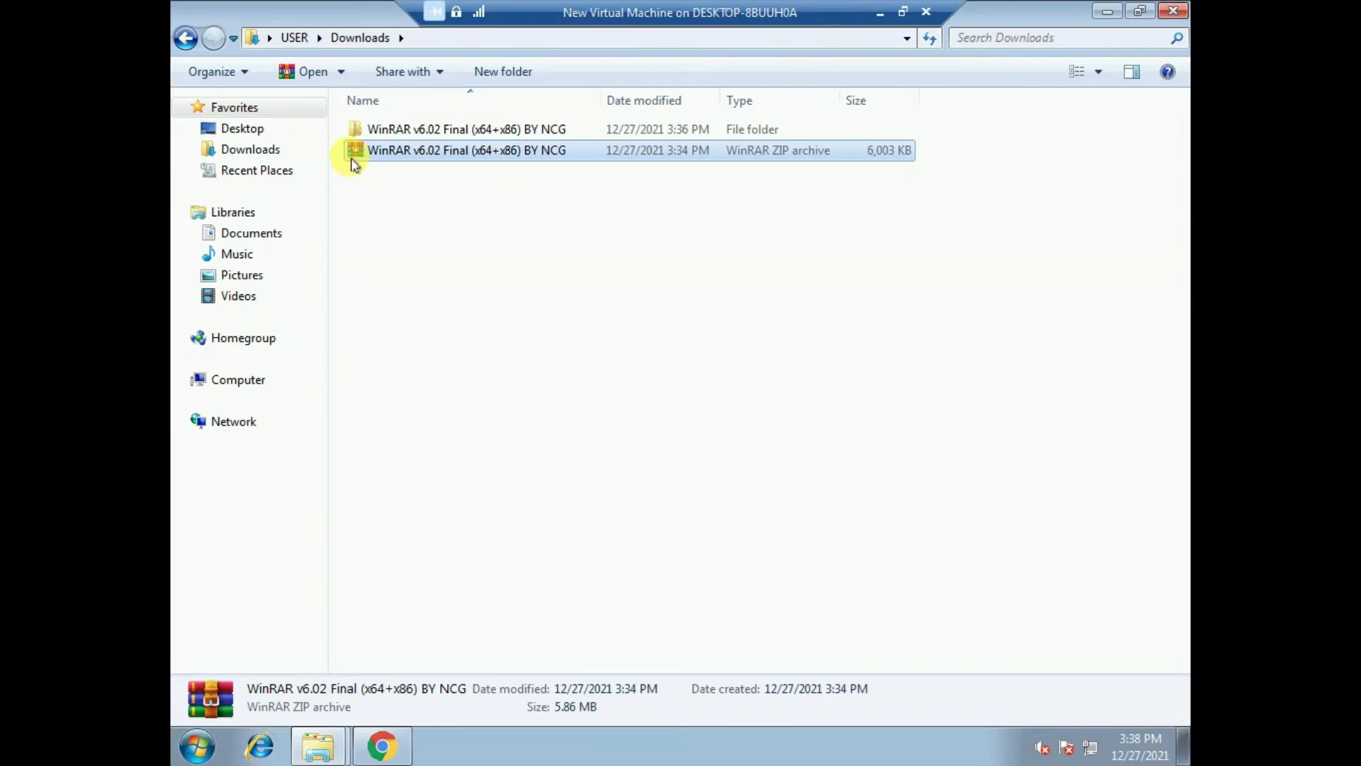
{"action": "double_click", "coordinate": [489, 152]}
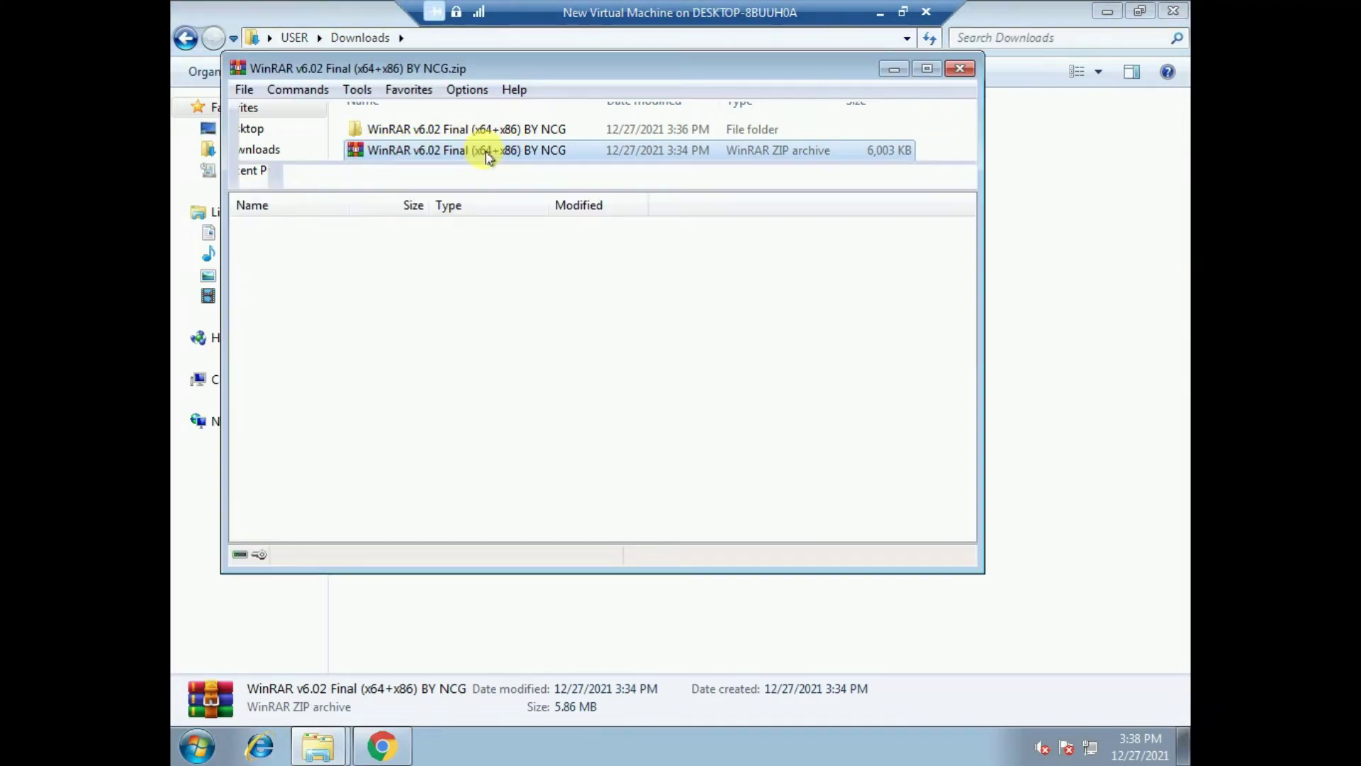
- Confirm in About WinRAR that 6.02 is registered, then close WinRAR and Explorer
{"action": "left_click_drag", "start_coordinate": [376, 73], "coordinate": [543, 115]}
{"action": "left_click_drag", "start_coordinate": [640, 116], "coordinate": [533, 127]}
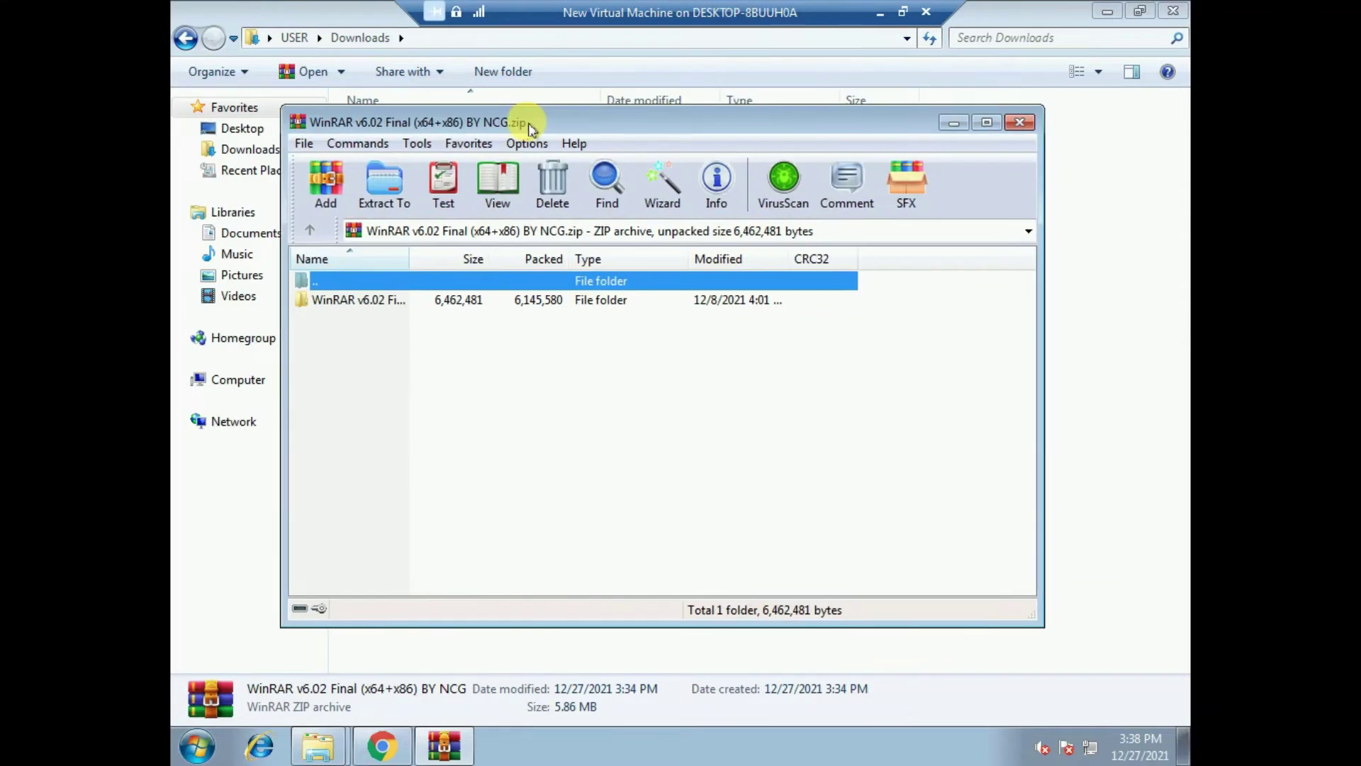
{"action": "left_click", "coordinate": [575, 145]}
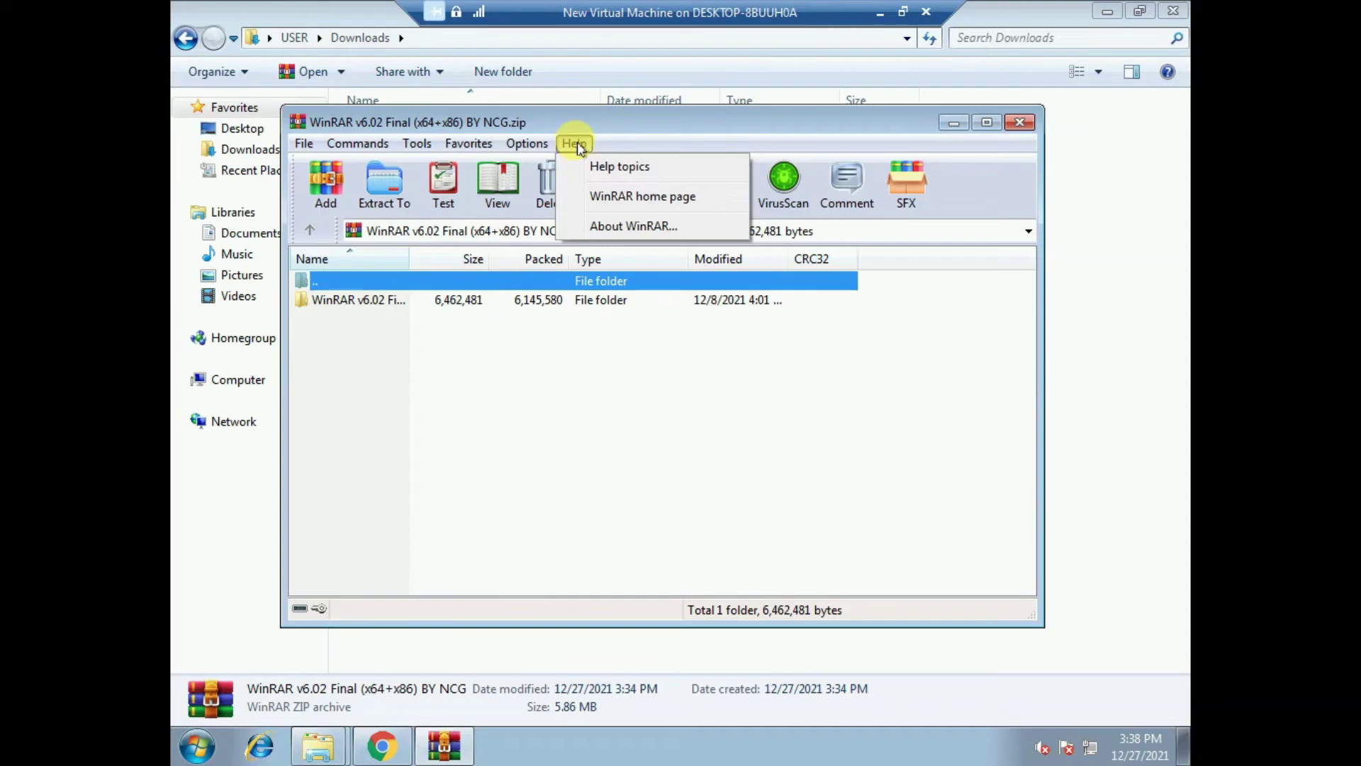
{"action": "left_click", "coordinate": [614, 228]}
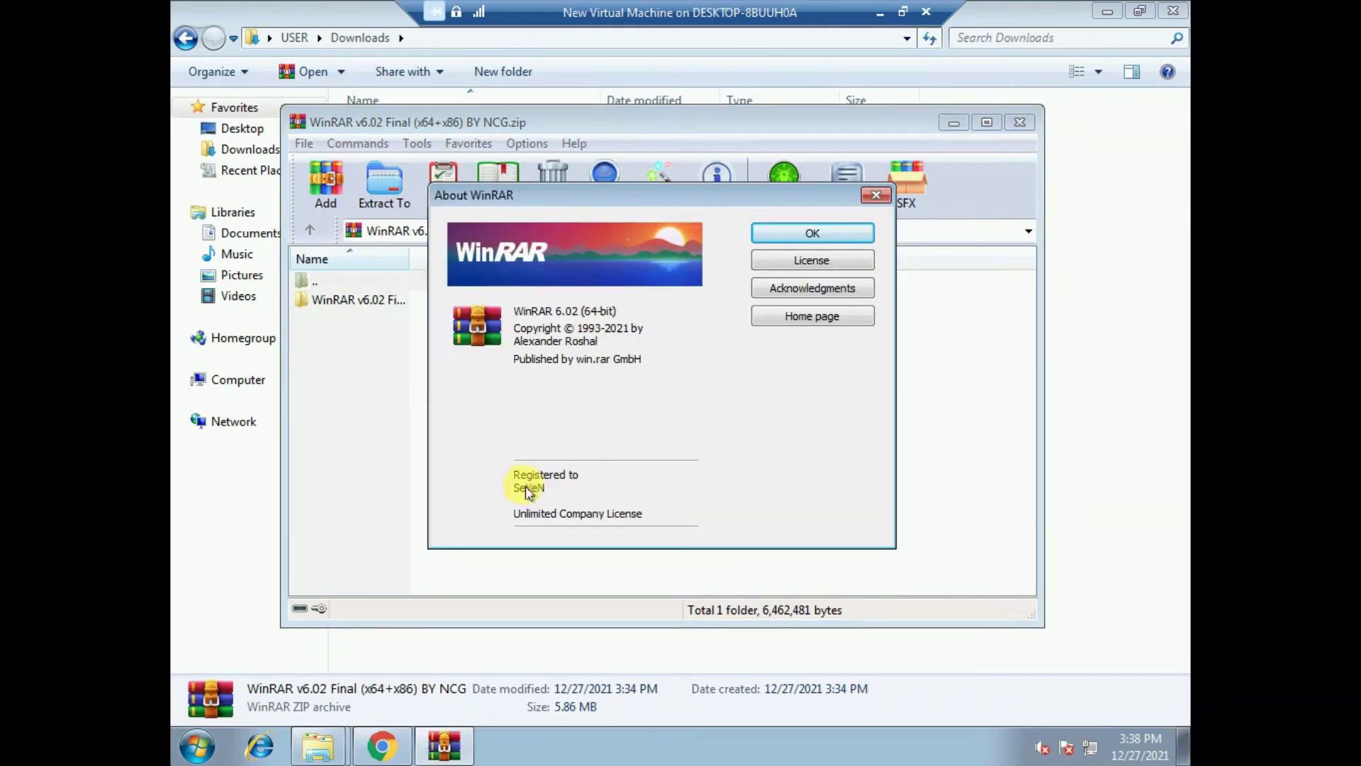
{"action": "left_click", "coordinate": [794, 234]}
{"action": "left_click", "coordinate": [1019, 122]}
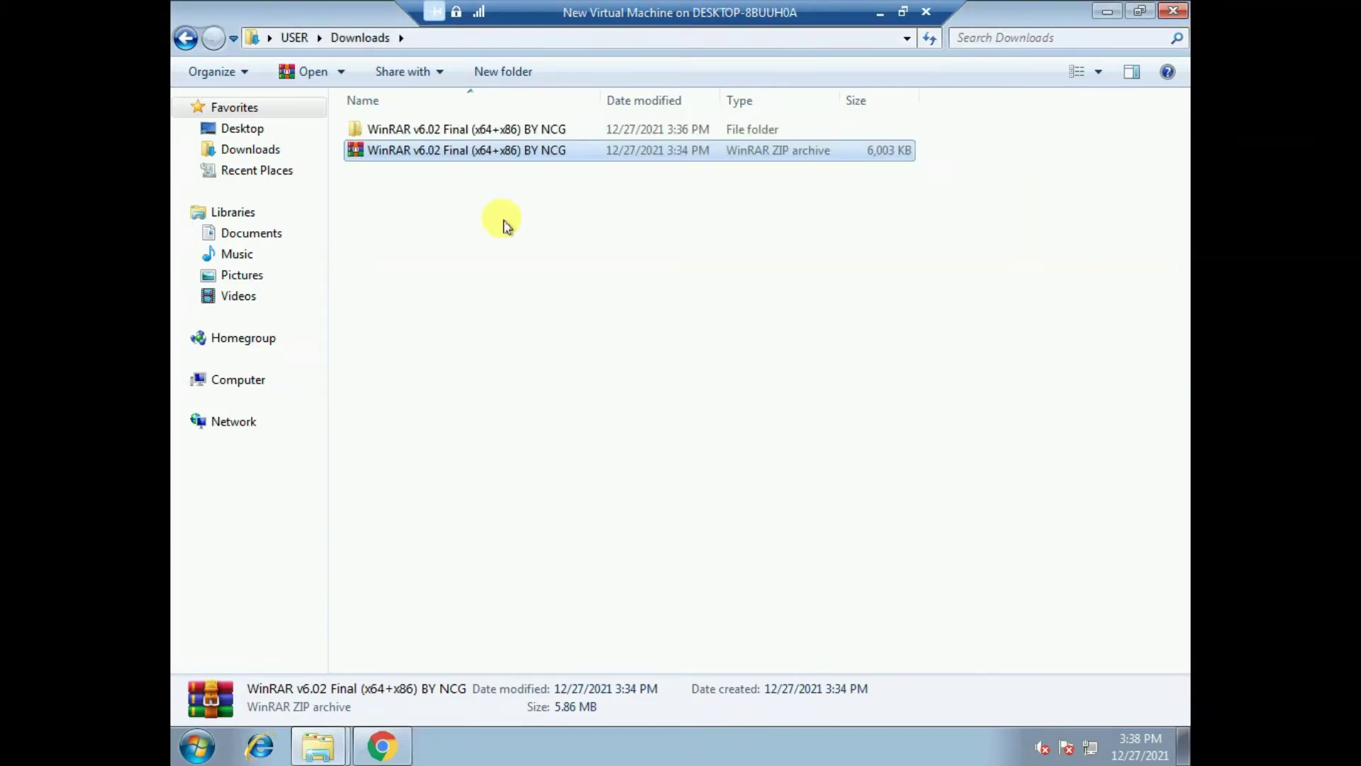
{"action": "left_click", "coordinate": [186, 38]}
{"action": "left_click", "coordinate": [1173, 13]}
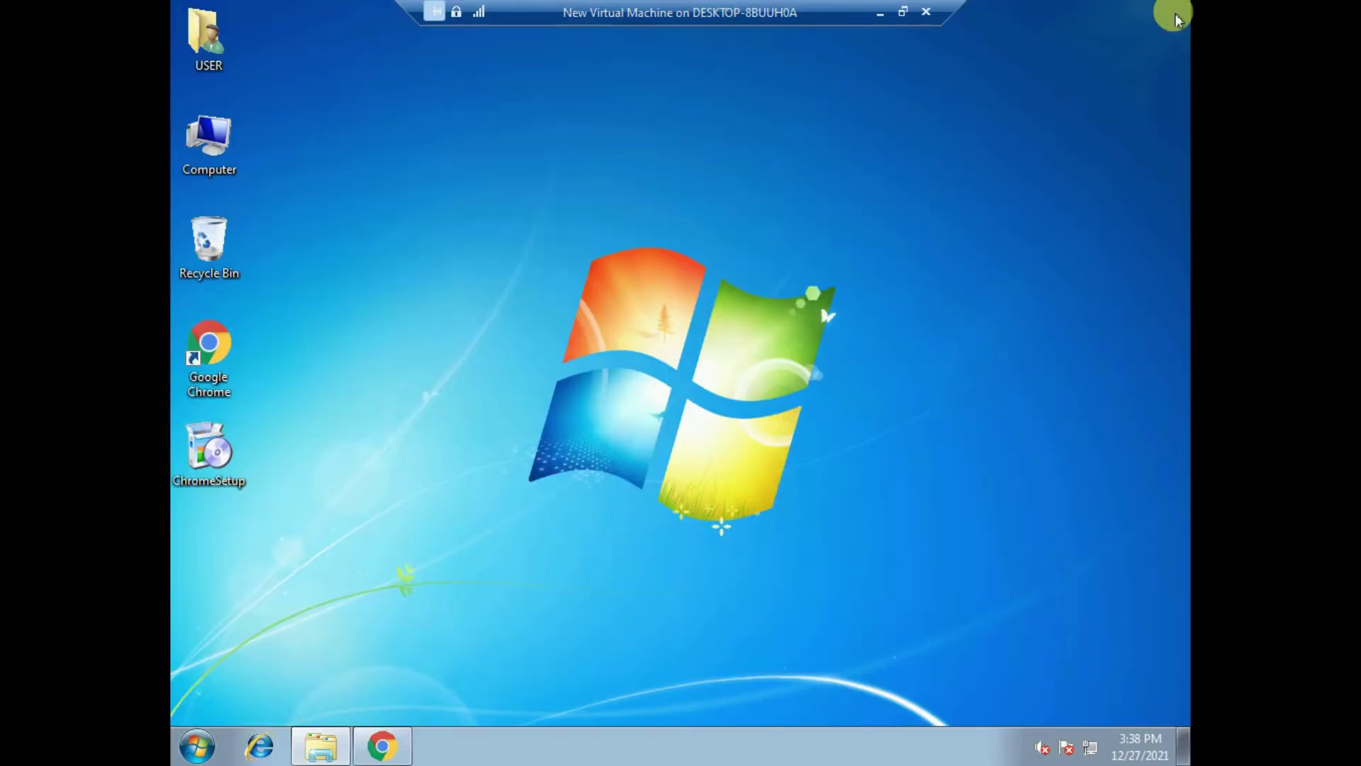
- Refresh the Windows 7 desktop
{"action": "right_click", "coordinate": [624, 145]}
{"action": "right_click", "coordinate": [667, 156]}
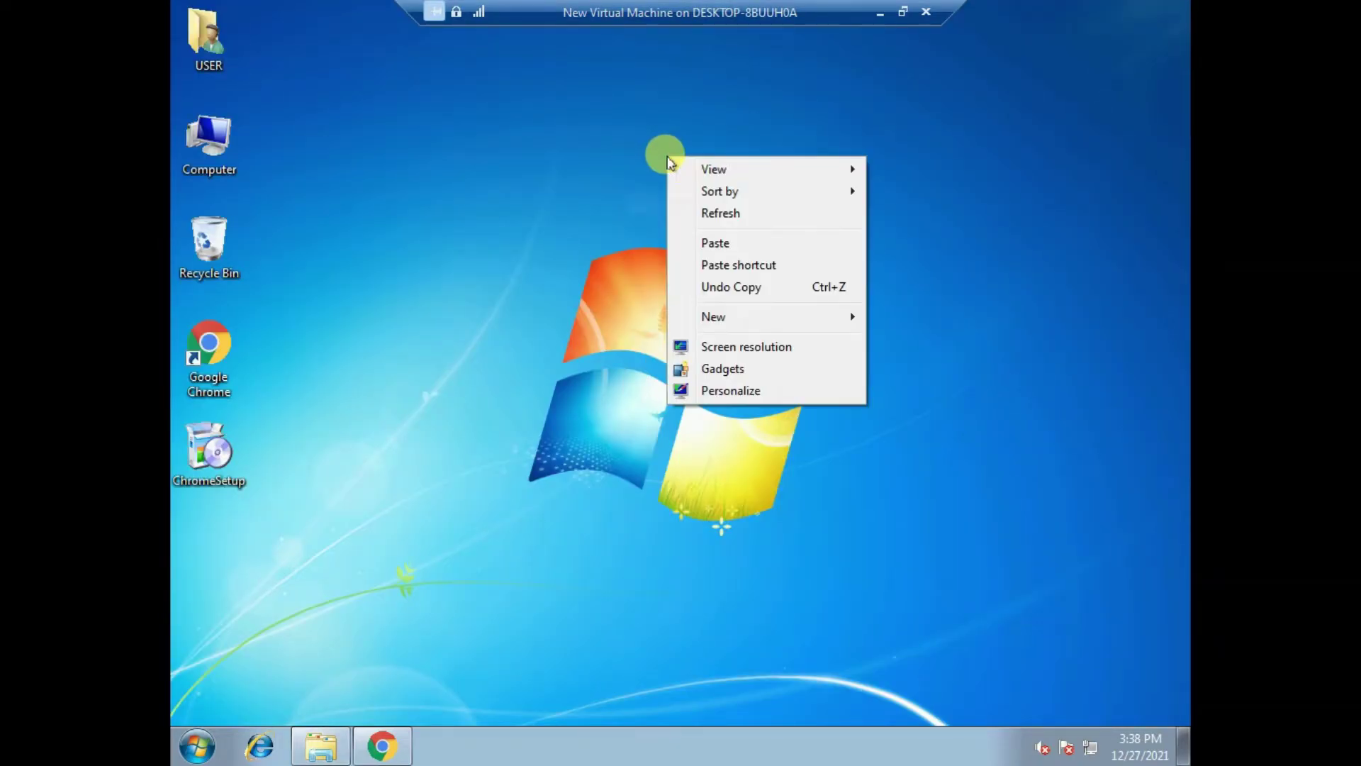
{"action": "left_click", "coordinate": [720, 214]}
{"action": "right_click", "coordinate": [629, 121]}
{"action": "right_click", "coordinate": [635, 121]}
{"action": "left_click", "coordinate": [369, 519]}
- Close the leftover rarreg.key folder window and bring Chrome's downloads page back to the front
{"action": "left_click", "coordinate": [330, 742]}
{"action": "left_click", "coordinate": [1173, 13]}
{"action": "left_click", "coordinate": [382, 745]}
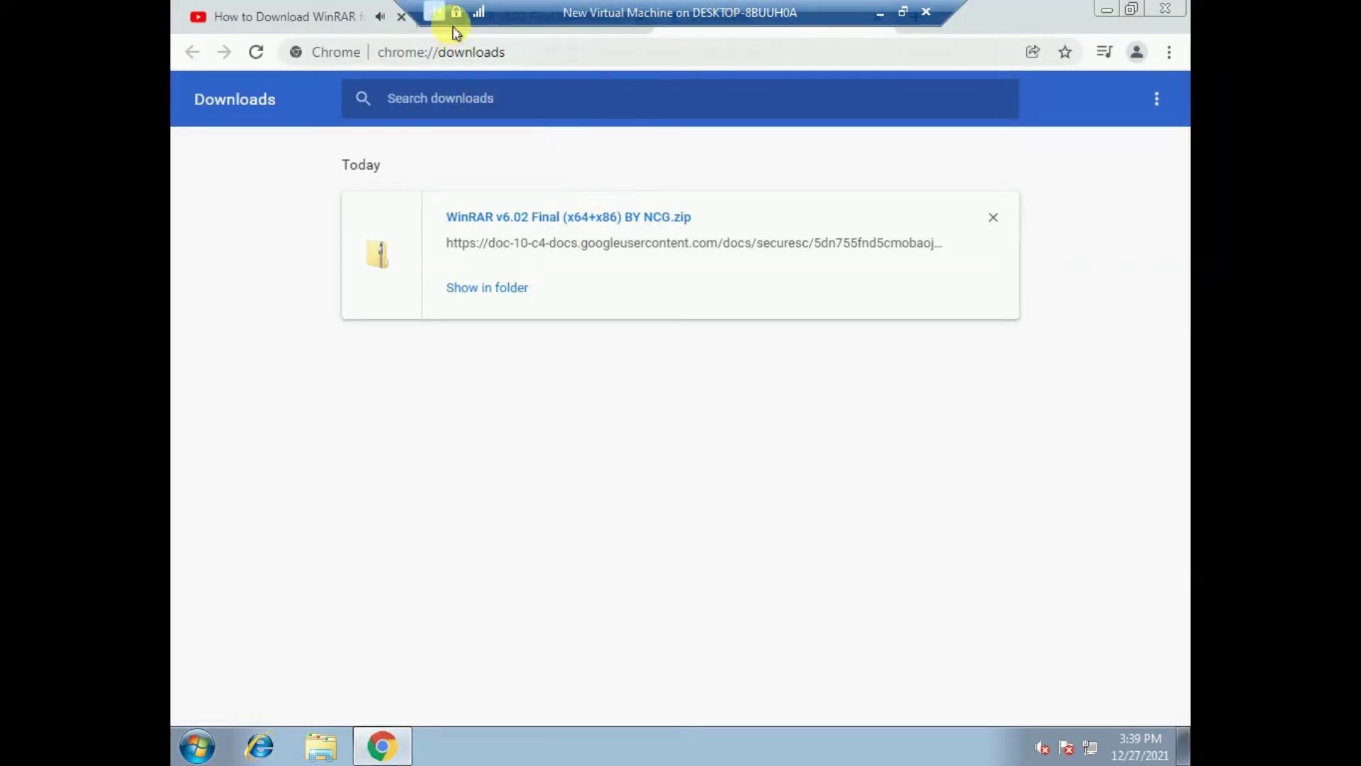
- Return to the WinRAR video tab, scroll through its description and cancel the Up next autoplay
{"action": "key", "text": "ctrl+w"}
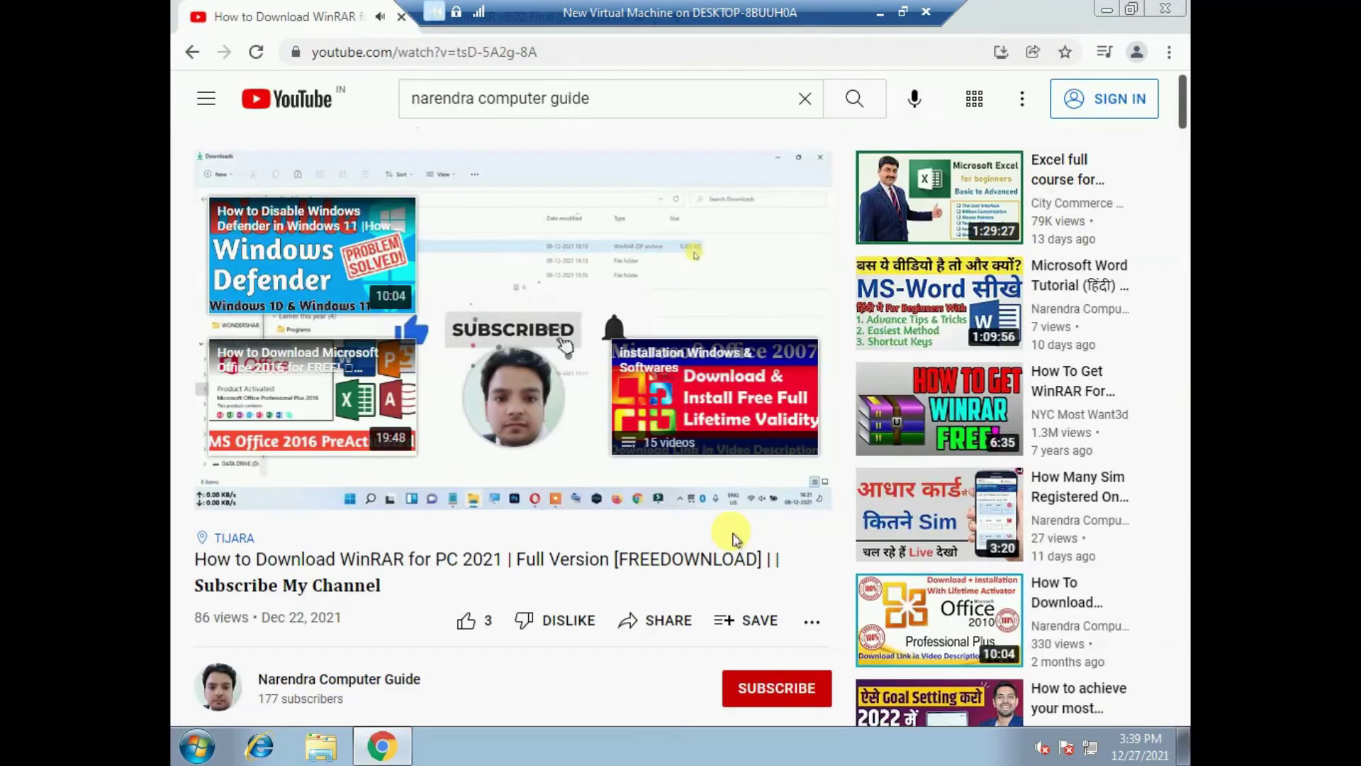
{"action": "scroll", "coordinate": [712, 552], "scroll_direction": "down", "scroll_amount": 3}
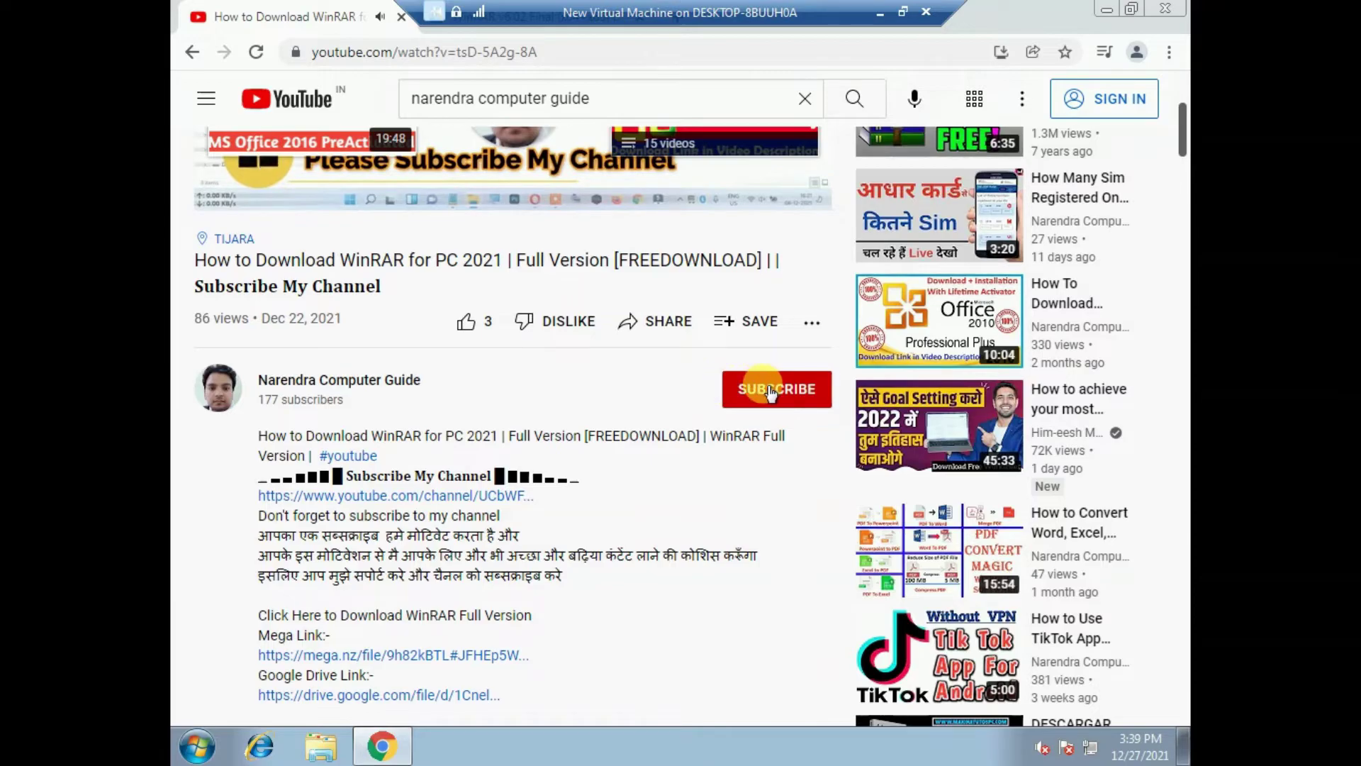
{"action": "left_click_drag", "start_coordinate": [376, 432], "coordinate": [623, 435]}
{"action": "left_click", "coordinate": [633, 431]}
{"action": "scroll", "coordinate": [645, 433], "scroll_direction": "down", "scroll_amount": 1}
{"action": "scroll", "coordinate": [629, 496], "scroll_direction": "down", "scroll_amount": 10}
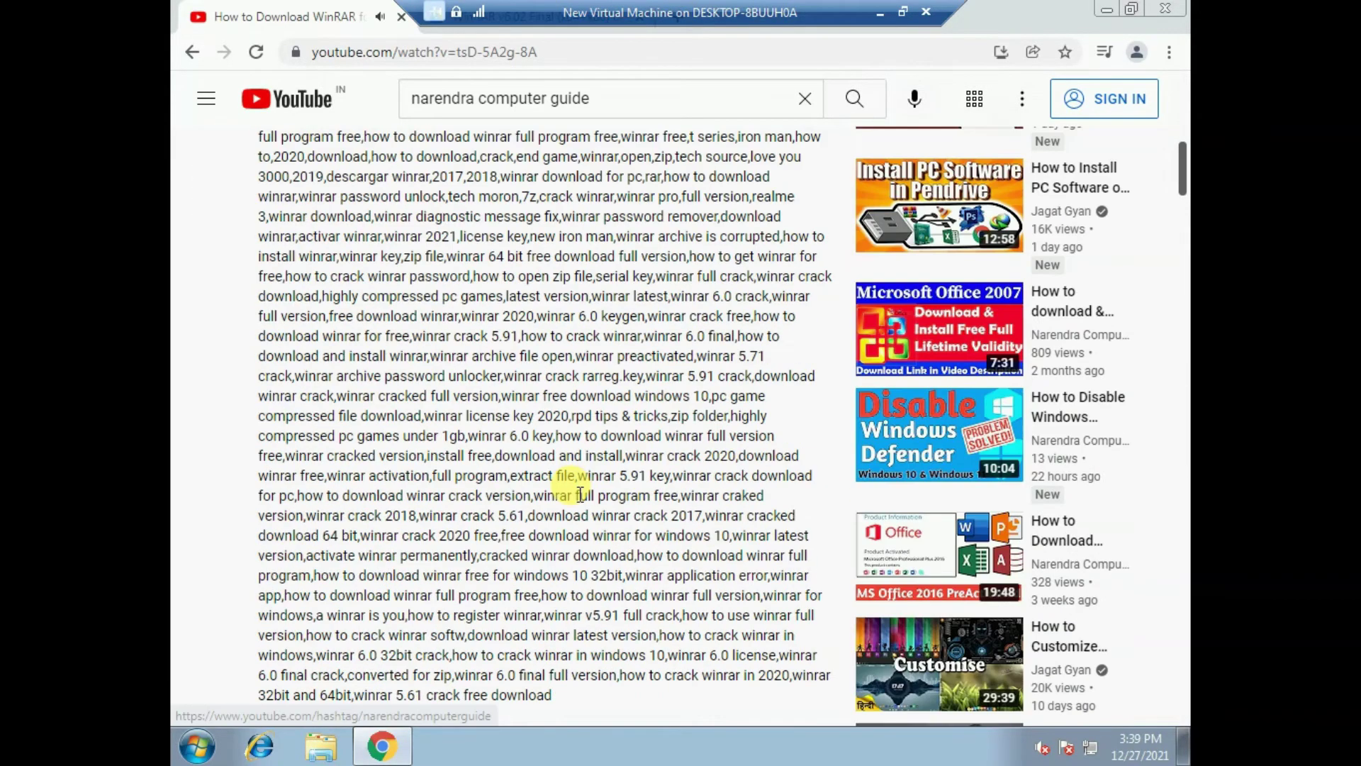
{"action": "scroll", "coordinate": [574, 489], "scroll_direction": "down", "scroll_amount": 12}
{"action": "scroll", "coordinate": [574, 495], "scroll_direction": "up", "scroll_amount": 20}
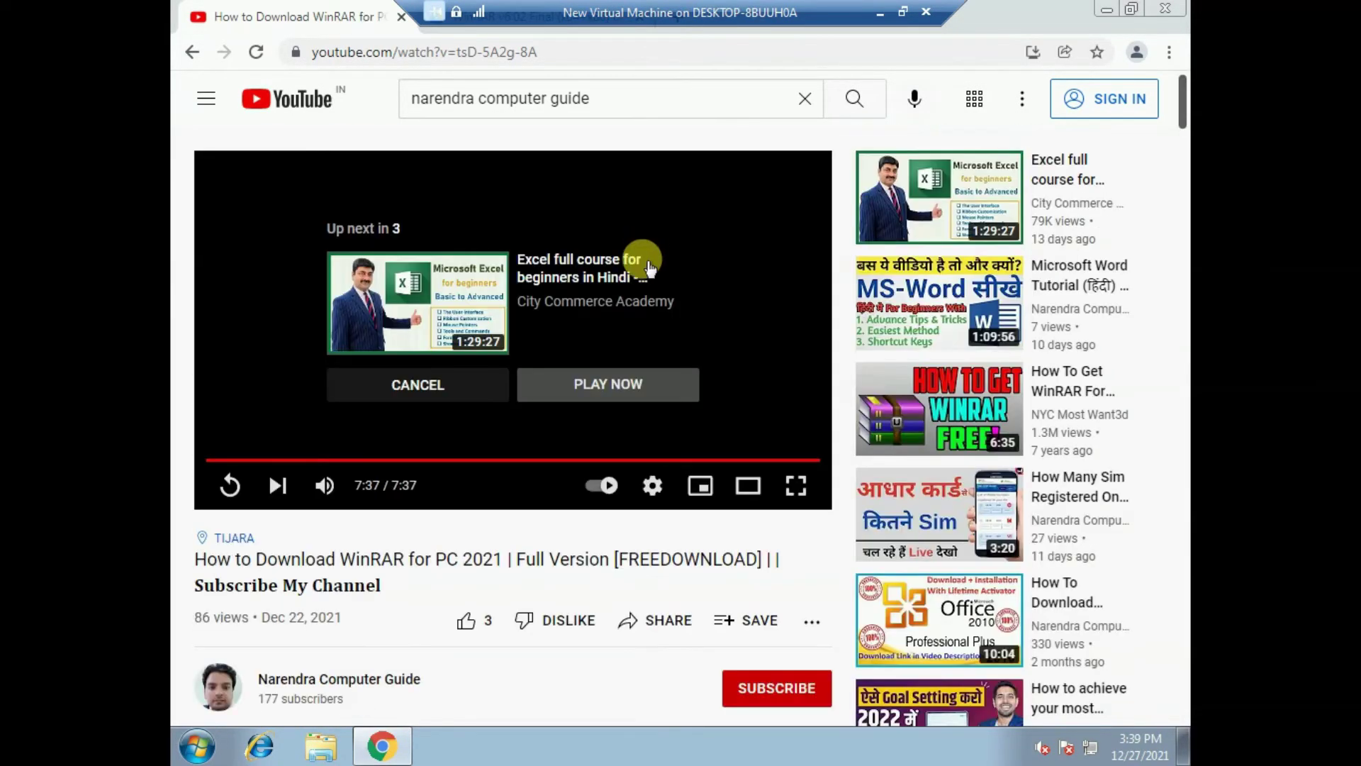
{"action": "left_click", "coordinate": [434, 401]}
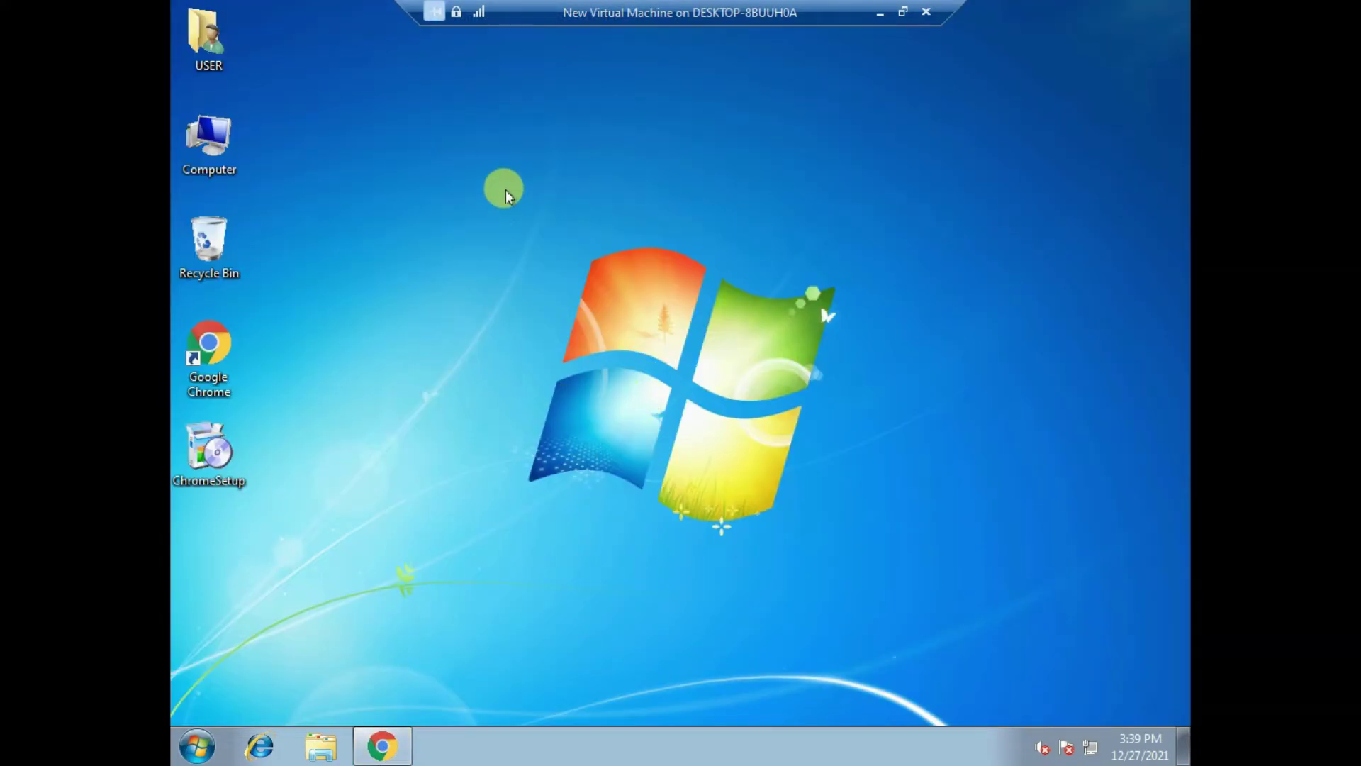
- Refresh the desktop, restore the browser, and scroll to the Mega and Google Drive links
{"action": "right_click", "coordinate": [506, 190]}
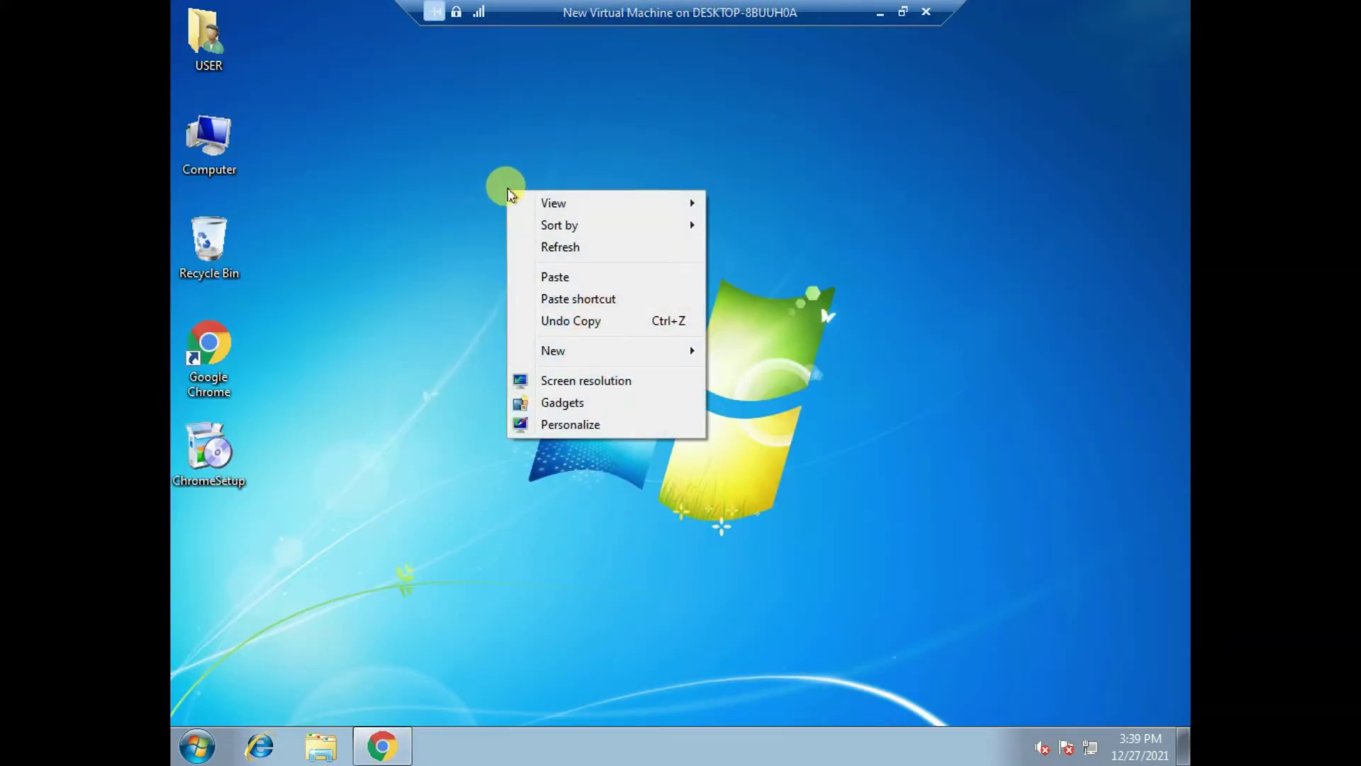
{"action": "left_click", "coordinate": [557, 248]}
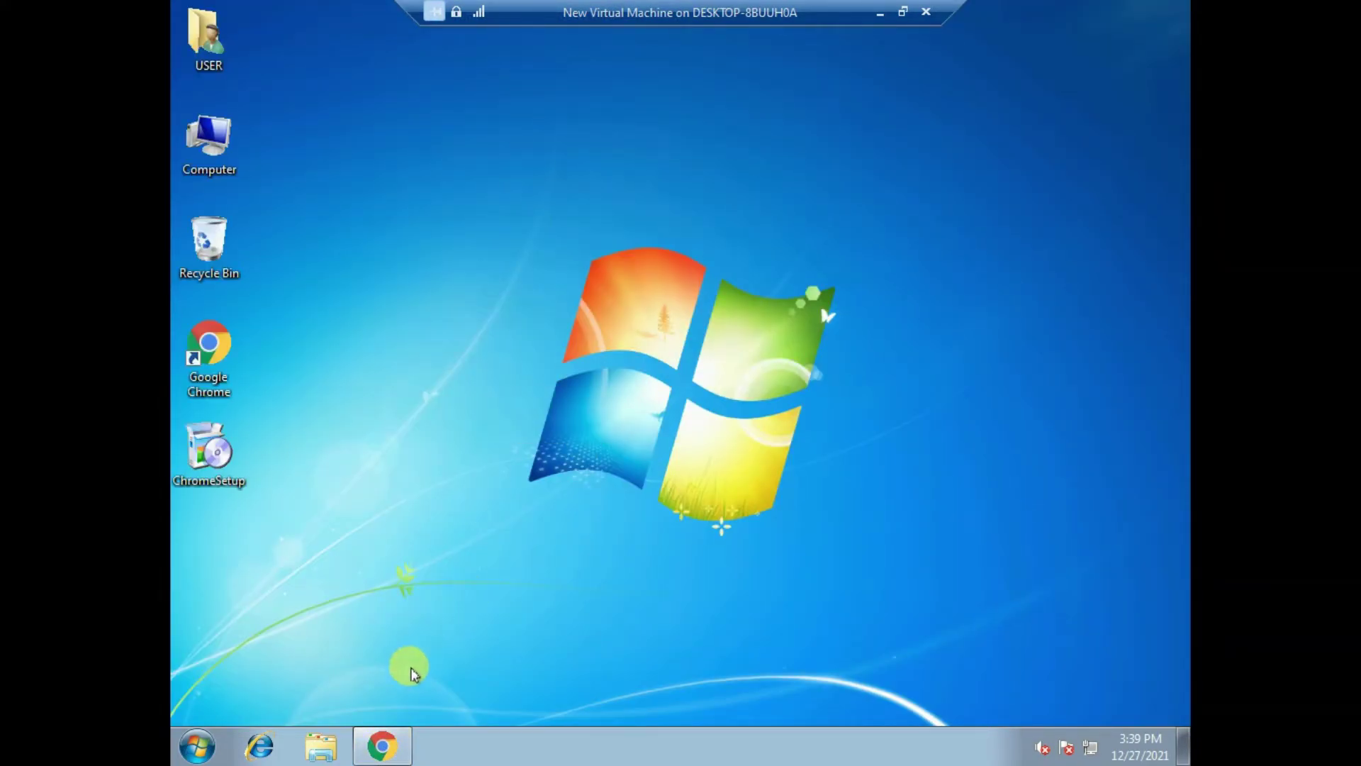
{"action": "left_click", "coordinate": [394, 743]}
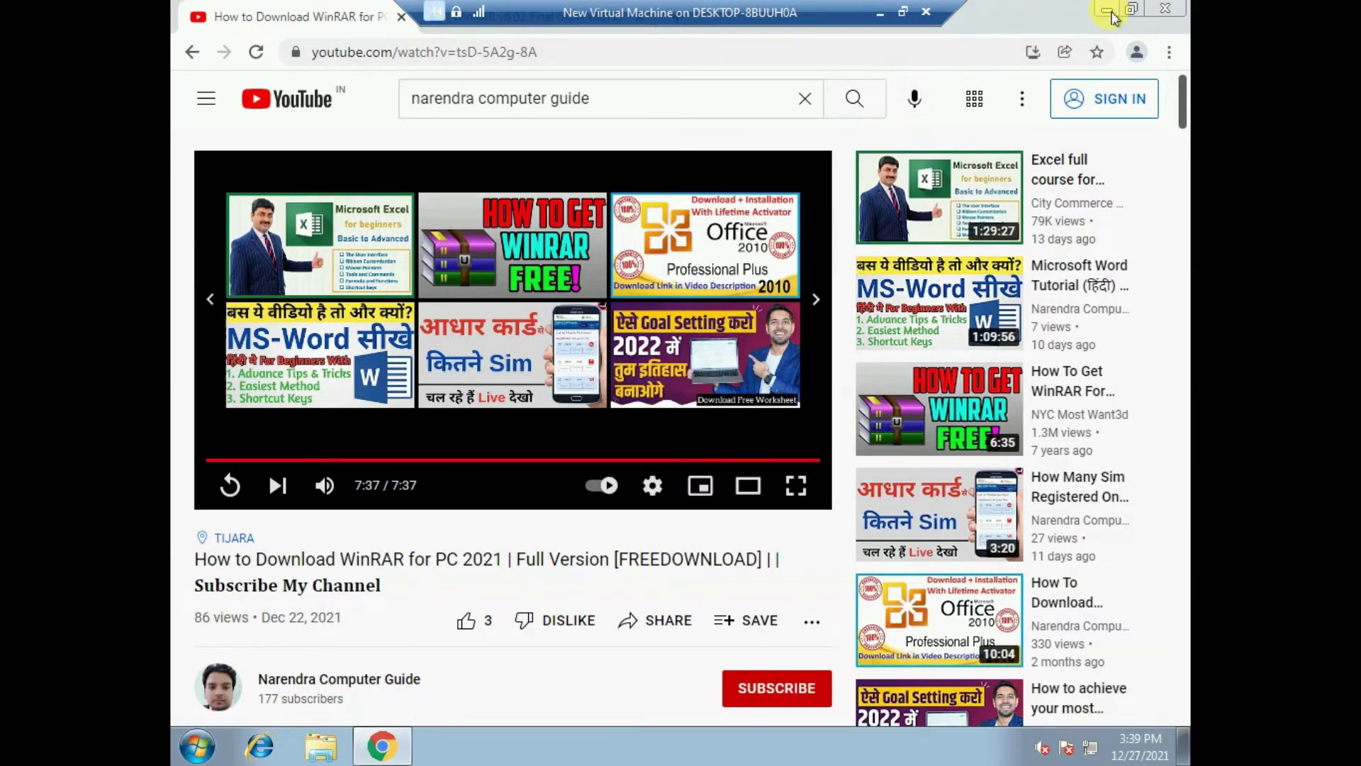
{"action": "left_click", "coordinate": [1106, 9]}
{"action": "left_click", "coordinate": [383, 743]}
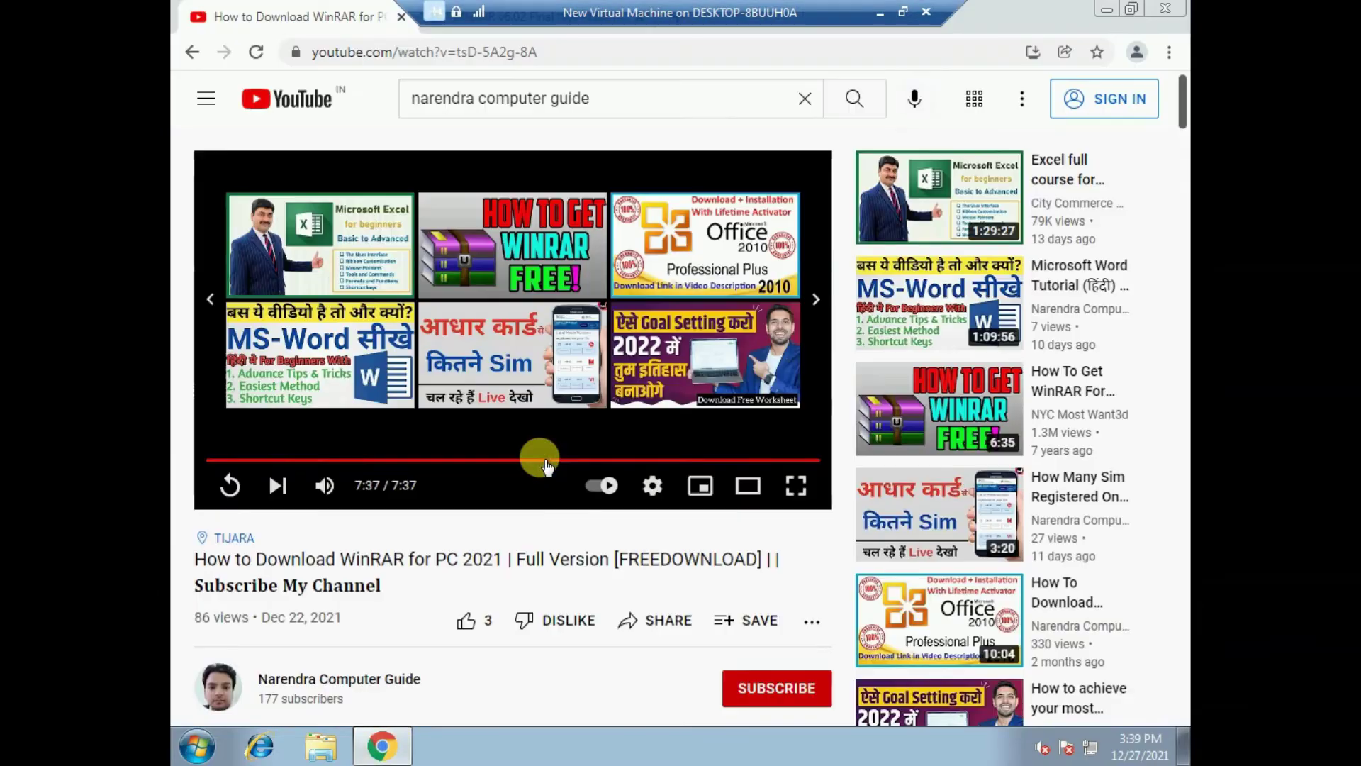
{"action": "scroll", "coordinate": [580, 462], "scroll_direction": "down", "scroll_amount": 7}
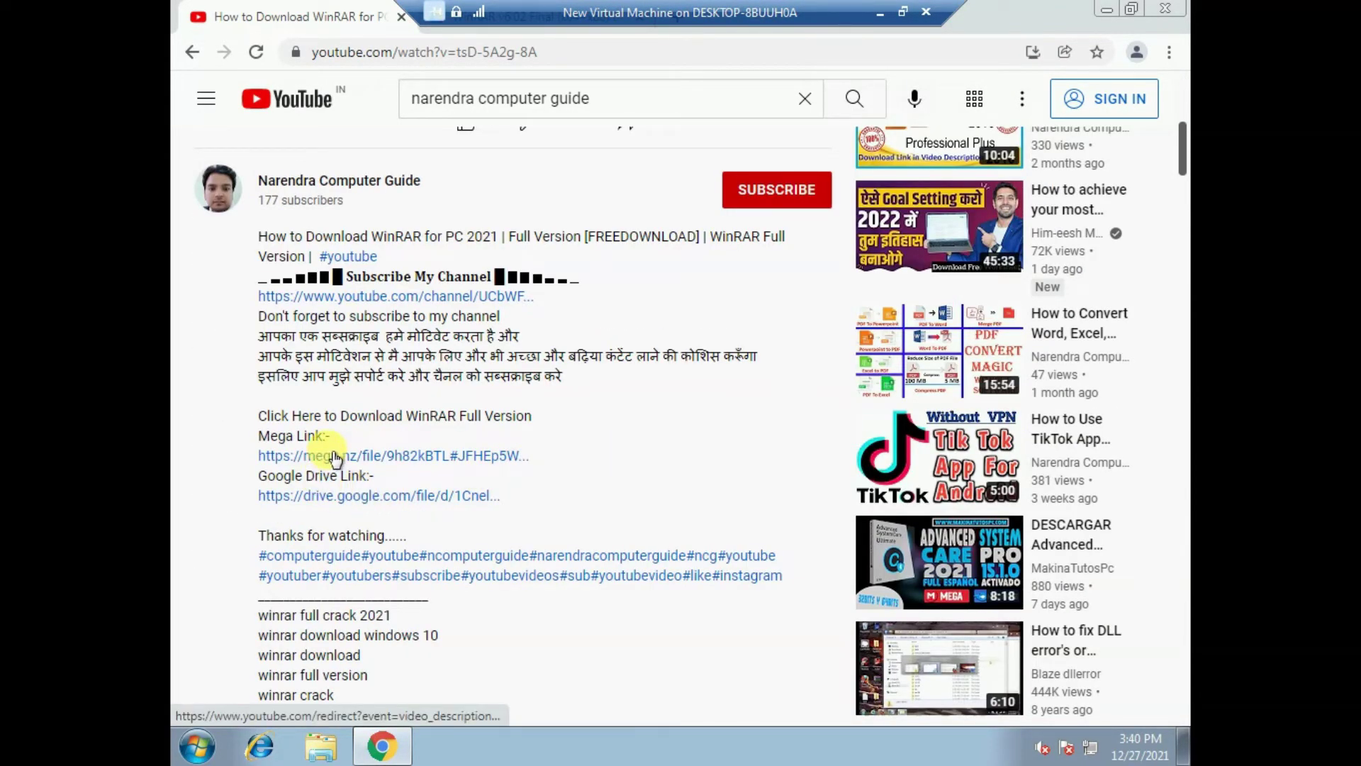
{"action": "scroll", "coordinate": [357, 461], "scroll_direction": "up", "scroll_amount": 2}
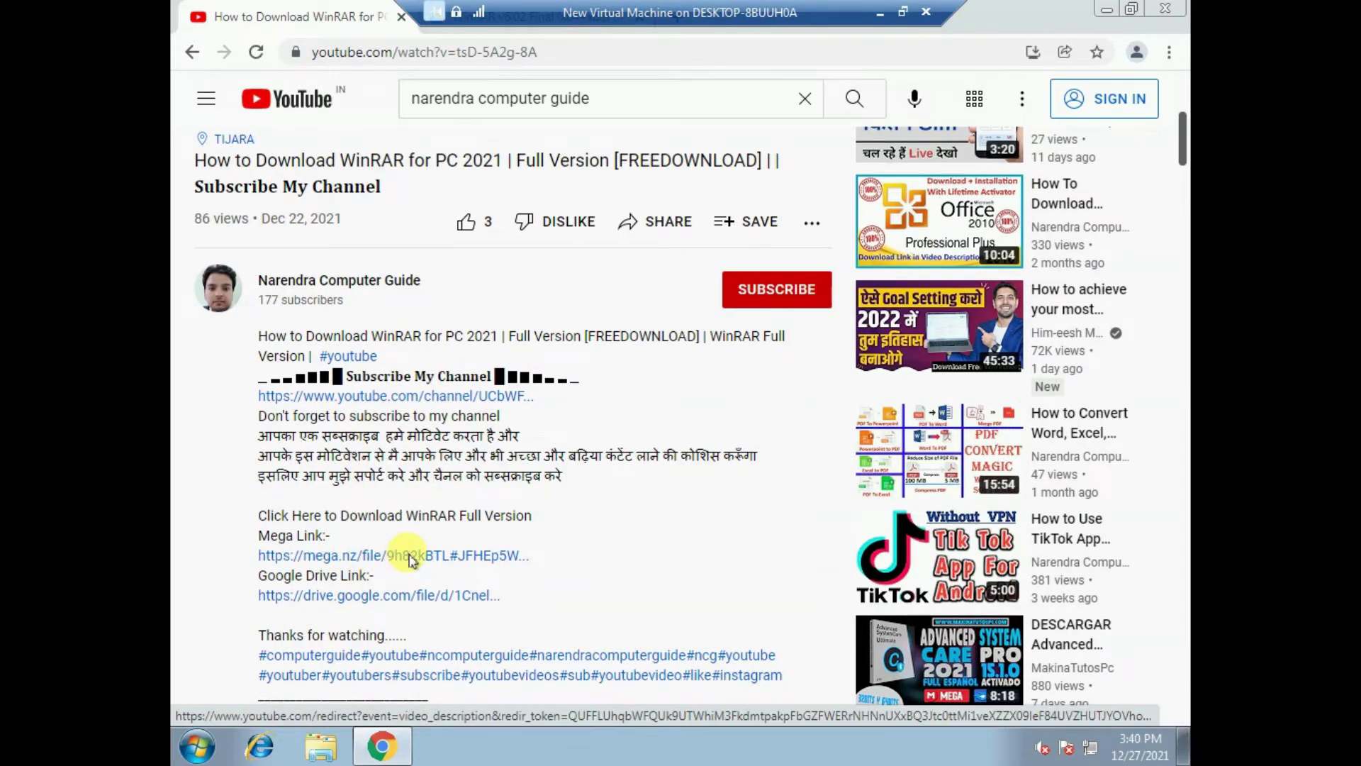
{"action": "left_click", "coordinate": [411, 556]}
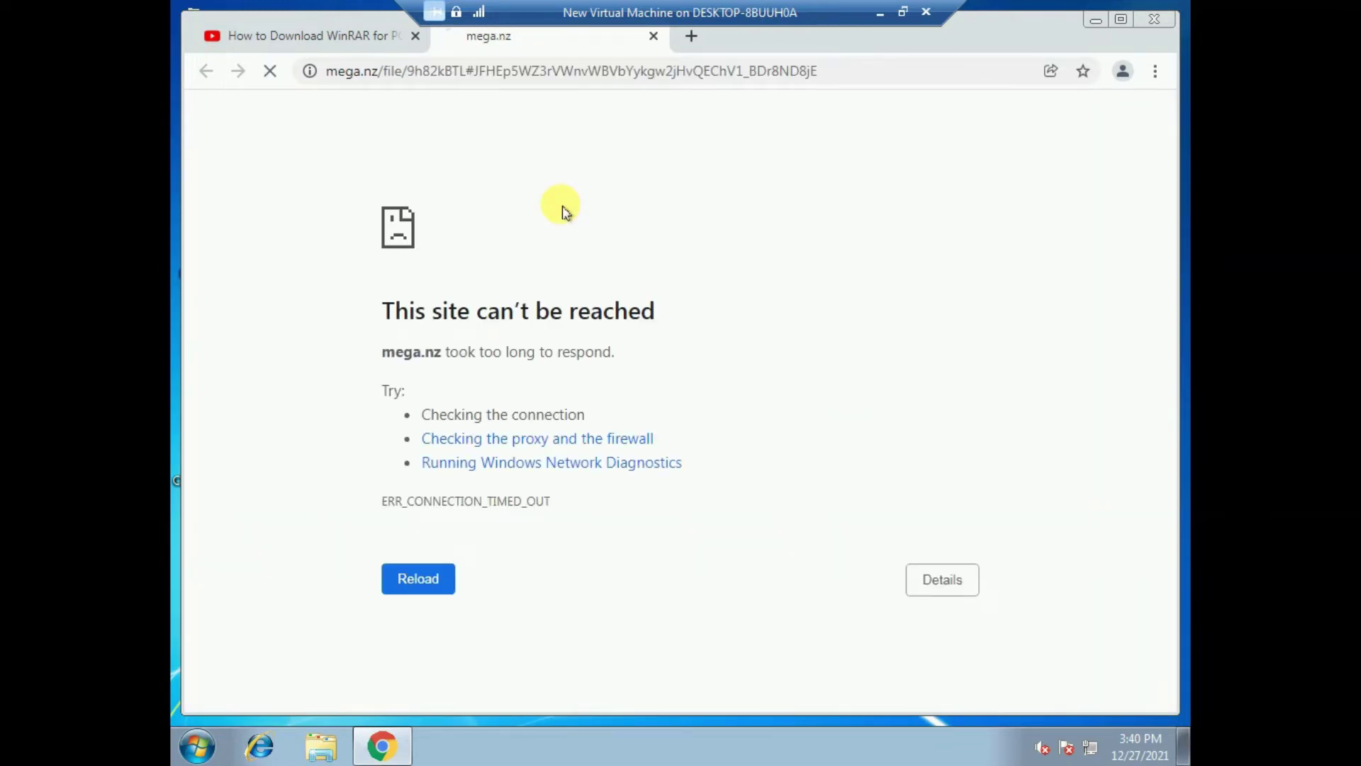
{"action": "left_click_drag", "start_coordinate": [404, 313], "coordinate": [658, 313]}
{"action": "left_click", "coordinate": [615, 260]}
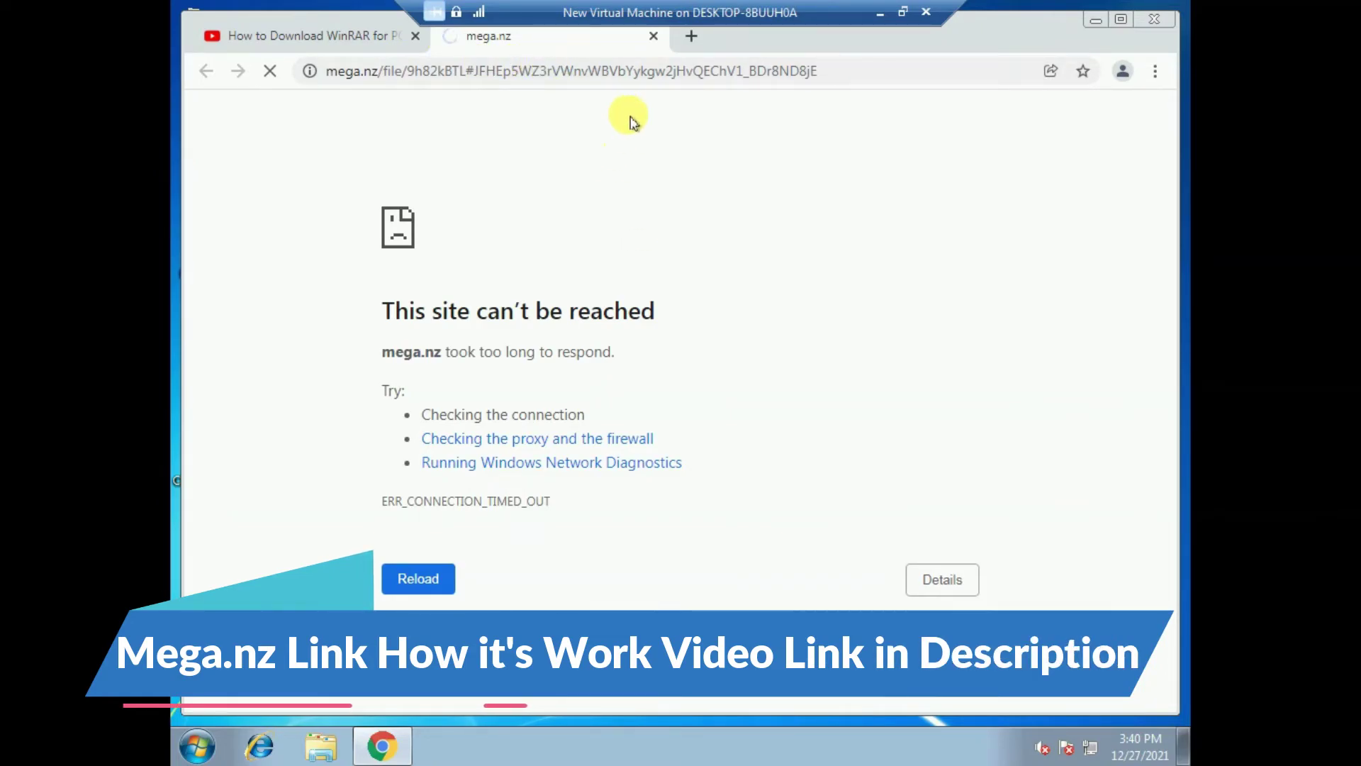
{"action": "key", "text": "ctrl+w"}
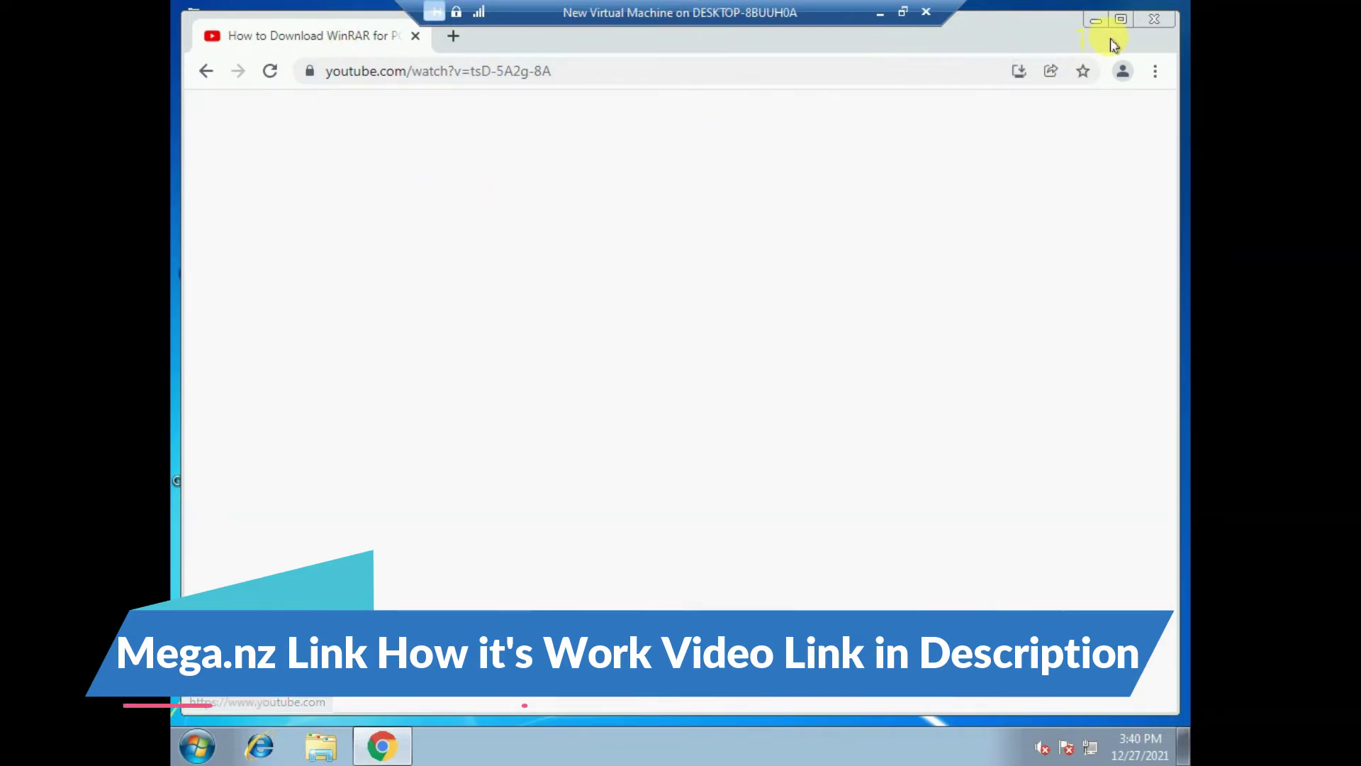
- Go back to the channel's uploads and open the Mega.nz Not Loading fix video
{"action": "scroll", "coordinate": [526, 343], "scroll_direction": "up", "scroll_amount": 4}
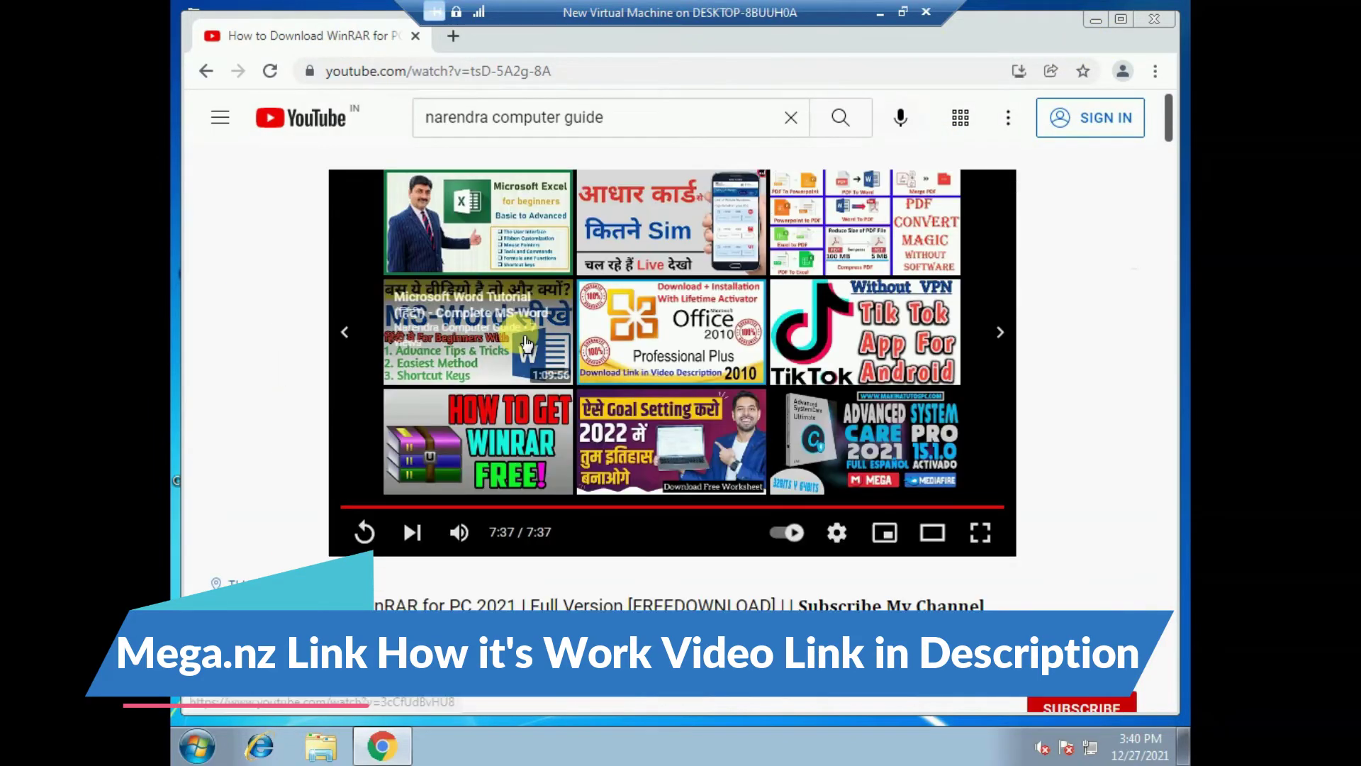
{"action": "left_click", "coordinate": [206, 71]}
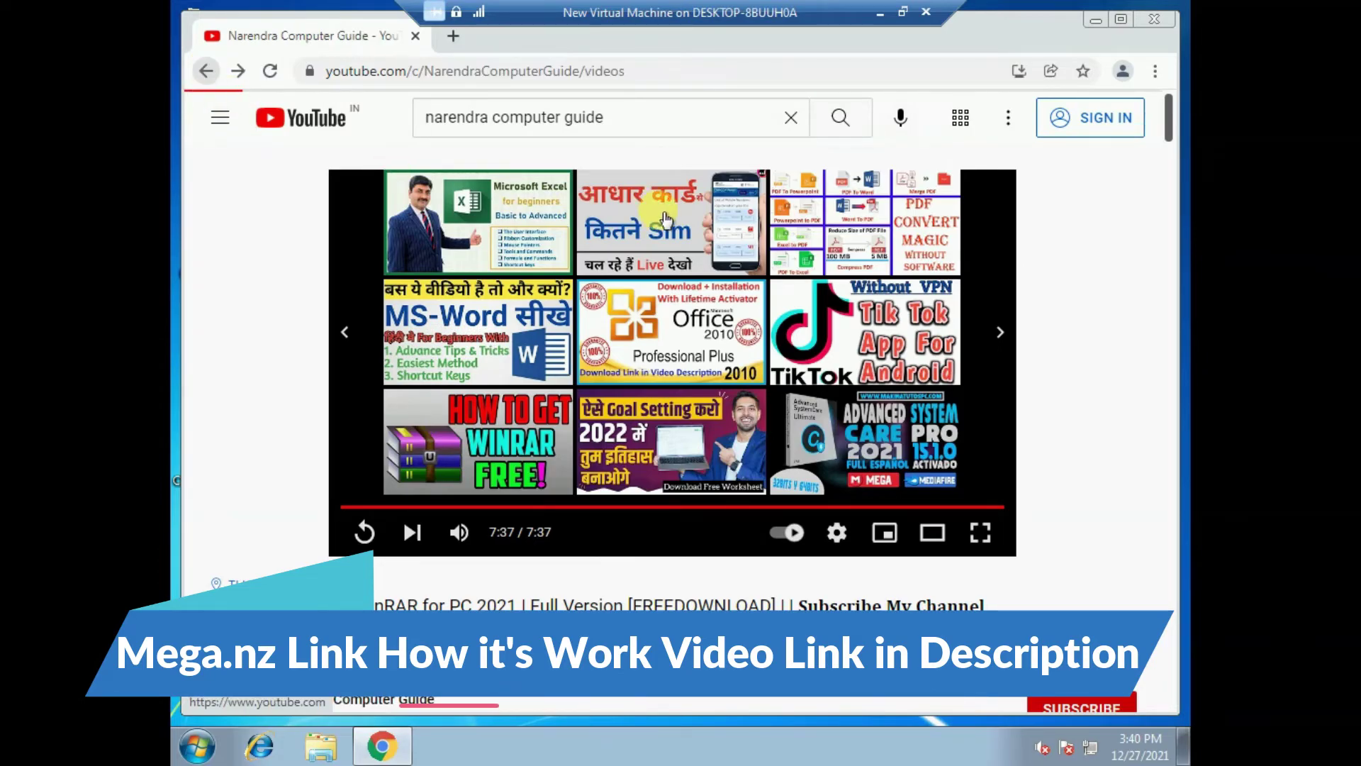
{"action": "scroll", "coordinate": [921, 461], "scroll_direction": "down", "scroll_amount": 3}
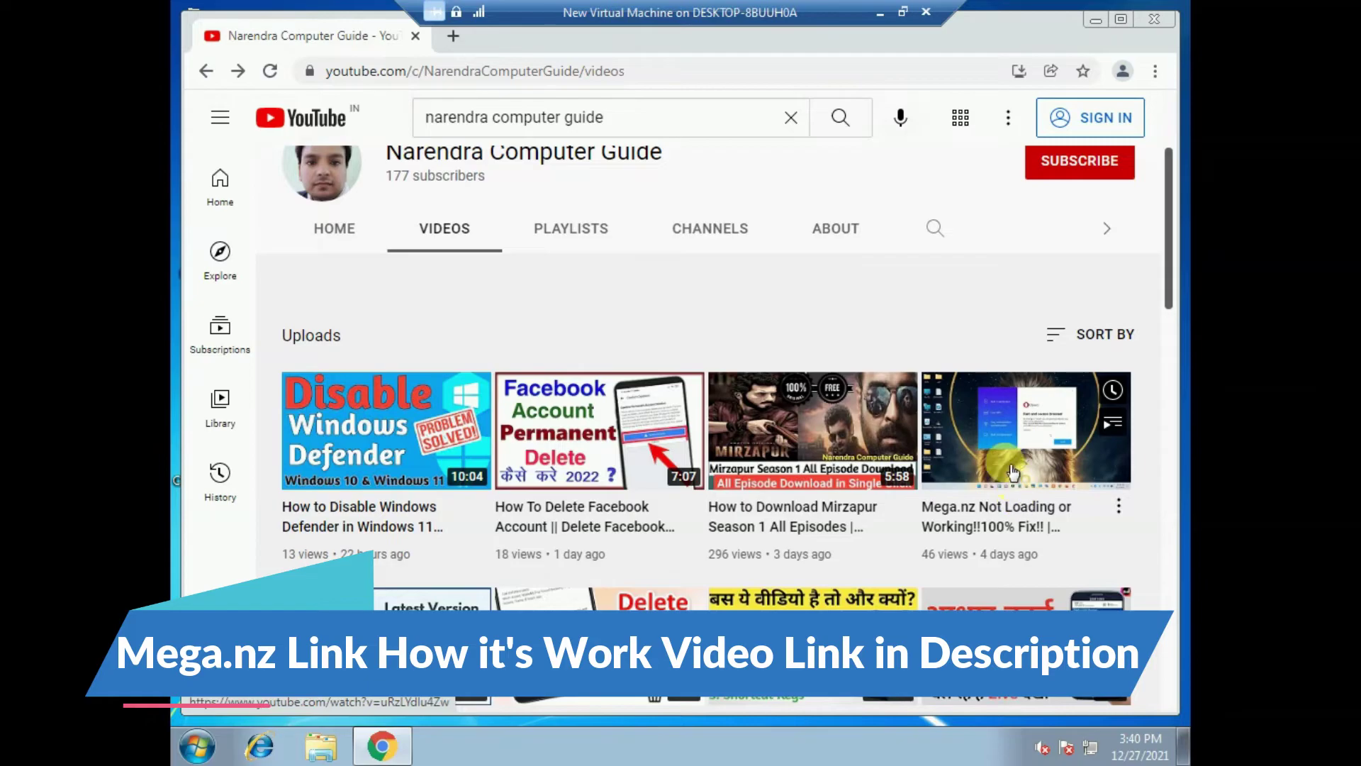
{"action": "left_click", "coordinate": [1006, 441]}
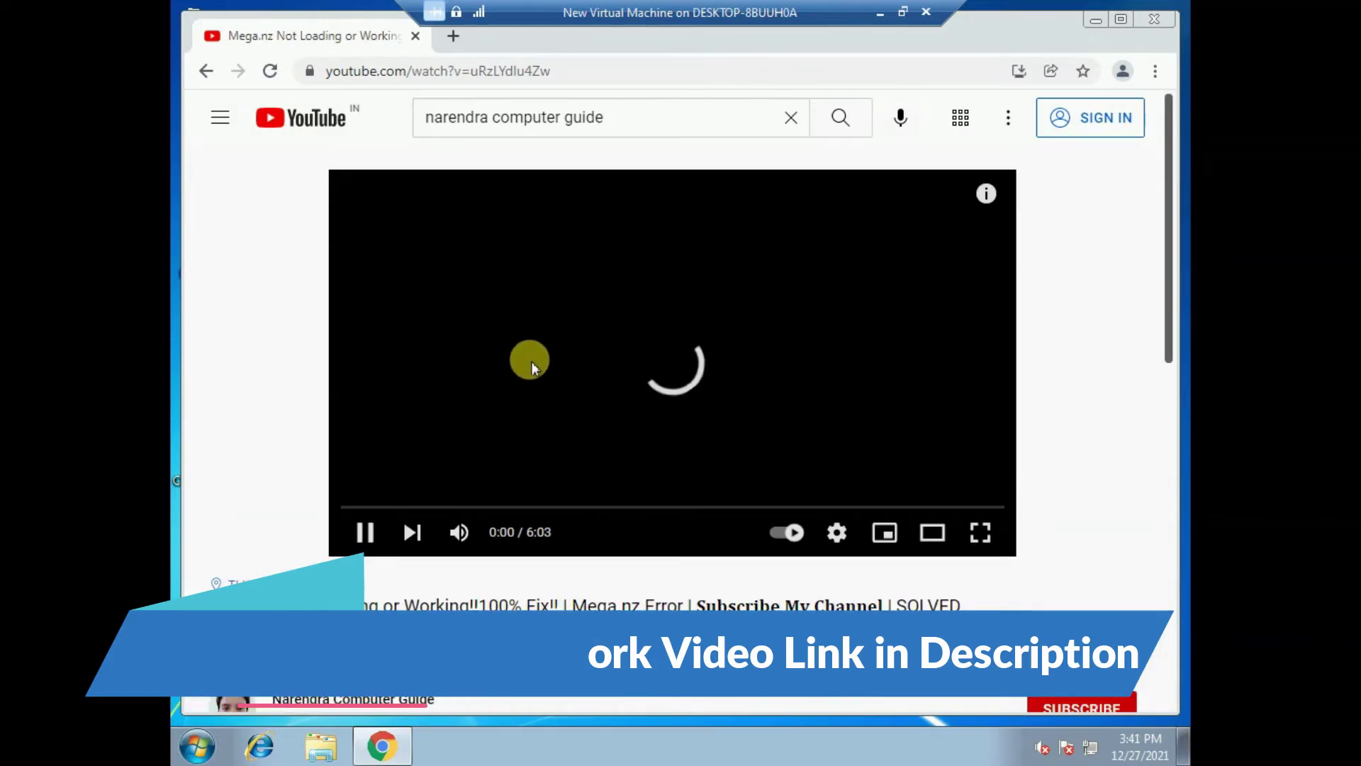
{"action": "left_click_drag", "start_coordinate": [315, 407], "coordinate": [484, 411]}
{"action": "left_click", "coordinate": [543, 410]}
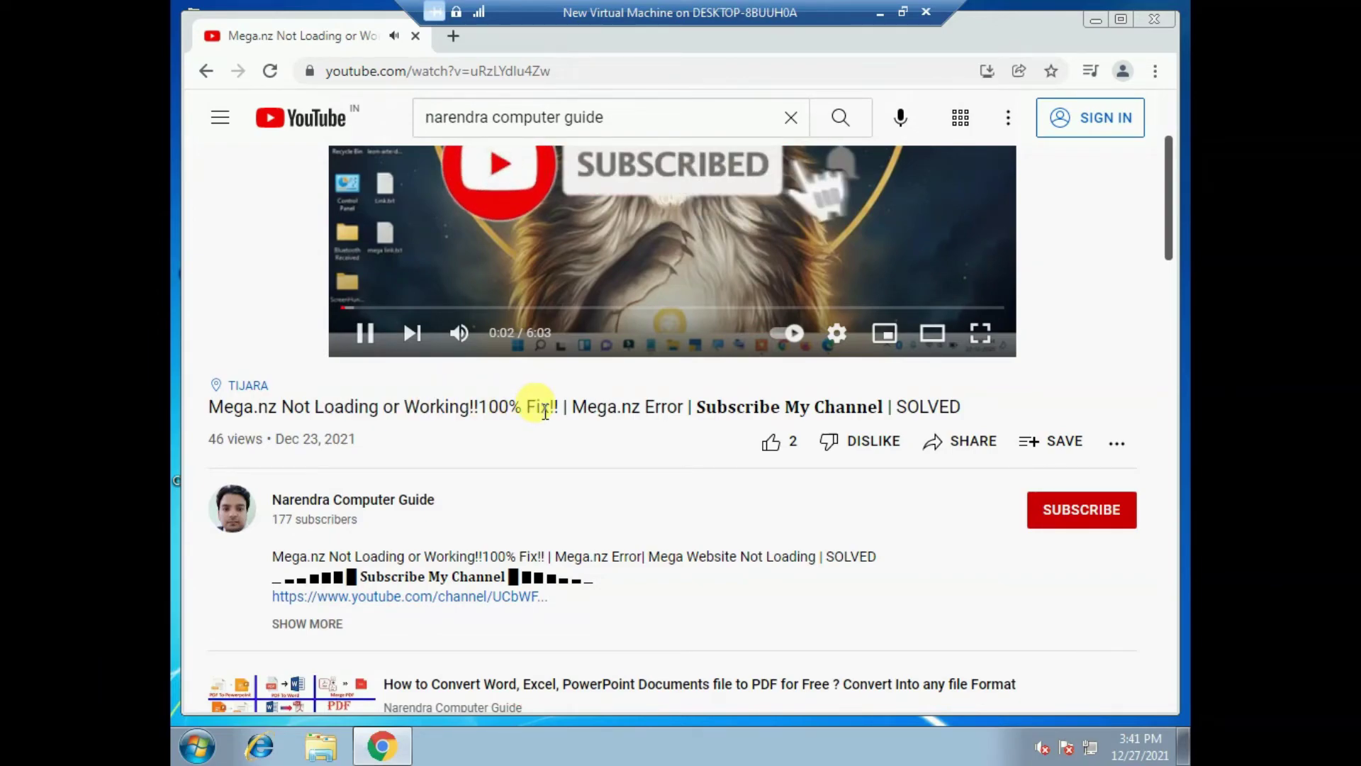
- Look over that video's page, return to the channel uploads, and minimise the virtual machine
{"action": "scroll", "coordinate": [496, 349], "scroll_direction": "up", "scroll_amount": 2}
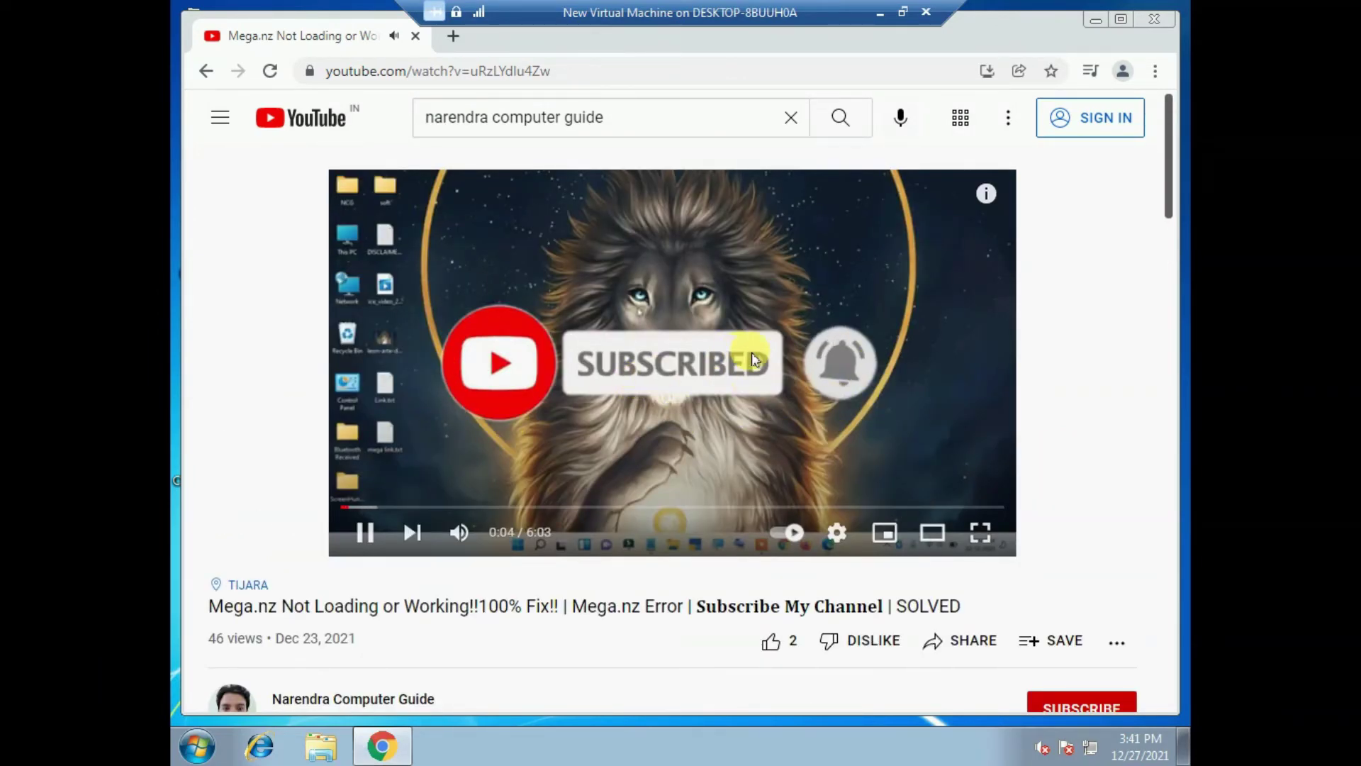
{"action": "scroll", "coordinate": [759, 358], "scroll_direction": "down", "scroll_amount": 5}
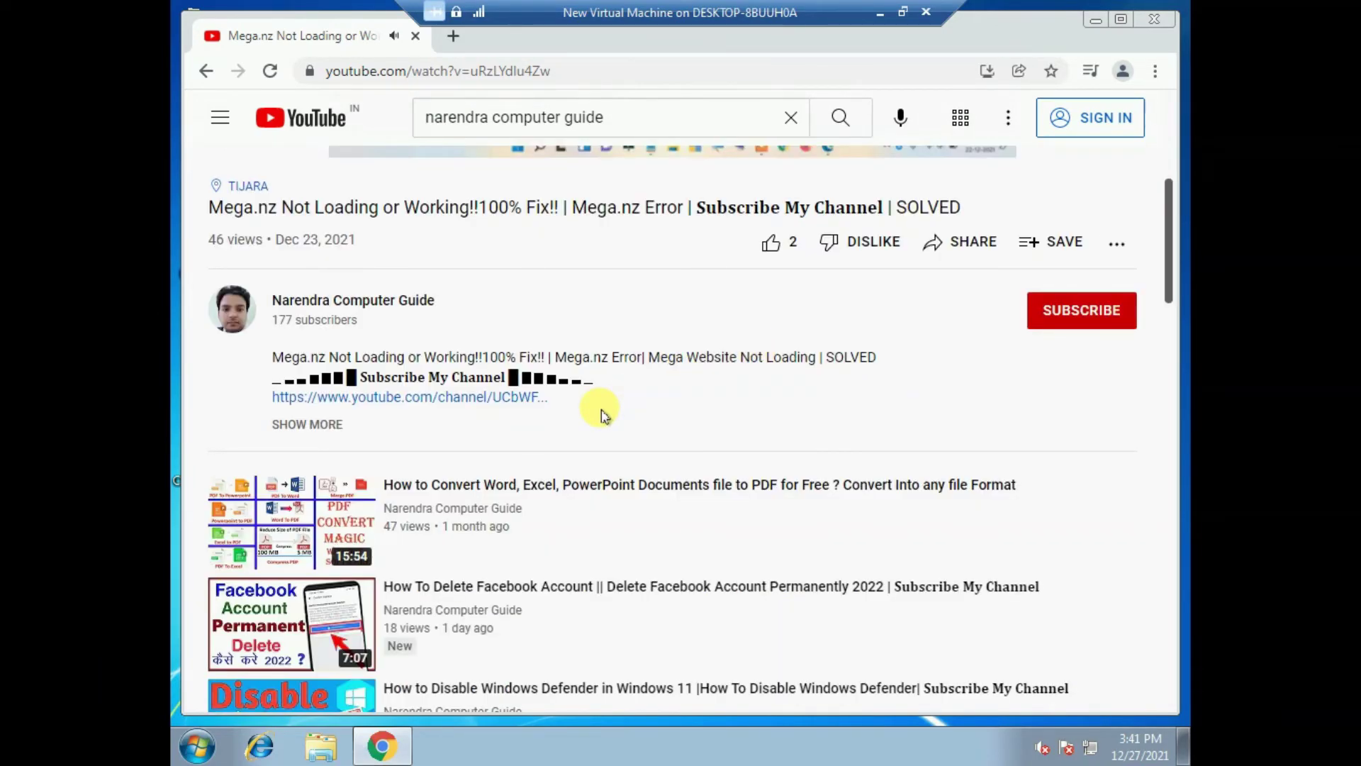
{"action": "scroll", "coordinate": [601, 414], "scroll_direction": "up", "scroll_amount": 5}
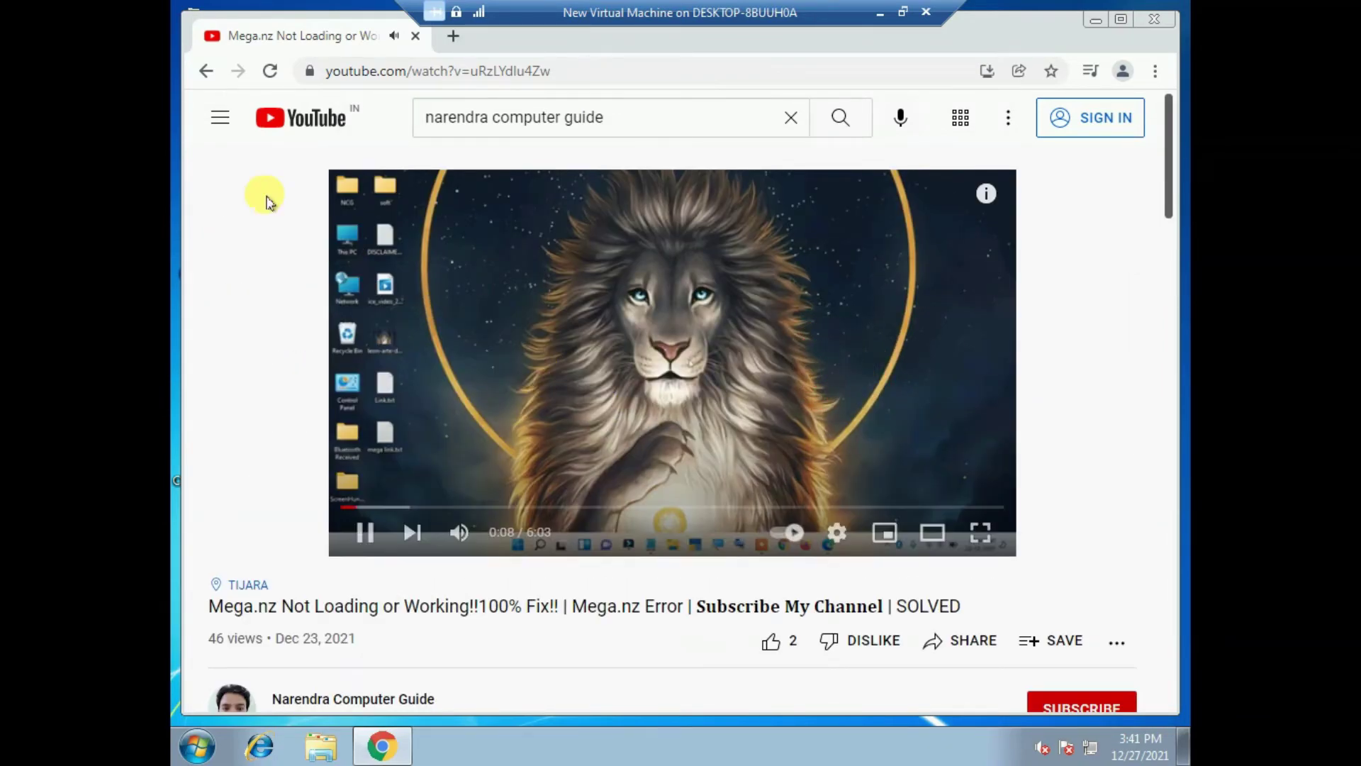
{"action": "left_click", "coordinate": [206, 71]}
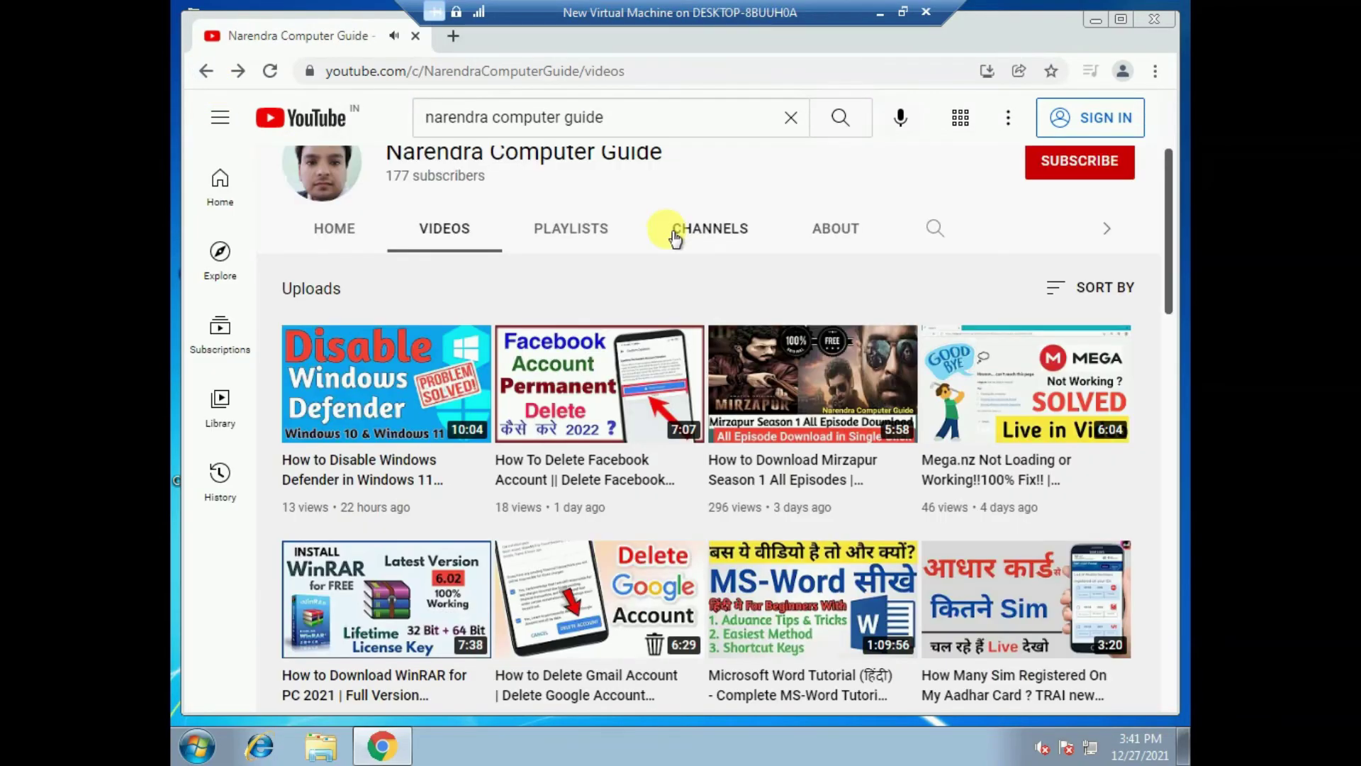
{"action": "left_click", "coordinate": [880, 16]}
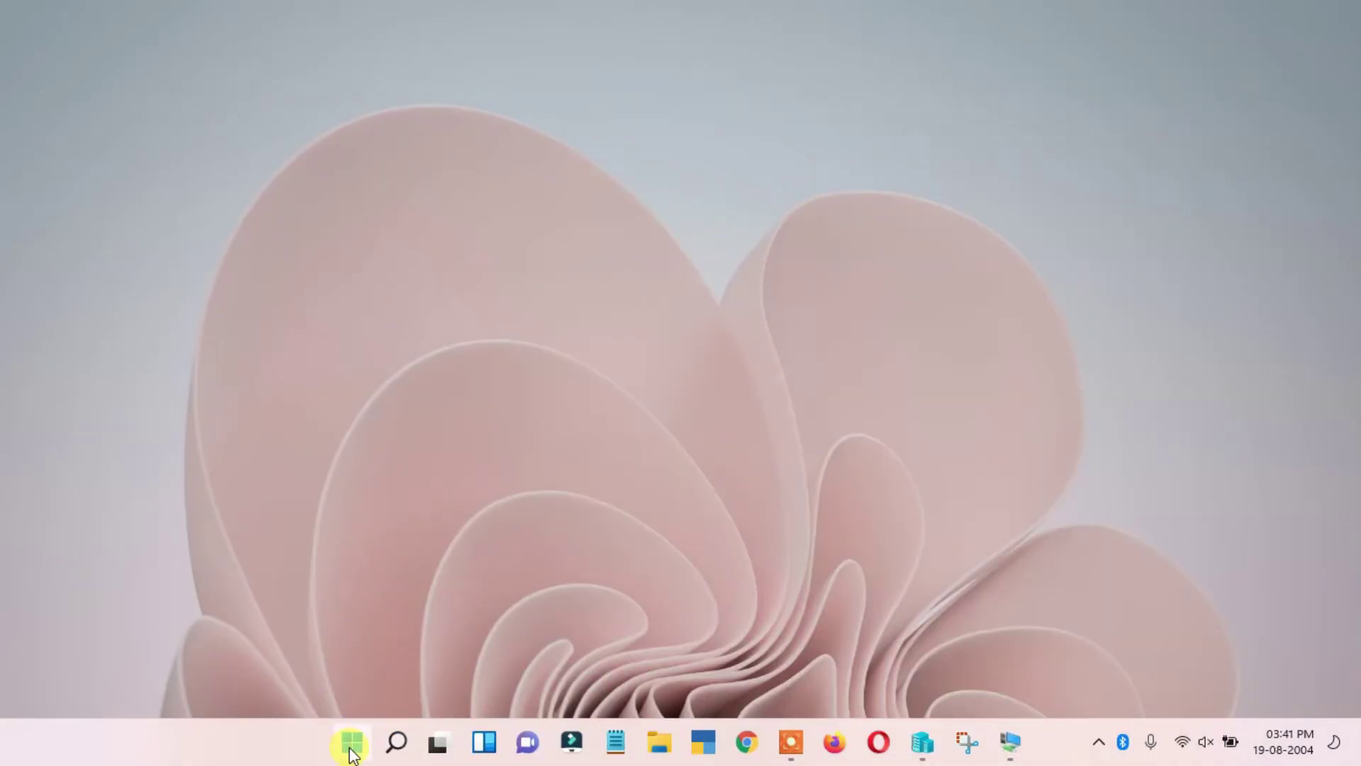
- Run winver on the host to confirm Windows 11 version 21H2, OS Build 22000.376
{"action": "key", "text": "super"}
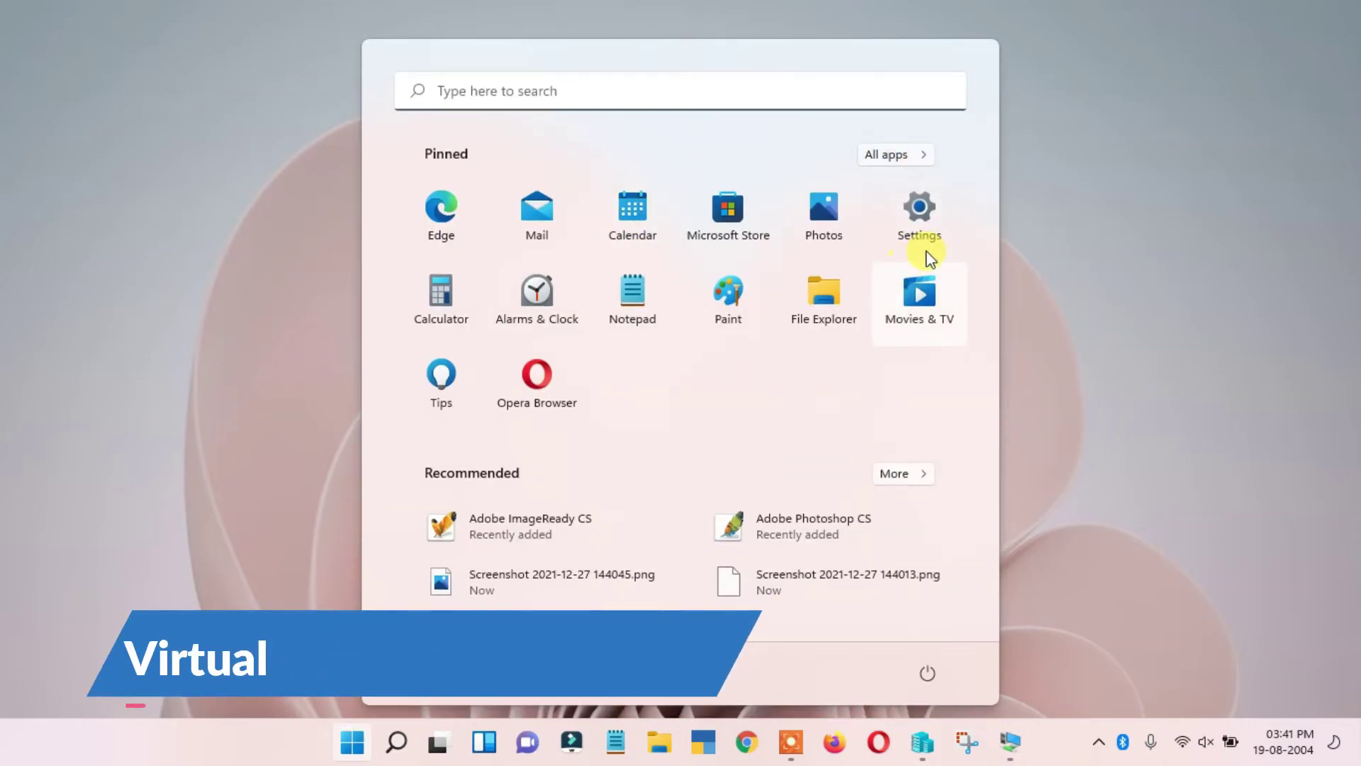
{"action": "left_click", "coordinate": [551, 106]}
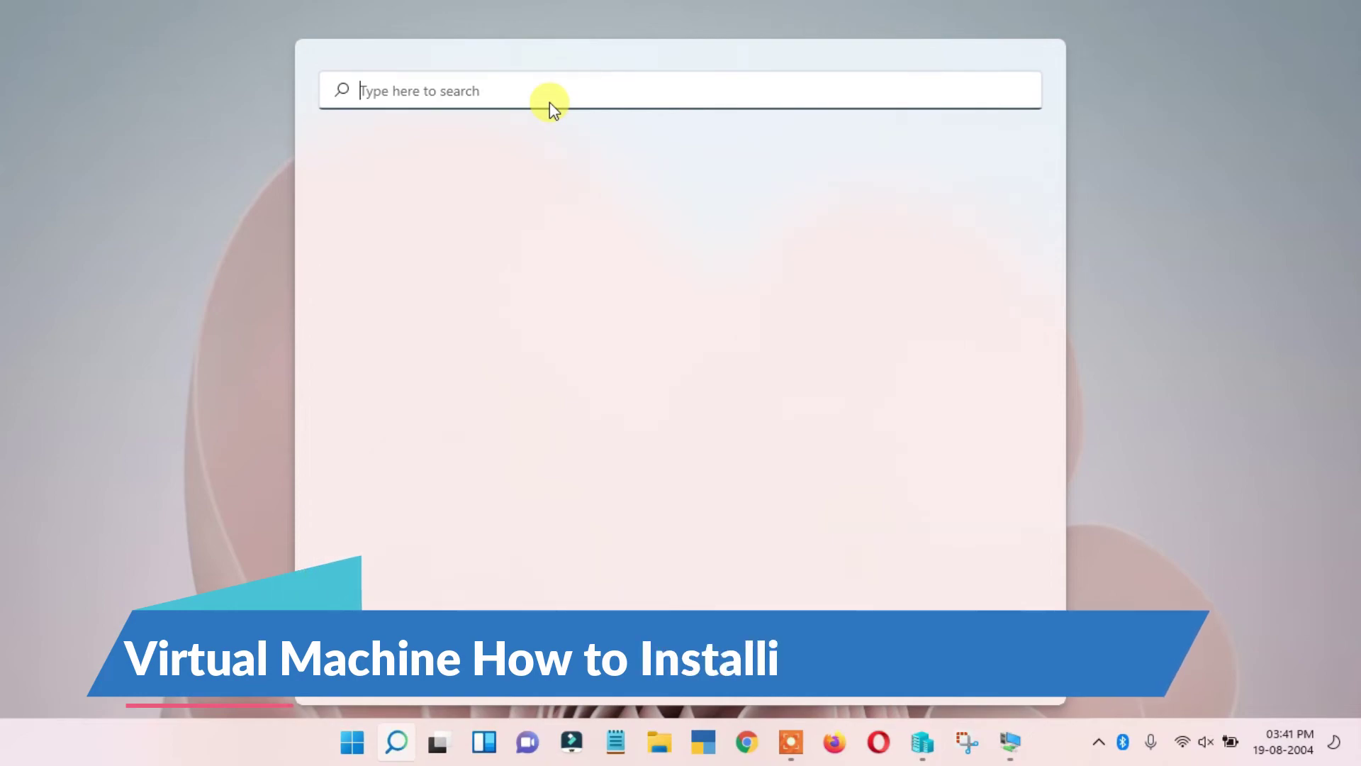
{"action": "type", "text": "winver"}
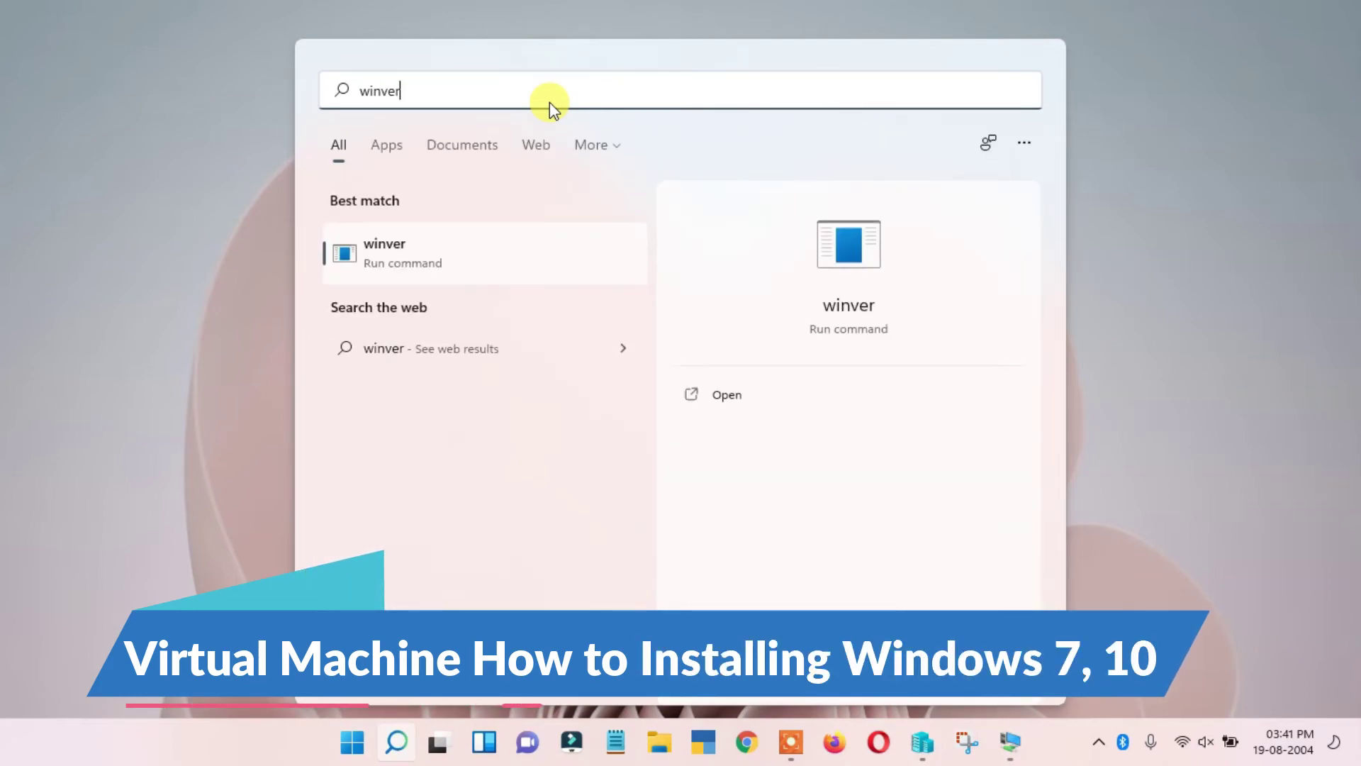
{"action": "left_click", "coordinate": [406, 264]}
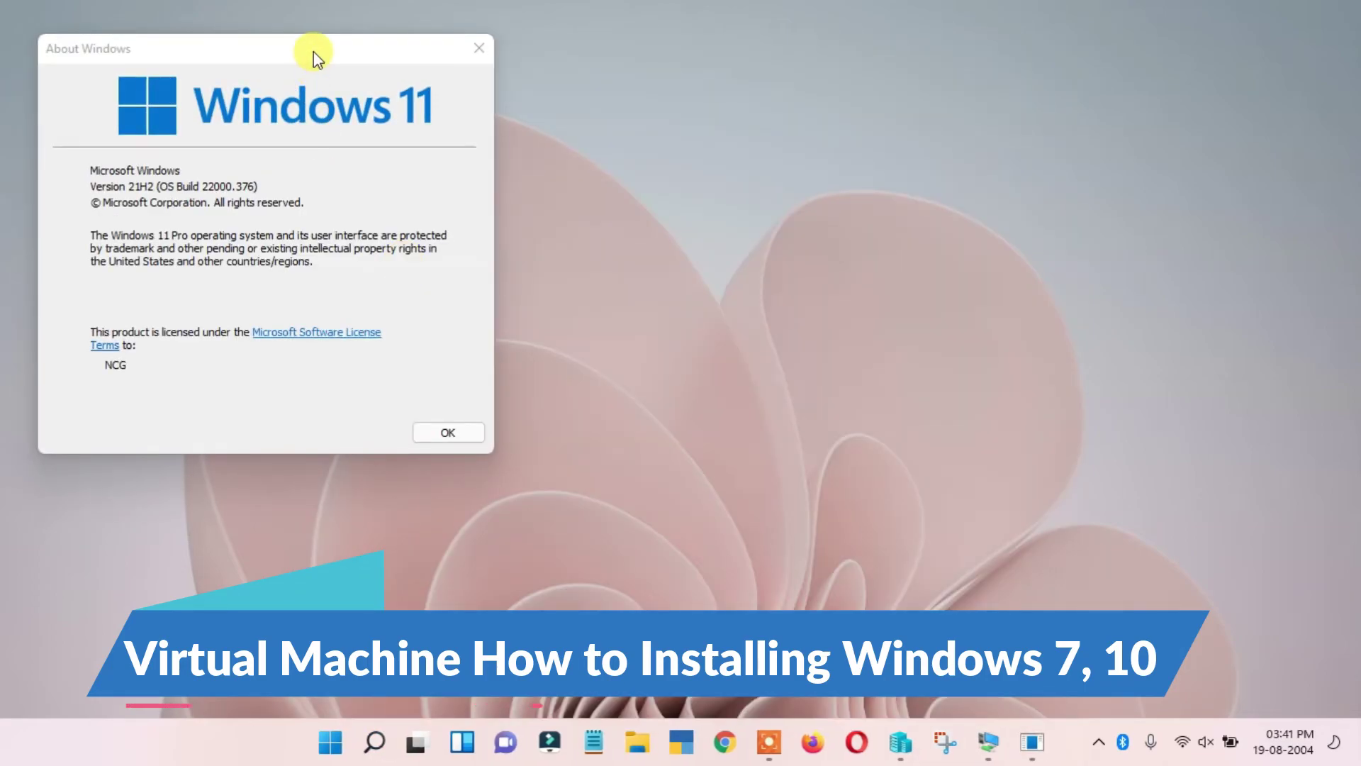
{"action": "left_click_drag", "start_coordinate": [313, 52], "coordinate": [682, 123]}
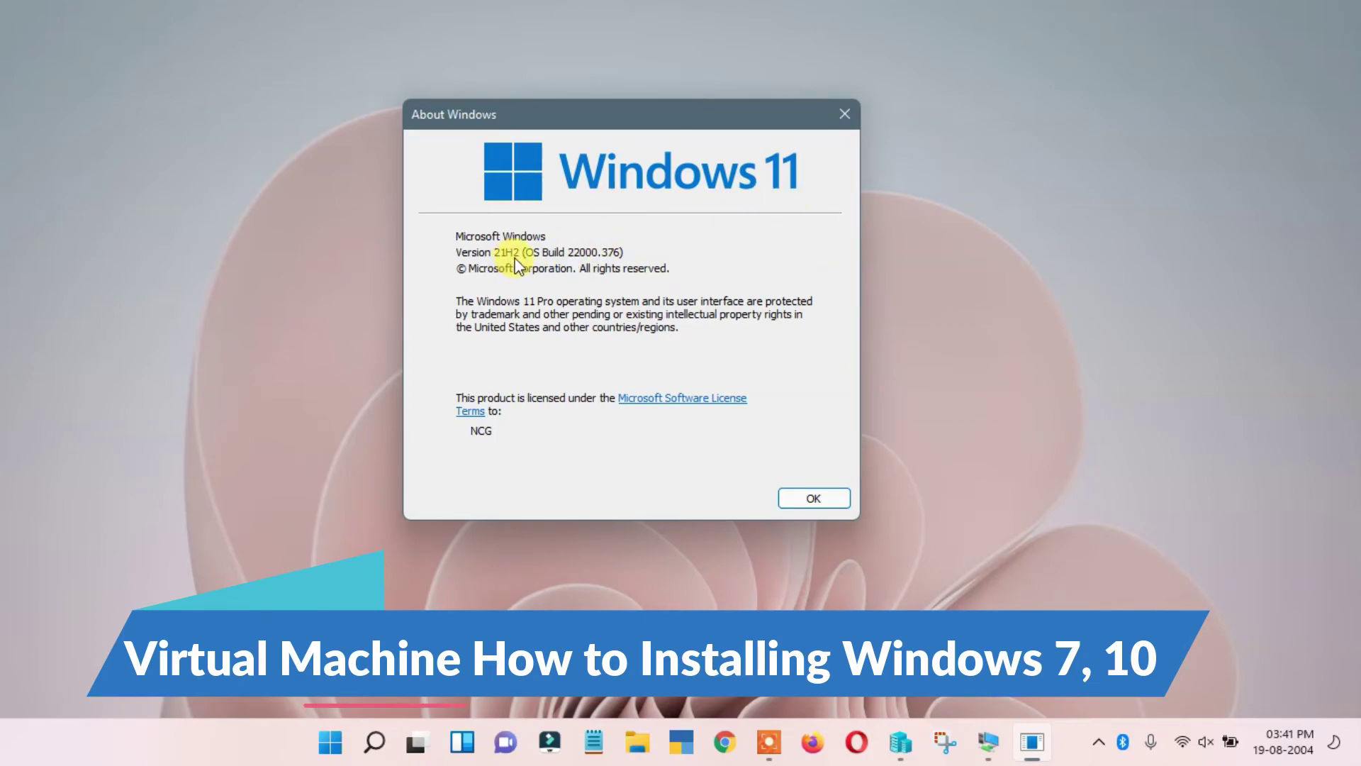
{"action": "left_click", "coordinate": [830, 500]}
- Dismiss the host desktop menu and bring the Windows 7 VM back from the taskbar
{"action": "right_click", "coordinate": [850, 265]}
{"action": "left_click", "coordinate": [912, 350]}
{"action": "left_click", "coordinate": [1010, 737]}
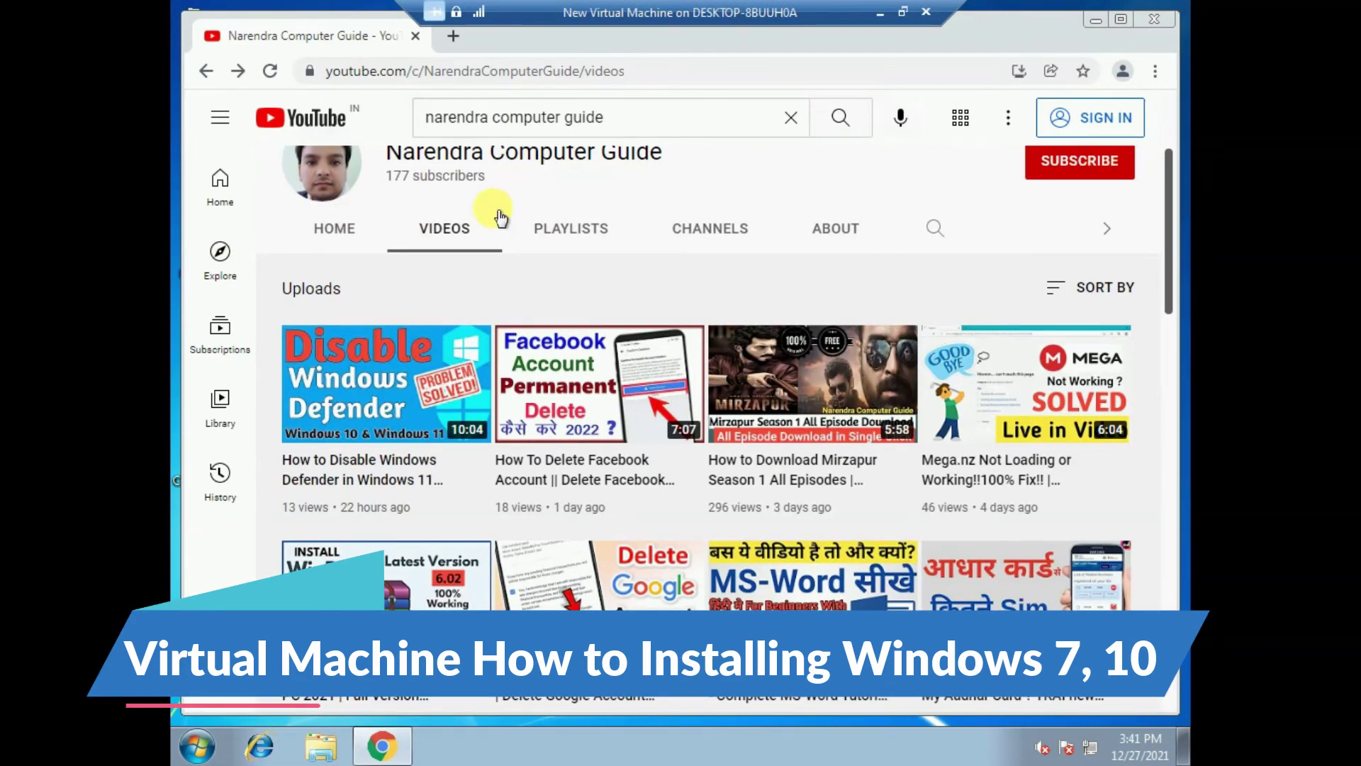
- Go back to the search results, reopen the channel's Videos tab and scroll to the Hyper V video
{"action": "scroll", "coordinate": [623, 291], "scroll_direction": "up", "scroll_amount": 3}
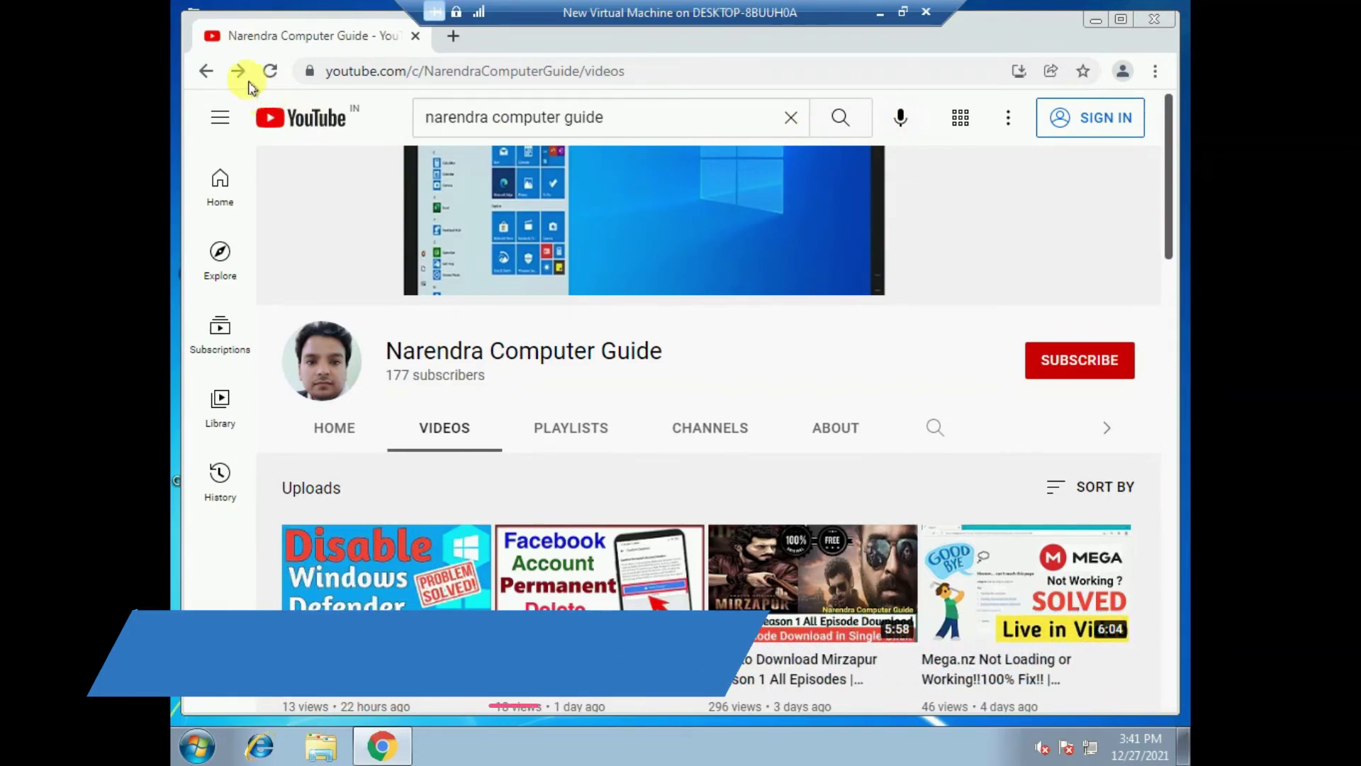
{"action": "left_click", "coordinate": [205, 71]}
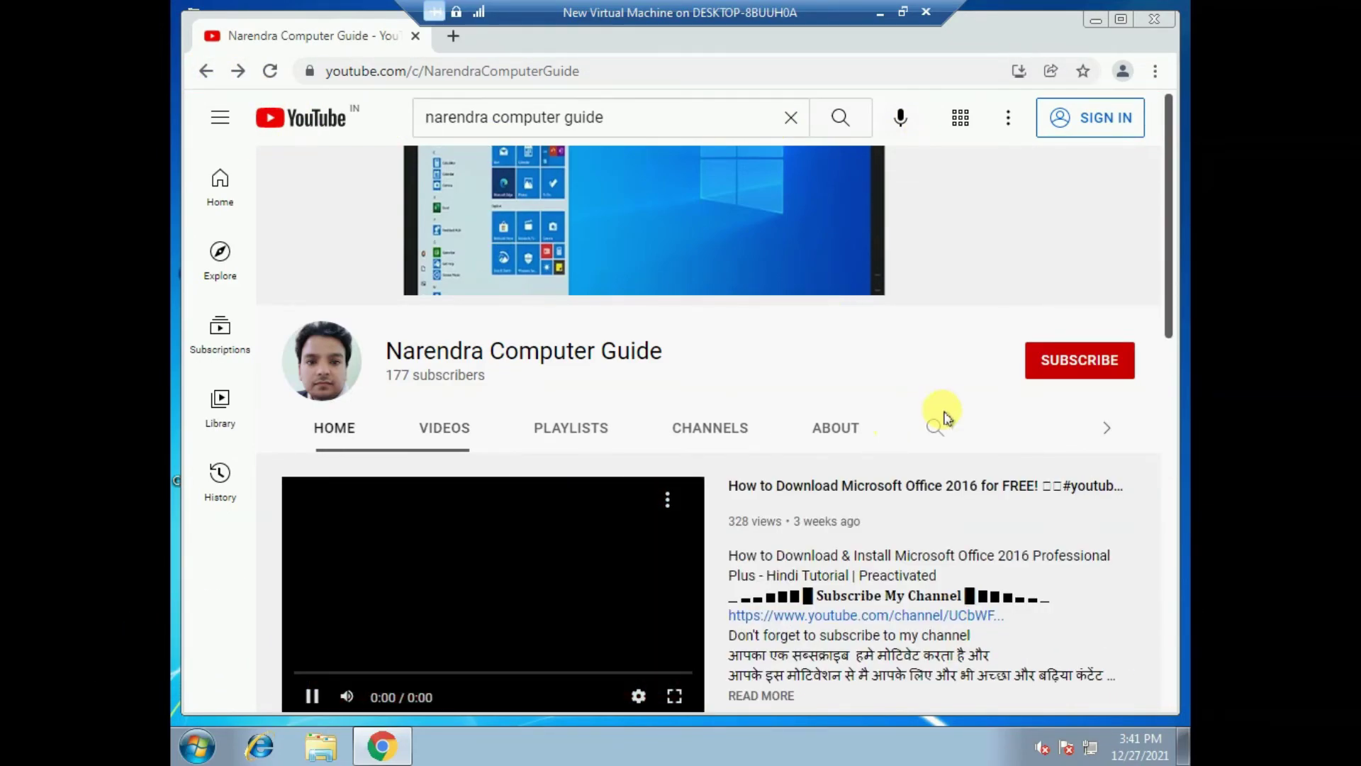
{"action": "left_click", "coordinate": [206, 71]}
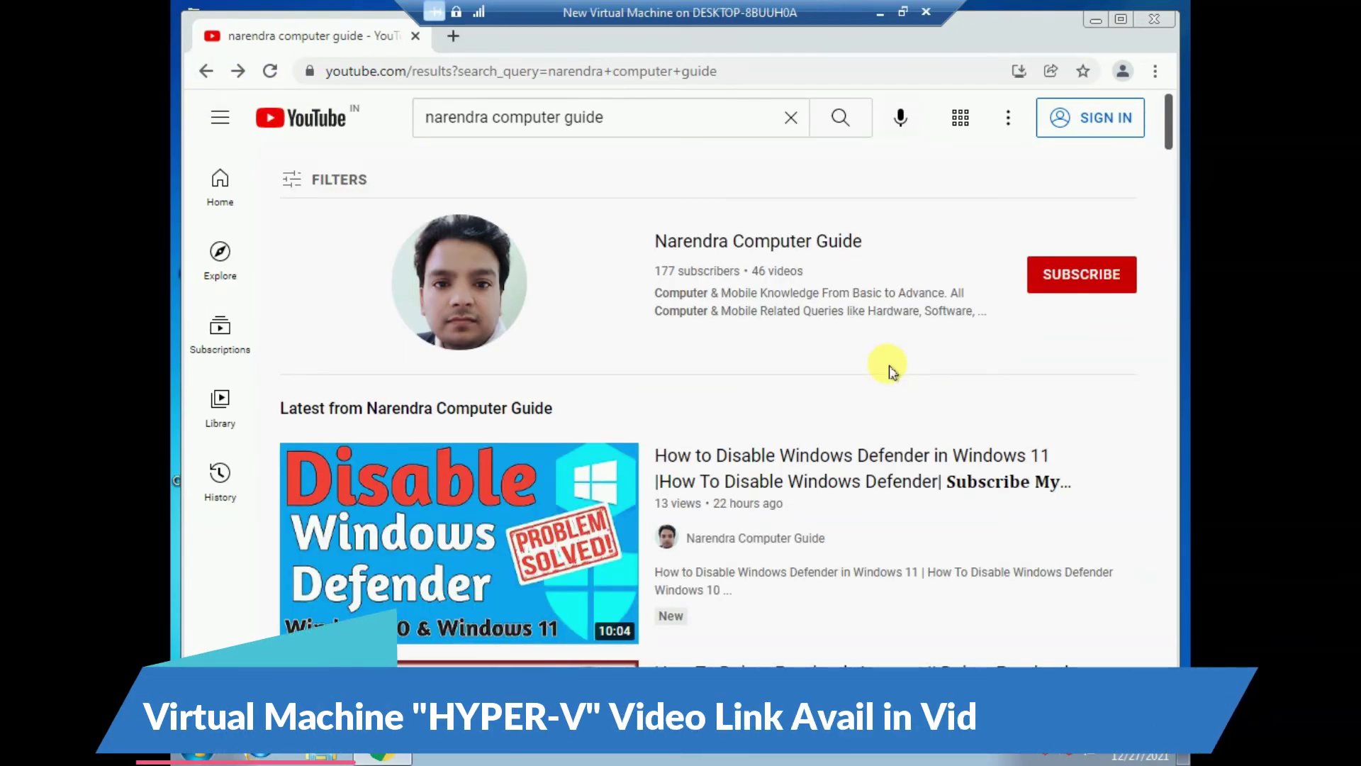
{"action": "left_click", "coordinate": [728, 238]}
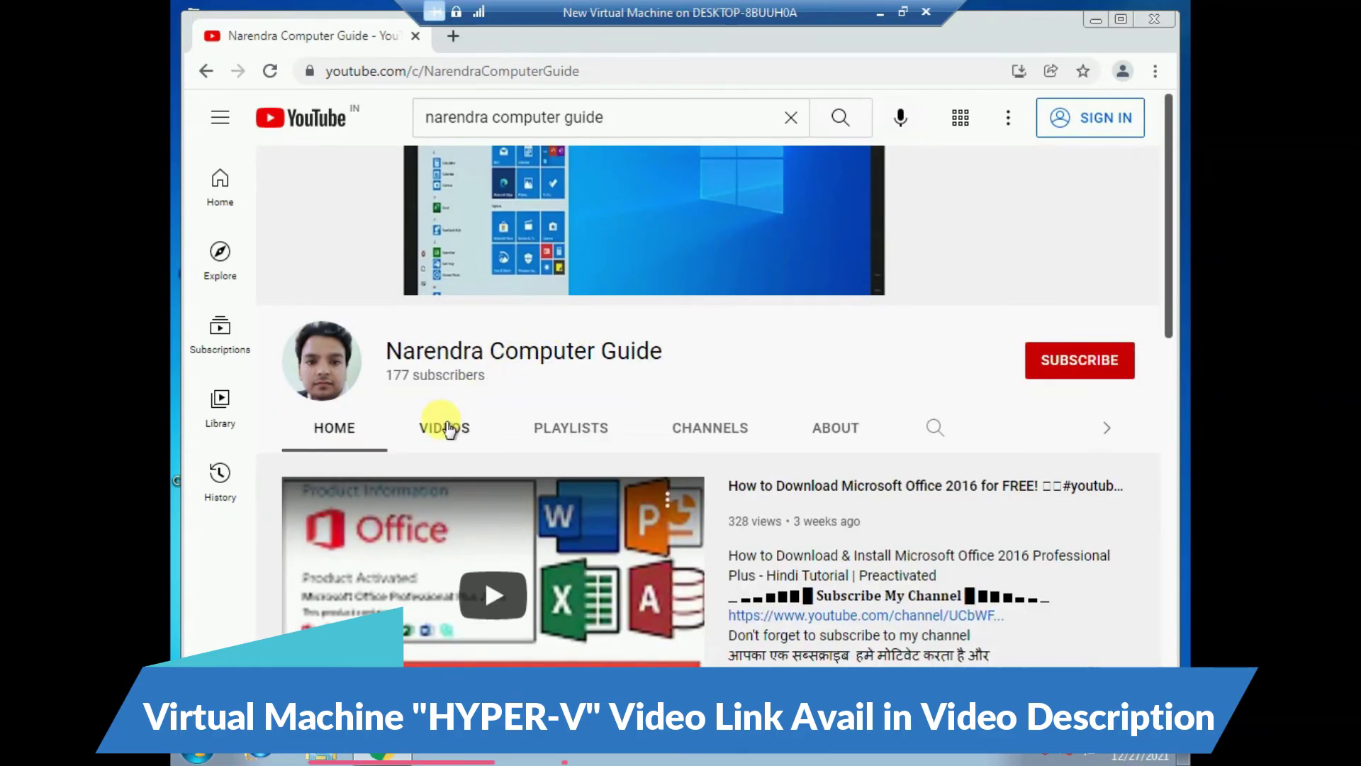
{"action": "left_click", "coordinate": [447, 429]}
{"action": "scroll", "coordinate": [805, 419], "scroll_direction": "down", "scroll_amount": 5}
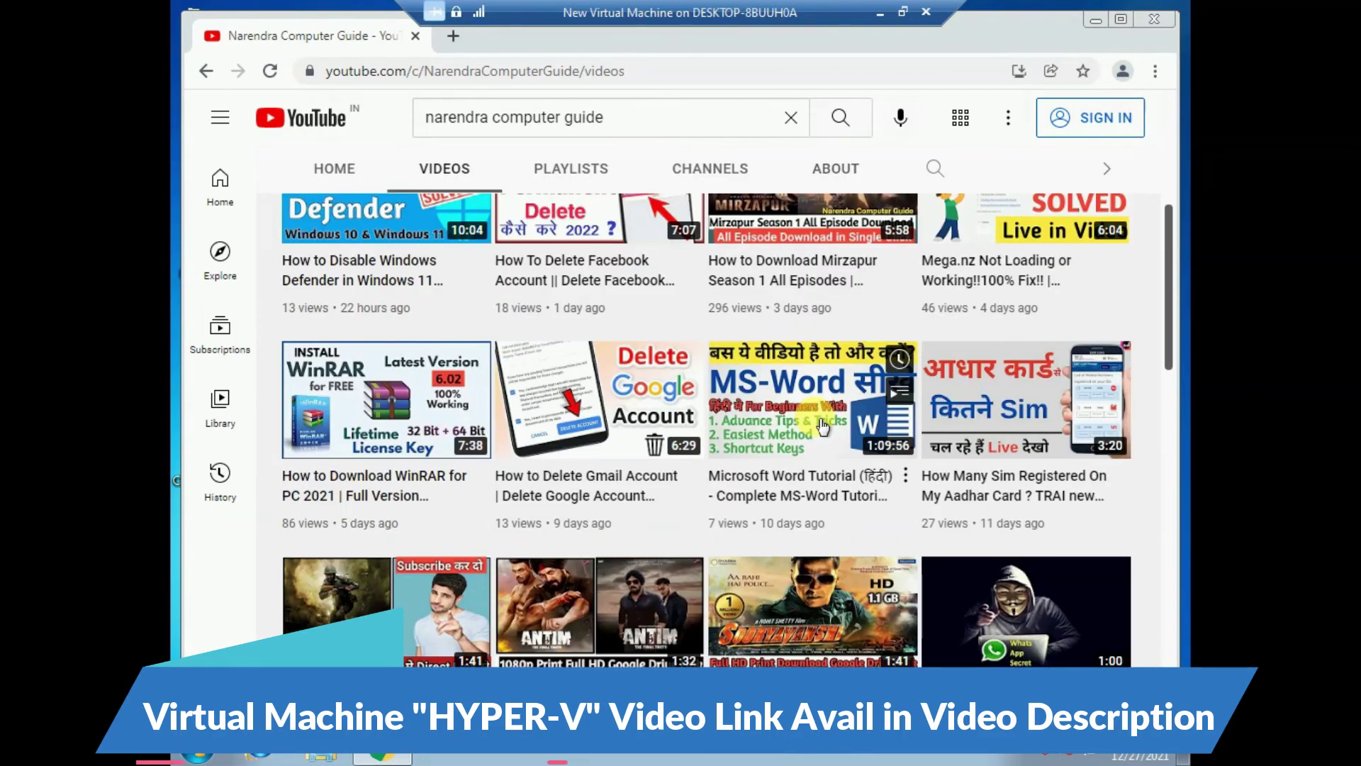
{"action": "scroll", "coordinate": [823, 426], "scroll_direction": "down", "scroll_amount": 6}
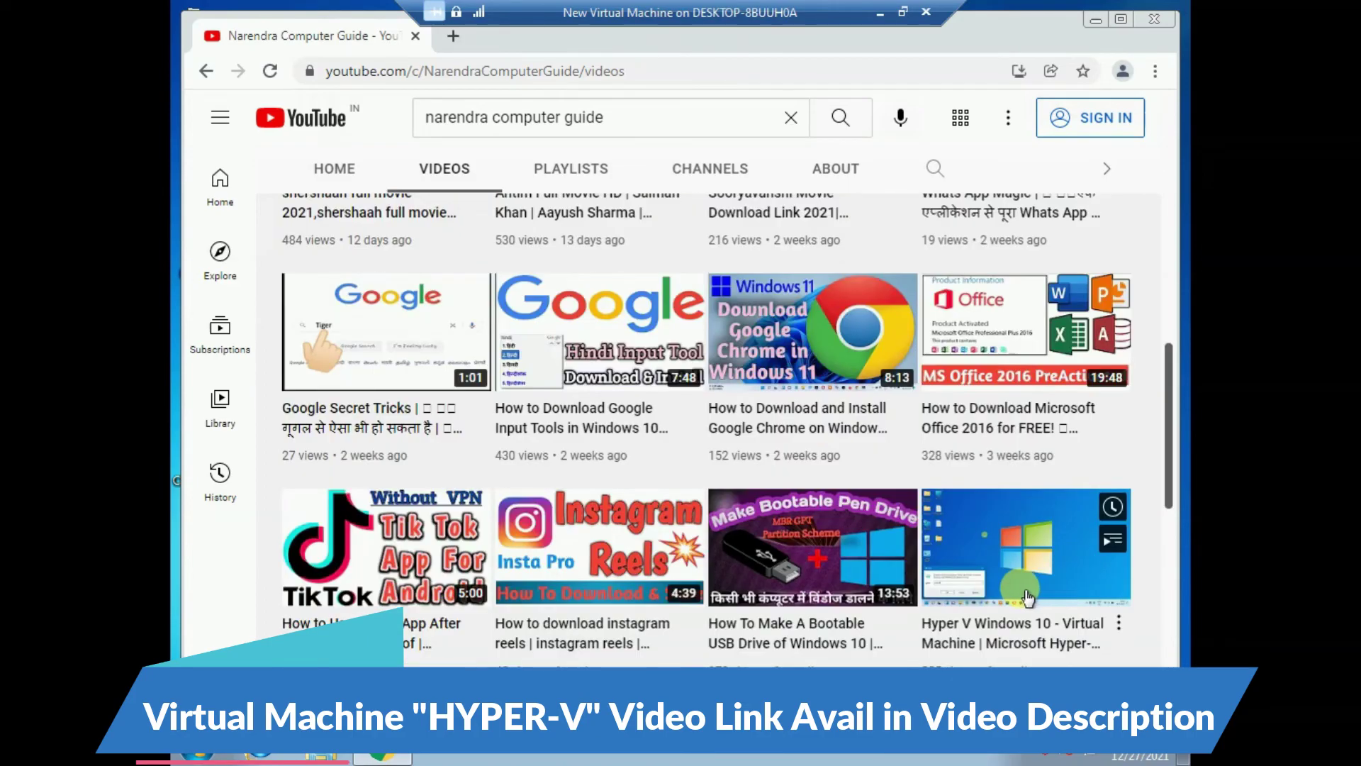
{"action": "left_click", "coordinate": [997, 543]}
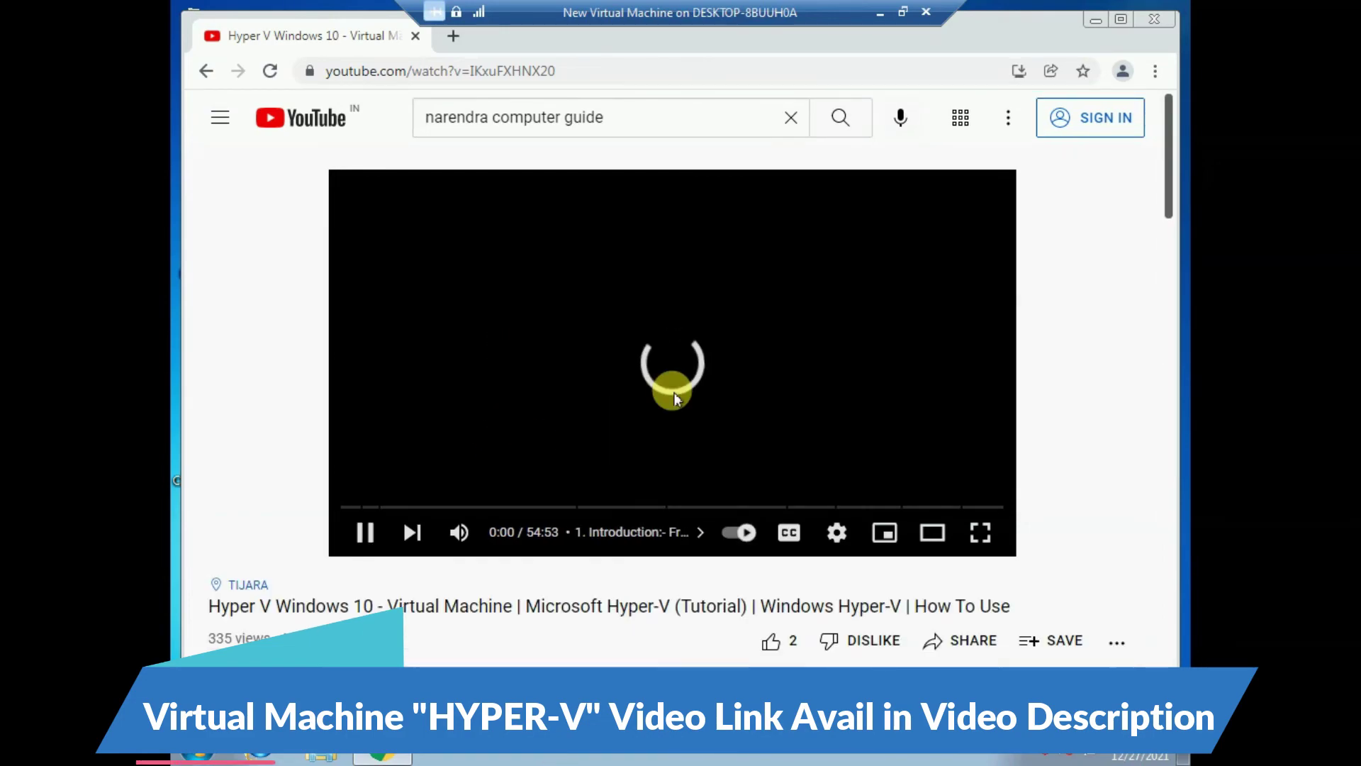
{"action": "scroll", "coordinate": [673, 395], "scroll_direction": "down", "scroll_amount": 3}
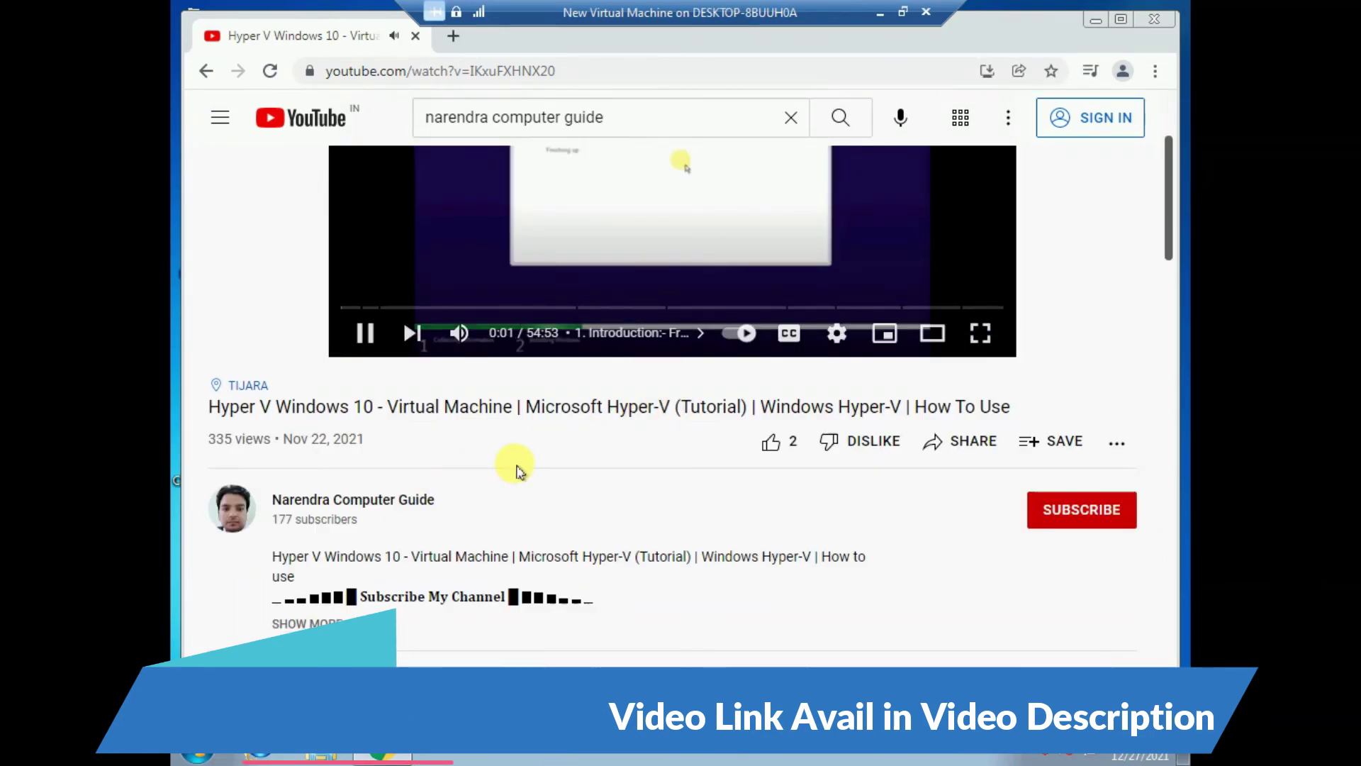
{"action": "scroll", "coordinate": [486, 313], "scroll_direction": "up", "scroll_amount": 3}
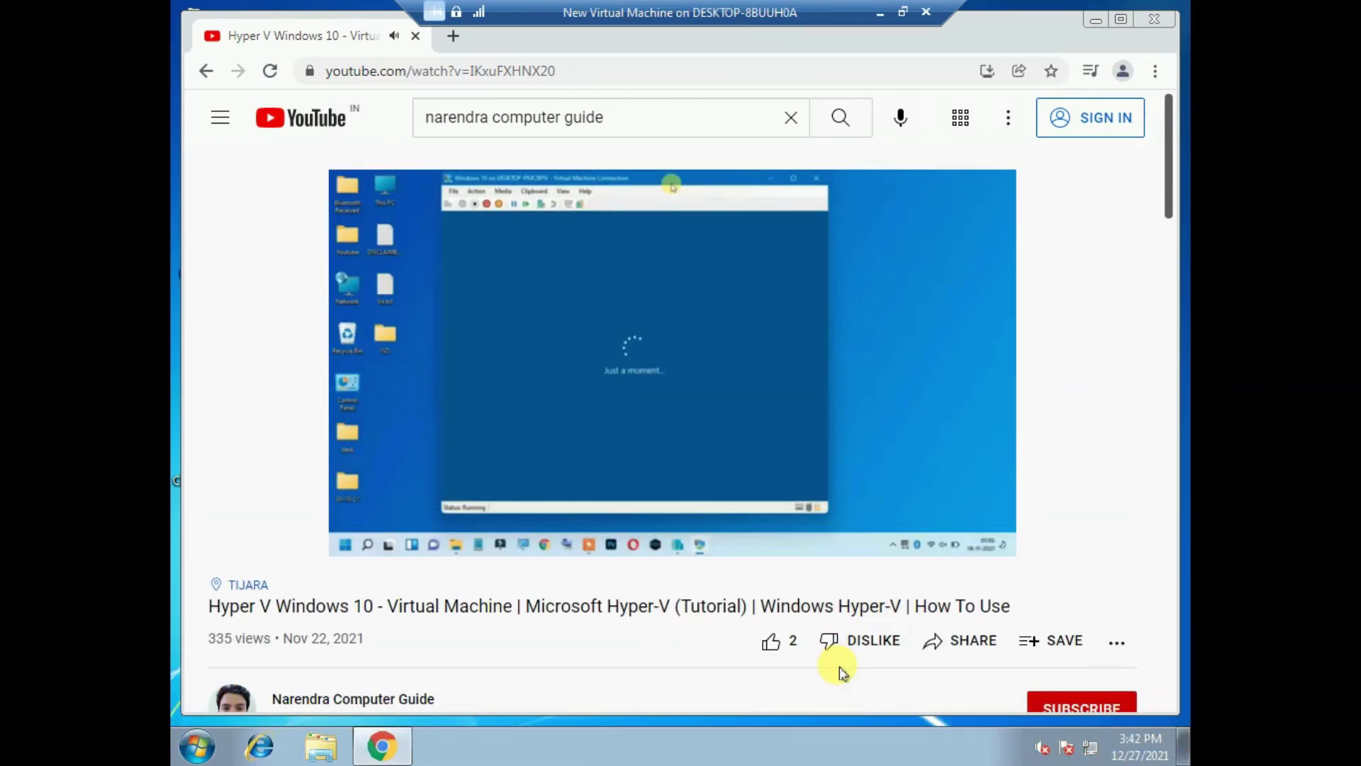
{"action": "scroll", "coordinate": [623, 474], "scroll_direction": "down", "scroll_amount": 5}
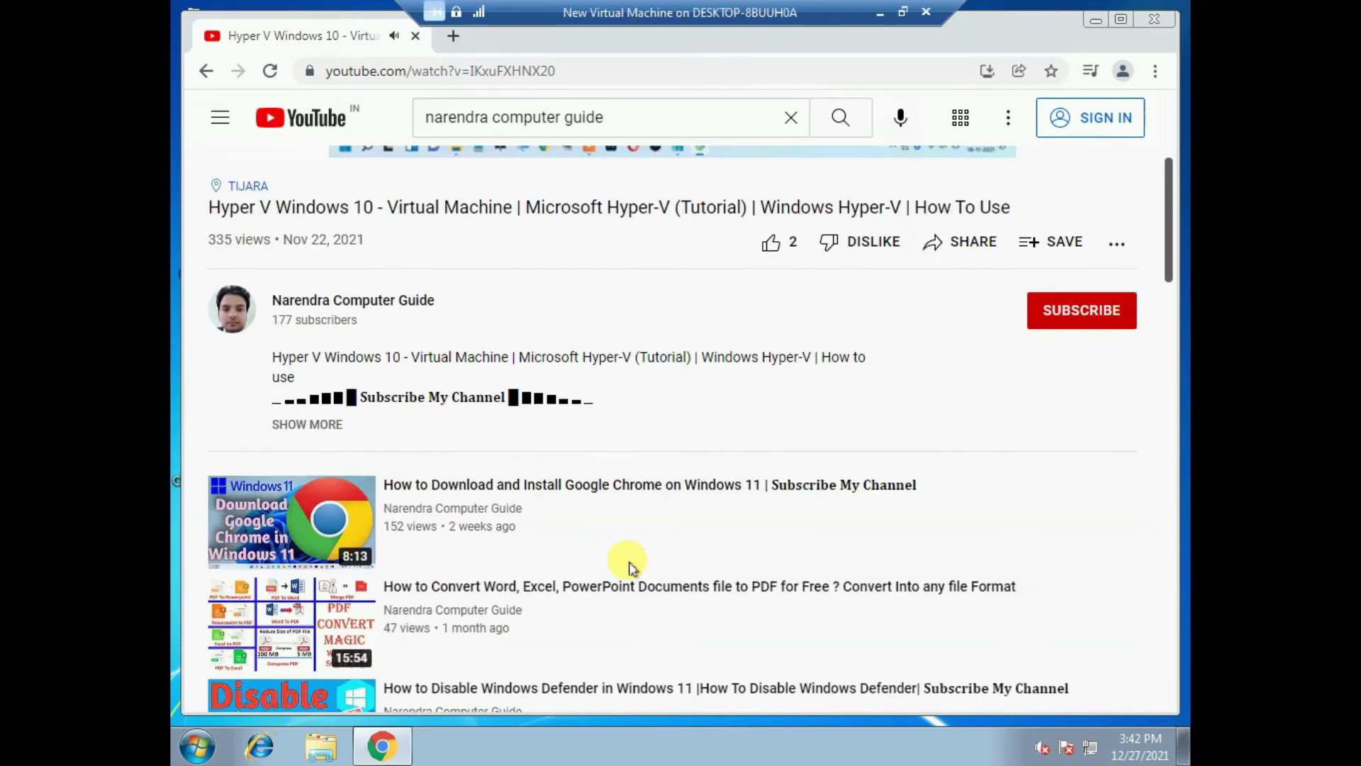
{"action": "left_click", "coordinate": [318, 425]}
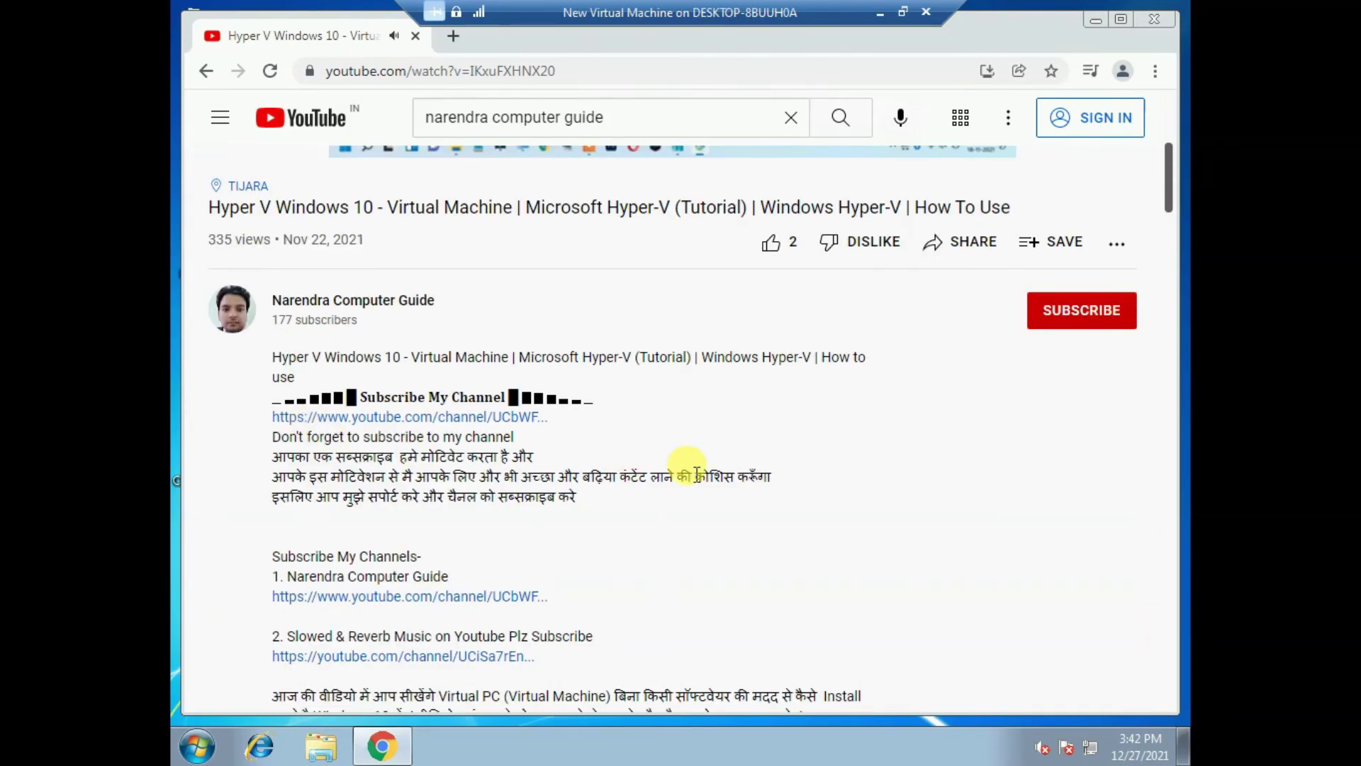
{"action": "scroll", "coordinate": [626, 474], "scroll_direction": "down", "scroll_amount": 5}
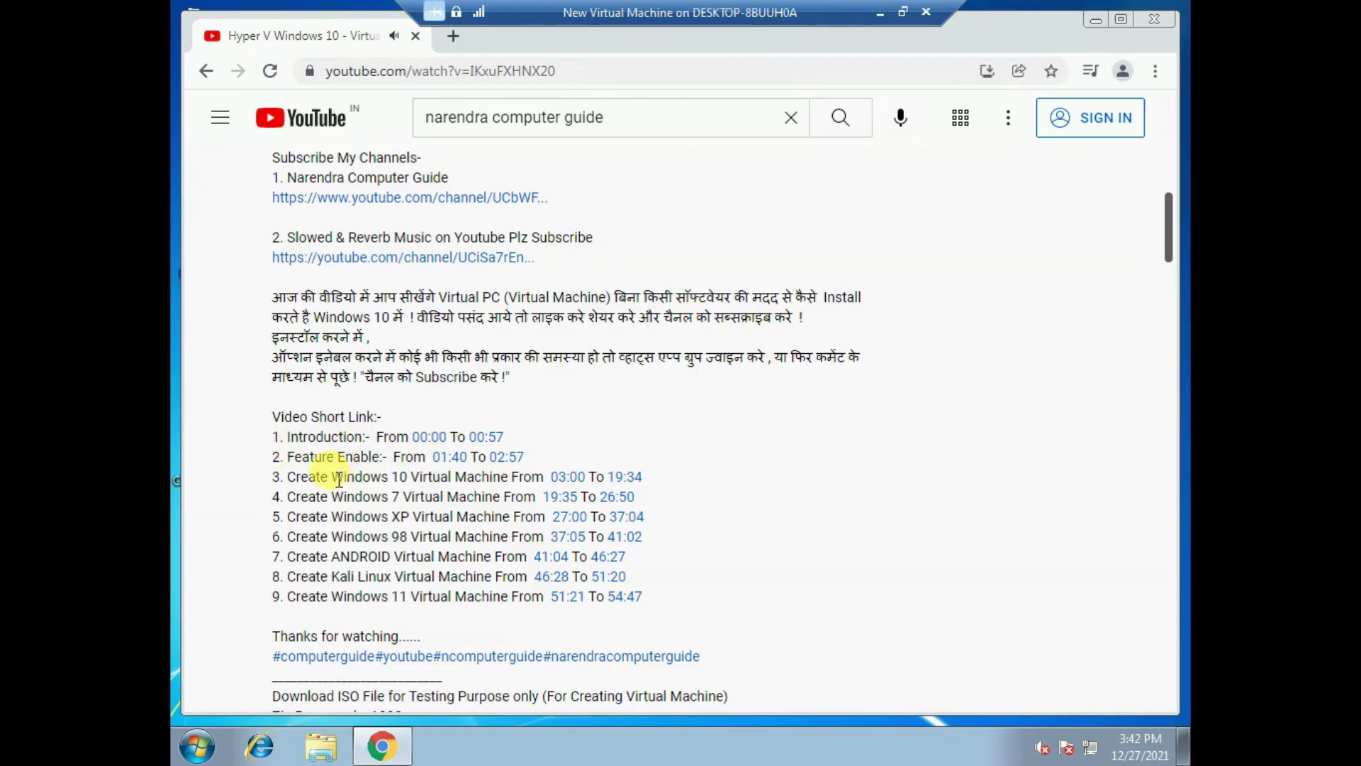
{"action": "left_click_drag", "start_coordinate": [331, 497], "coordinate": [391, 497]}
{"action": "left_click", "coordinate": [339, 521]}
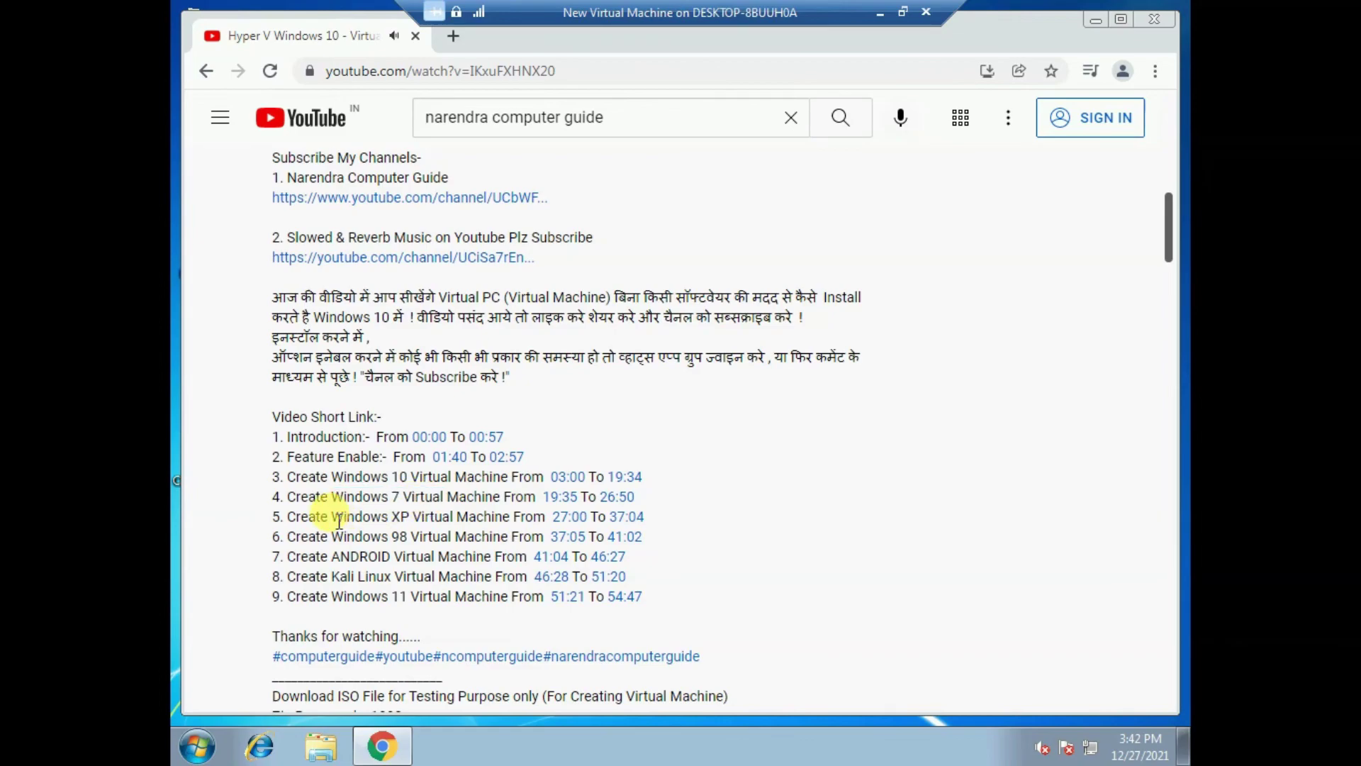
{"action": "left_click_drag", "start_coordinate": [344, 537], "coordinate": [422, 550]}
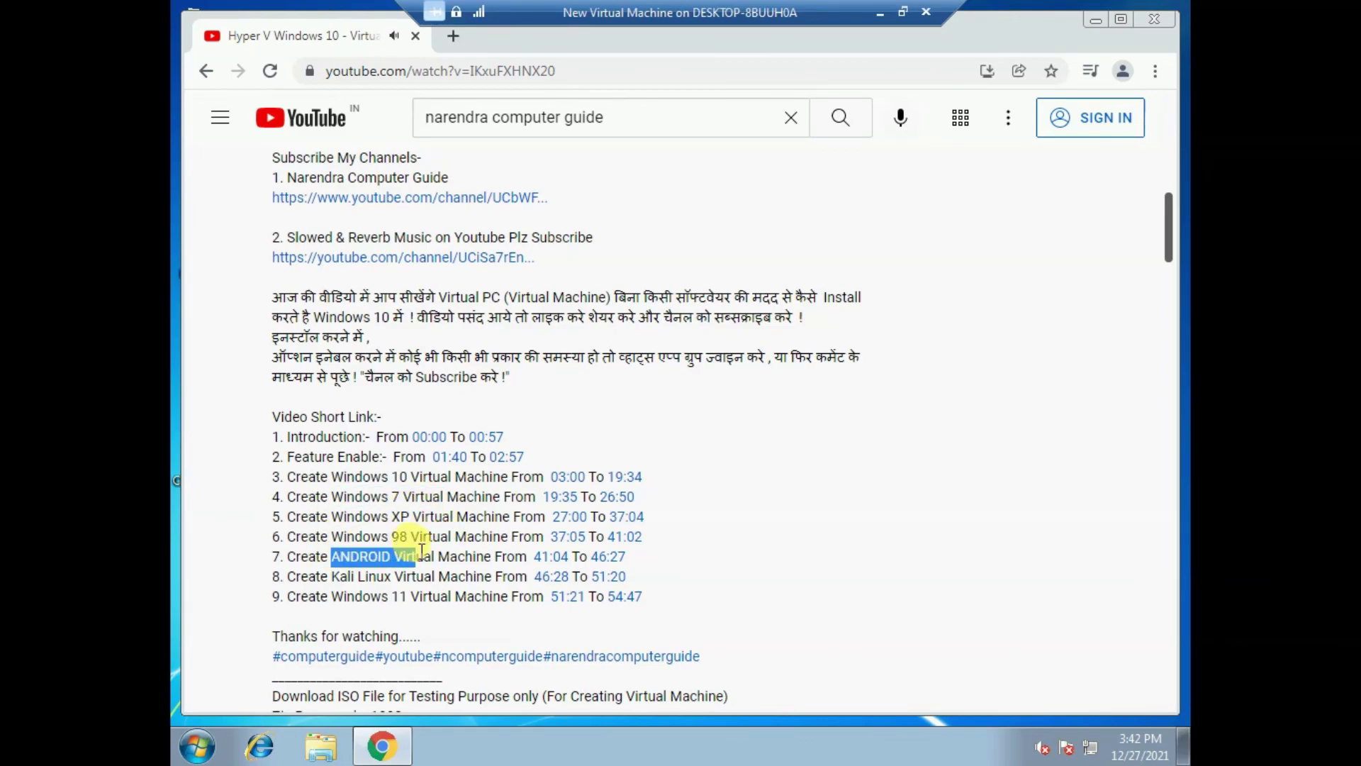
{"action": "left_click", "coordinate": [377, 577]}
{"action": "left_click_drag", "start_coordinate": [343, 579], "coordinate": [444, 577]}
{"action": "left_click", "coordinate": [427, 596]}
{"action": "scroll", "coordinate": [486, 530], "scroll_direction": "down", "scroll_amount": 2}
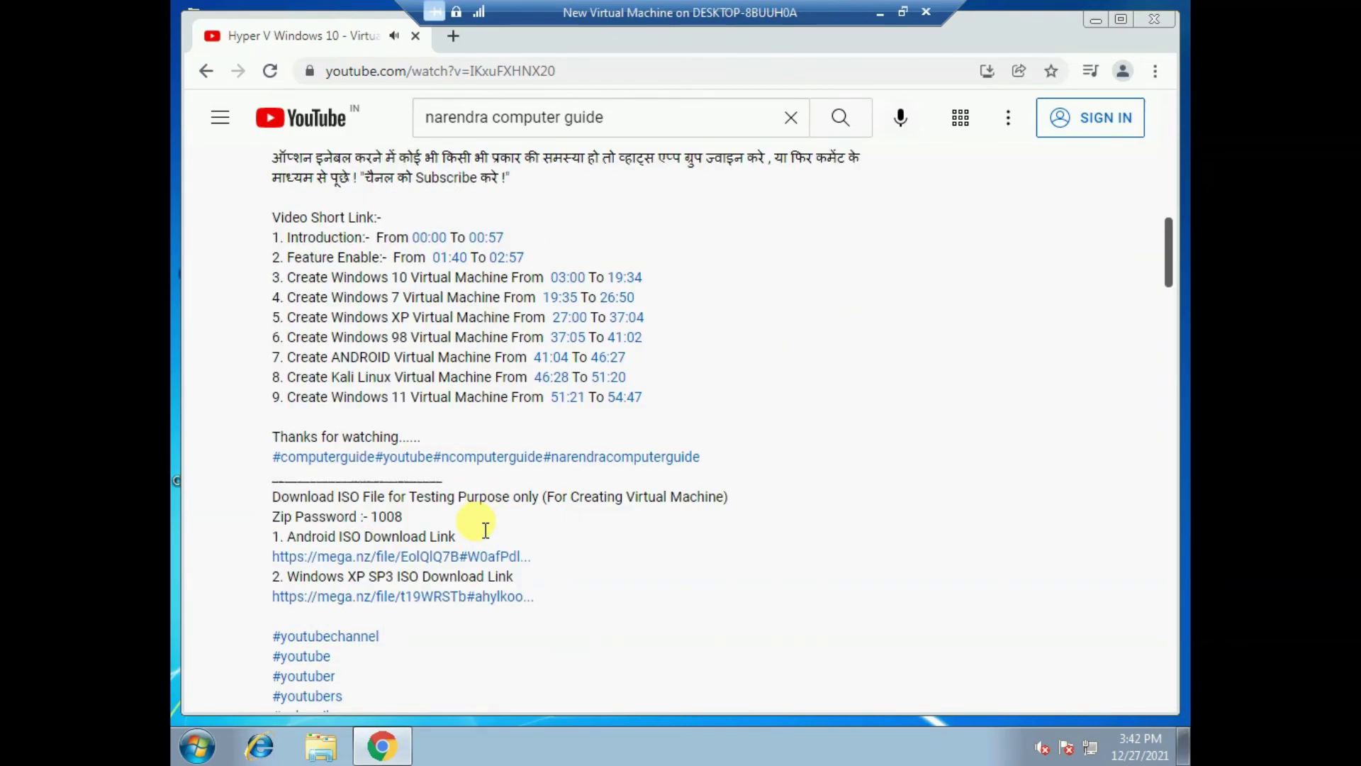
{"action": "scroll", "coordinate": [486, 530], "scroll_direction": "up", "scroll_amount": 15}
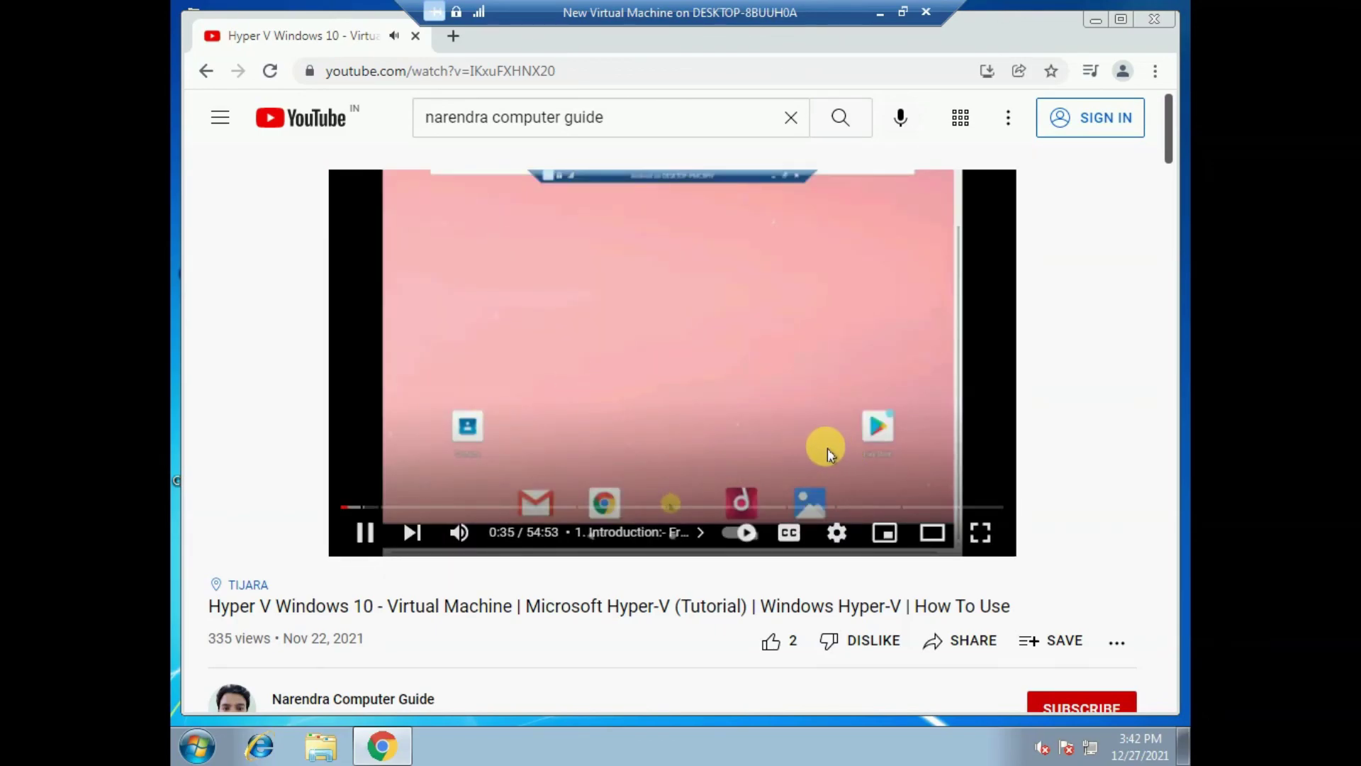
{"action": "key", "text": "alt+Left"}
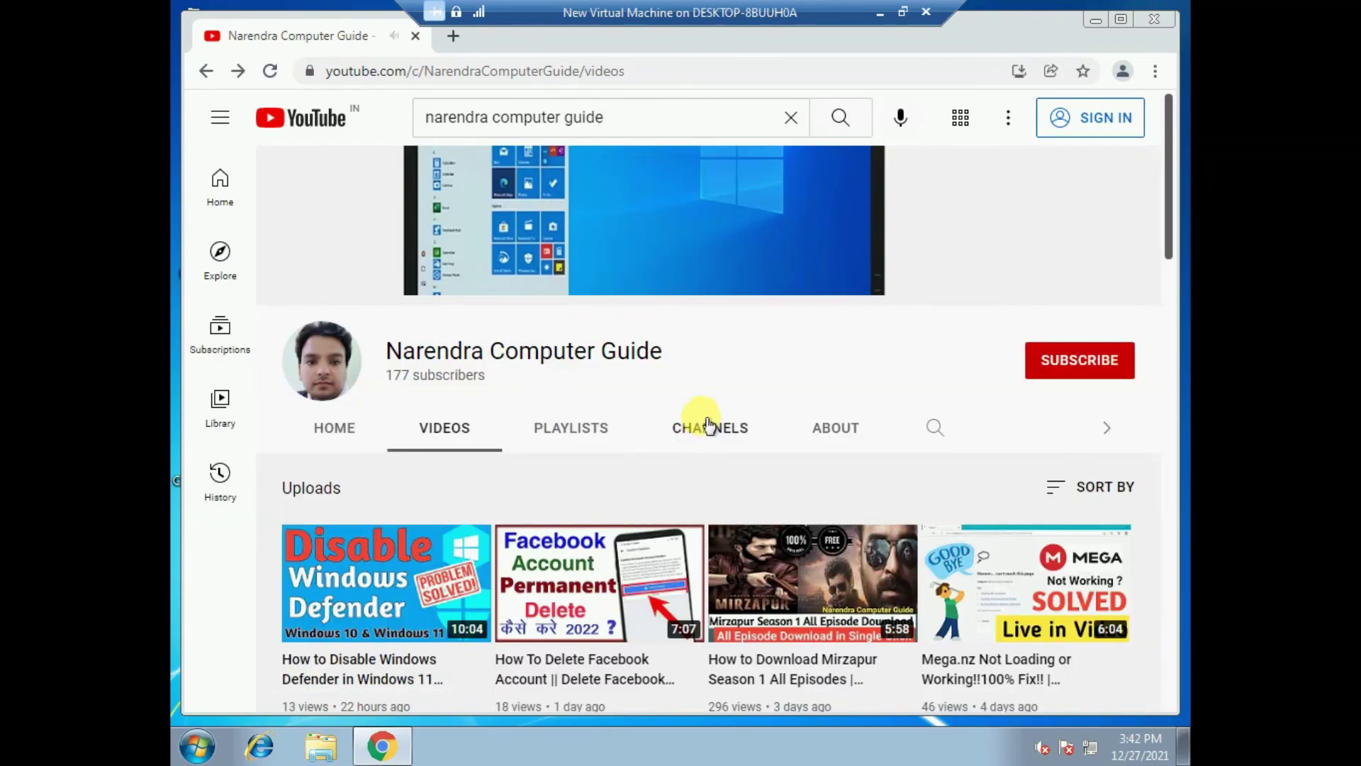